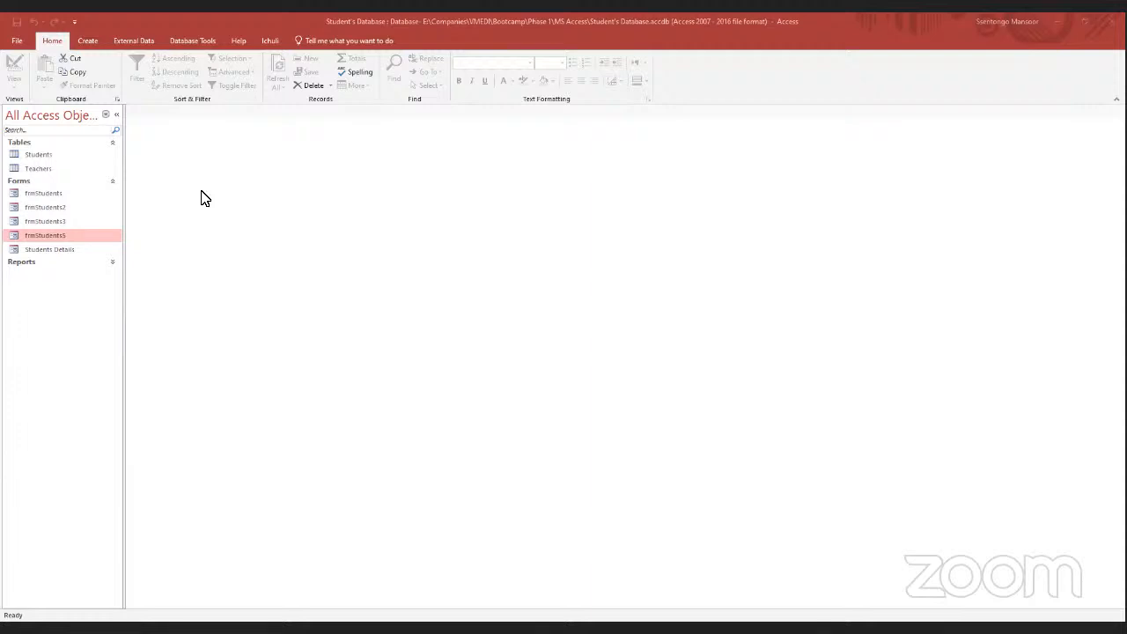
Open the Students and Teachers tables to view their contents.
left_click(40, 155)
double_click(70, 156)
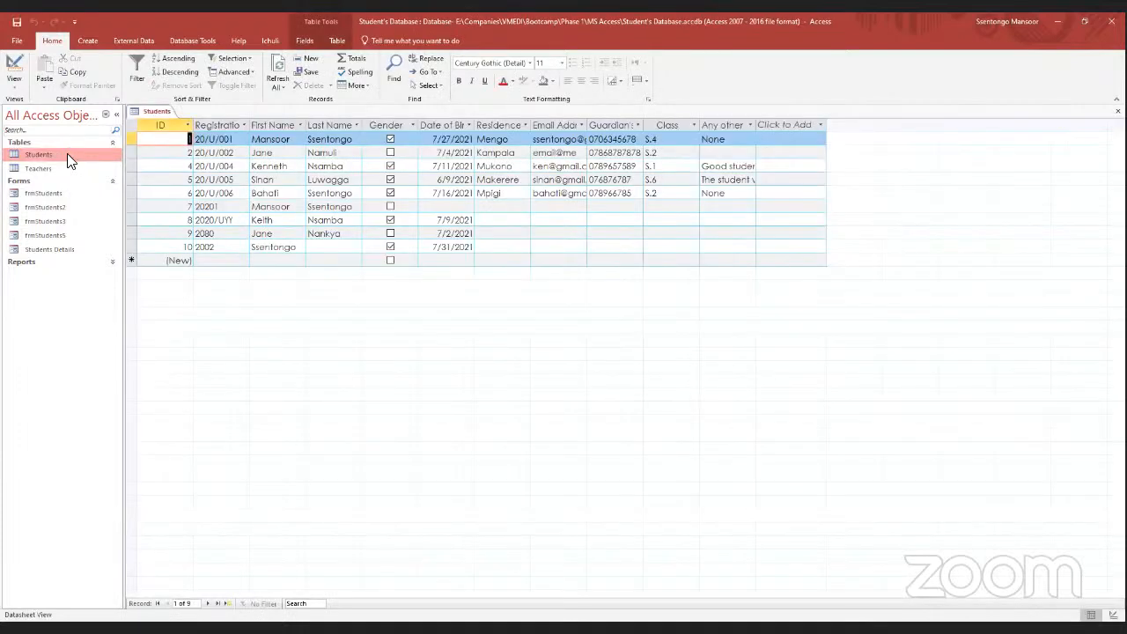
left_click(56, 165)
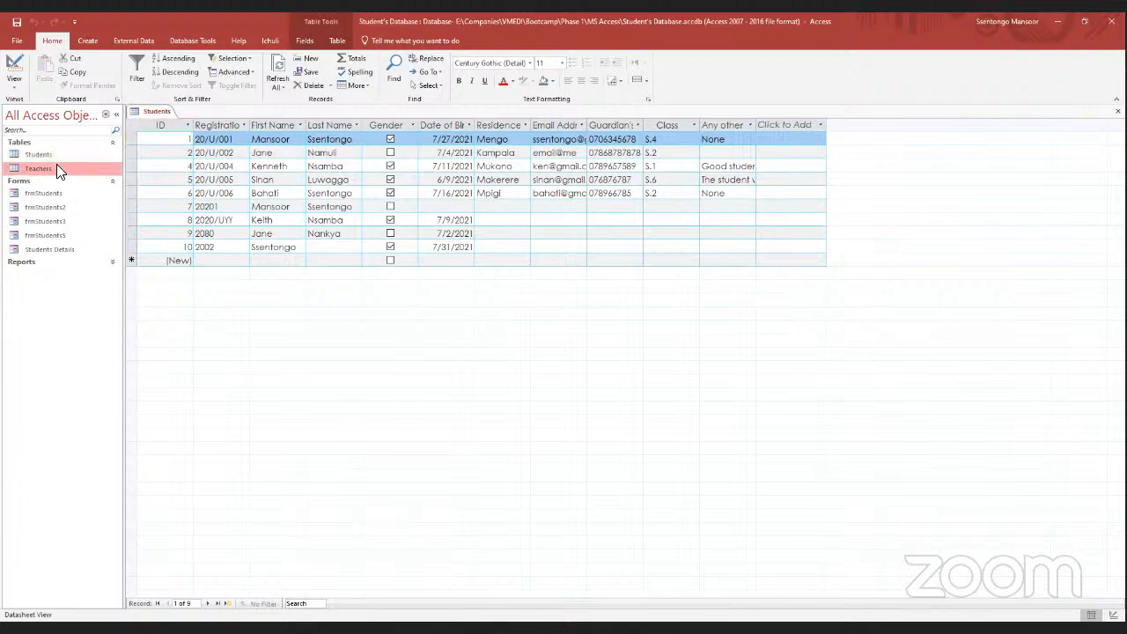
double_click(55, 167)
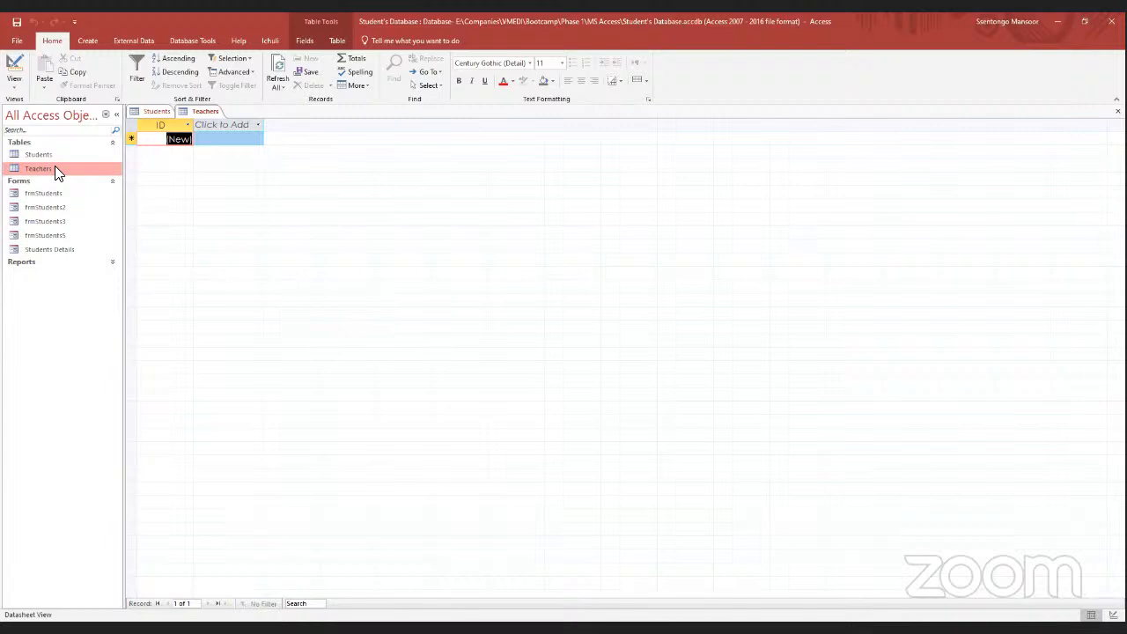
Create a new table in the database and save it as Books.
left_click(81, 42)
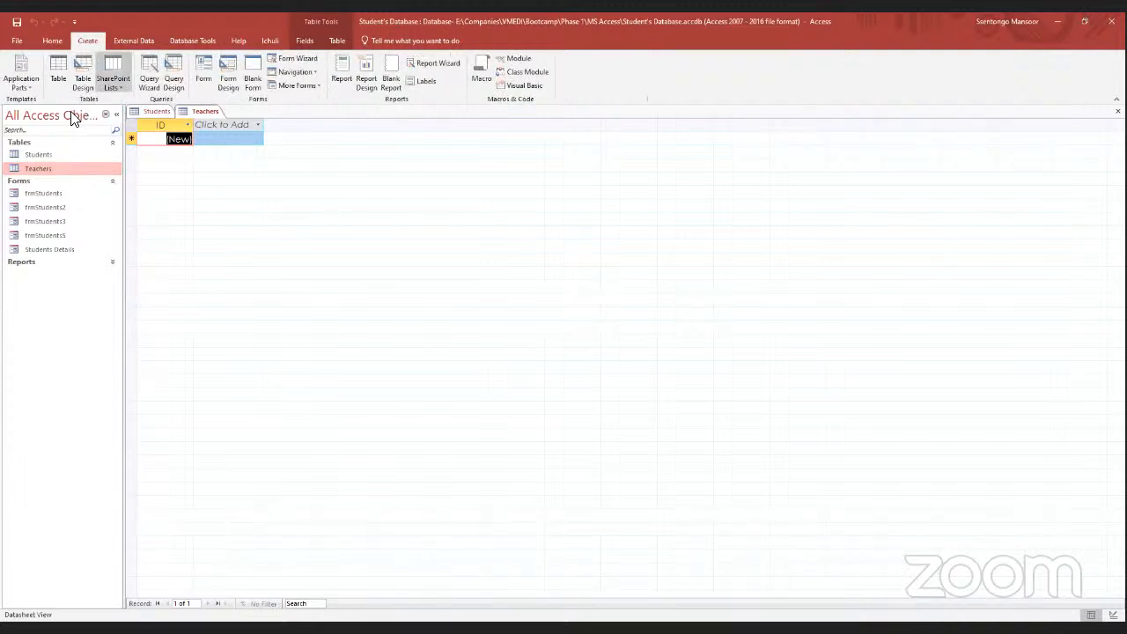
left_click(56, 79)
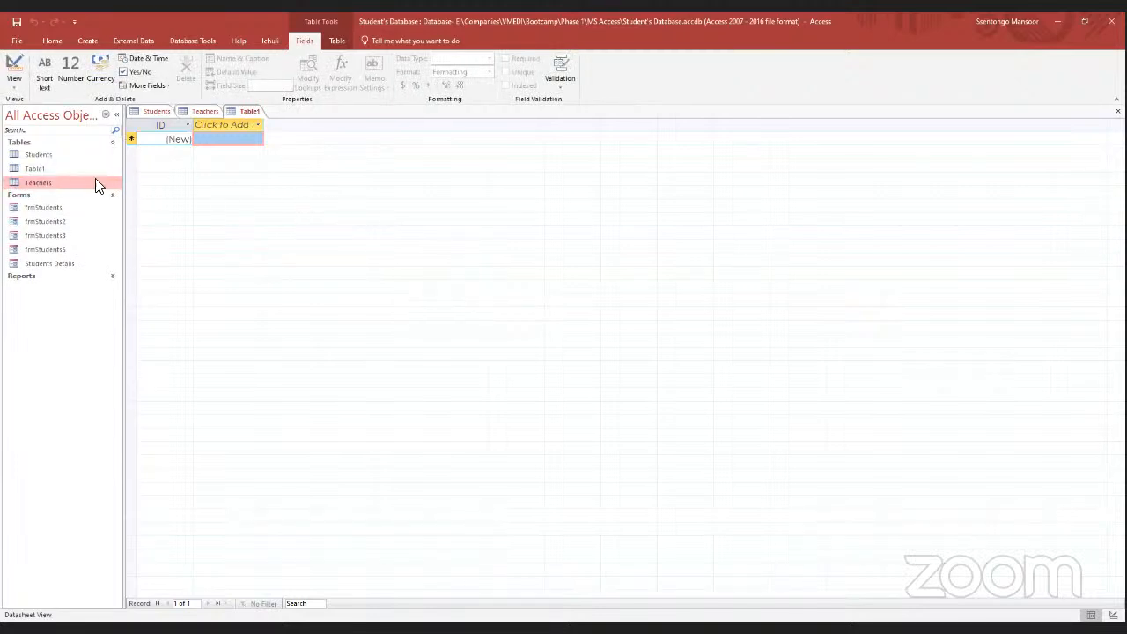
left_click(39, 169)
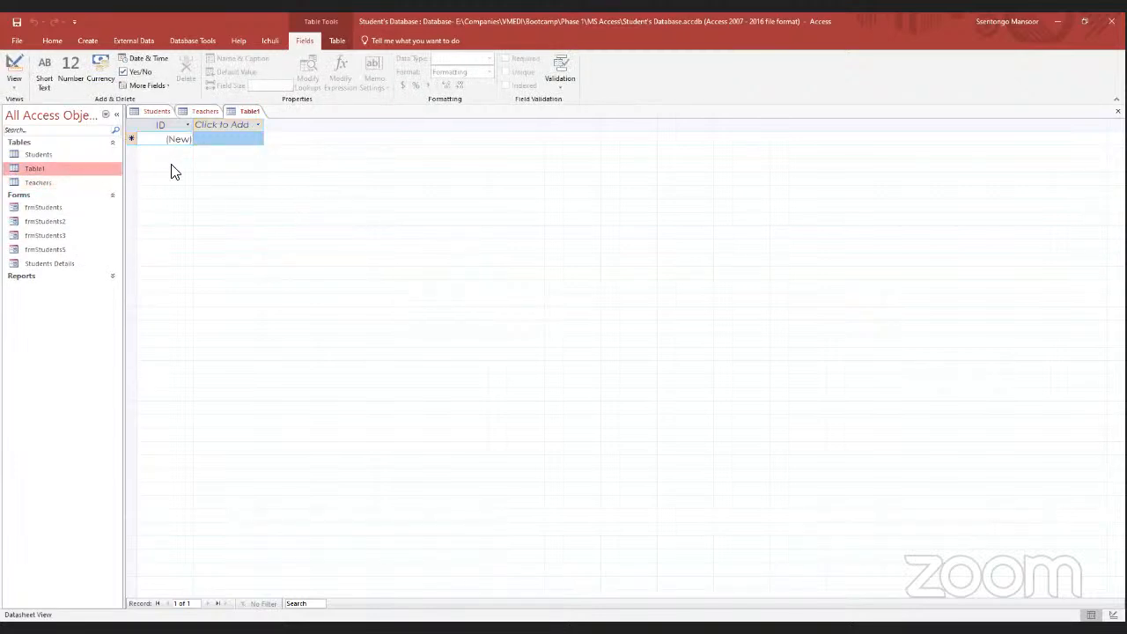
right_click(248, 114)
left_click(301, 125)
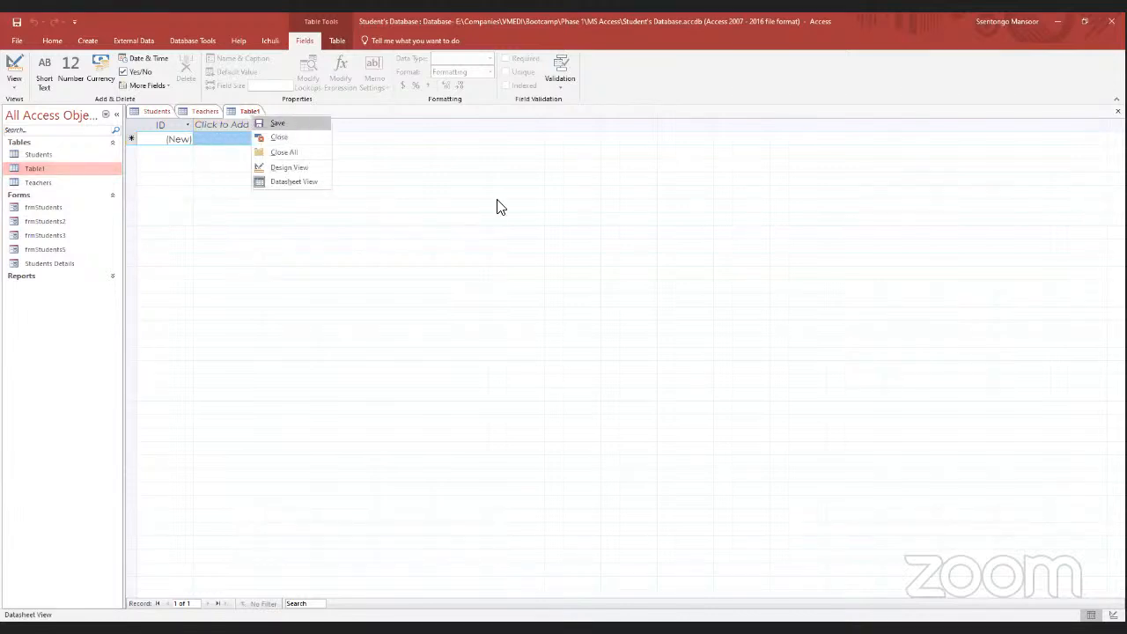
type("Books")
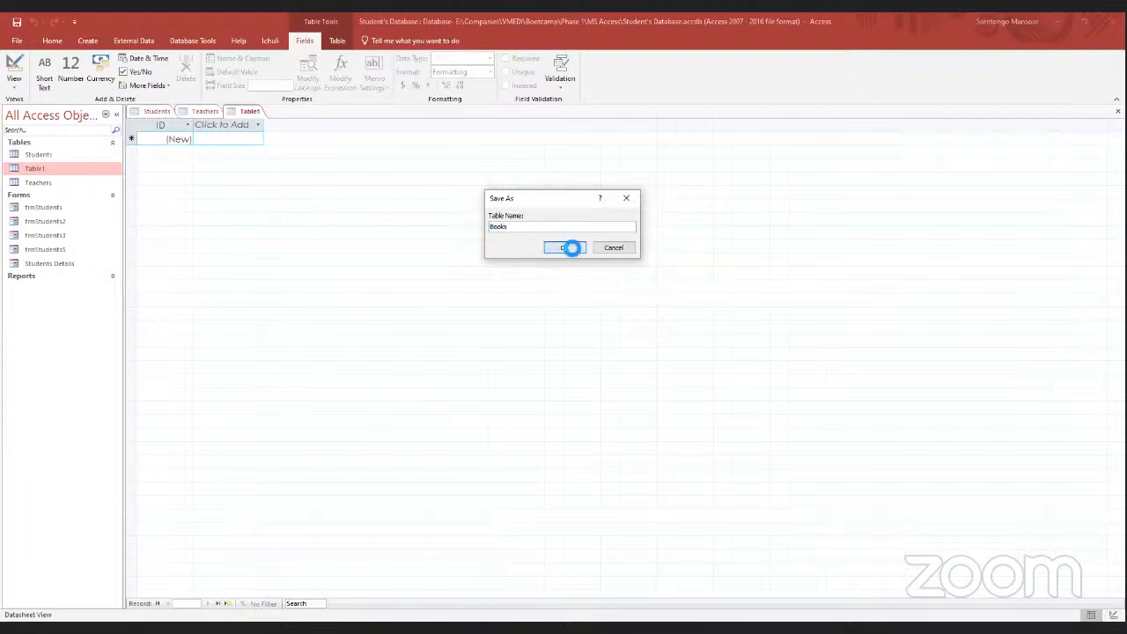
left_click(572, 247)
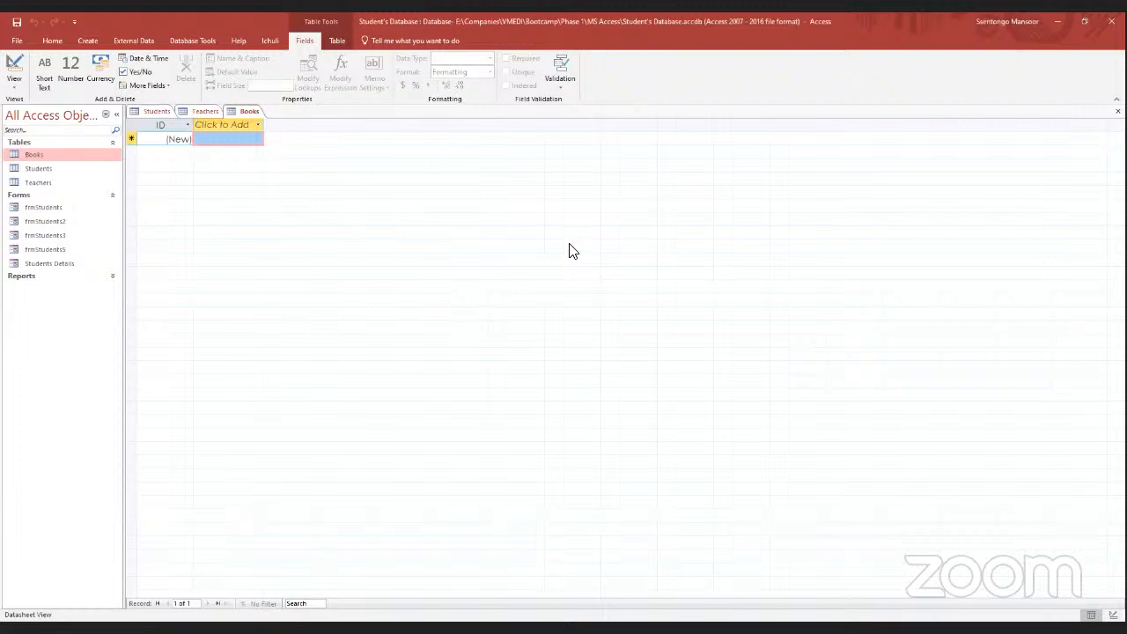
Close the Teachers and Students tables, leaving only the Books table open.
left_click(203, 111)
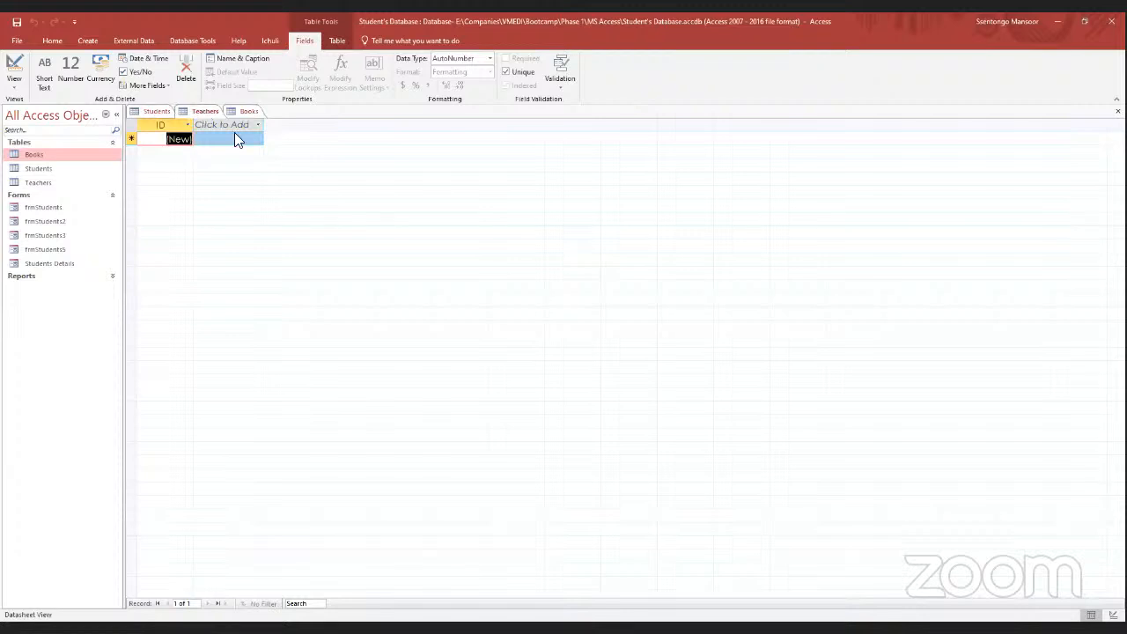
right_click(202, 111)
left_click(235, 132)
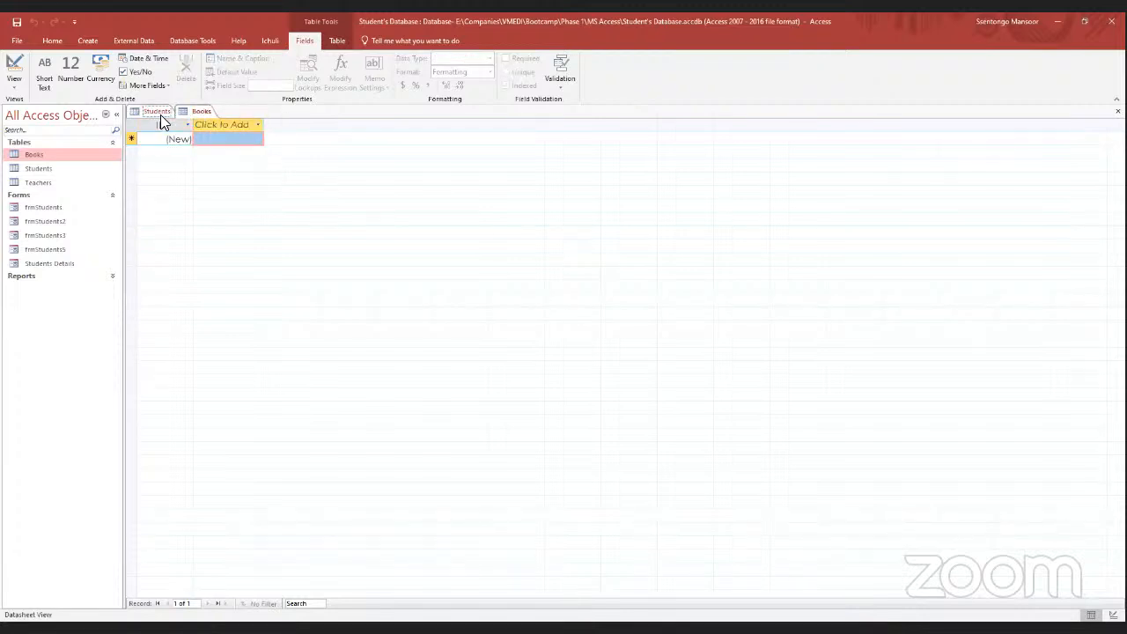
left_click(158, 111)
right_click(160, 114)
left_click(188, 137)
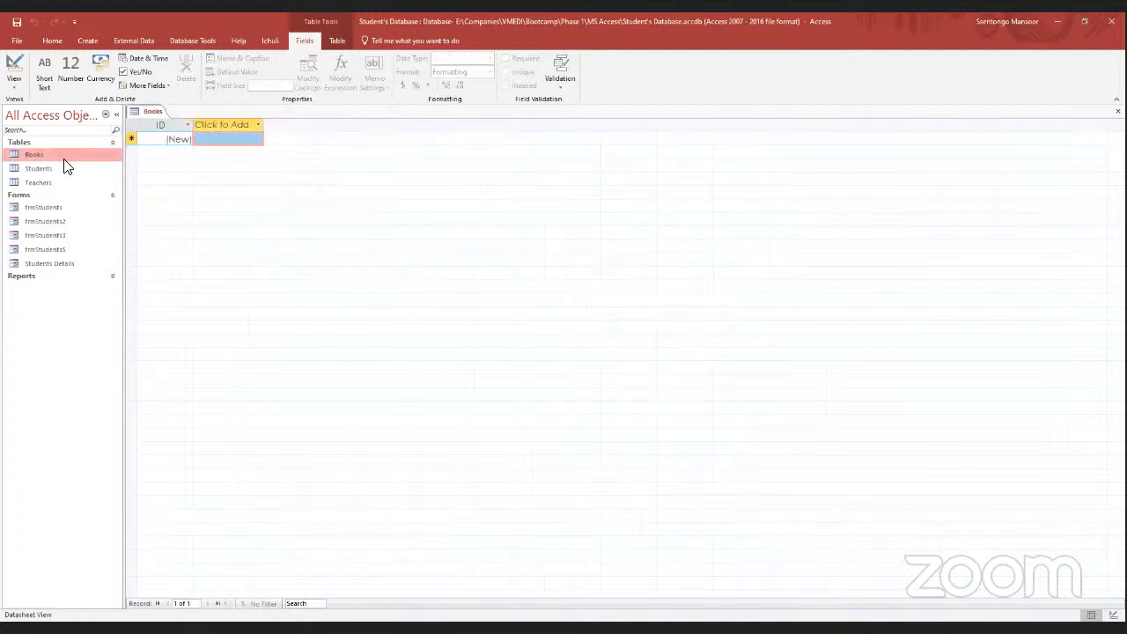
Open the Books table in Design view and add a Book Name field below ID with the Short Text data type.
left_click(109, 196)
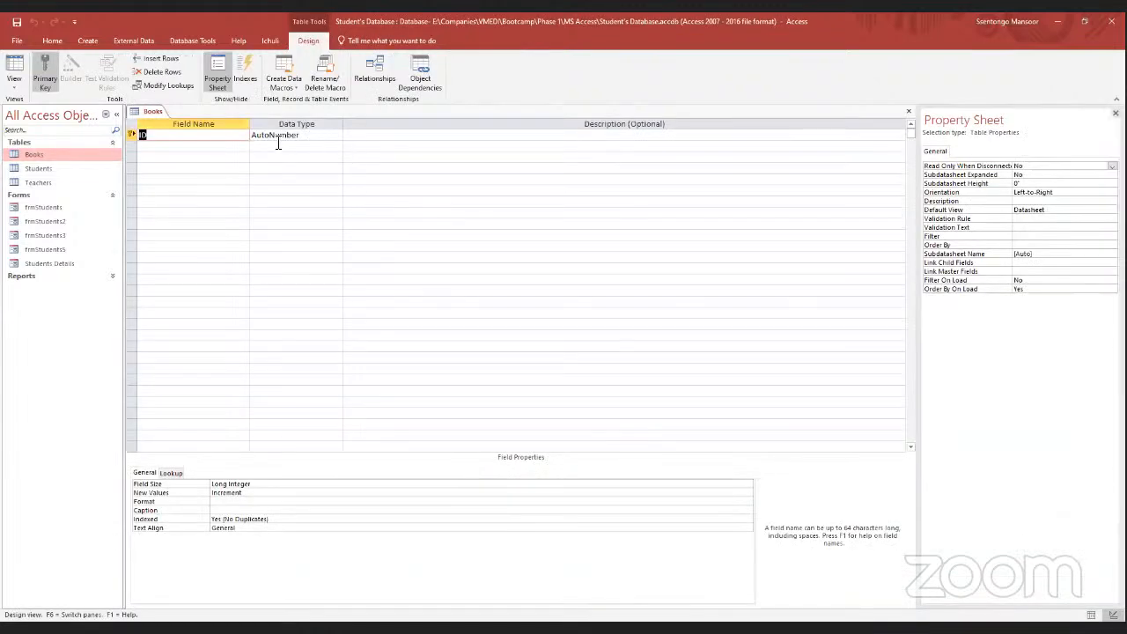
left_click(194, 156)
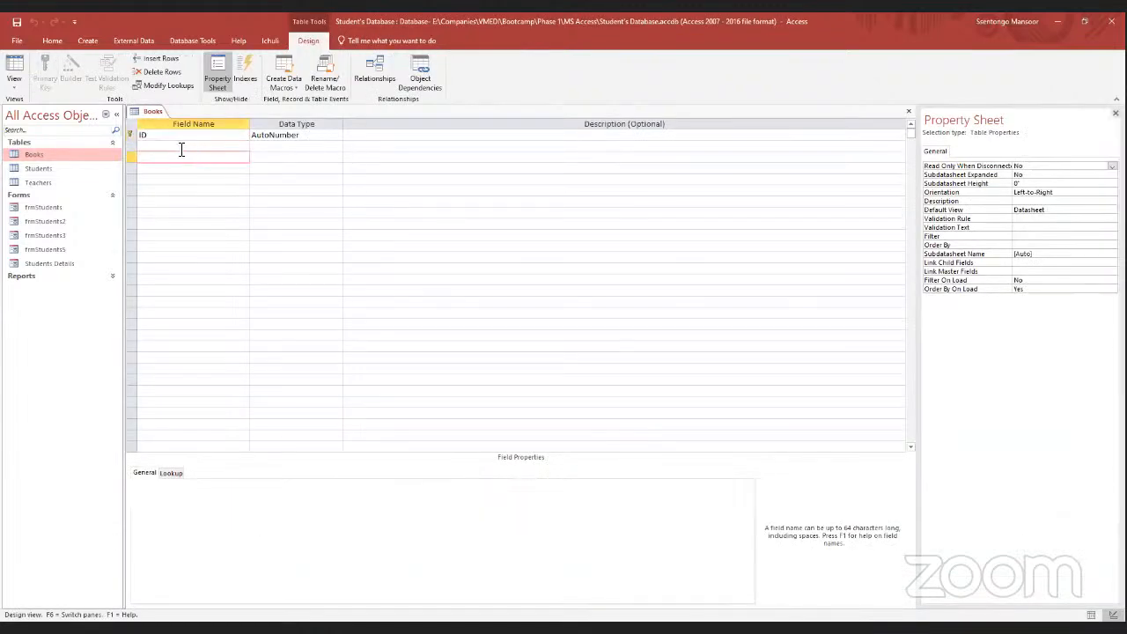
left_click(181, 150)
type("Book Name")
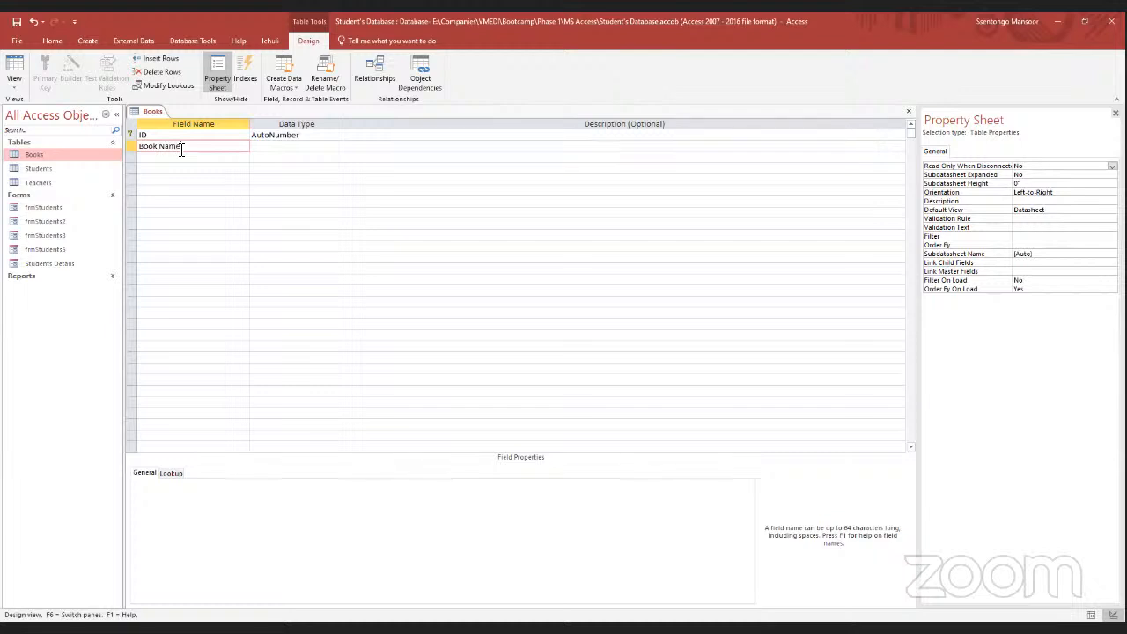
left_click(296, 150)
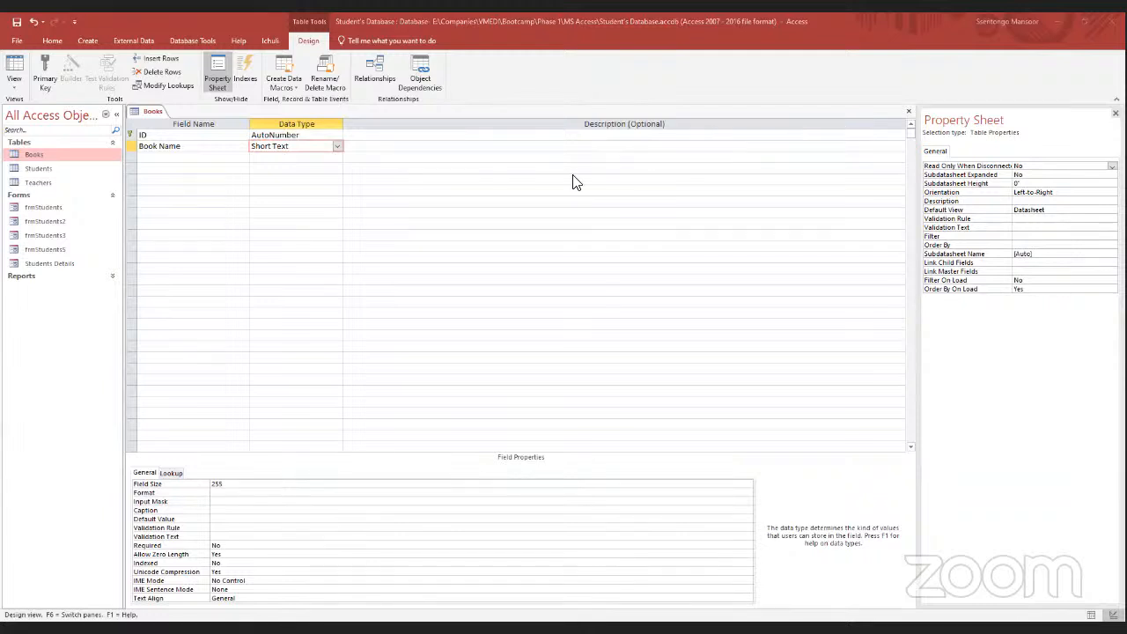
left_click(336, 148)
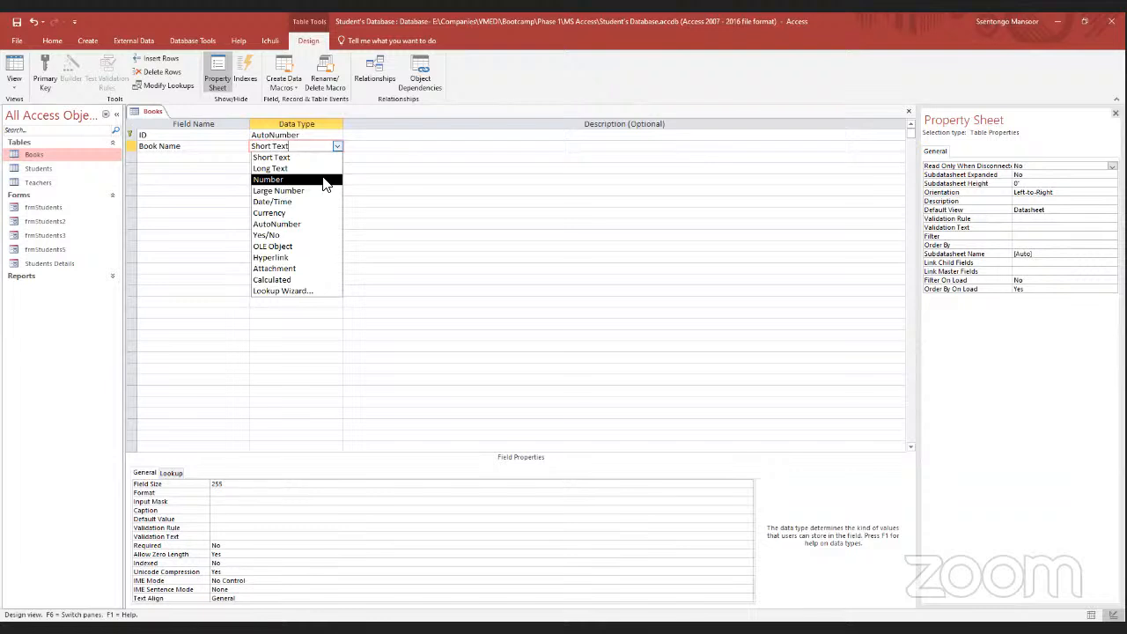
left_click(276, 156)
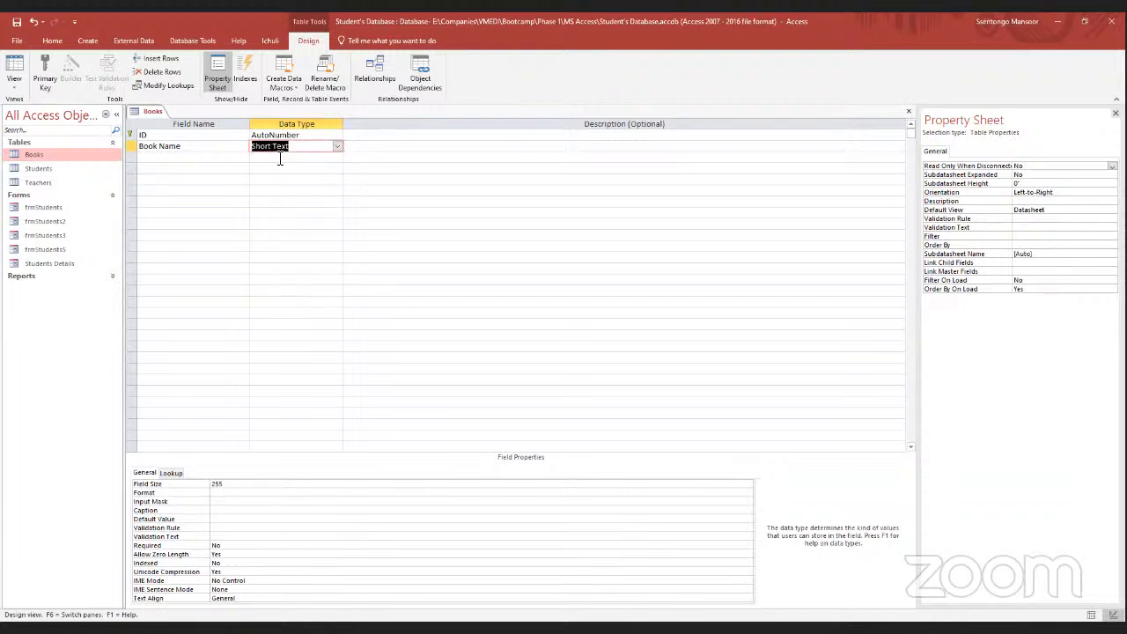
left_click(209, 161)
key("Caps_Lock")
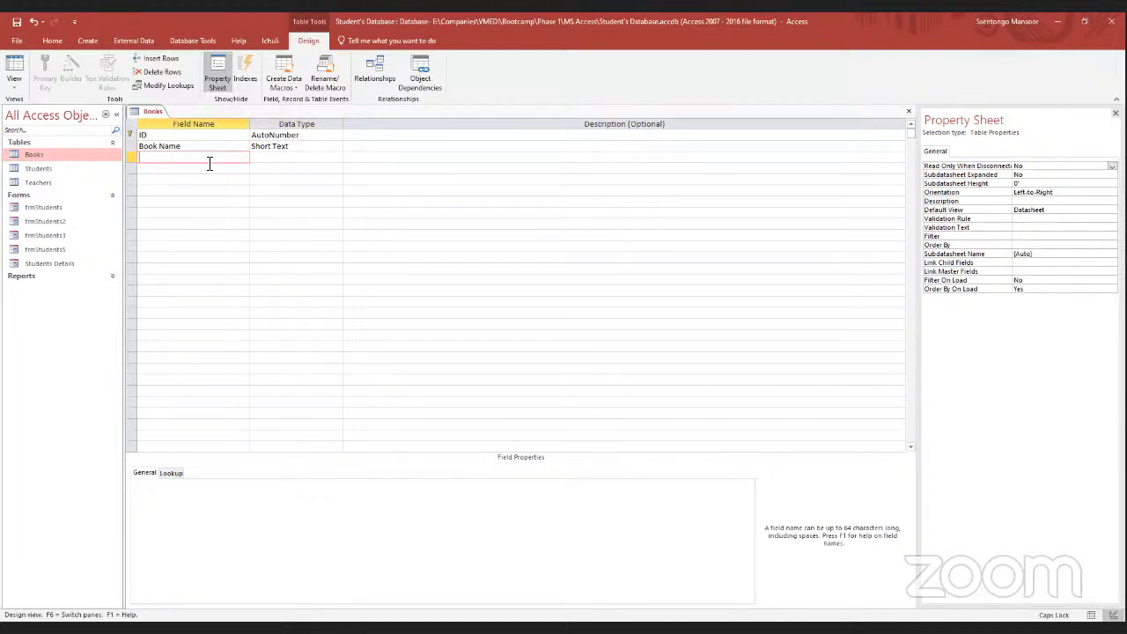
type("ISN")
key("BackSpace")
key("BackSpace")
key("BackSpace")
key("Caps_Lock")
type("b")
key("Caps_Lock")
key("BackSpace")
key("Caps_Lock")
type("a")
key("Caps_Lock")
type("UTHOR")
key("BackSpace")
key("BackSpace")
key("BackSpace")
key("BackSpace")
key("BackSpace")
key("BackSpace")
Add an Author field below Book Name with the Short Text data type.
type("A")
key("Caps_Lock")
type("uthor")
left_click(314, 159)
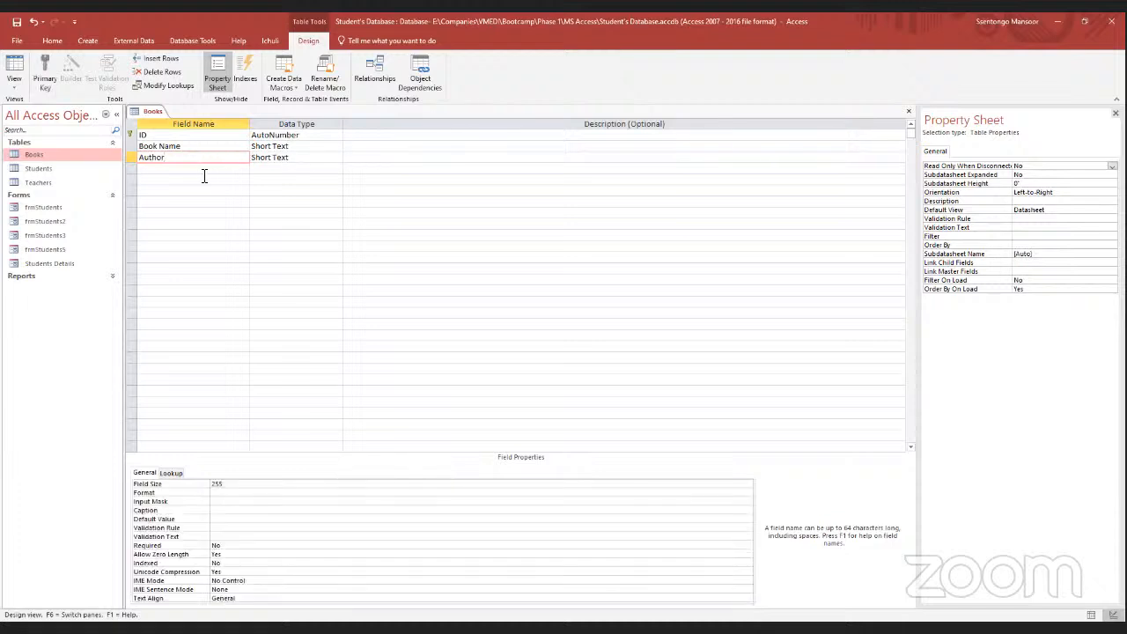
Add a Year of Publishing field below Author and set its data type to Date/Time.
key("Down")
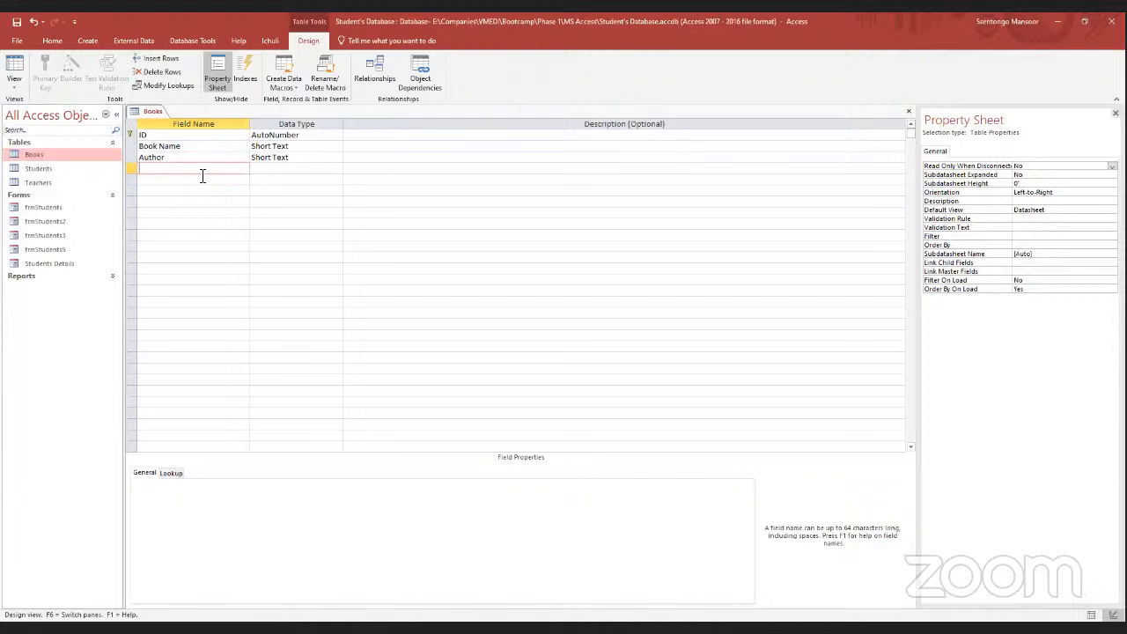
key("Caps_Lock")
type("Y")
key("Caps_Lock")
type("ear of")
key("Caps_Lock")
type("P")
key("Caps_Lock")
type("ublishing")
left_click(304, 171)
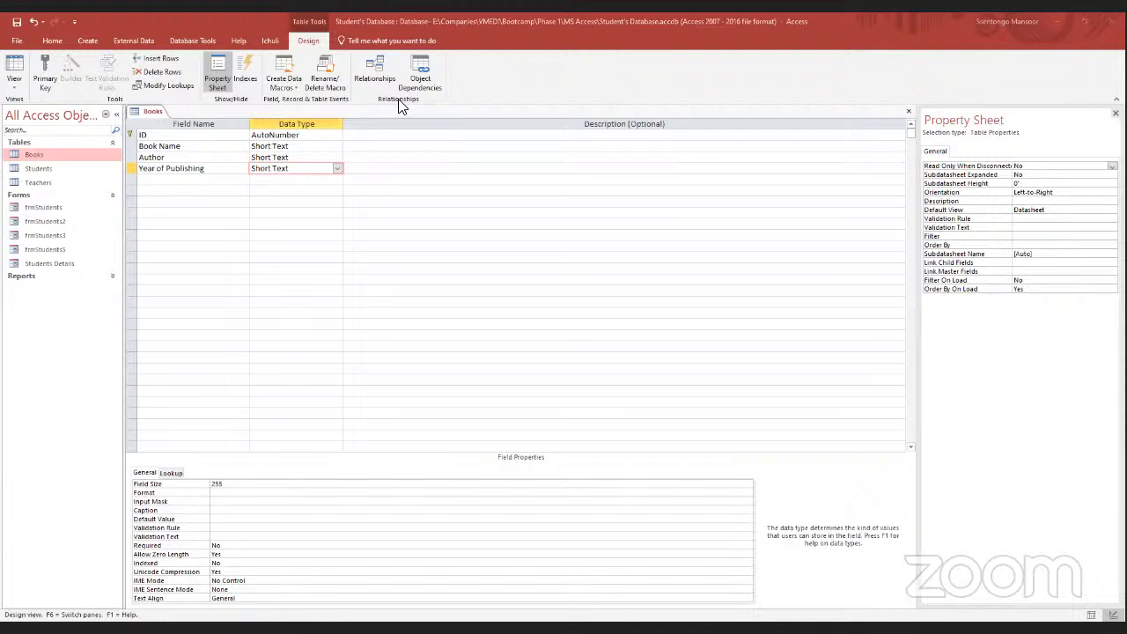
left_click(337, 168)
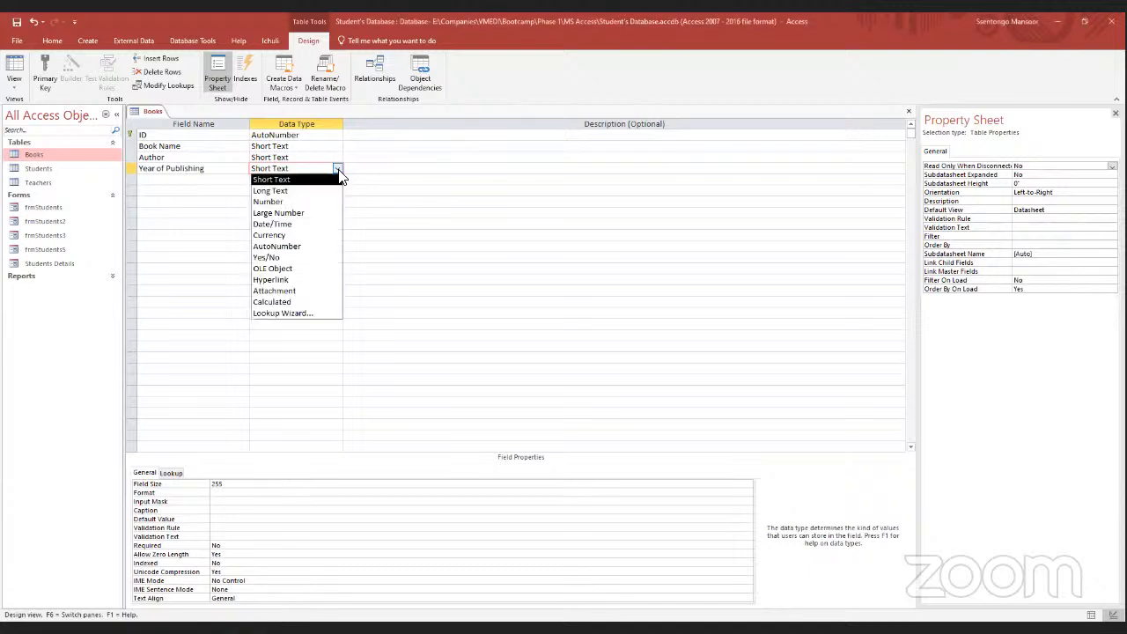
left_click(307, 227)
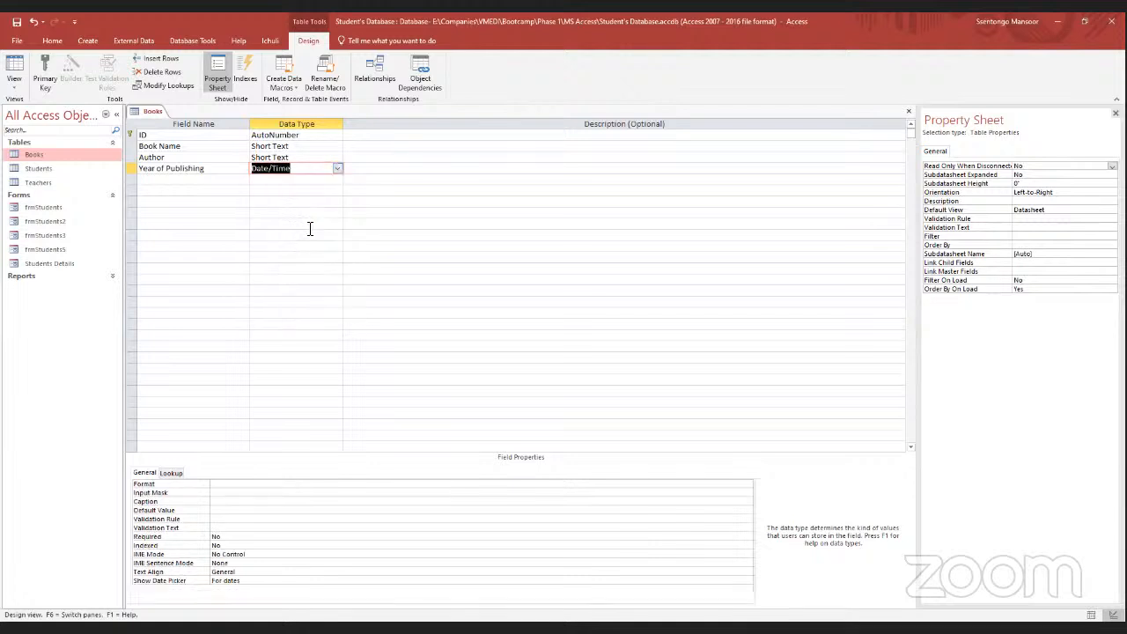
Add a City field below Year of Publishing with the Short Text data type.
left_click(208, 181)
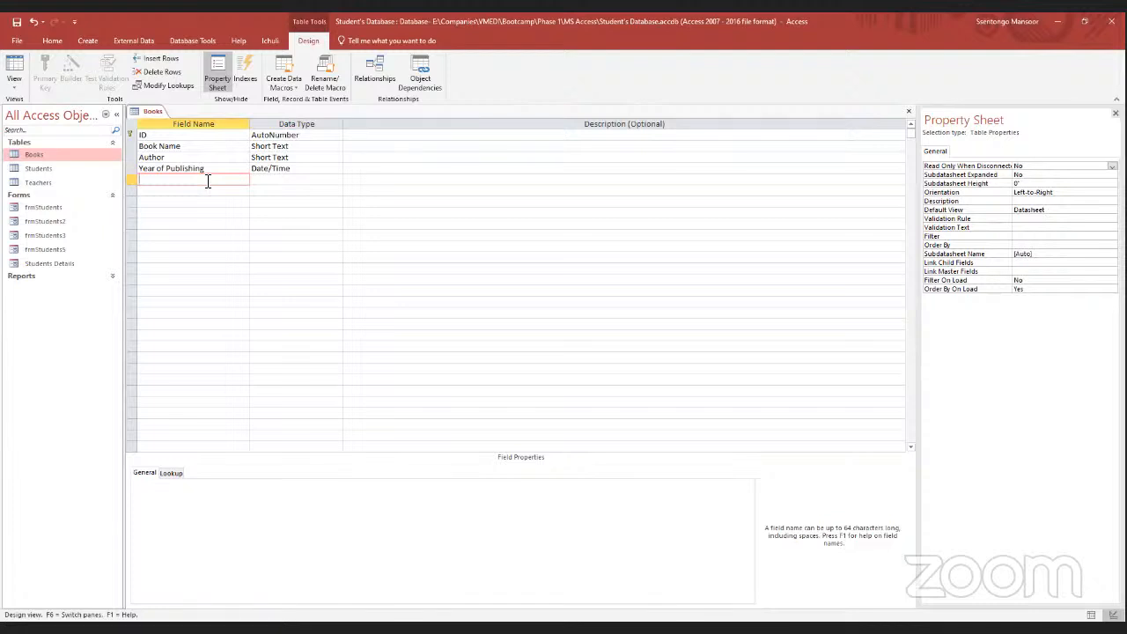
type("City")
left_click(298, 181)
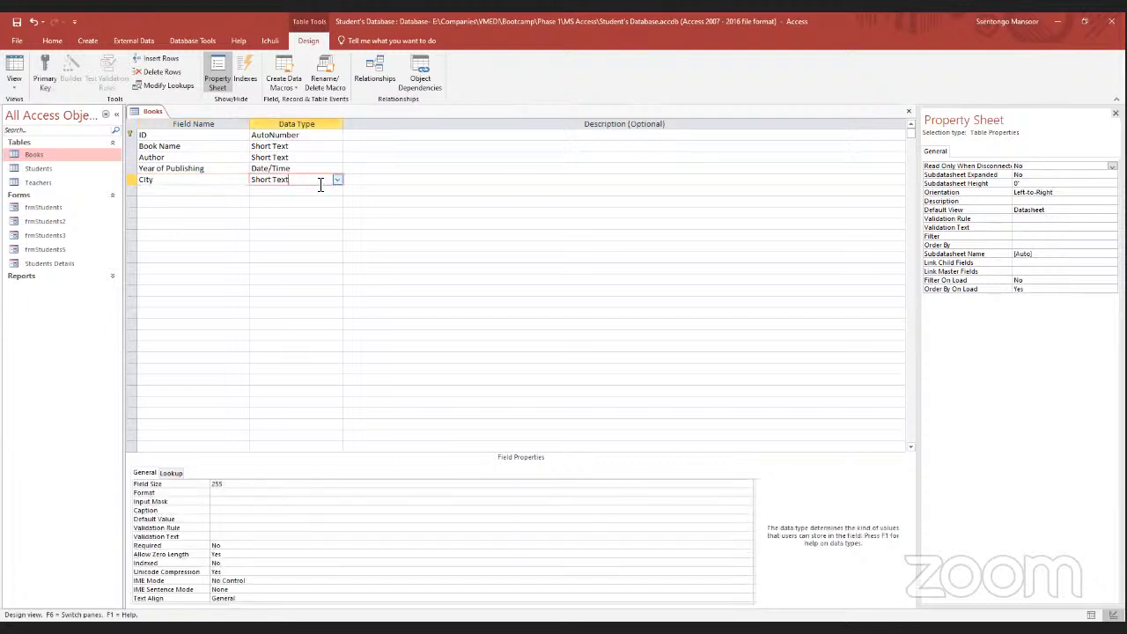
right_click(154, 114)
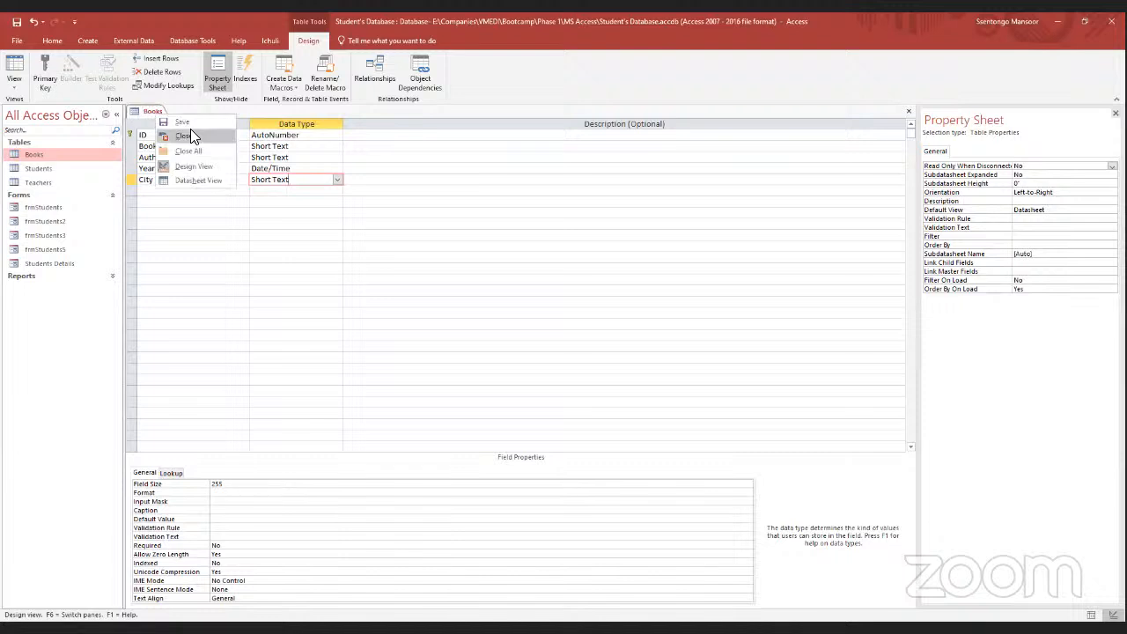
left_click(190, 134)
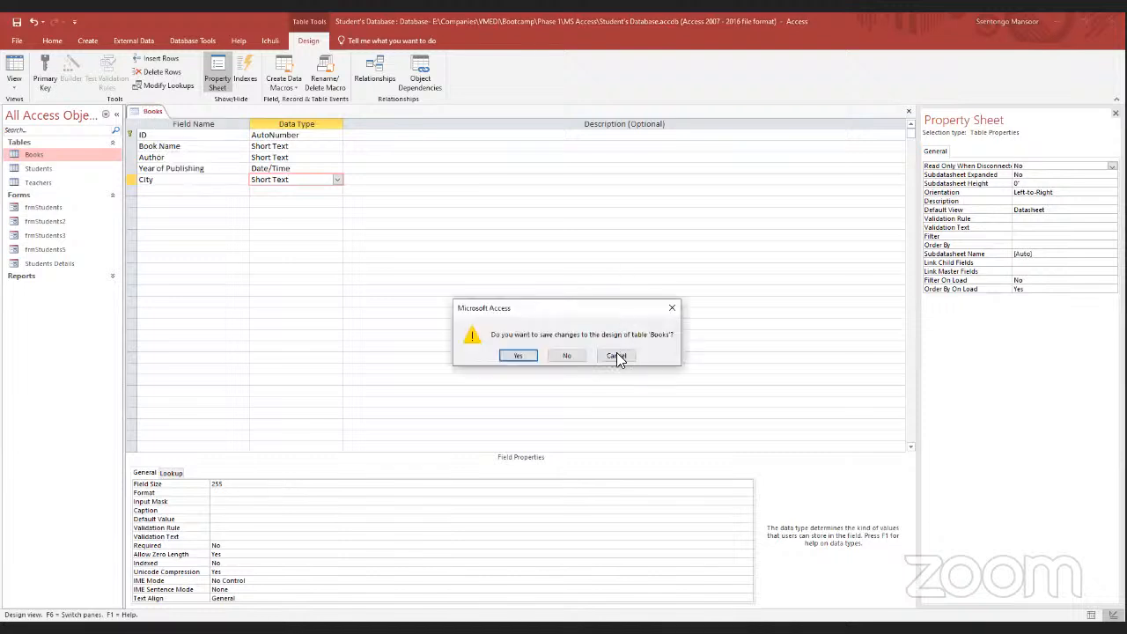
left_click(616, 356)
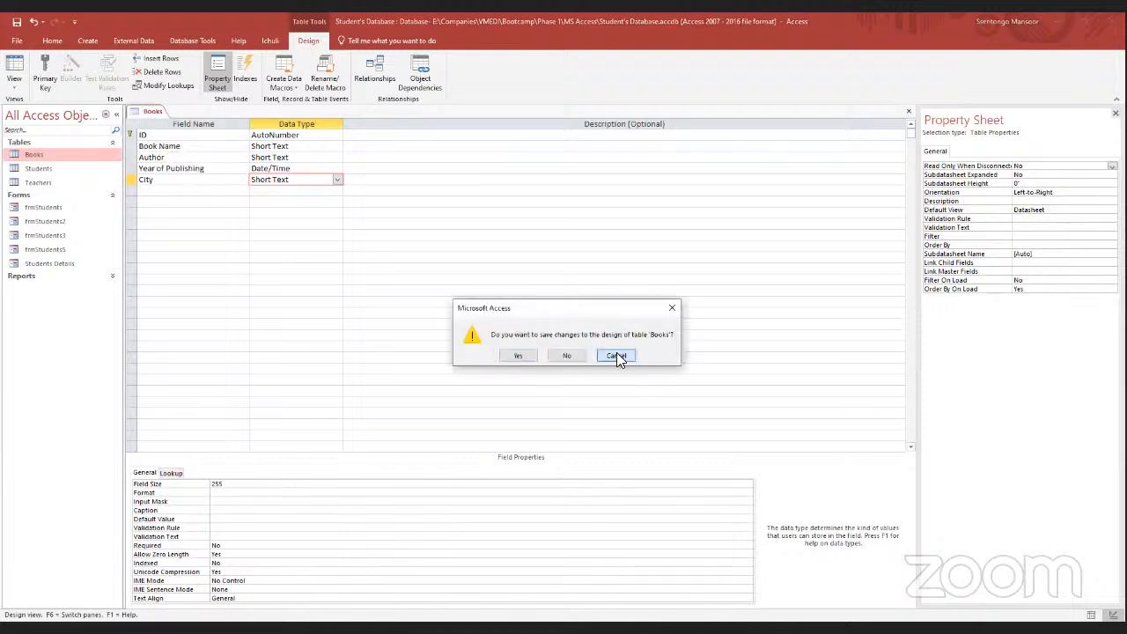
Save the design changes to the Books table.
right_click(154, 117)
left_click(169, 123)
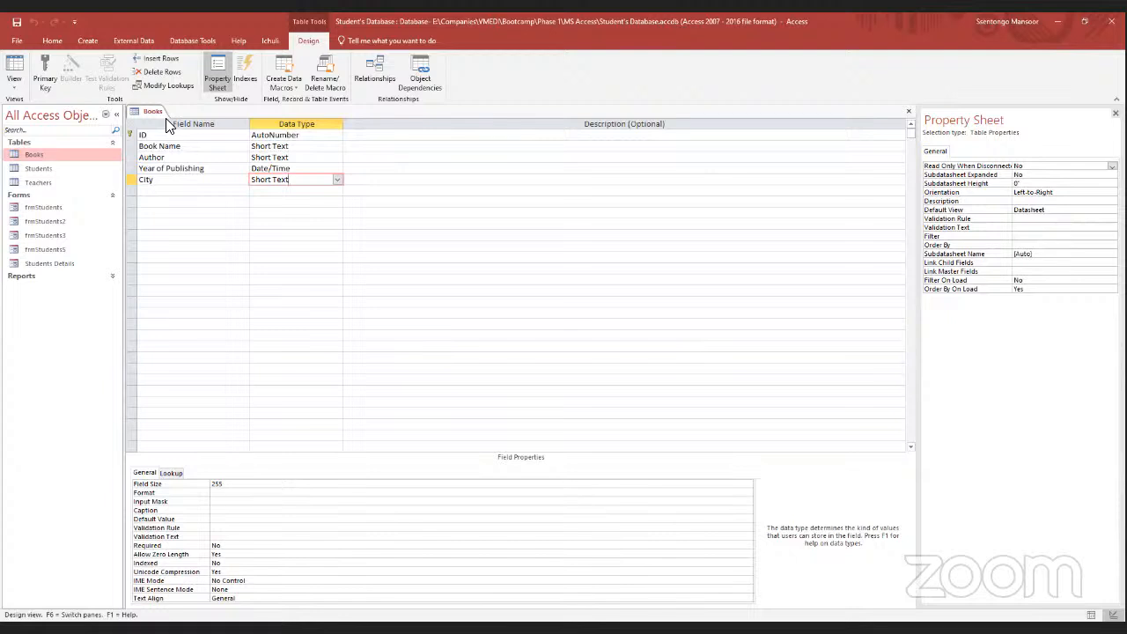
Open the Students table and compare its fields with the Books table design.
double_click(57, 168)
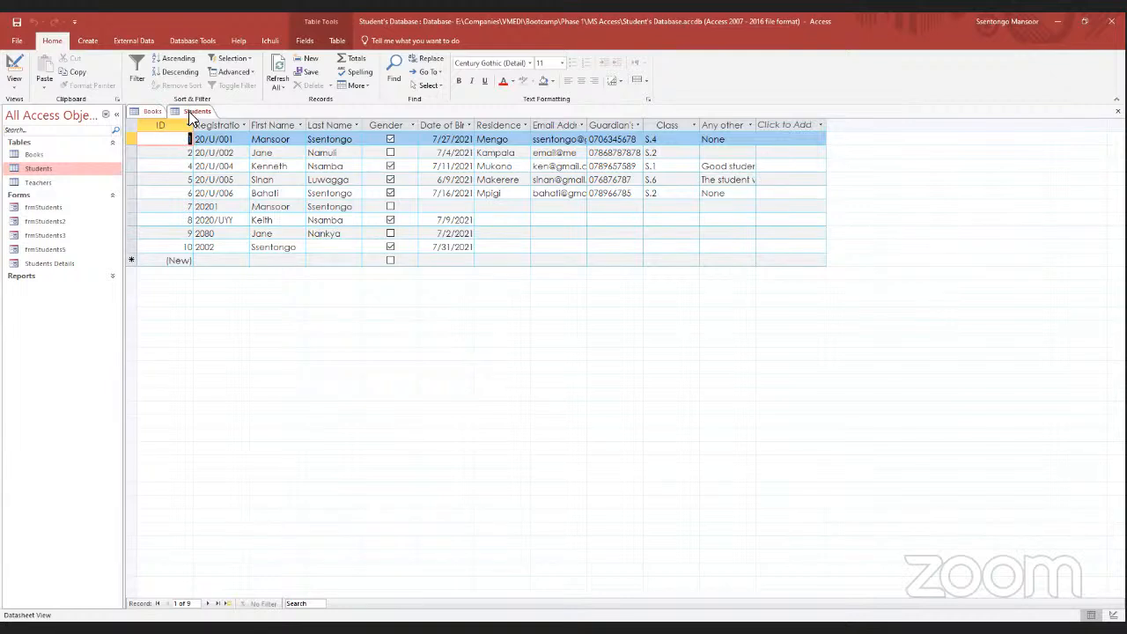
left_click(151, 111)
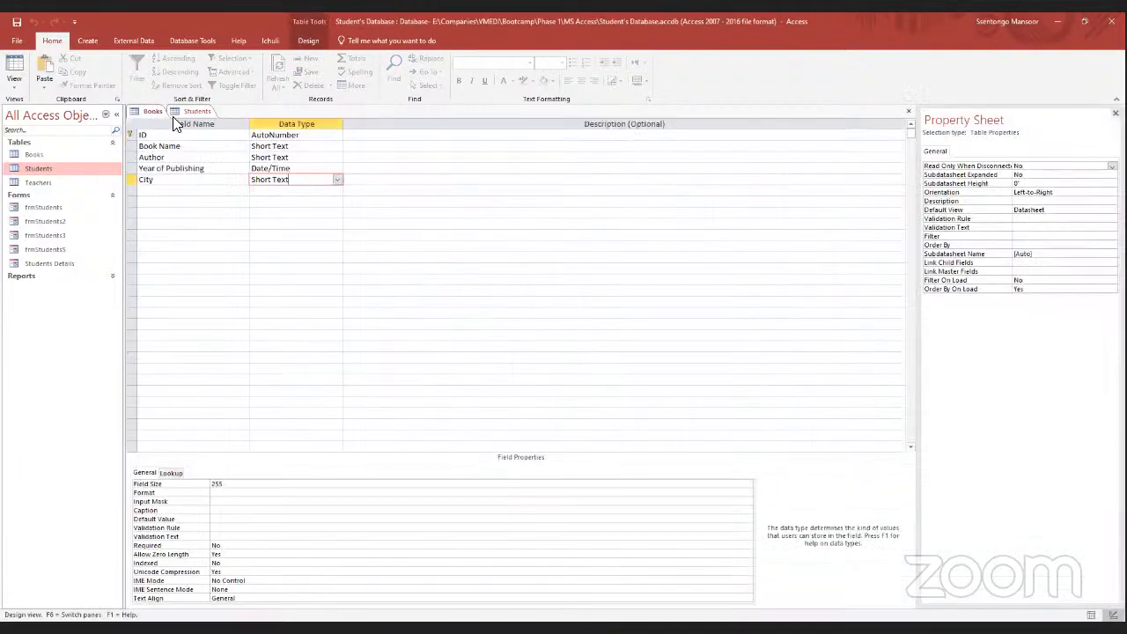
left_click(185, 112)
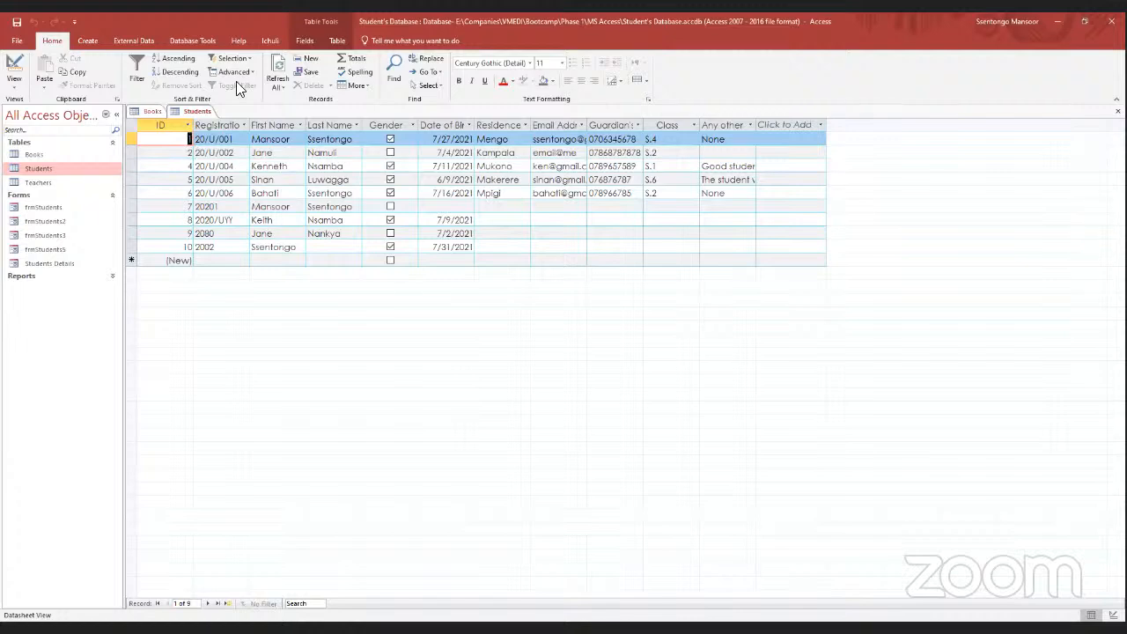
left_click(148, 113)
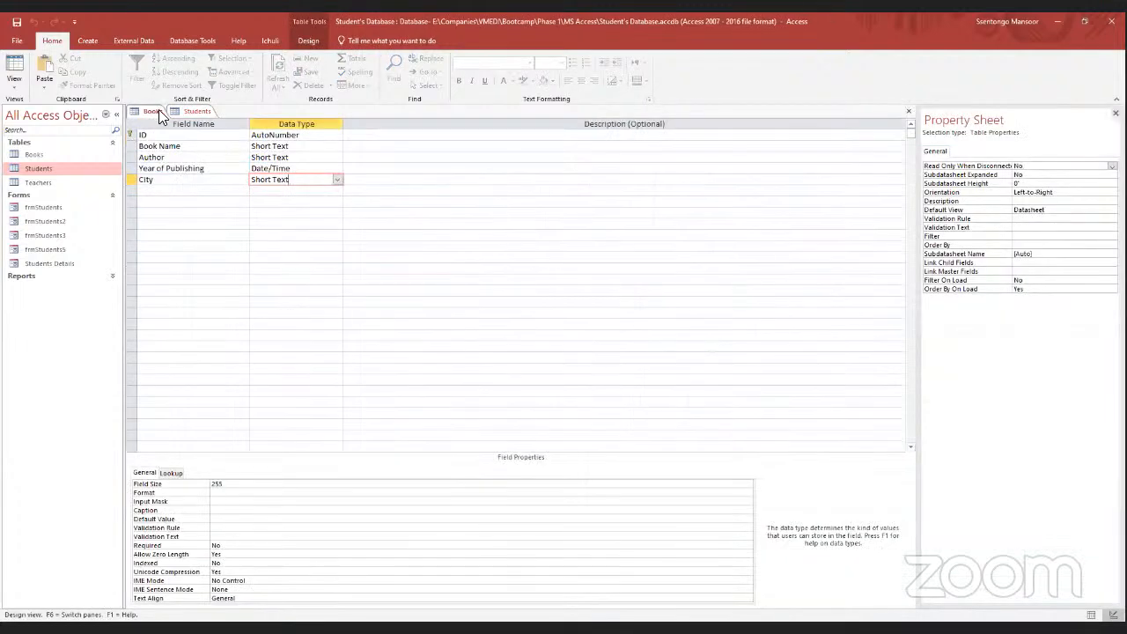
Add a Student ID field below City in the Books table with the Short Text data type.
left_click(159, 192)
type("Student")
key("Caps_Lock")
type("I")
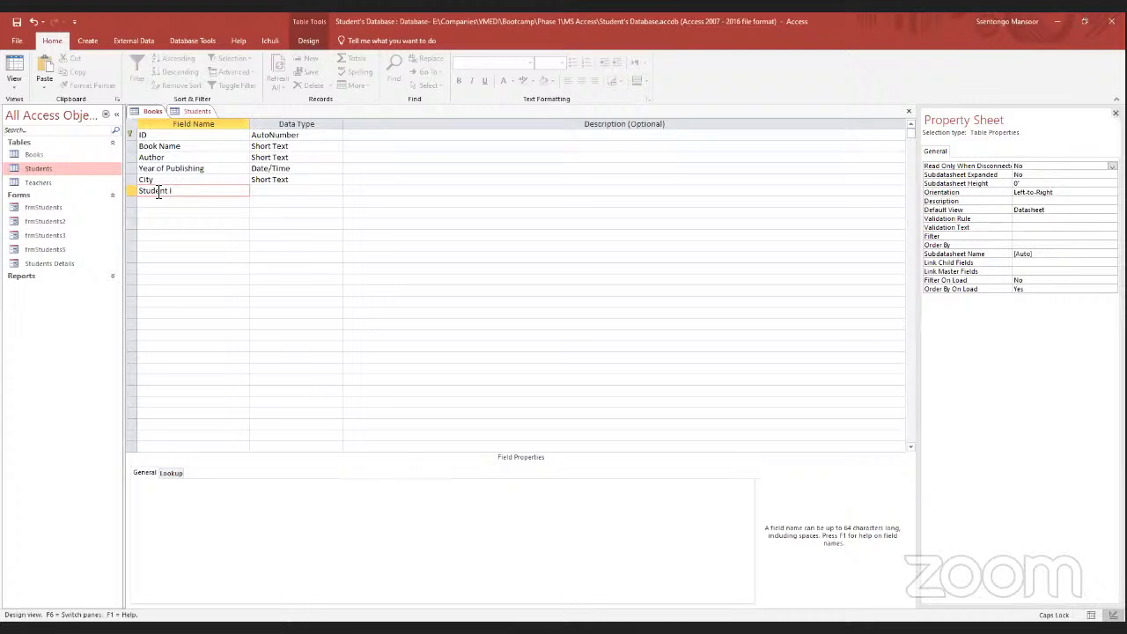
type("D")
left_click(188, 111)
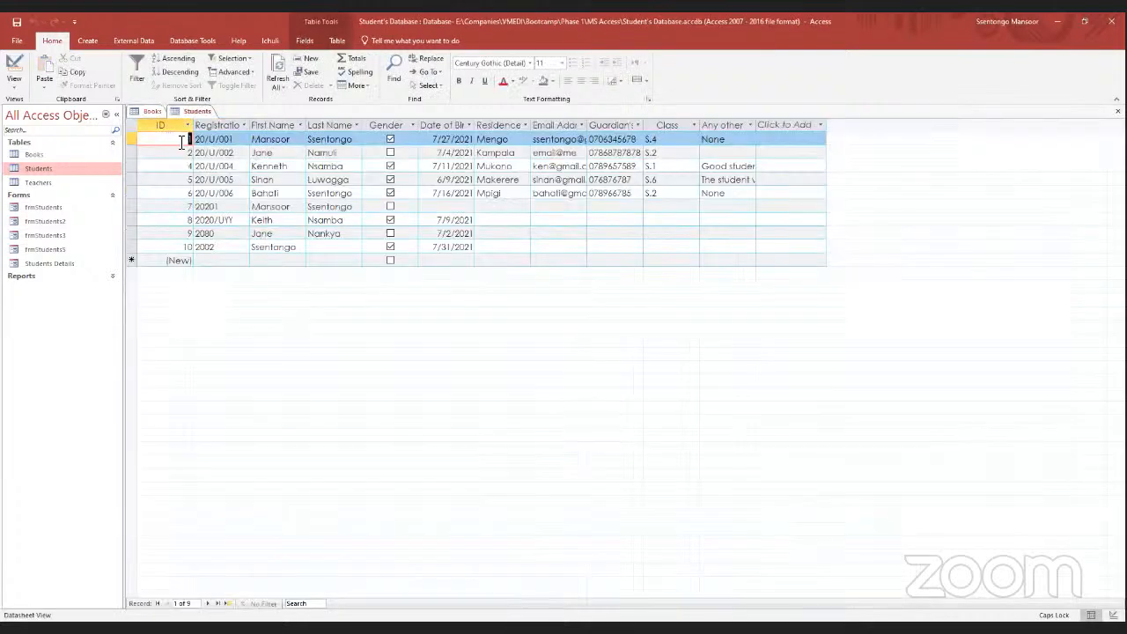
left_click(145, 111)
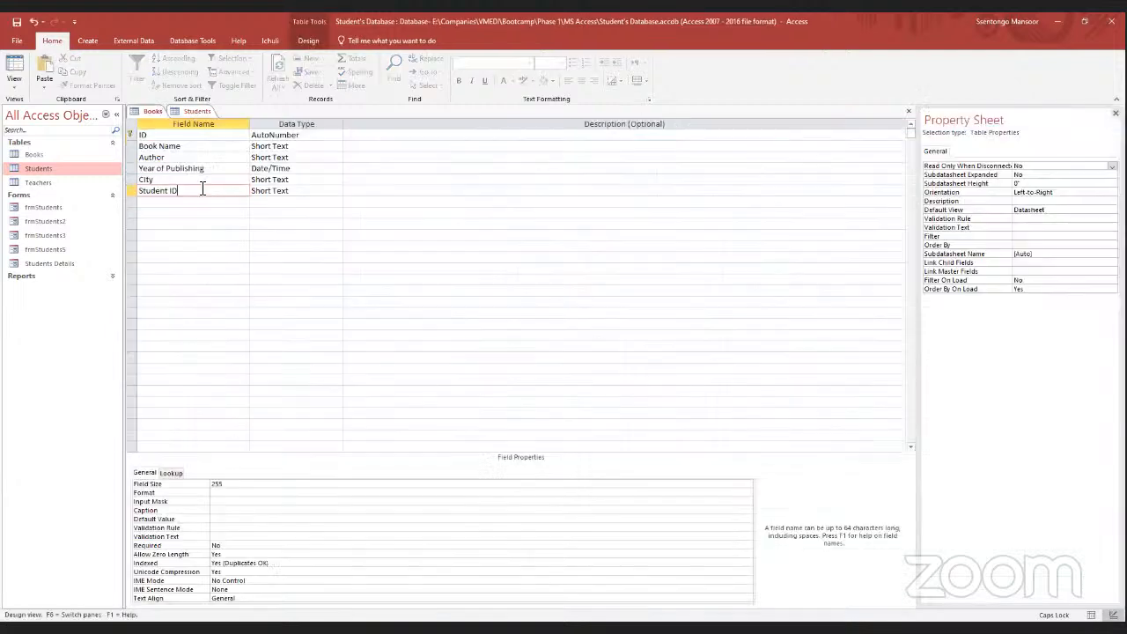
left_click(296, 193)
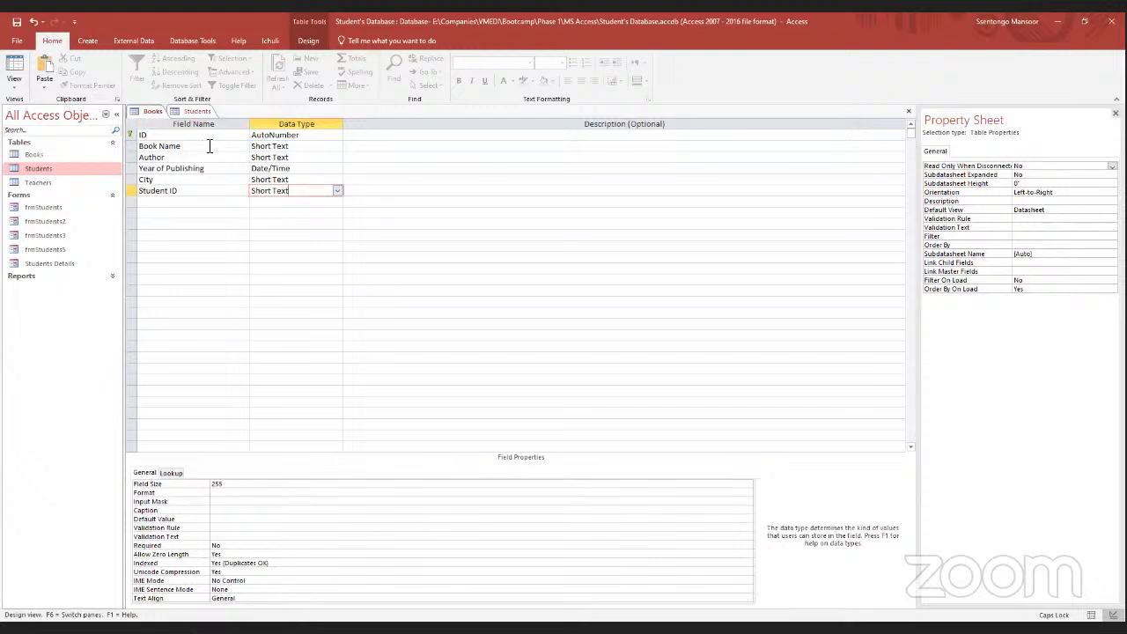
Compare the ID column of the Students table with the Student ID field in the Books table design.
left_click(195, 113)
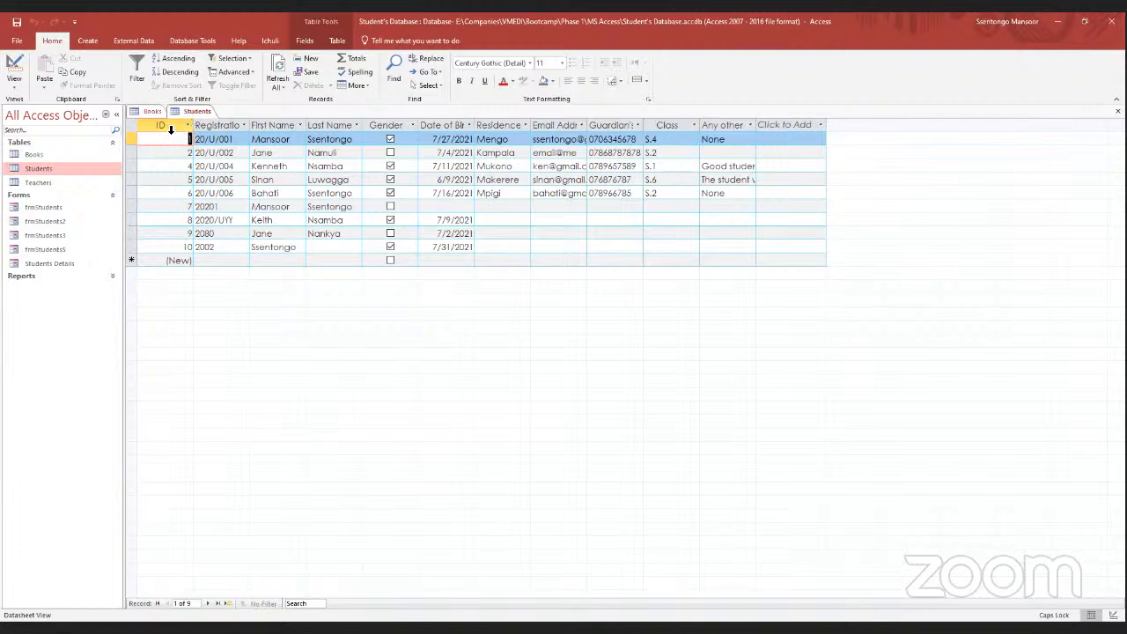
left_click(149, 115)
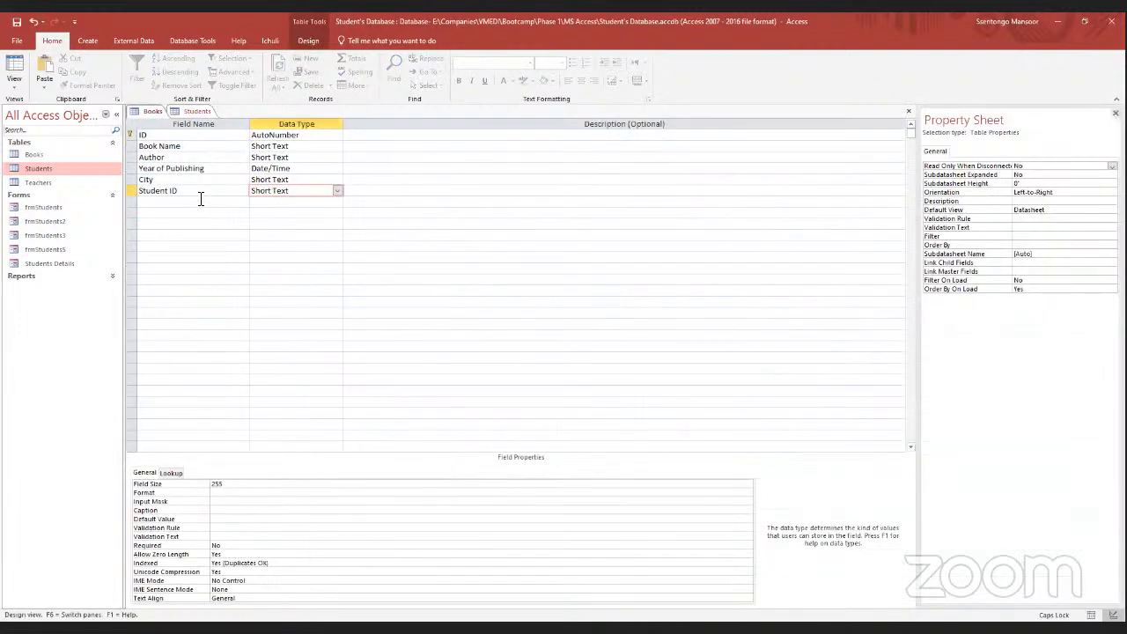
left_click(186, 113)
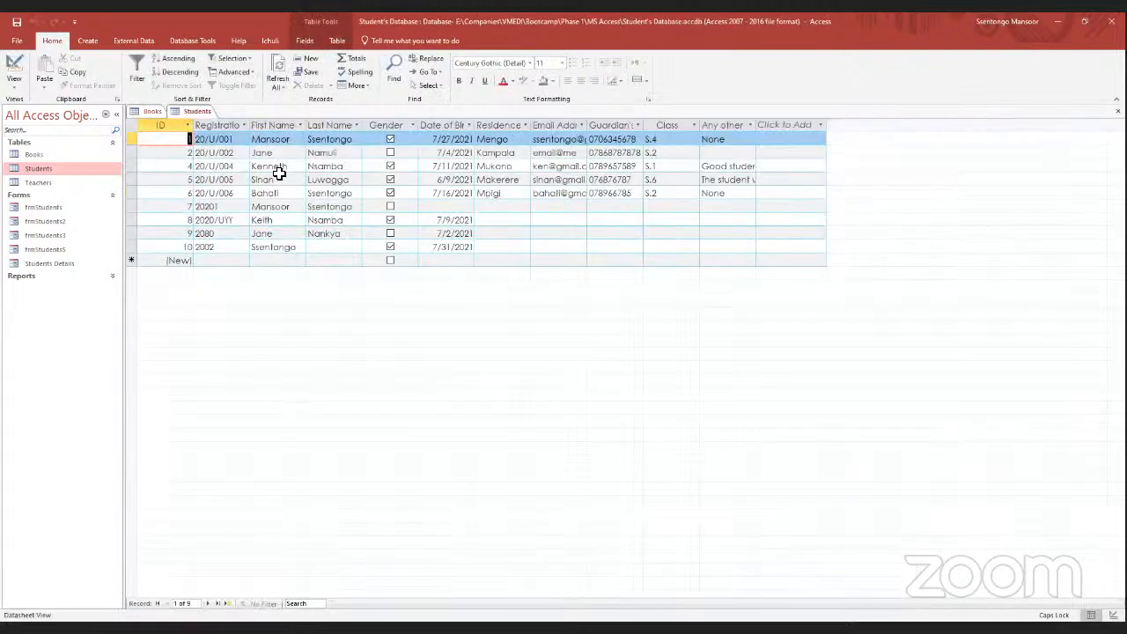
left_click(161, 125)
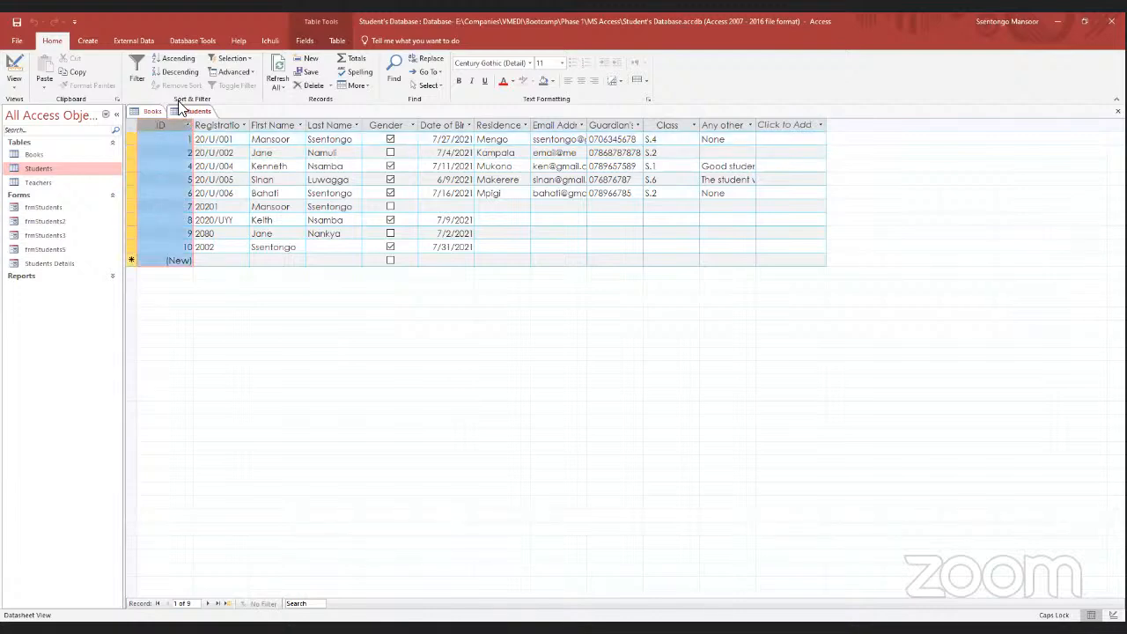
left_click(153, 112)
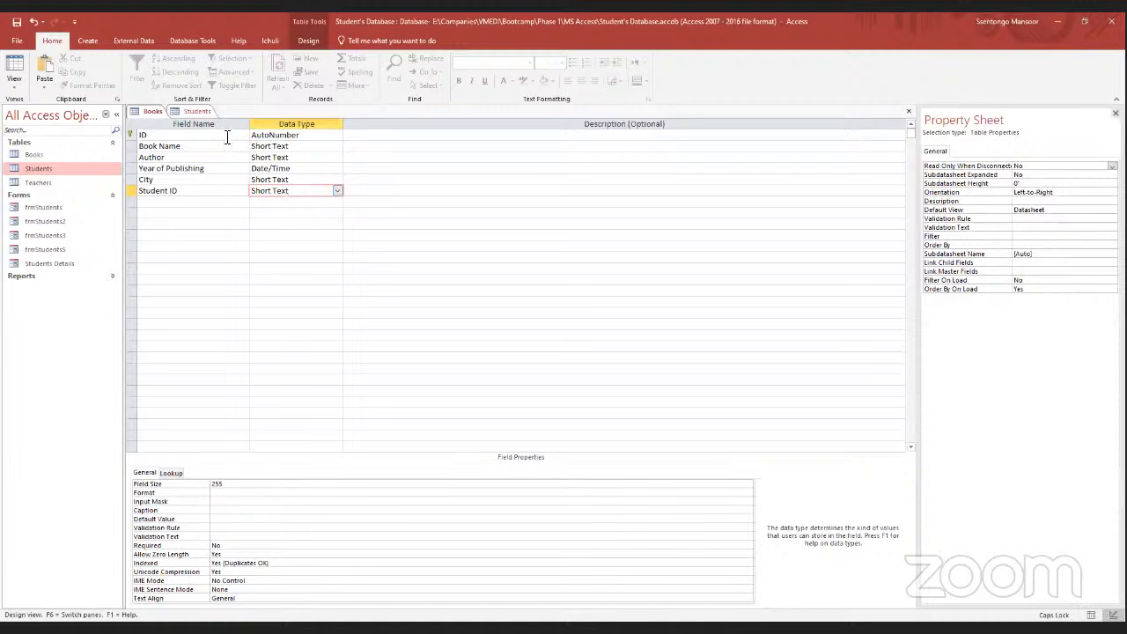
left_click(195, 112)
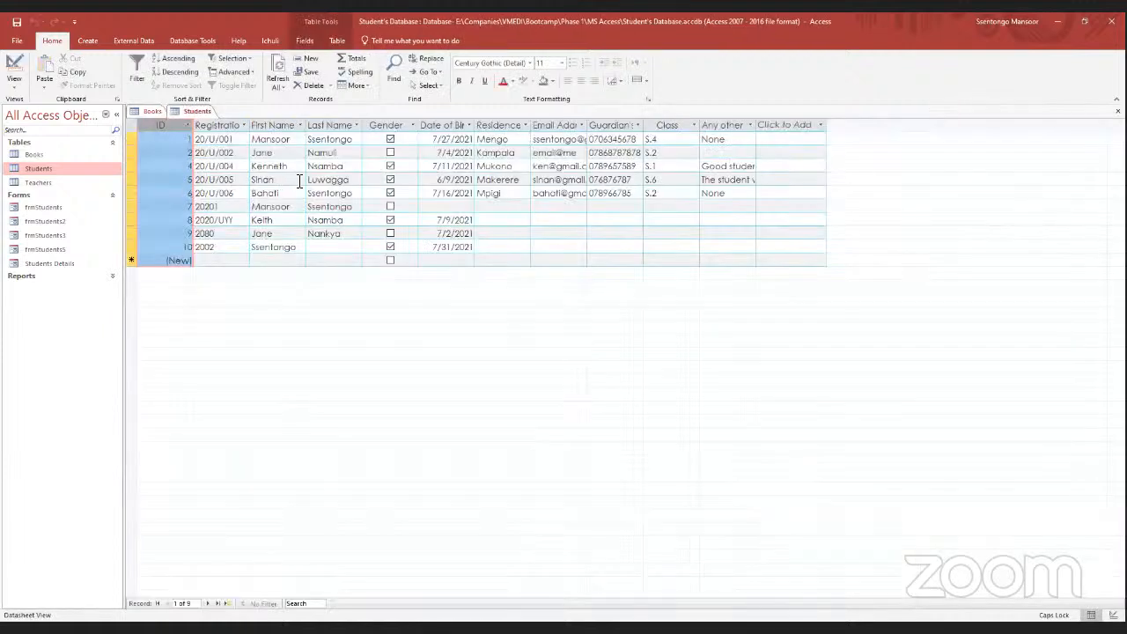
left_click(189, 168)
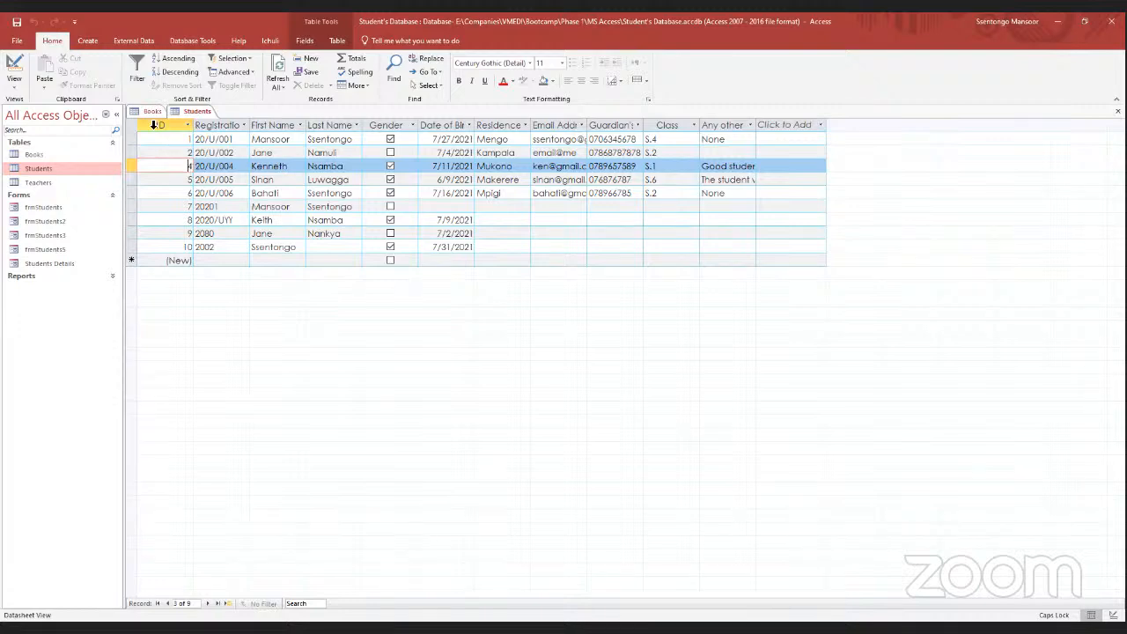
left_click(151, 112)
Change the data type of the Student ID field in the Books table to Number.
left_click(195, 201)
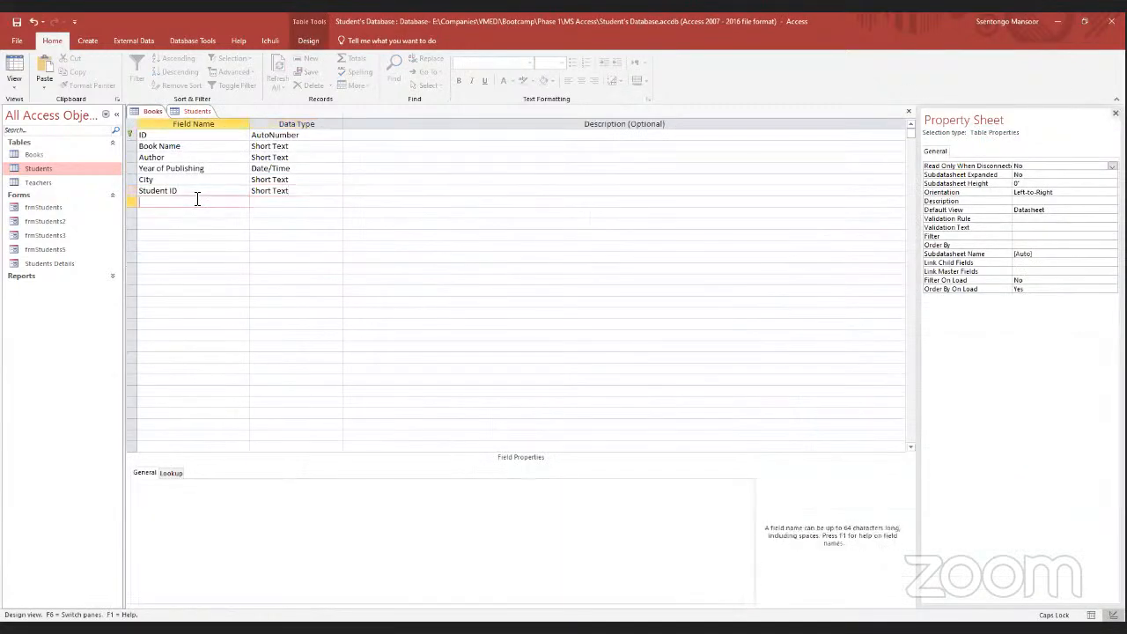
left_click(195, 192)
left_click(325, 192)
left_click(335, 191)
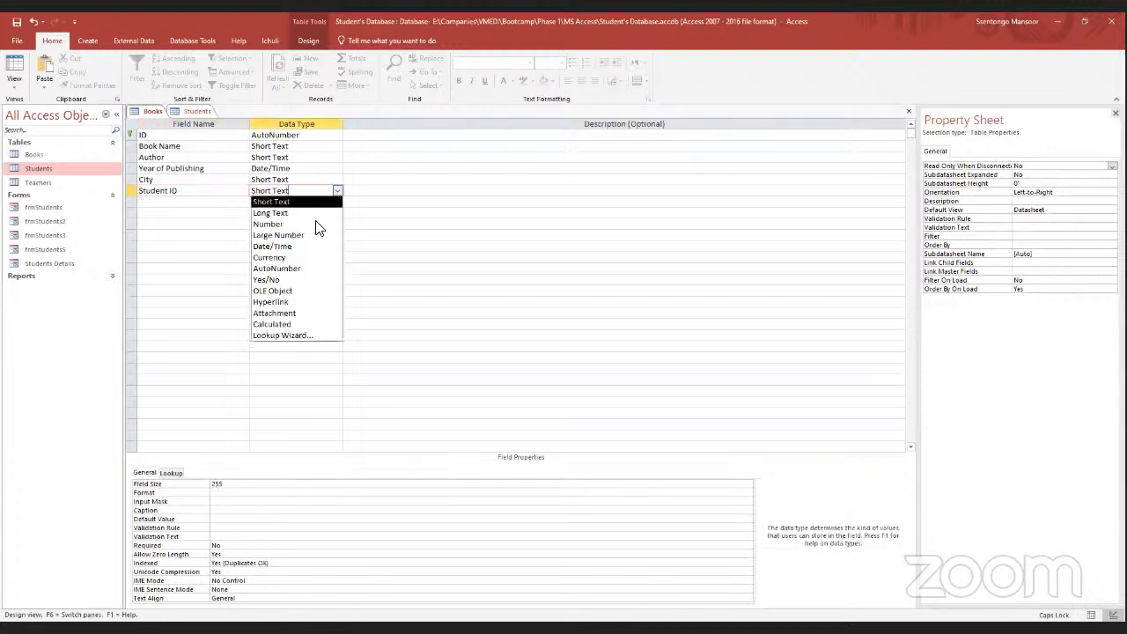
left_click(319, 223)
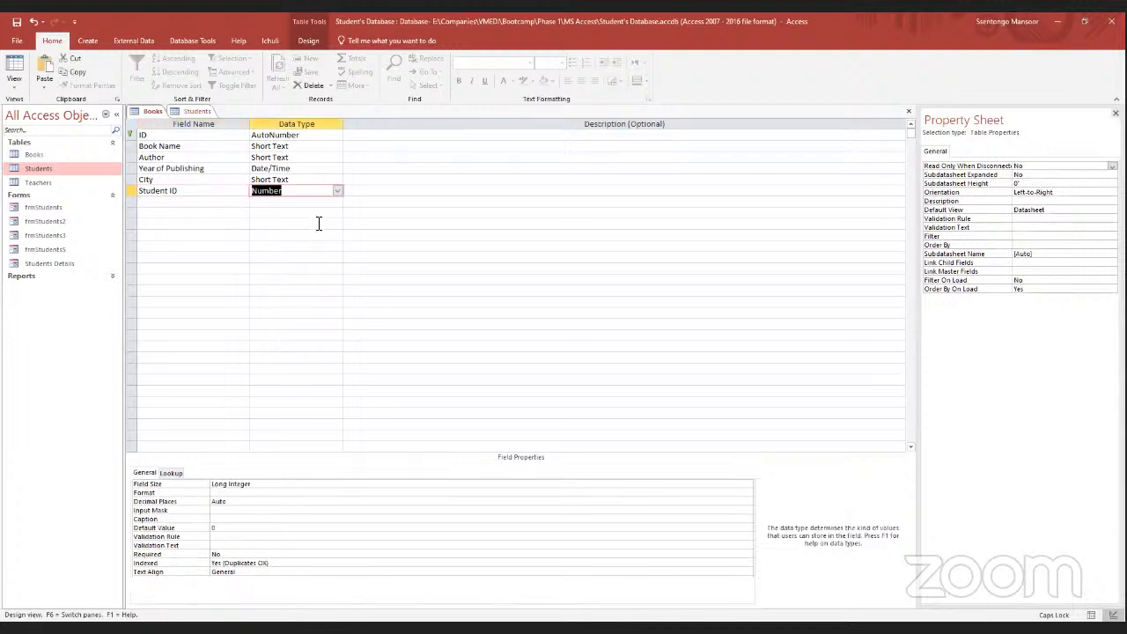
Save the Books table design with its Student ID field.
left_click(155, 116)
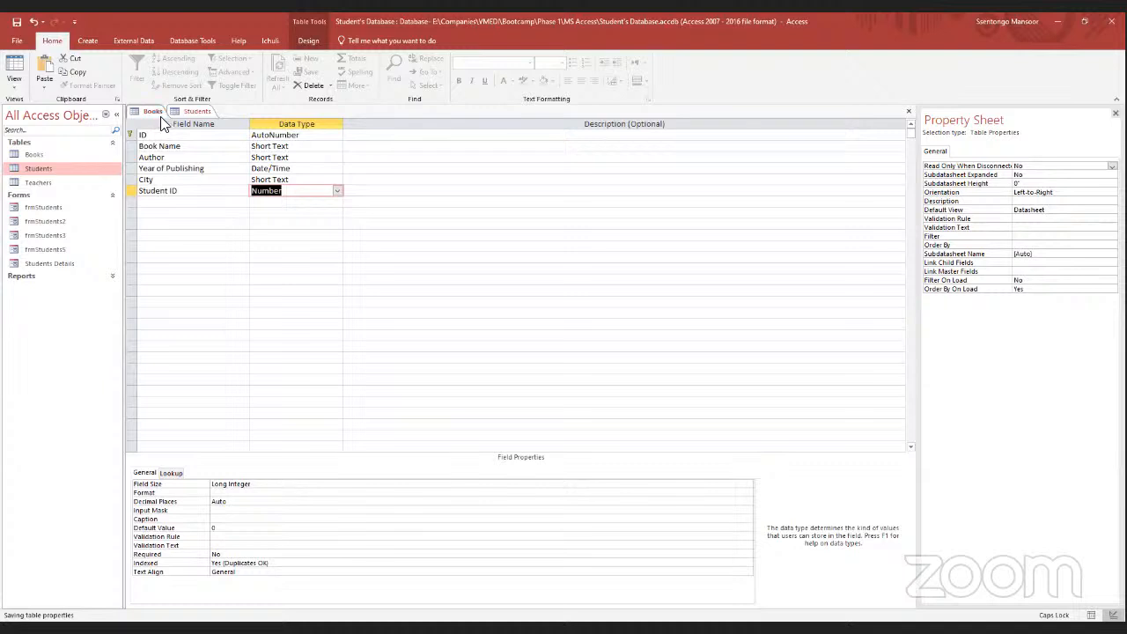
right_click(154, 116)
left_click(183, 122)
Show the Books table in Datasheet View and widen the Book Name and Year of Publishing columns.
left_click(184, 115)
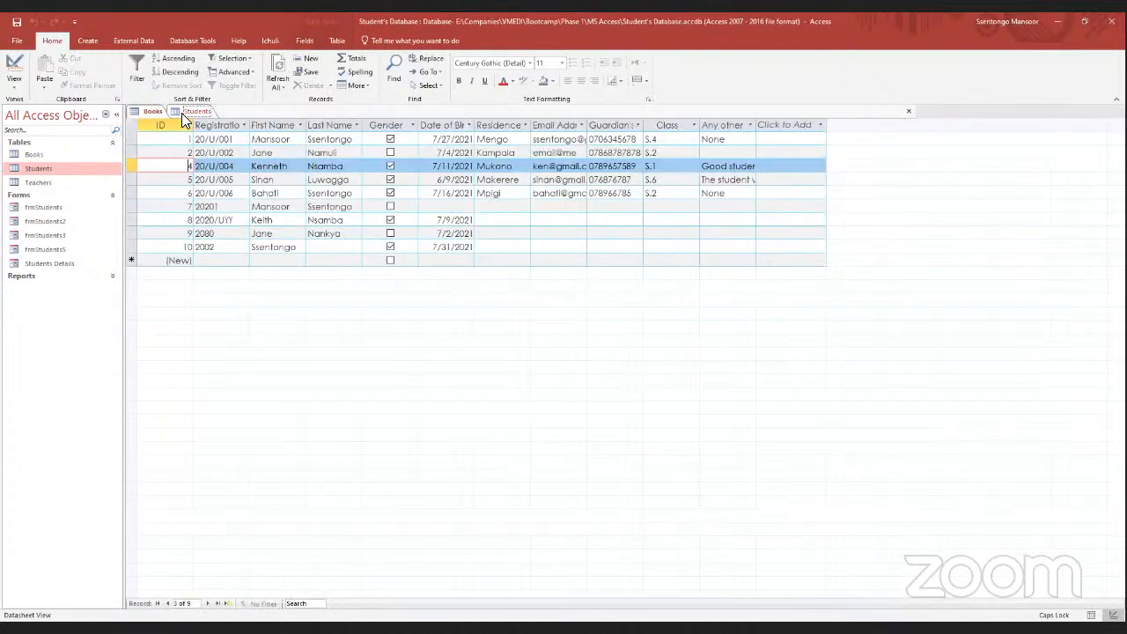
right_click(195, 118)
left_click(151, 113)
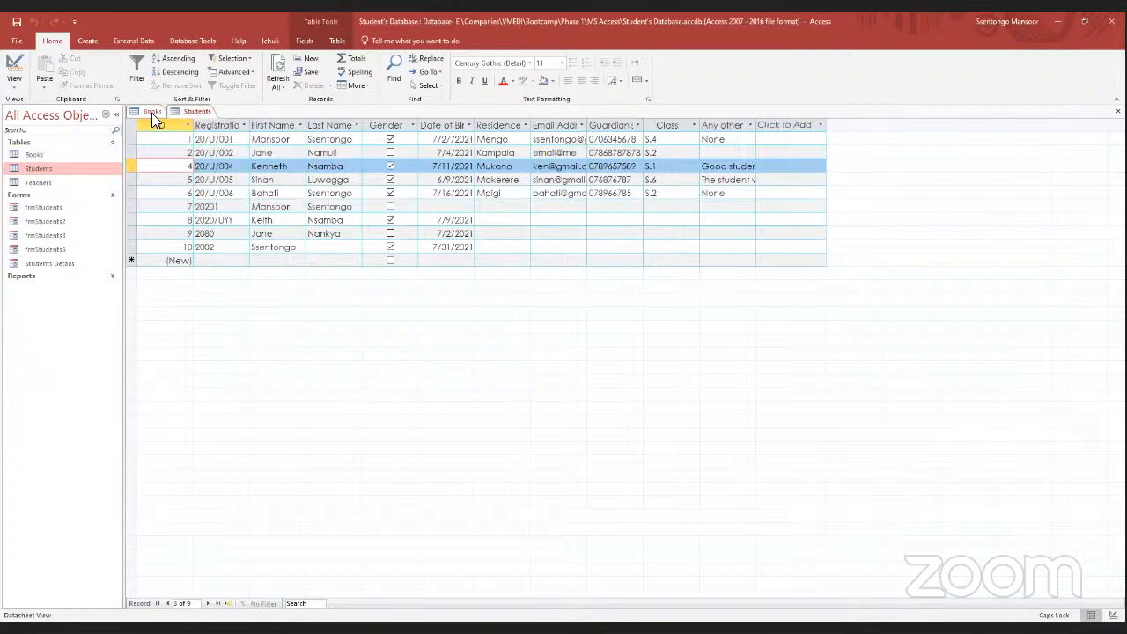
left_click(152, 113)
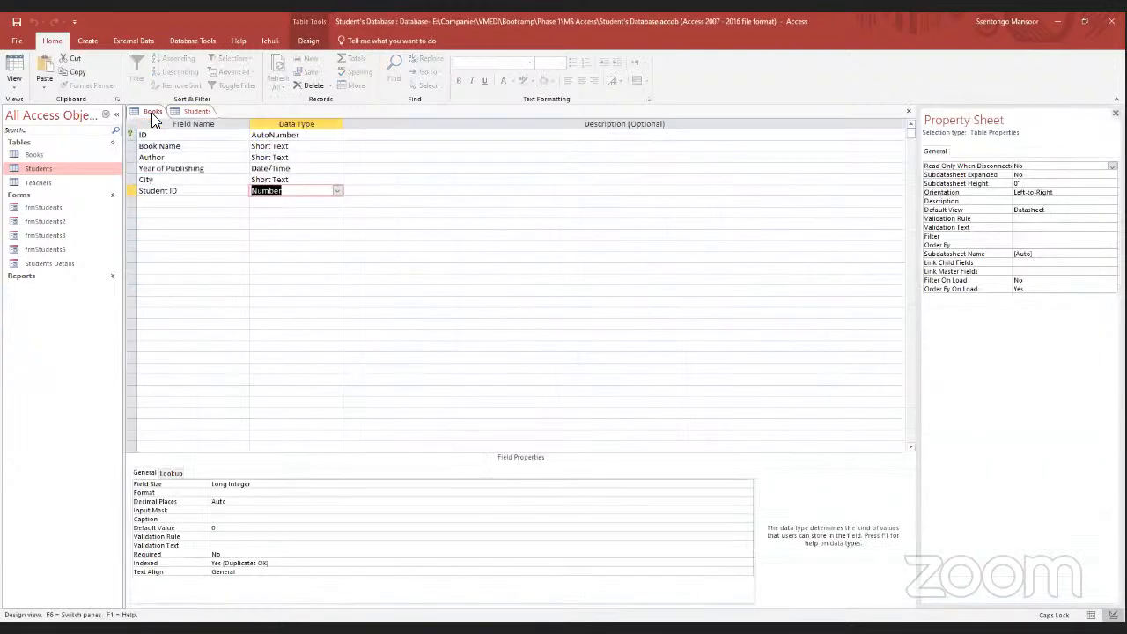
right_click(153, 115)
left_click(199, 180)
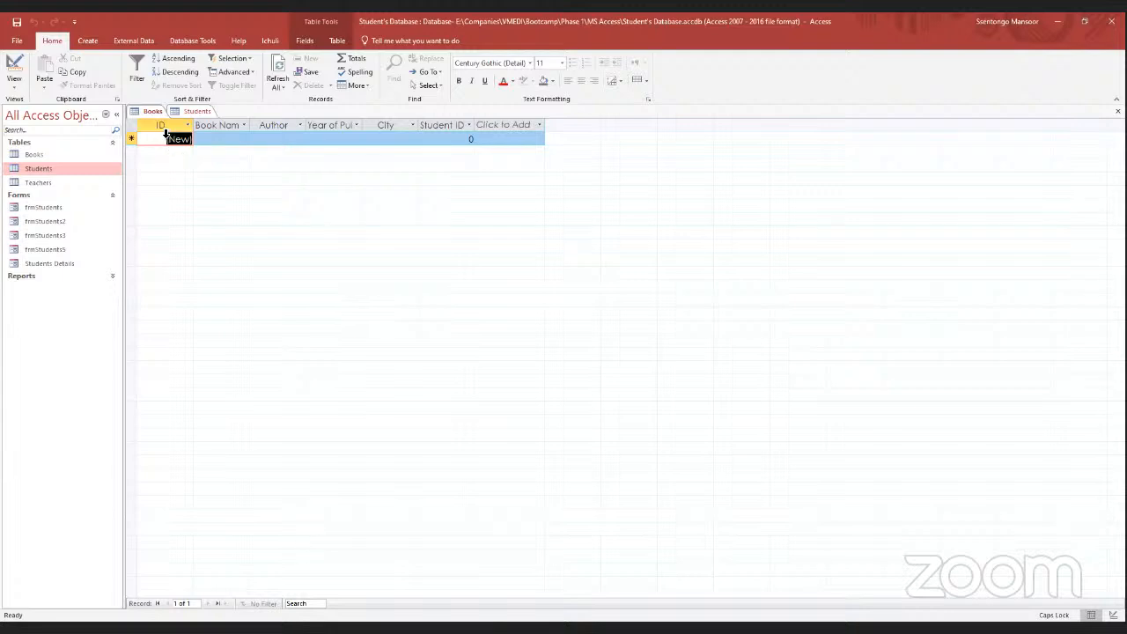
left_click_drag(255, 124, 289, 124)
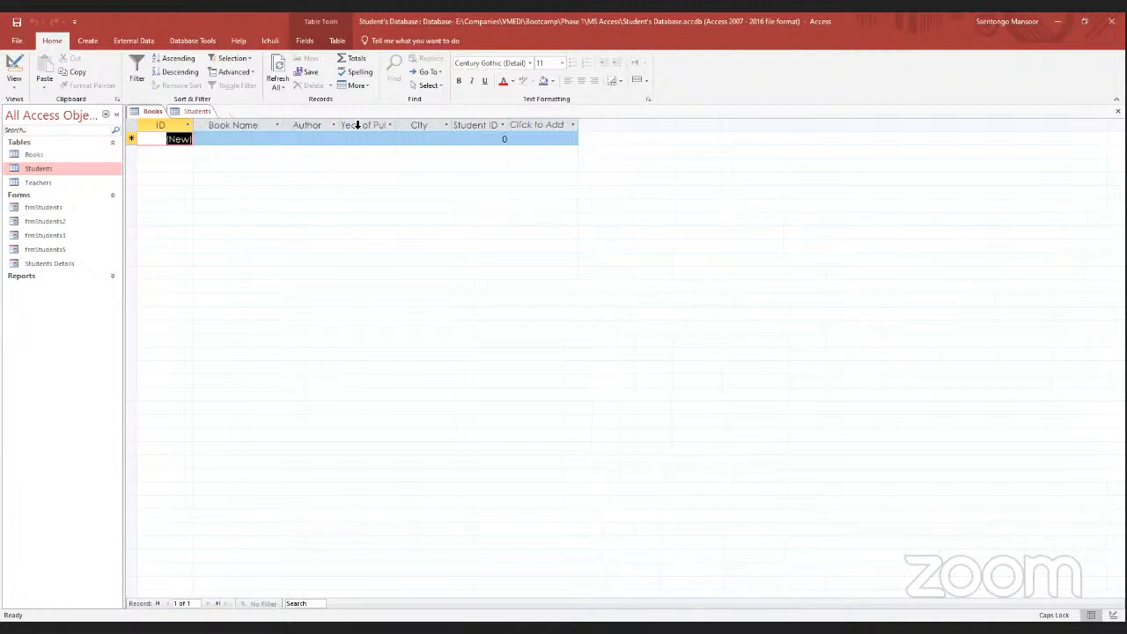
left_click_drag(398, 125, 411, 124)
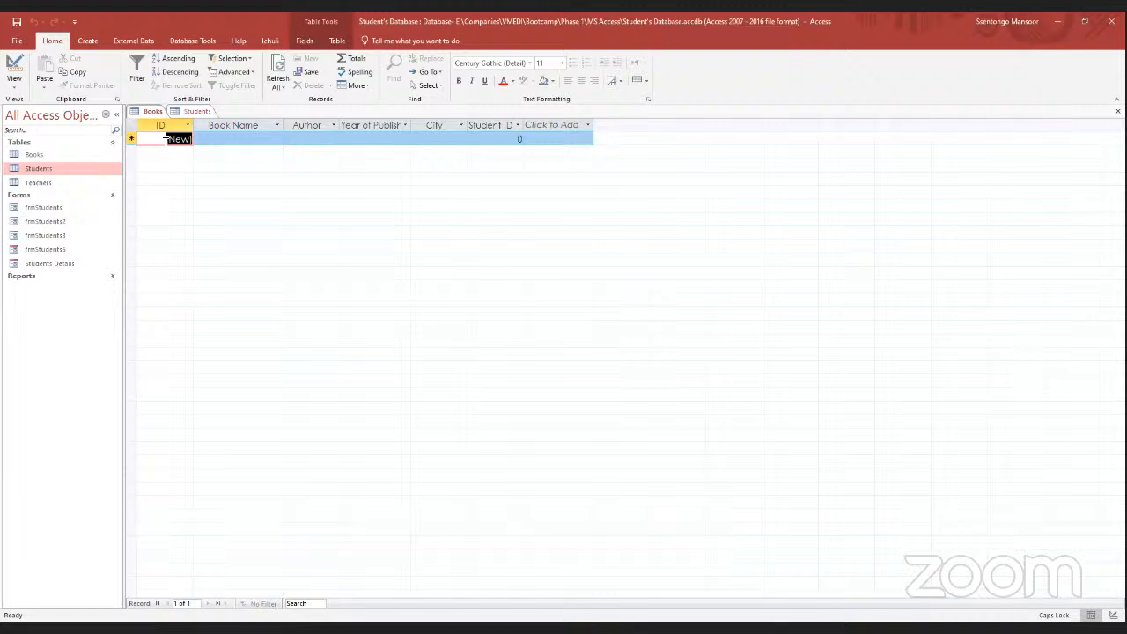
Go through the Books columns from Book Name to Student ID and check them against the records in the Students table.
left_click(224, 140)
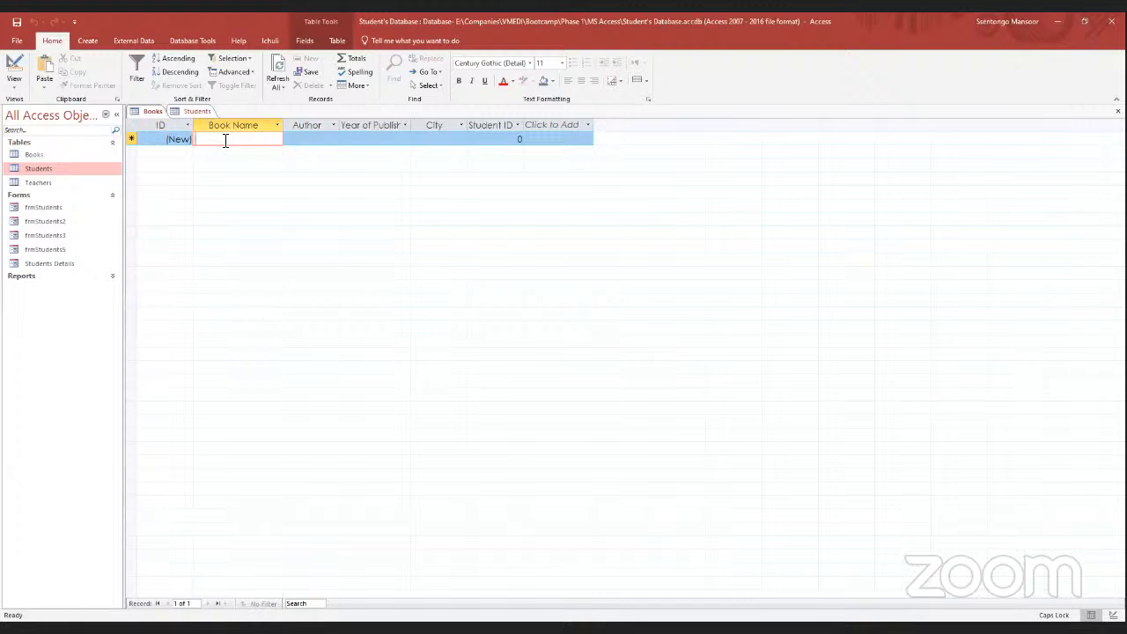
left_click(300, 139)
left_click(382, 141)
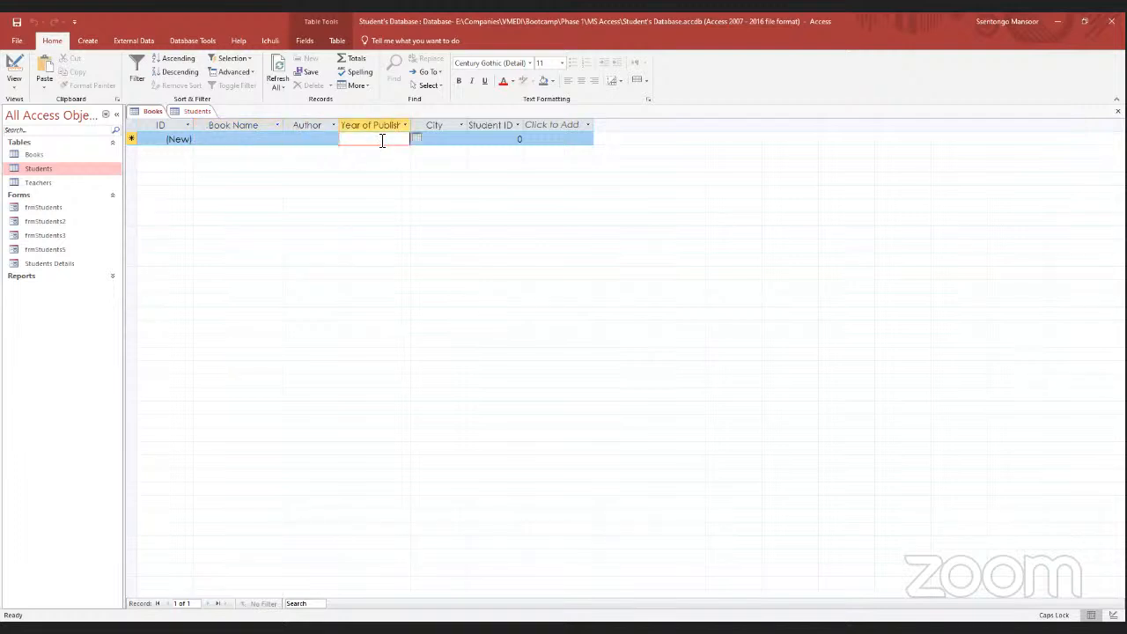
left_click(436, 141)
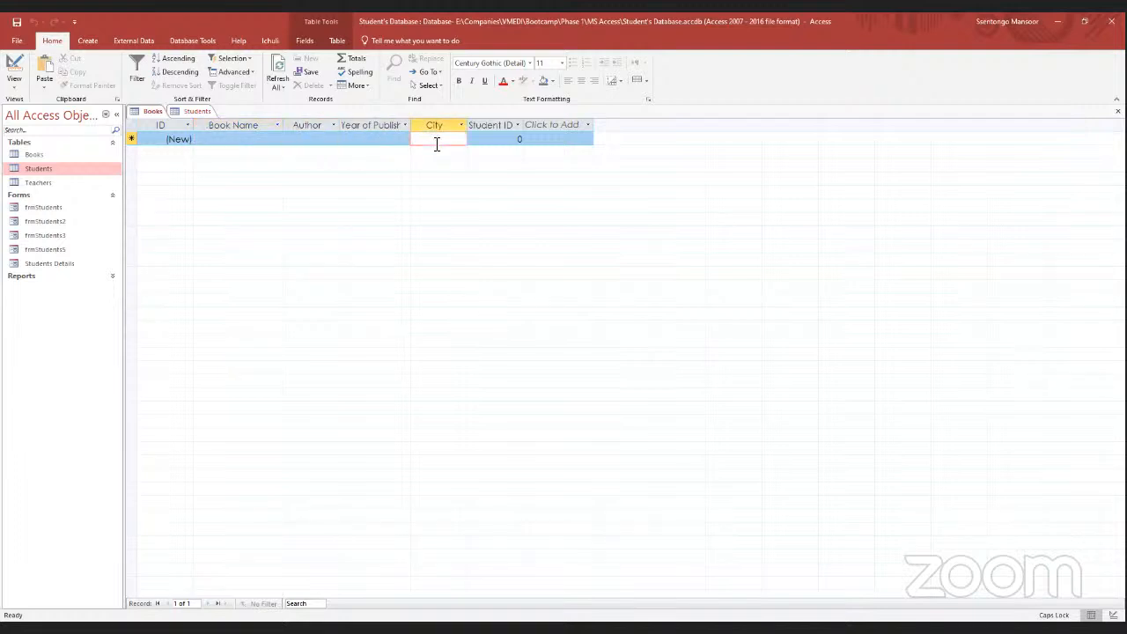
left_click(483, 143)
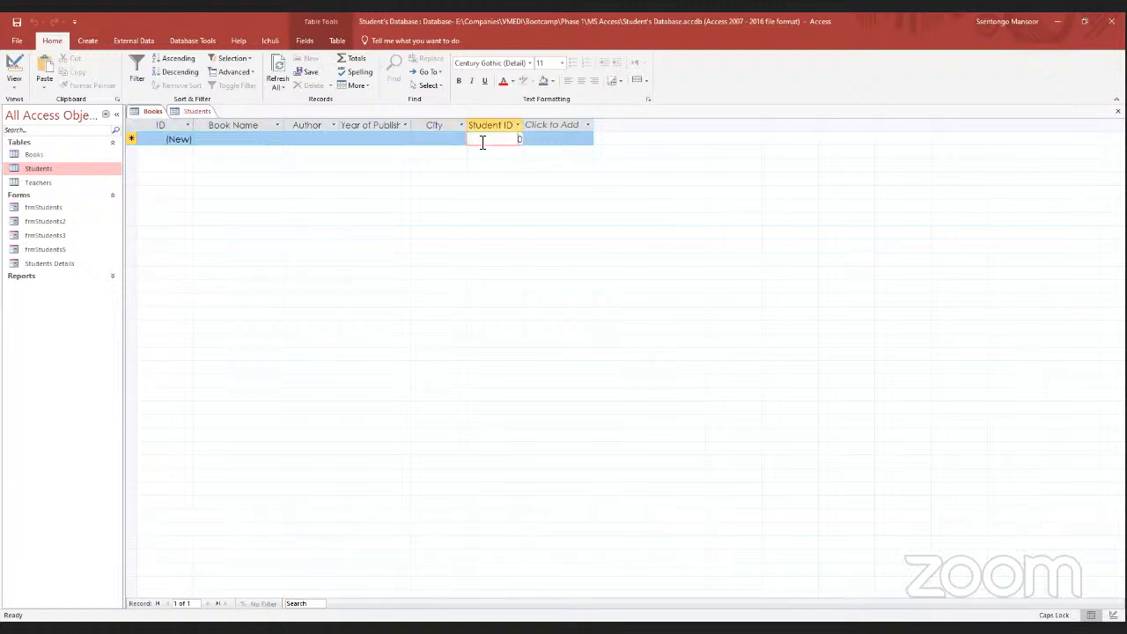
left_click(194, 112)
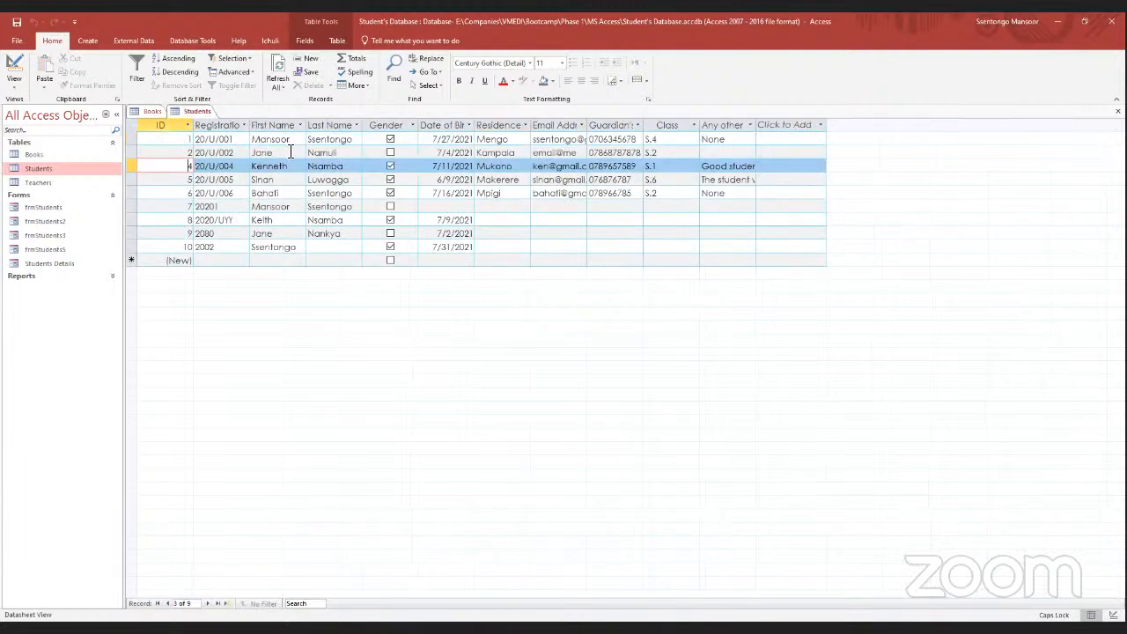
left_click(151, 111)
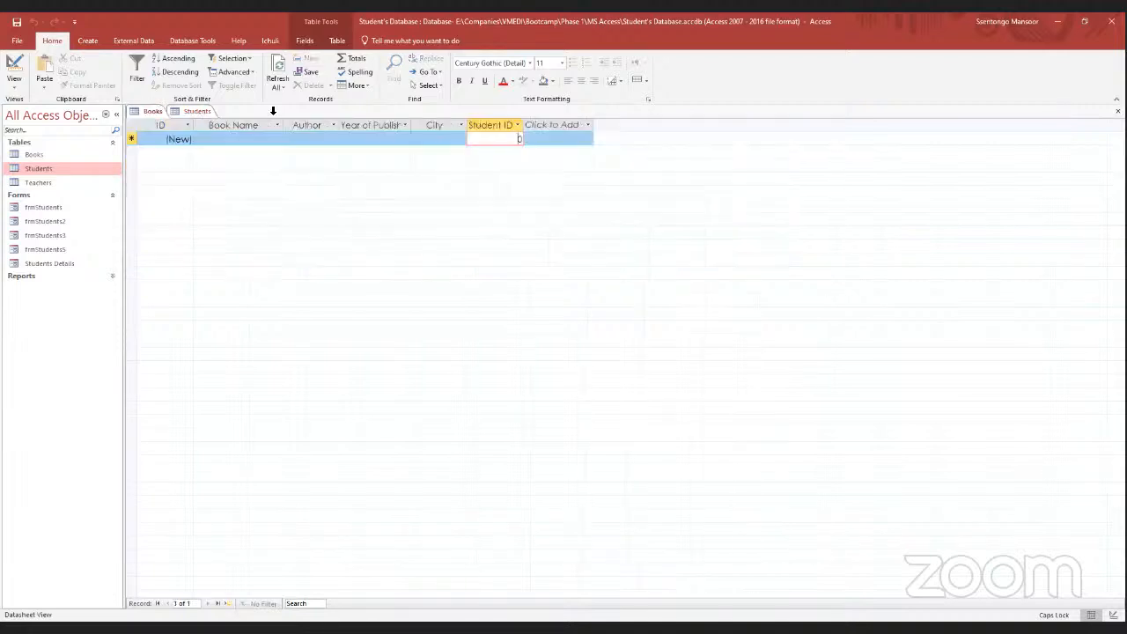
Enter 2 as the Student ID of a new Books record and look up the matching record in the Students table.
double_click(518, 141)
key("BackSpace")
type("2")
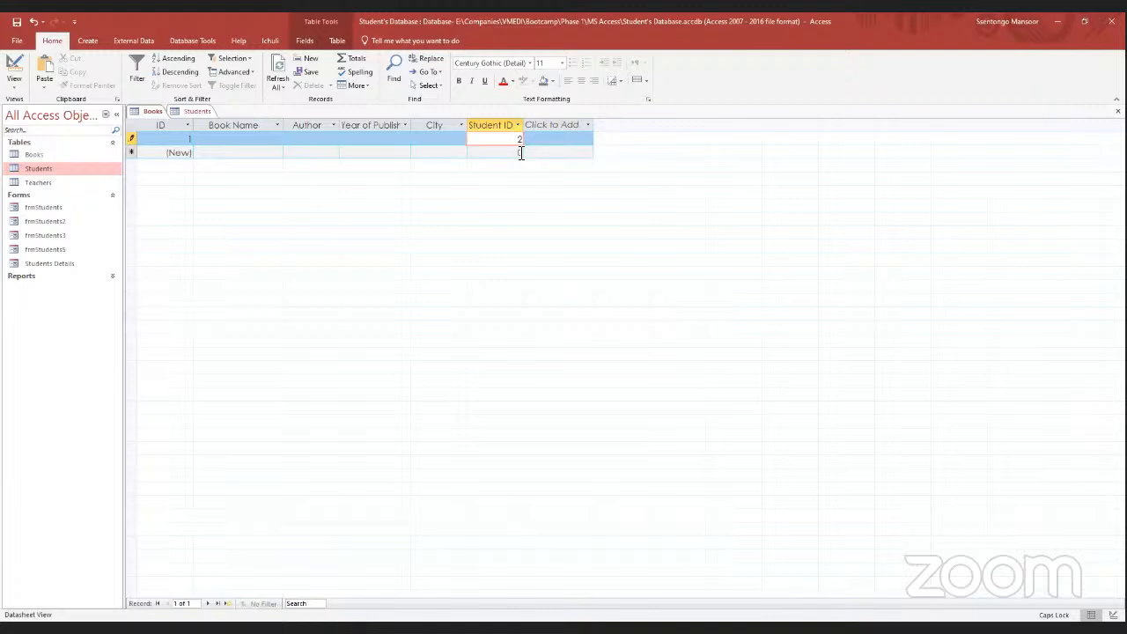
left_click(196, 112)
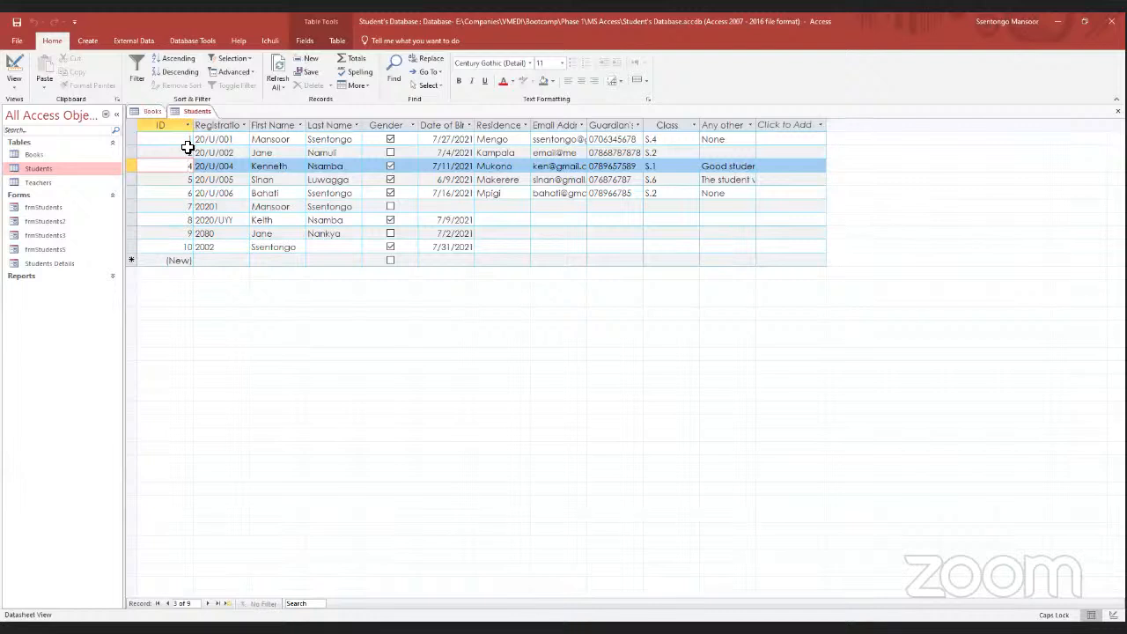
left_click(150, 110)
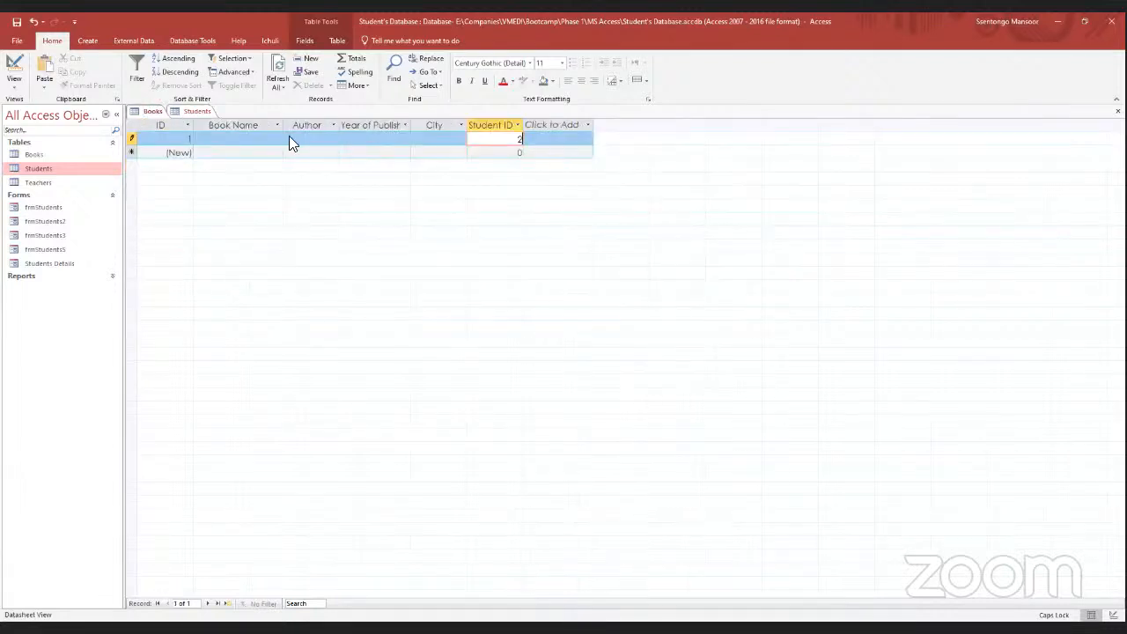
Clear the Student ID of the first Books record and delete that record permanently.
key("BackSpace")
left_click(184, 141)
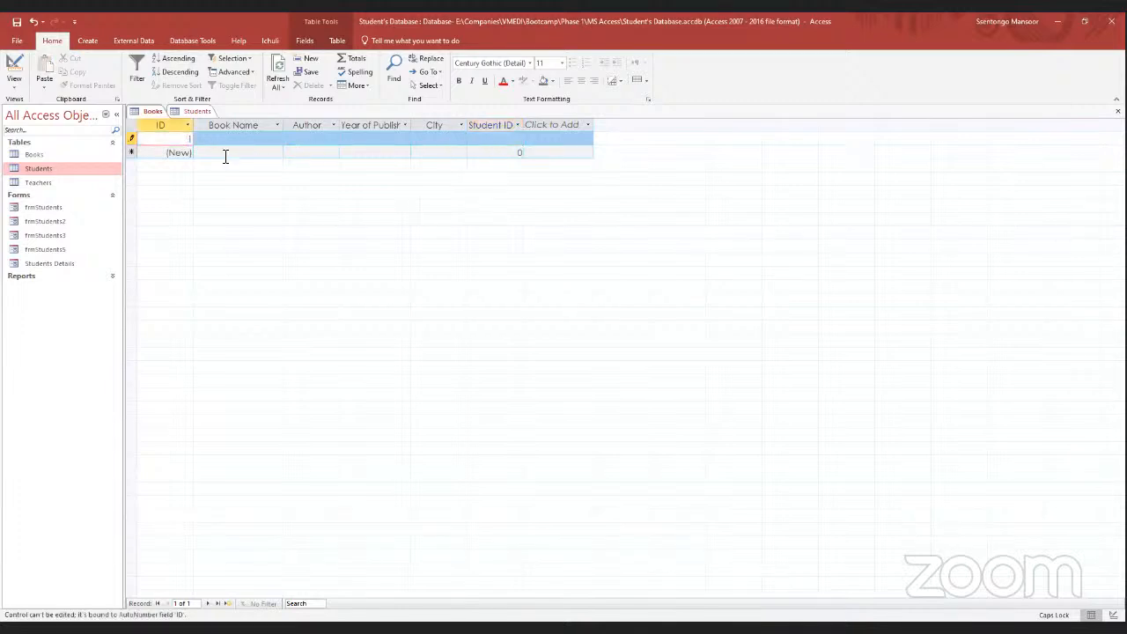
left_click(223, 156)
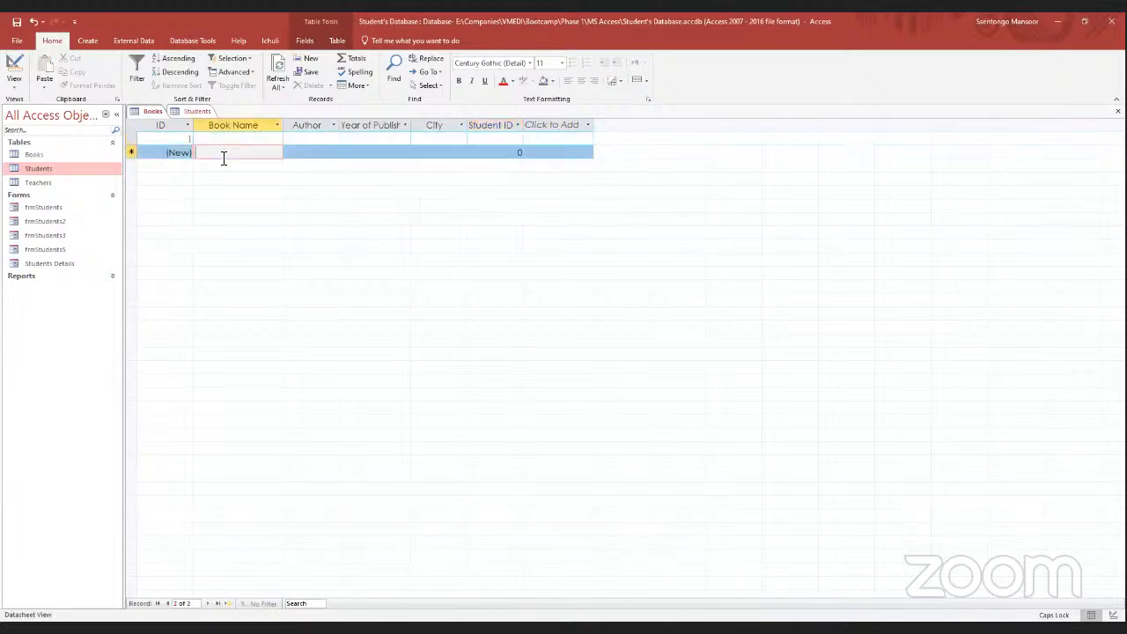
left_click(138, 141)
right_click(138, 141)
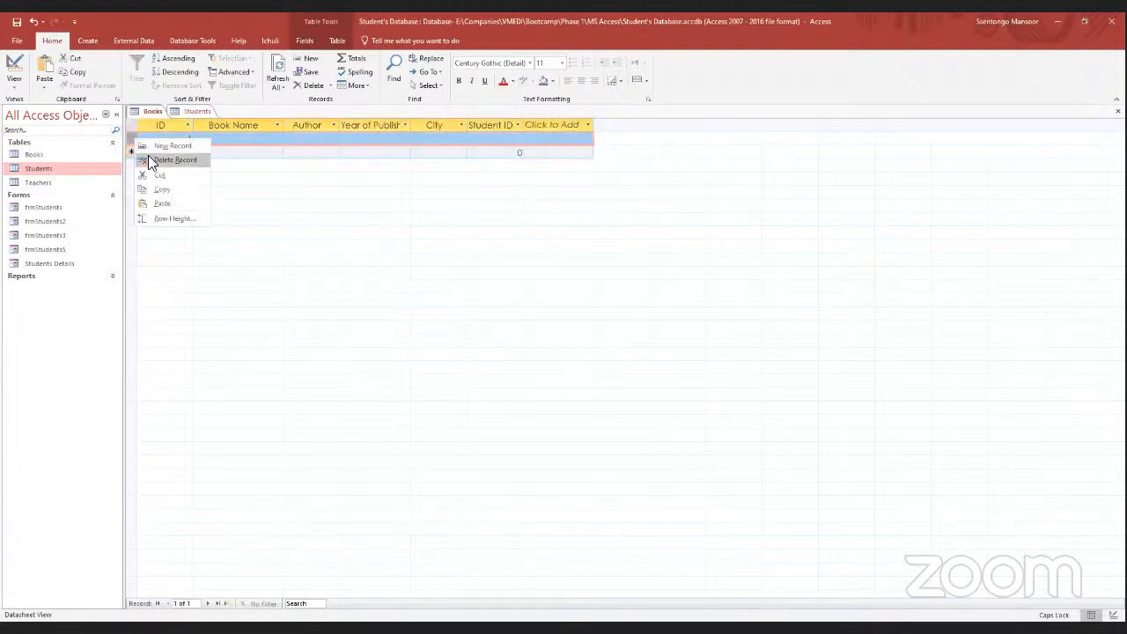
left_click(167, 159)
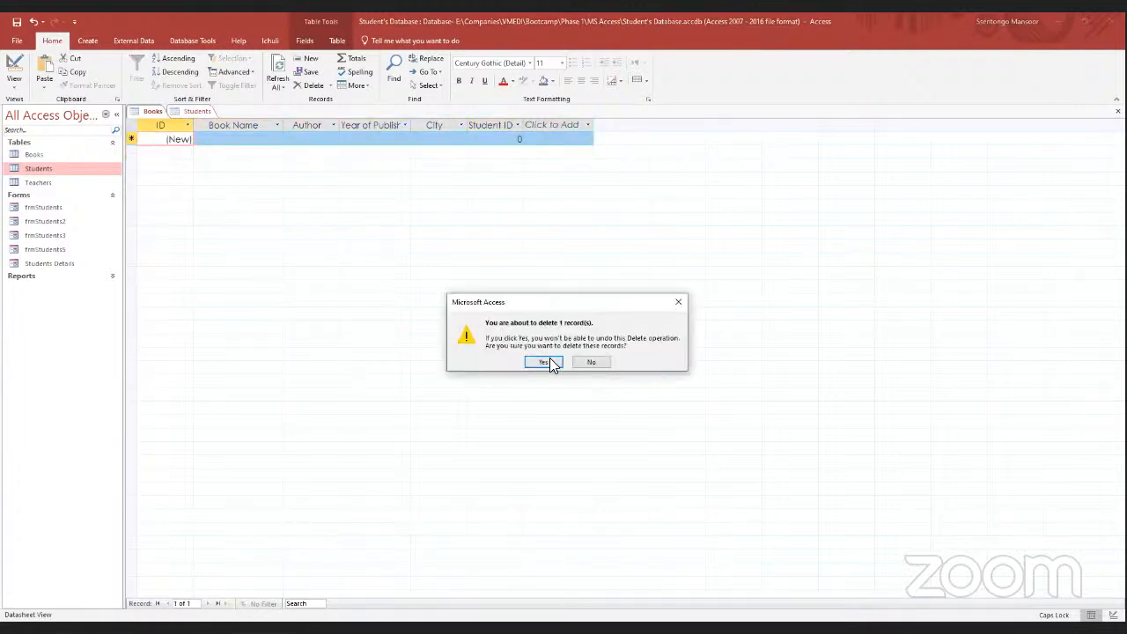
left_click(548, 359)
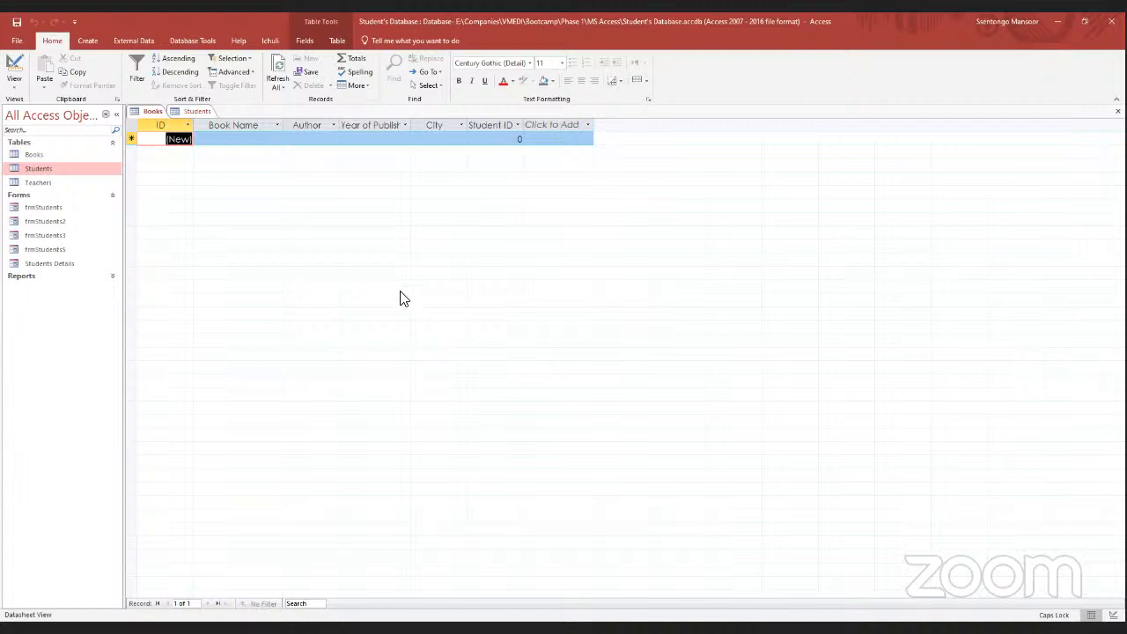
Save the open Books and Students tables.
right_click(148, 111)
left_click(169, 121)
right_click(203, 112)
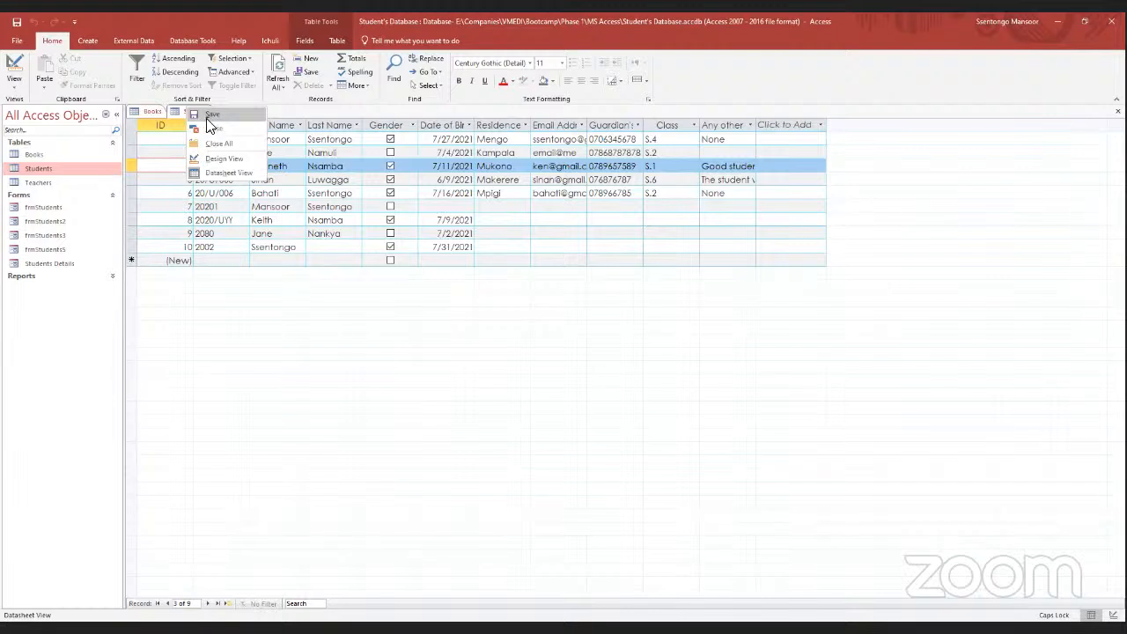
left_click(208, 116)
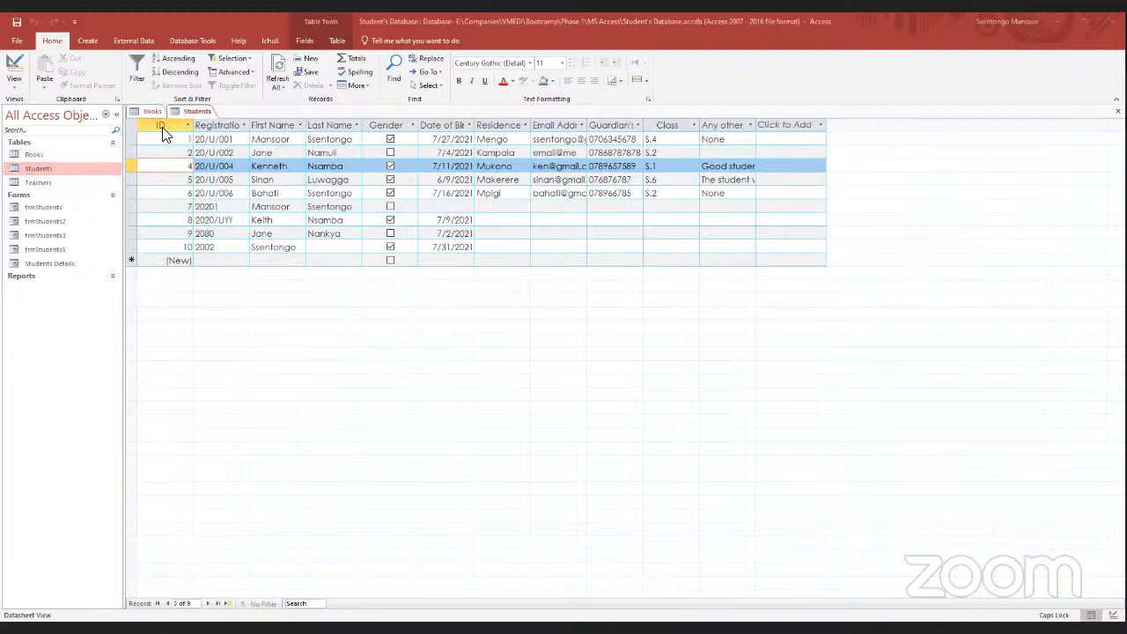
Compare the ID column of the Students table with the Student ID column of the Books table.
left_click(112, 171)
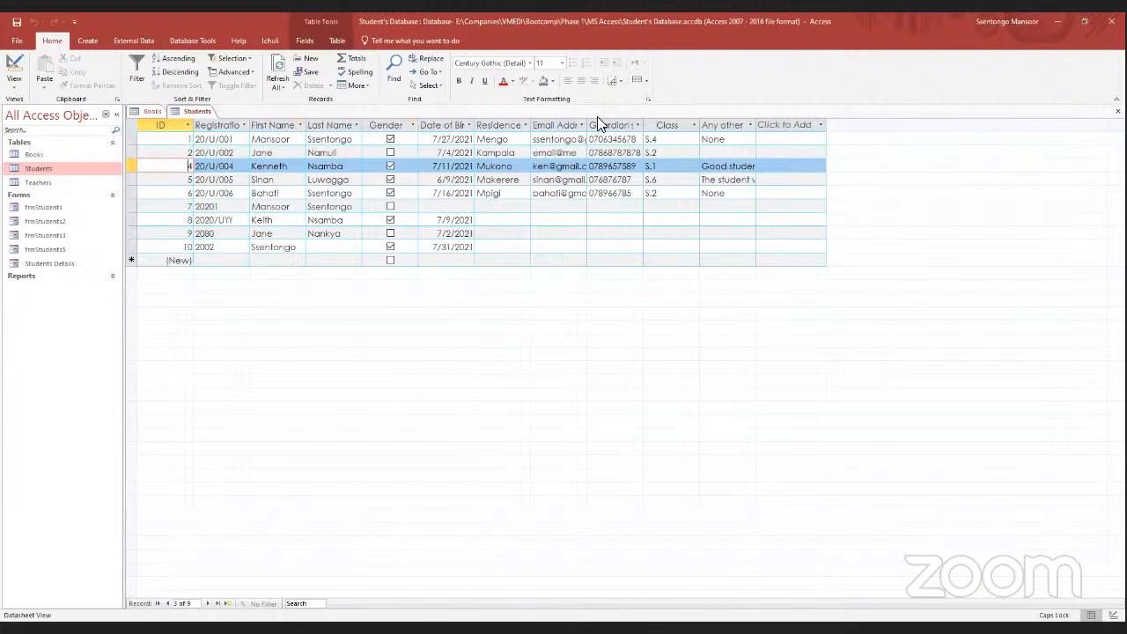
left_click(150, 112)
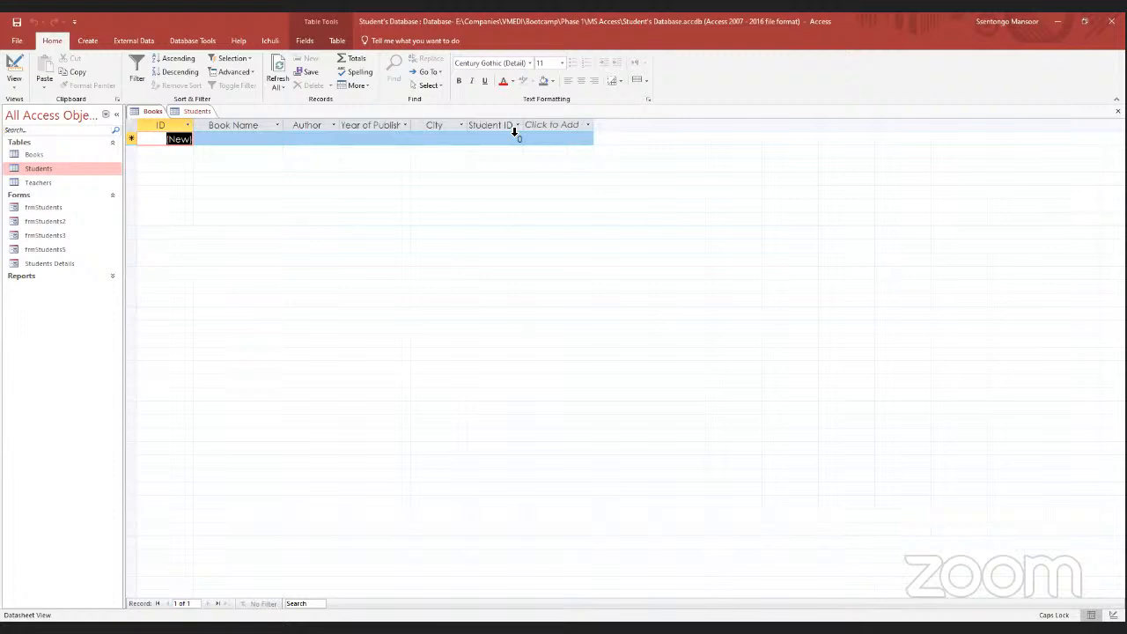
left_click(196, 112)
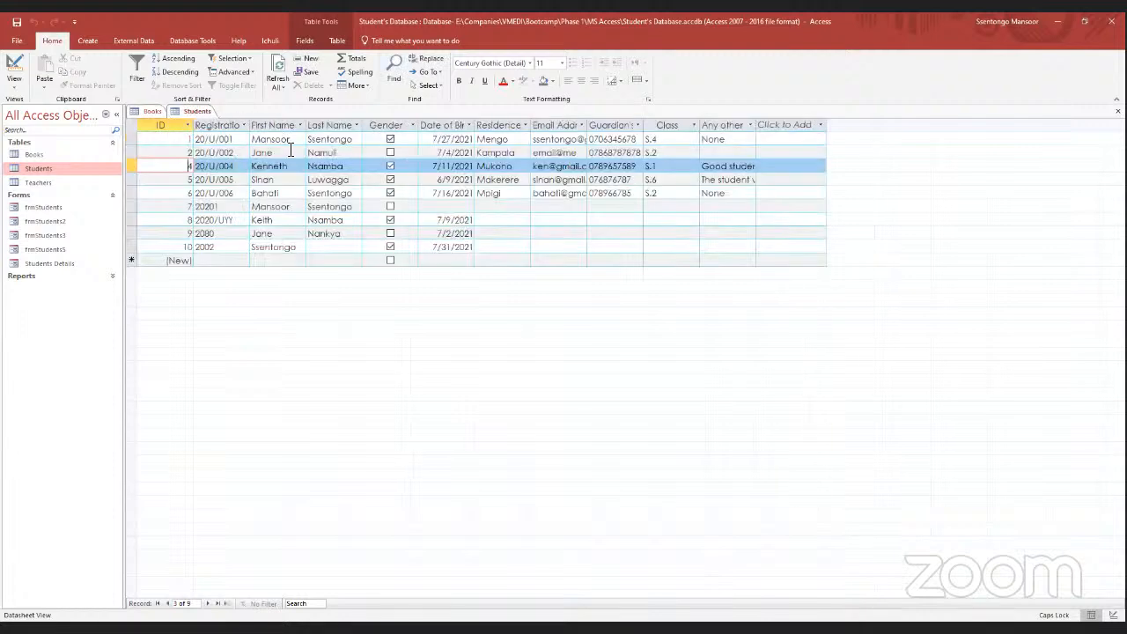
left_click(149, 111)
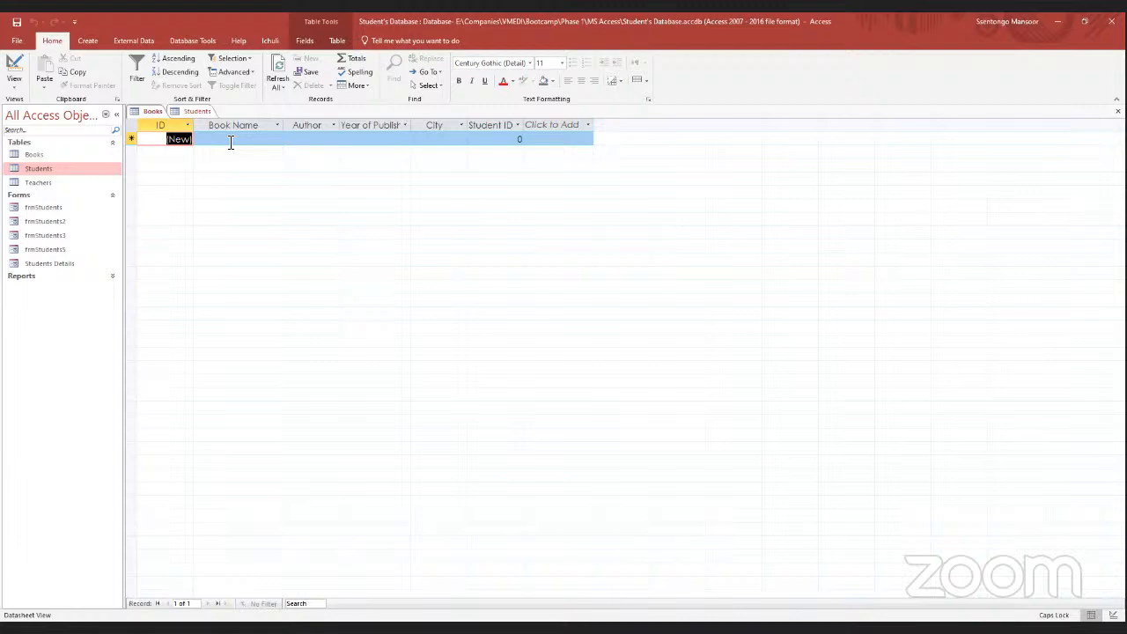
Close the Books and Students tables and open the Relationships window.
left_click(187, 46)
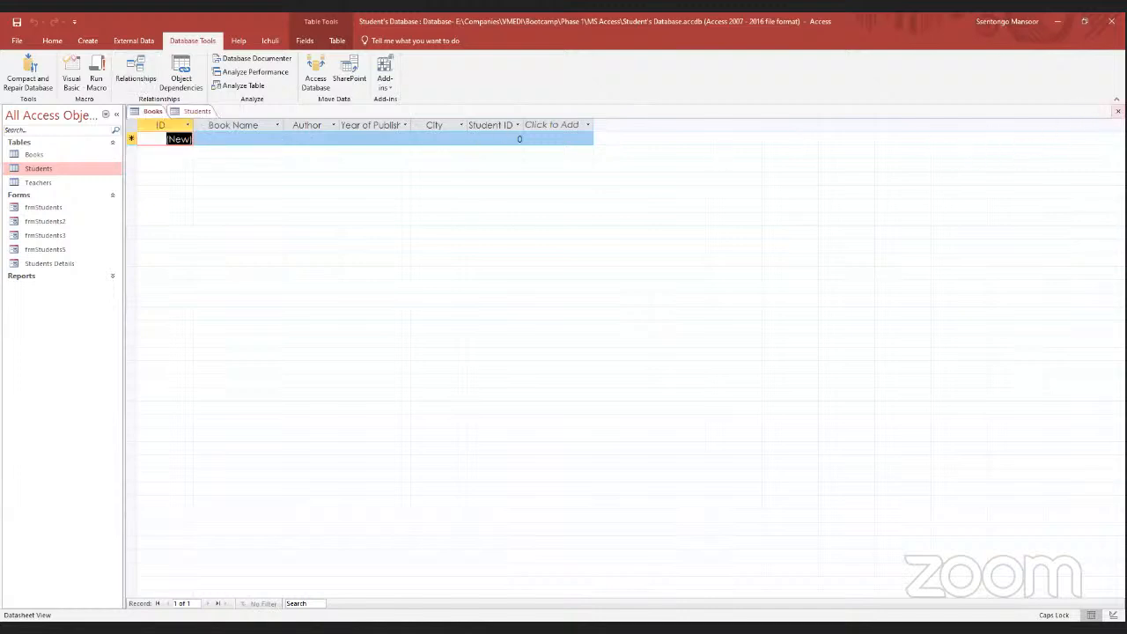
left_click(1117, 111)
left_click(1117, 111)
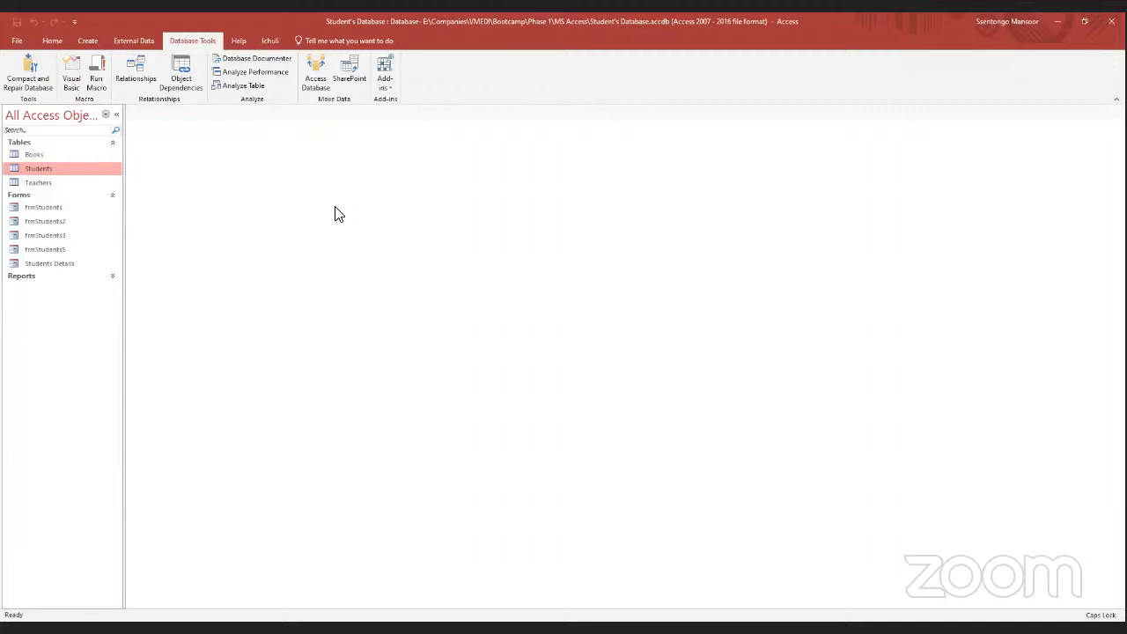
left_click(136, 85)
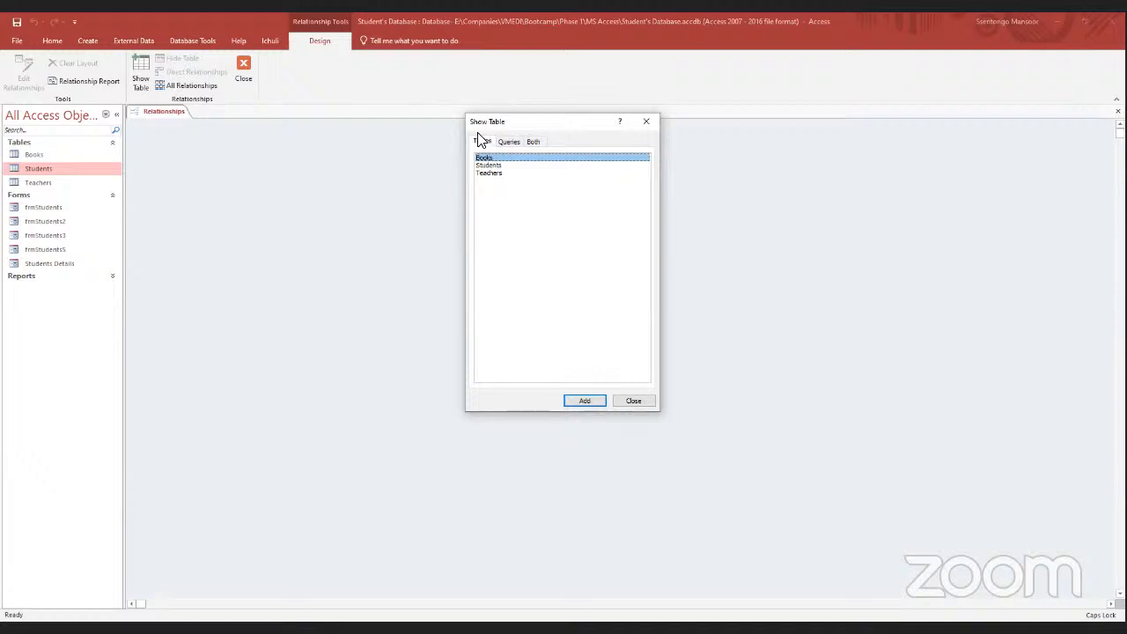
Add the Books and Students tables to the relationships layout.
left_click(516, 141)
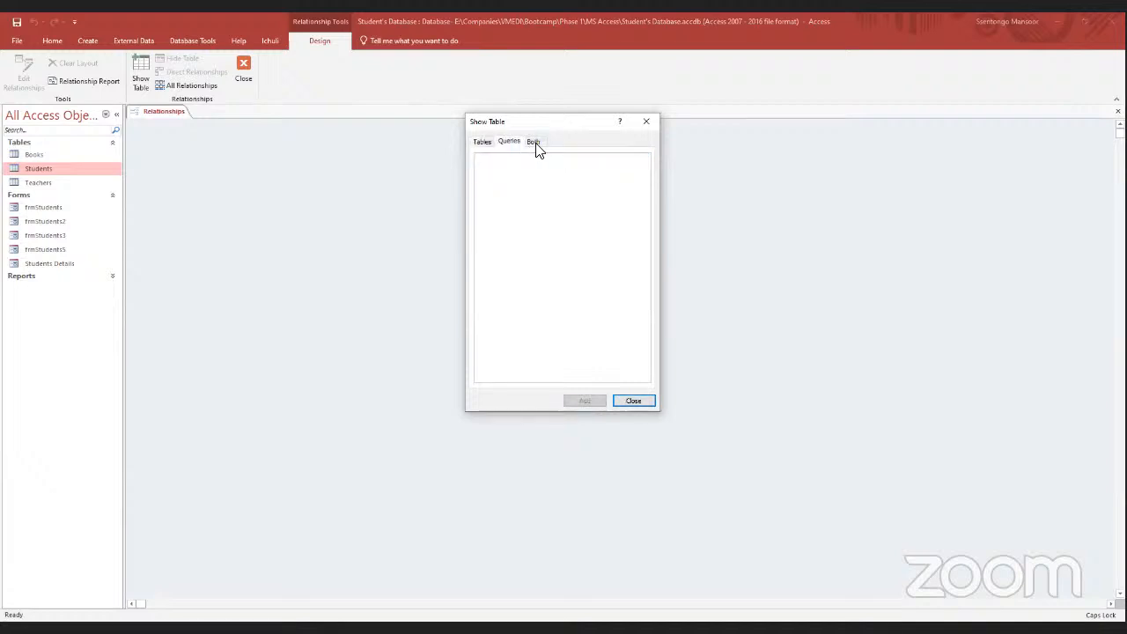
left_click(535, 143)
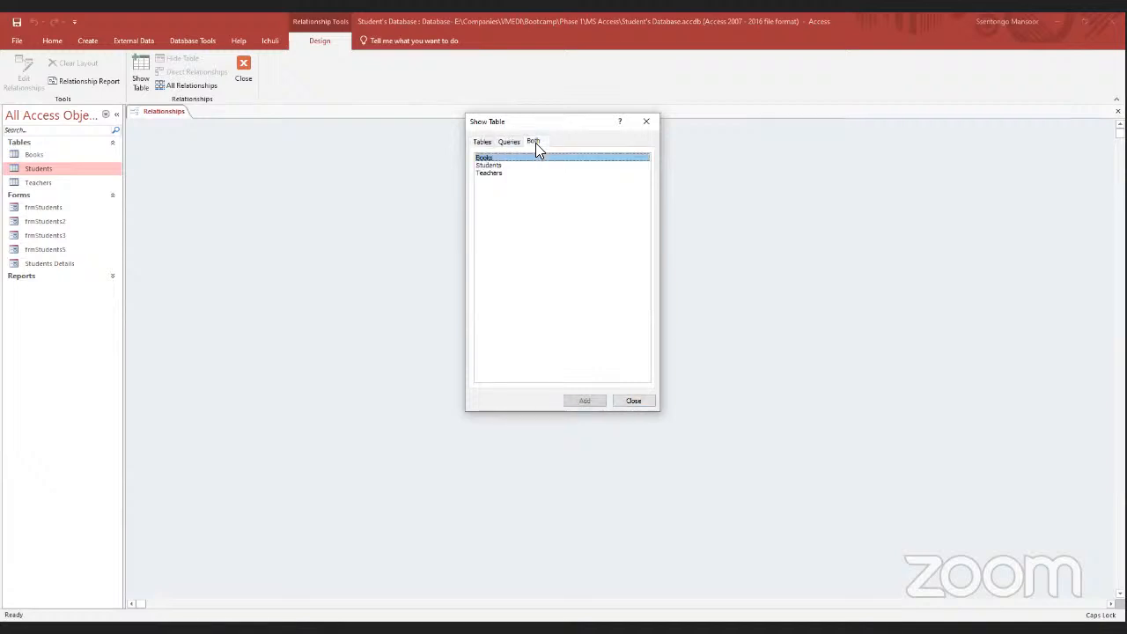
left_click(477, 143)
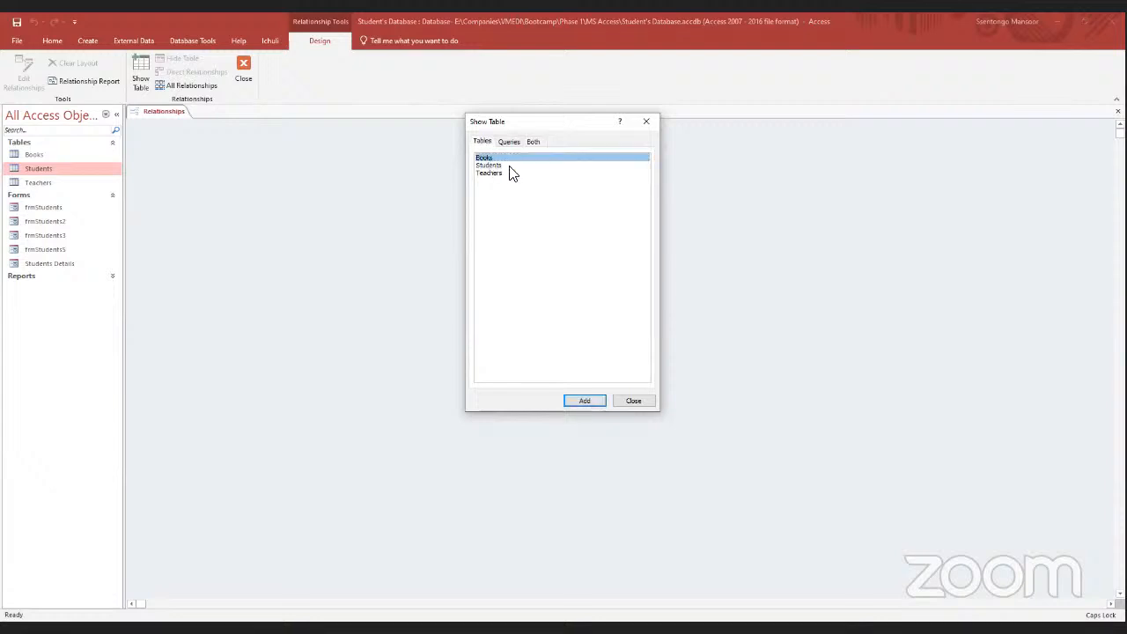
left_click(581, 400)
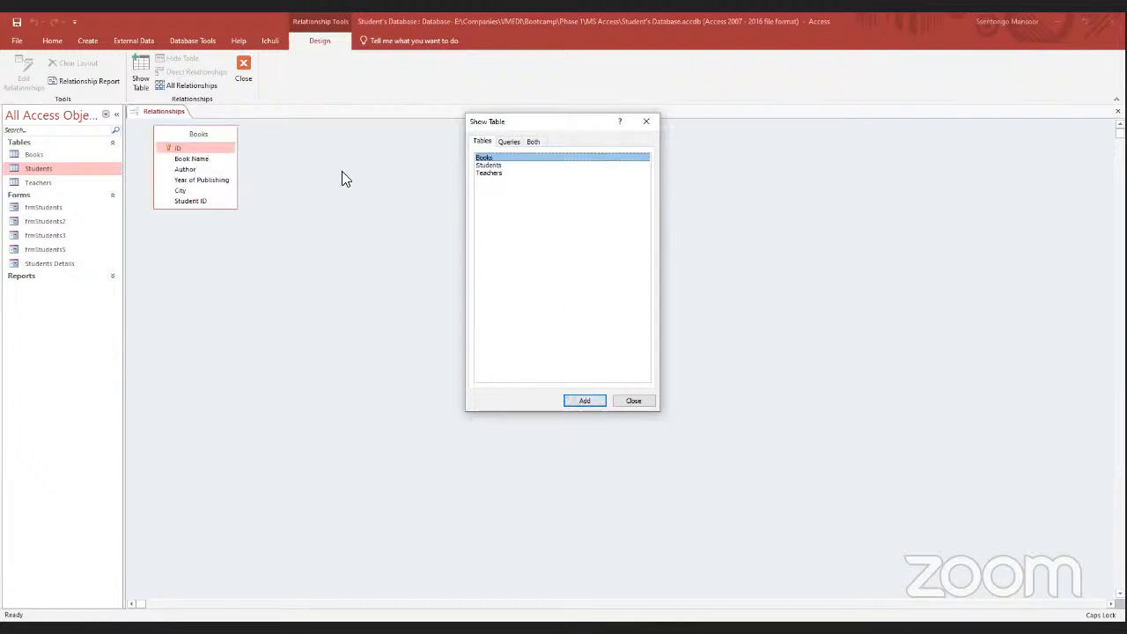
left_click(490, 166)
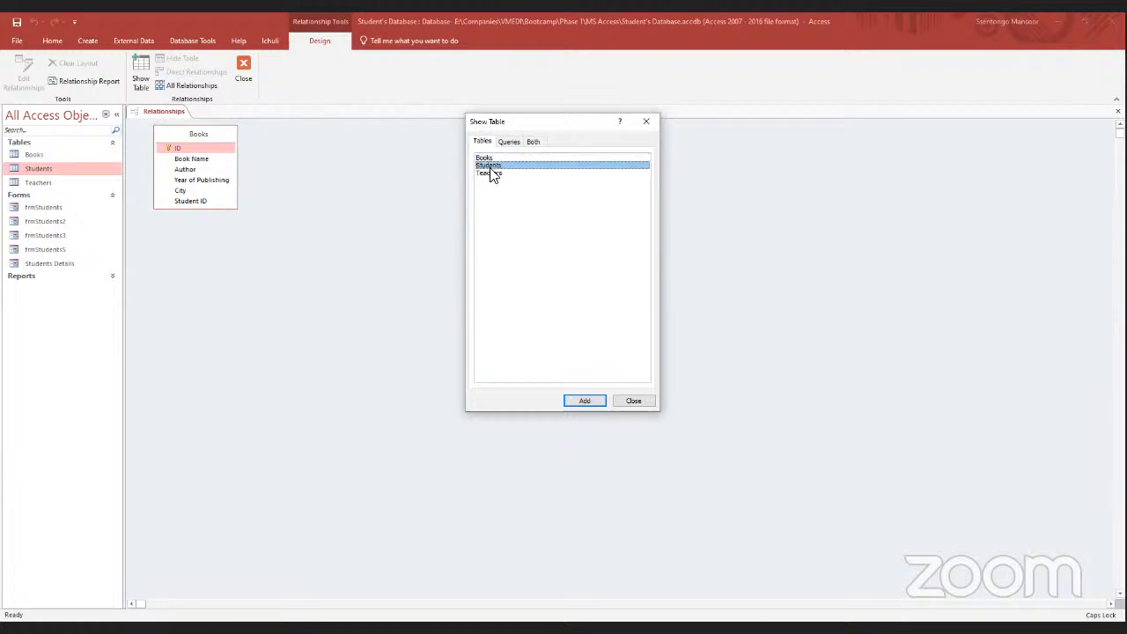
left_click(590, 405)
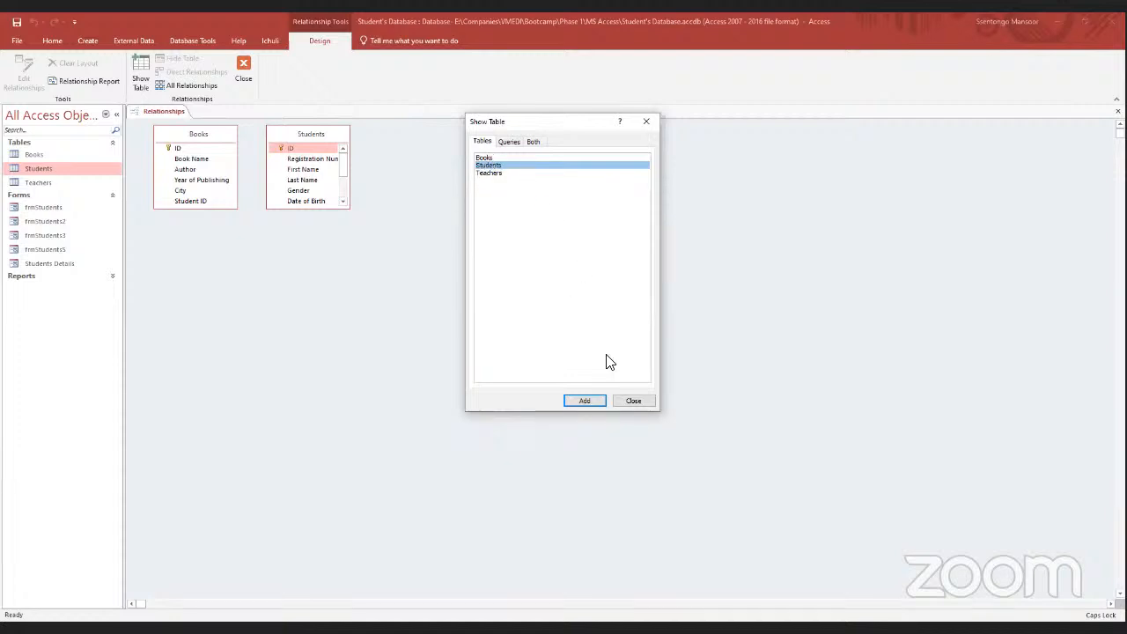
left_click(633, 402)
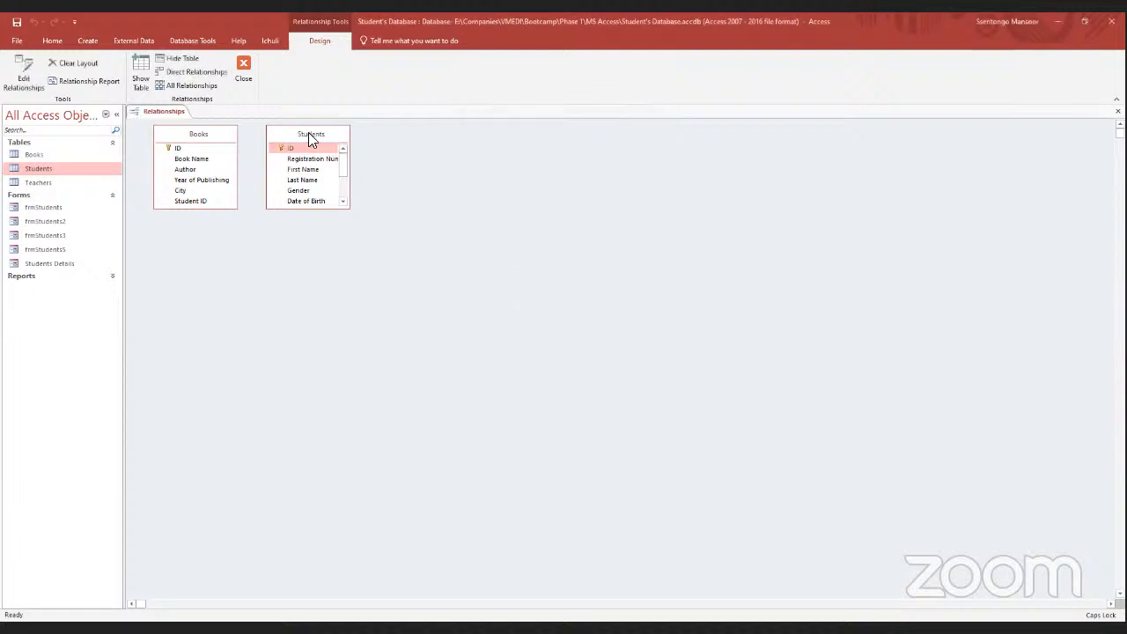
Enlarge both table boxes until all their fields show, and set Students beside Books with a gap between them.
left_click_drag(311, 135, 420, 153)
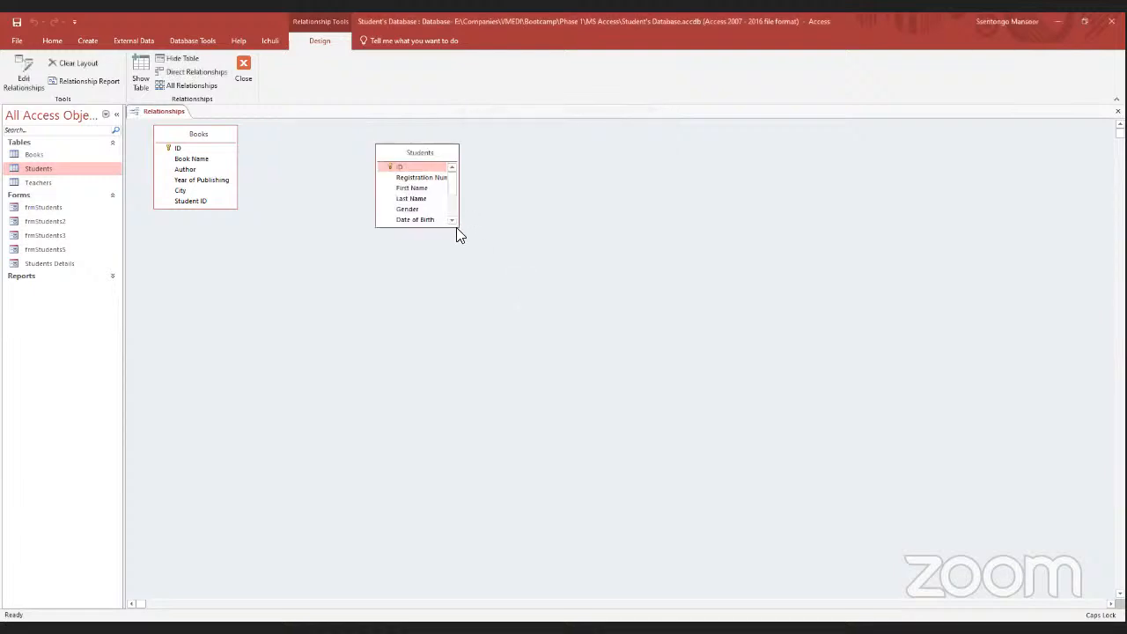
left_click_drag(458, 225, 596, 339)
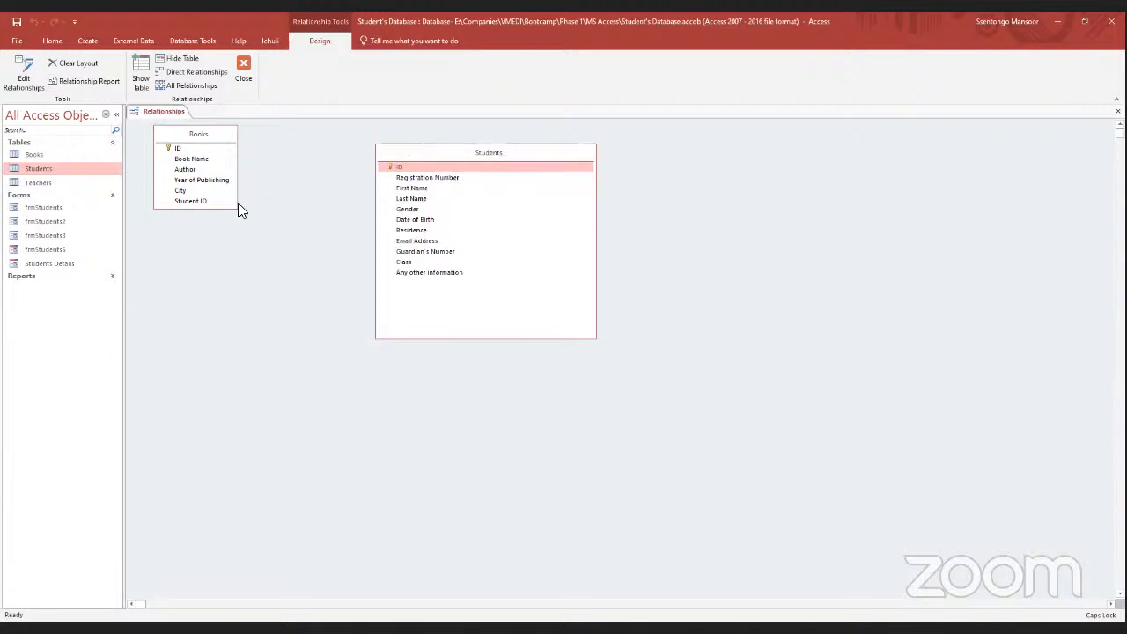
left_click_drag(240, 205, 329, 307)
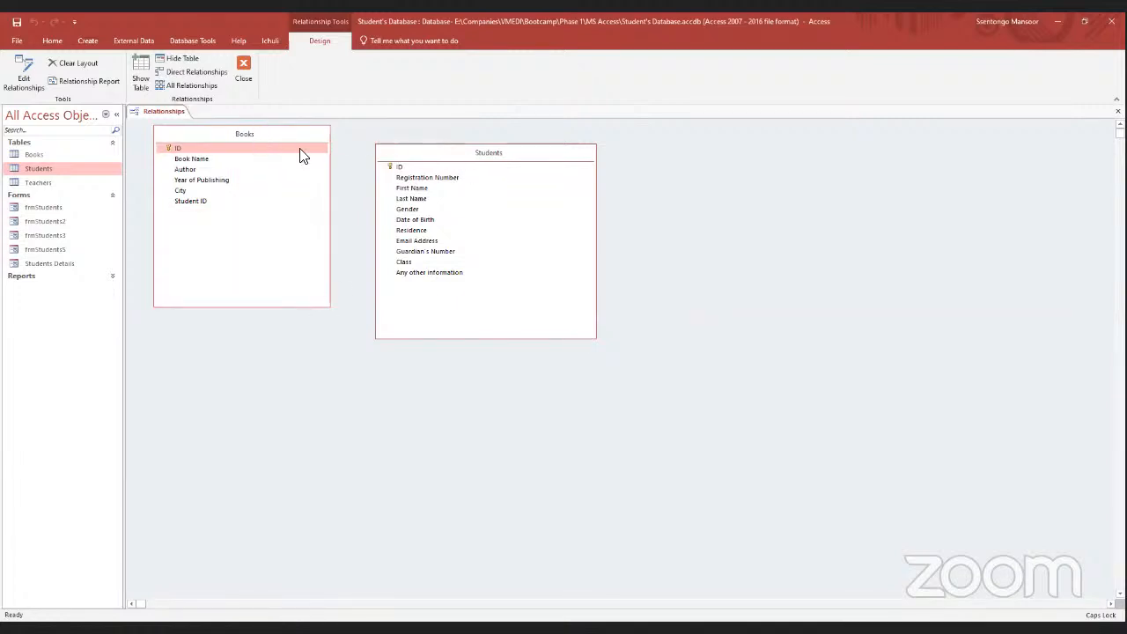
left_click(507, 155)
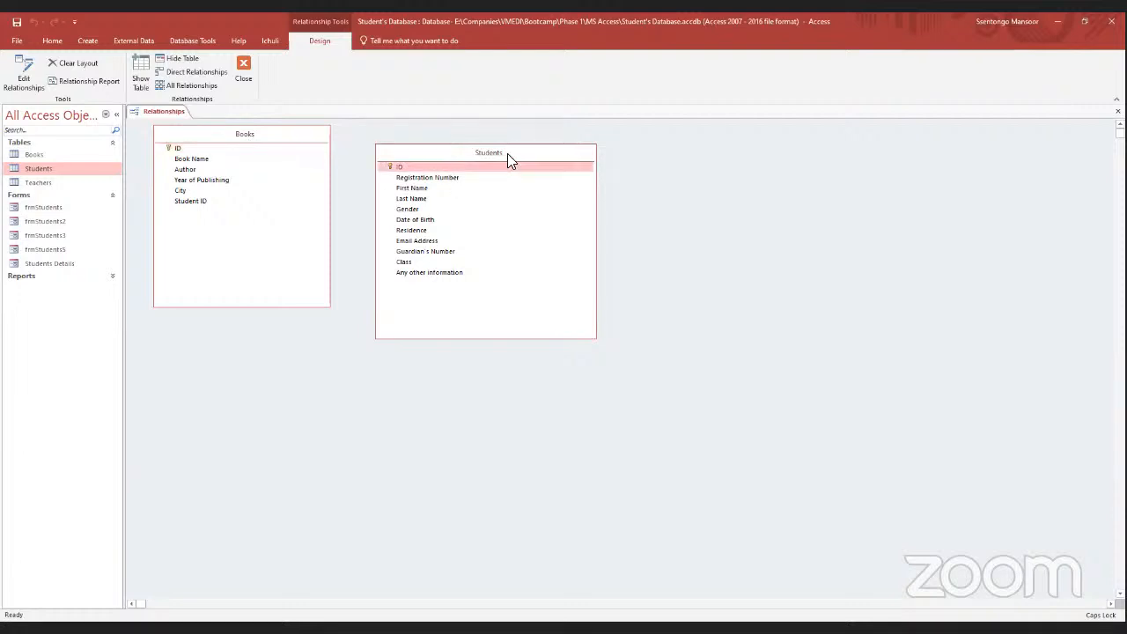
left_click_drag(458, 146, 473, 112)
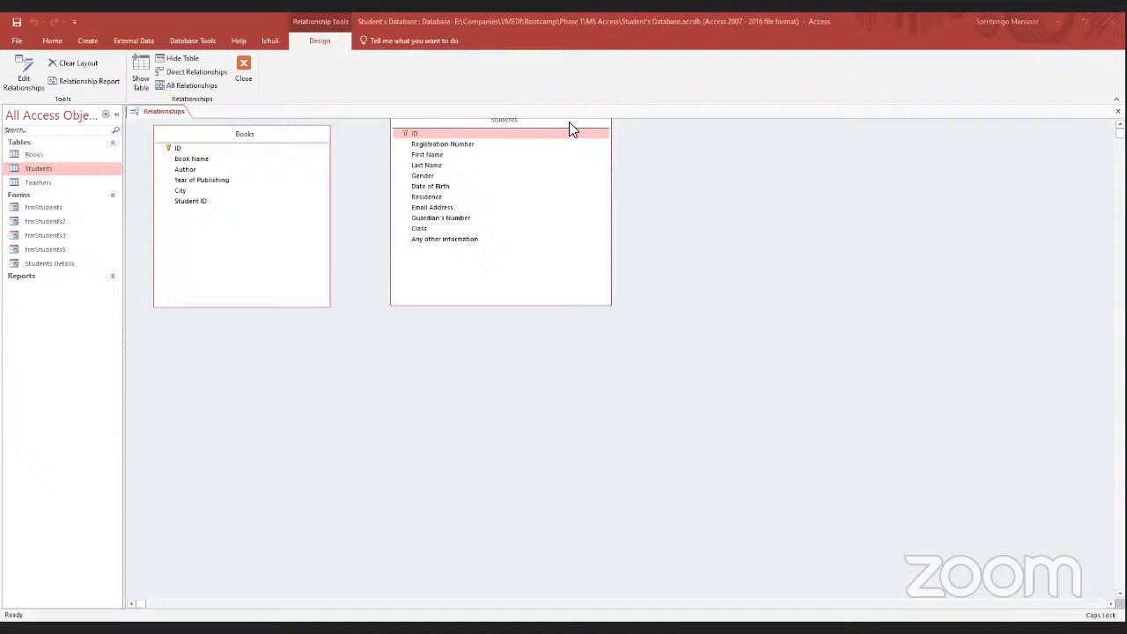
left_click_drag(567, 122, 566, 146)
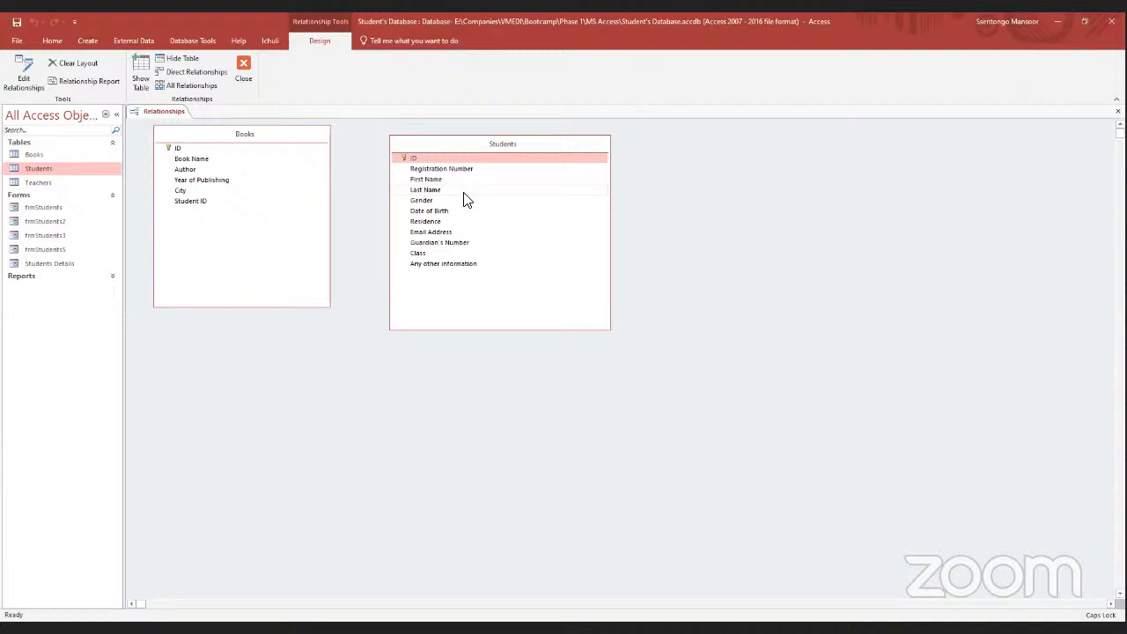
left_click(194, 205)
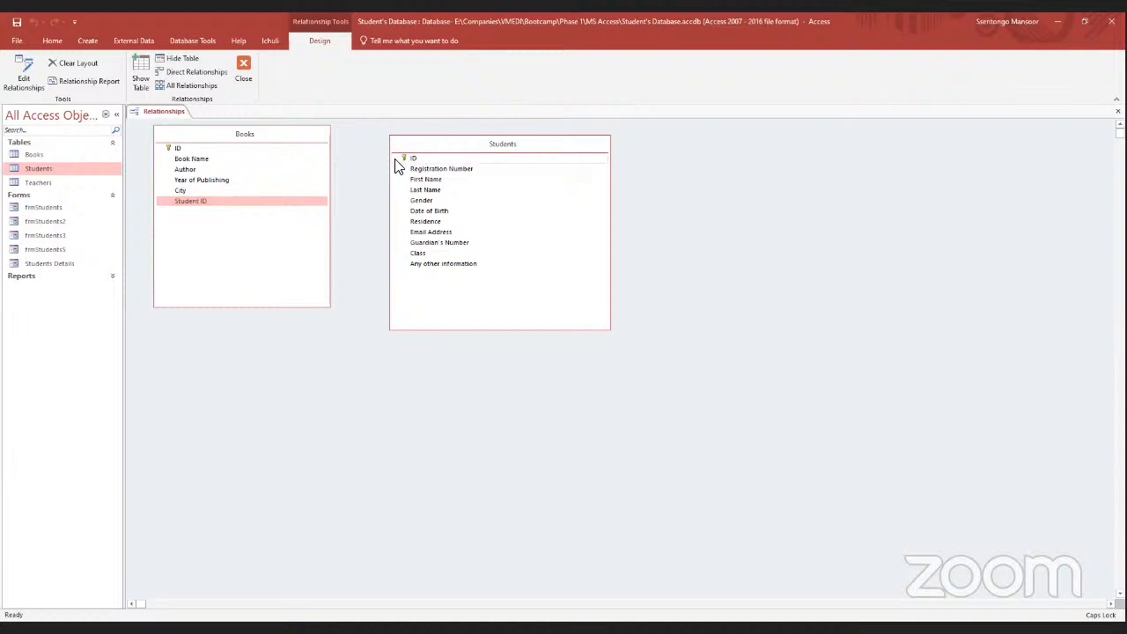
left_click(433, 161)
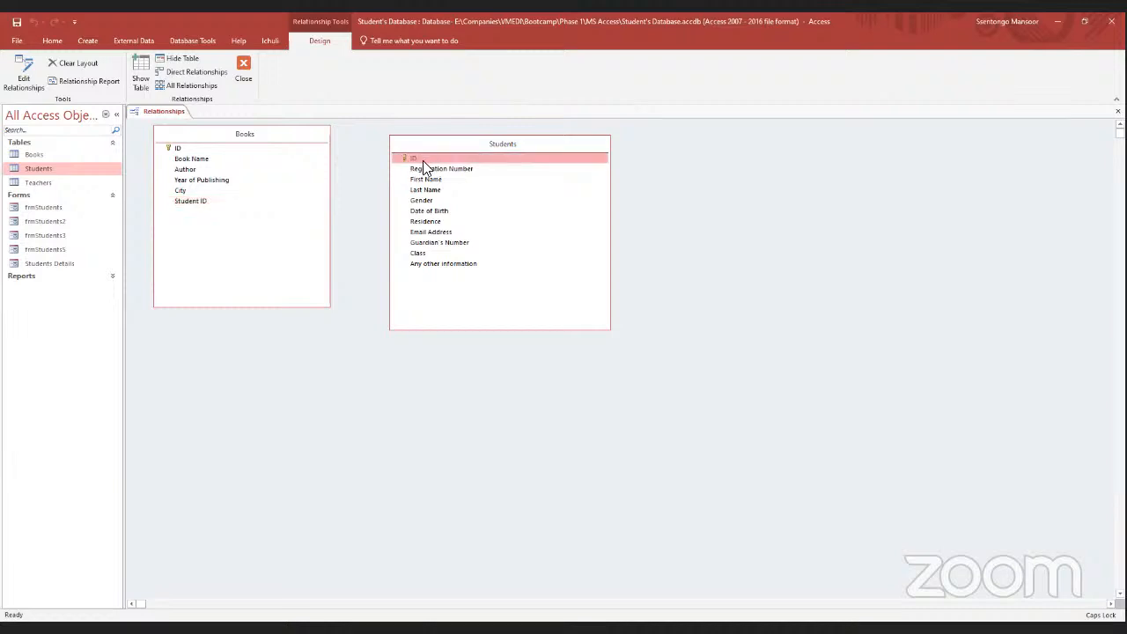
left_click_drag(422, 160, 202, 203)
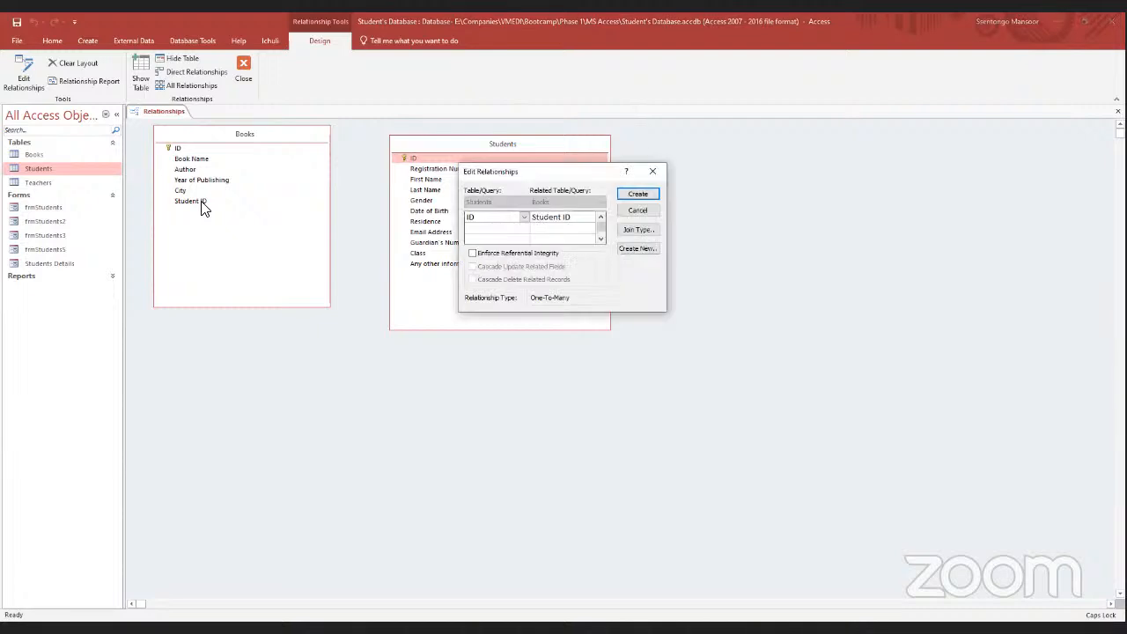
left_click(655, 173)
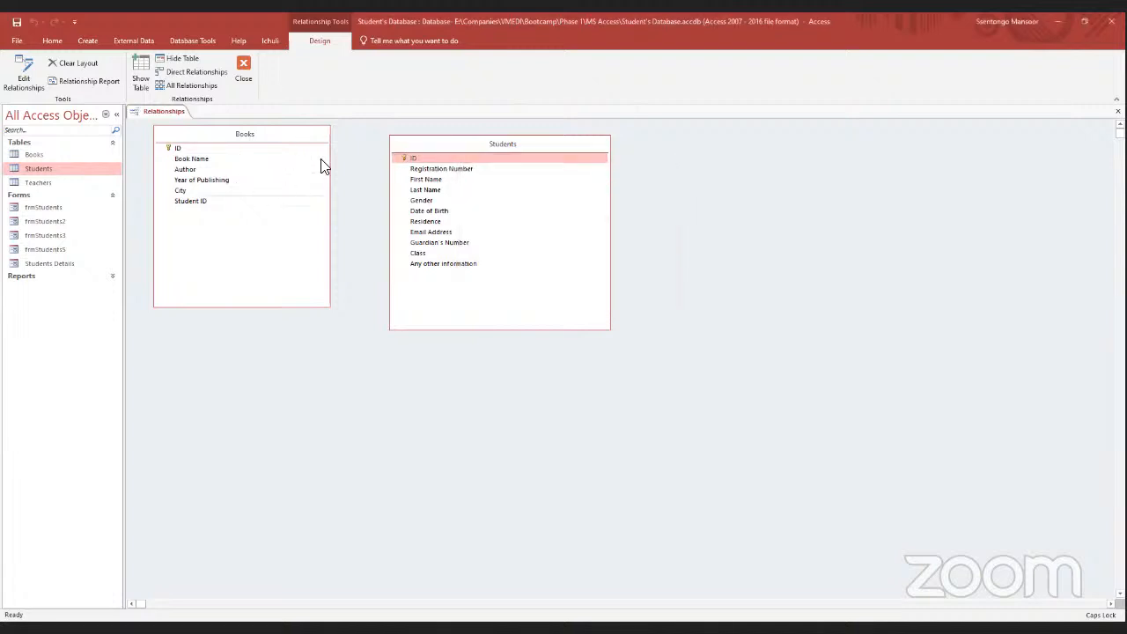
Create a relationship from the ID field of Students to the Student ID field of Books, without enforcing referential integrity.
left_click(416, 158)
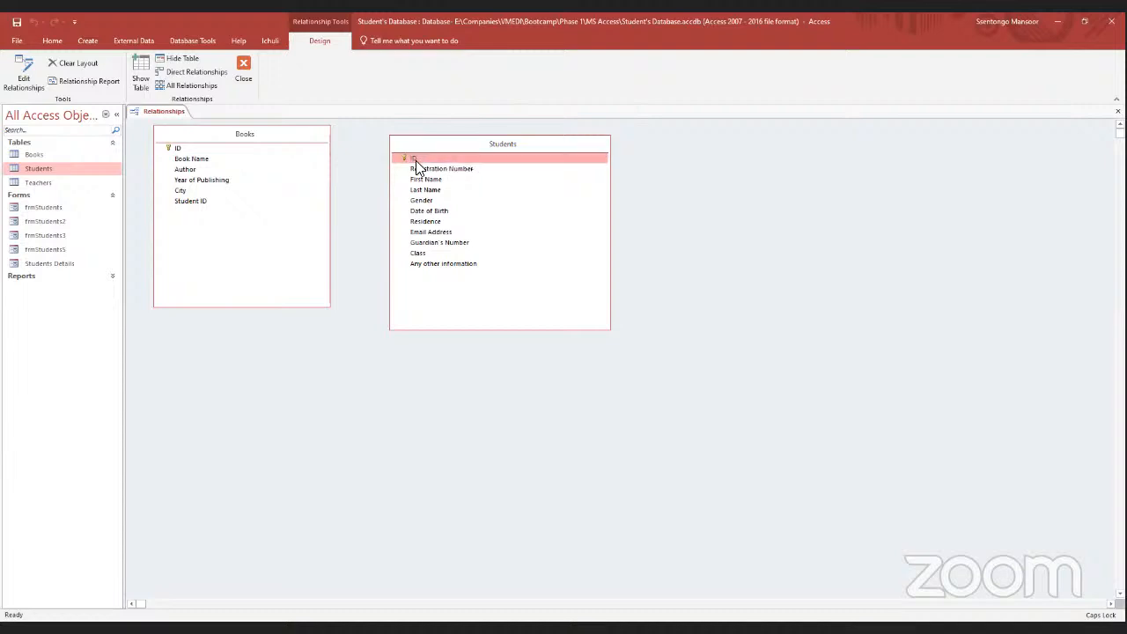
left_click_drag(416, 162, 214, 206)
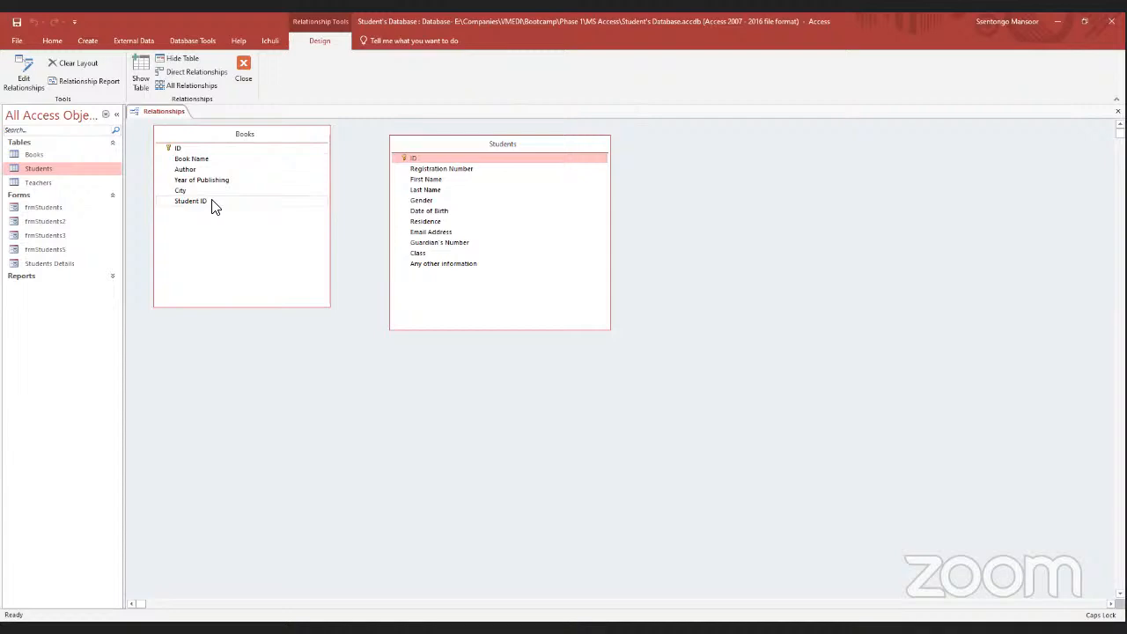
left_click_drag(214, 206, 419, 163)
left_click_drag(200, 208, 408, 167)
left_click_drag(431, 157, 193, 208)
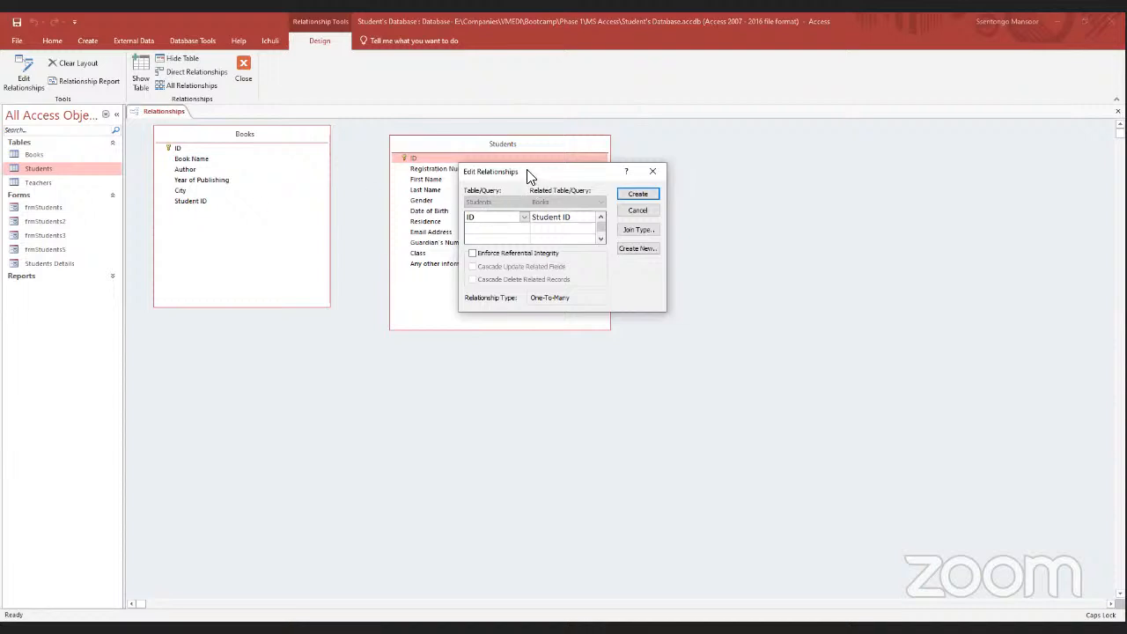
left_click_drag(529, 176, 471, 177)
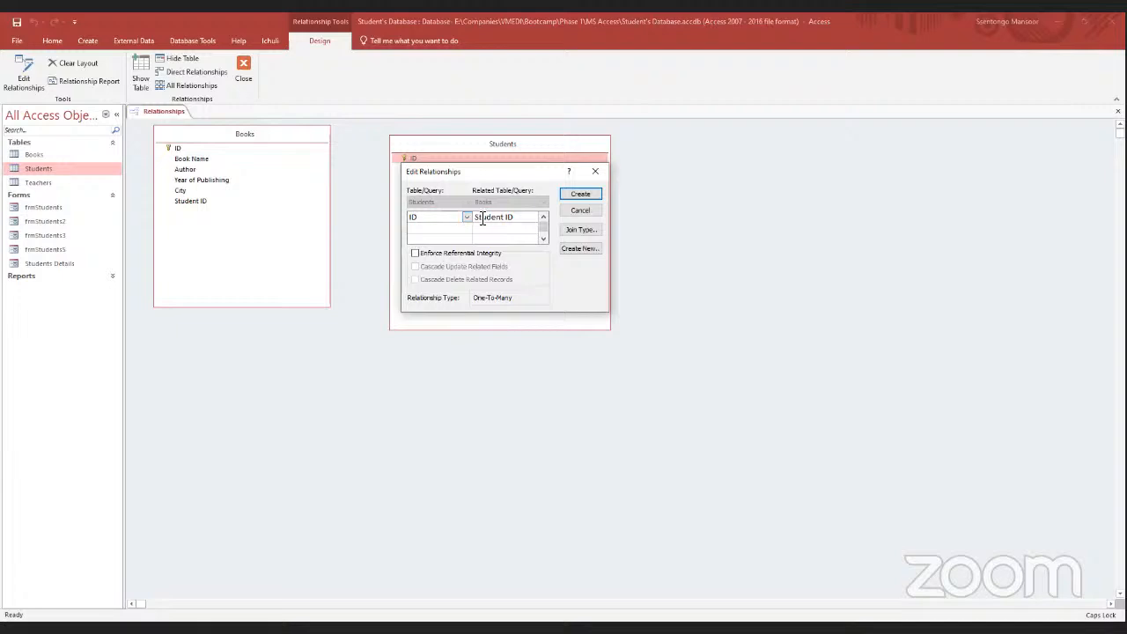
left_click(468, 218)
left_click(468, 218)
left_click(468, 217)
left_click(527, 219)
left_click(572, 196)
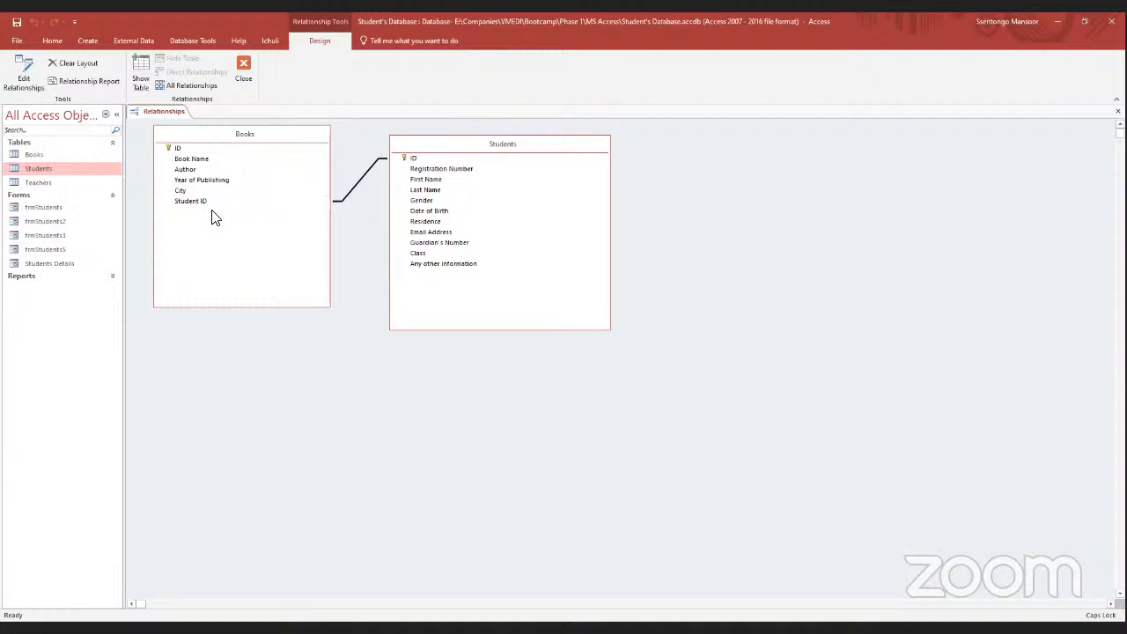
Save the relationships layout and select the line joining the Books and Students tables.
right_click(148, 113)
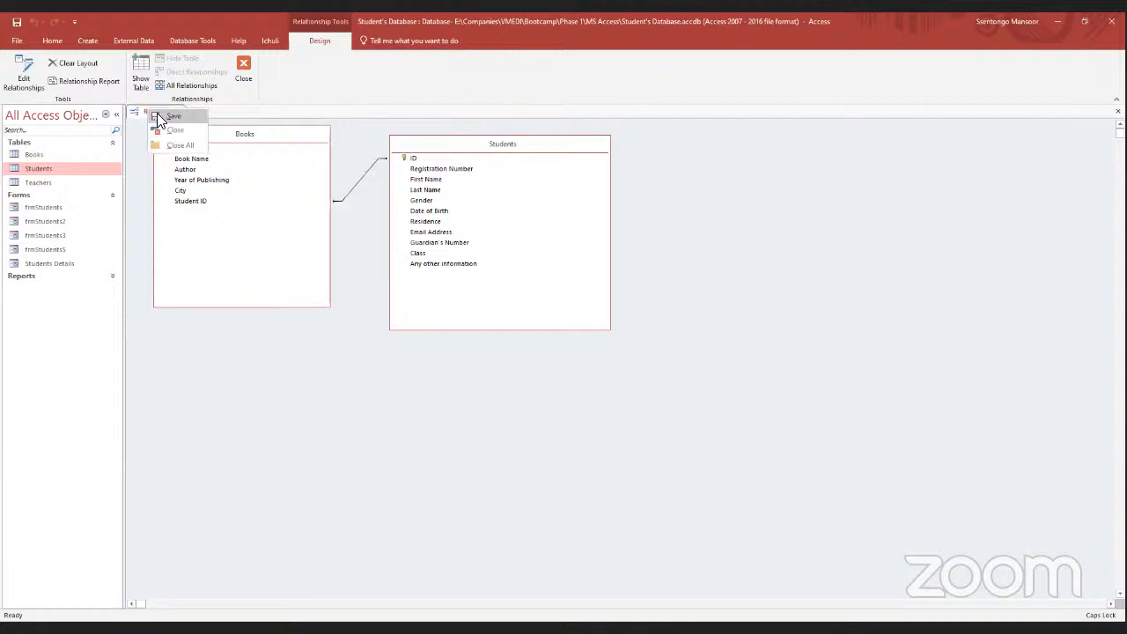
left_click(158, 116)
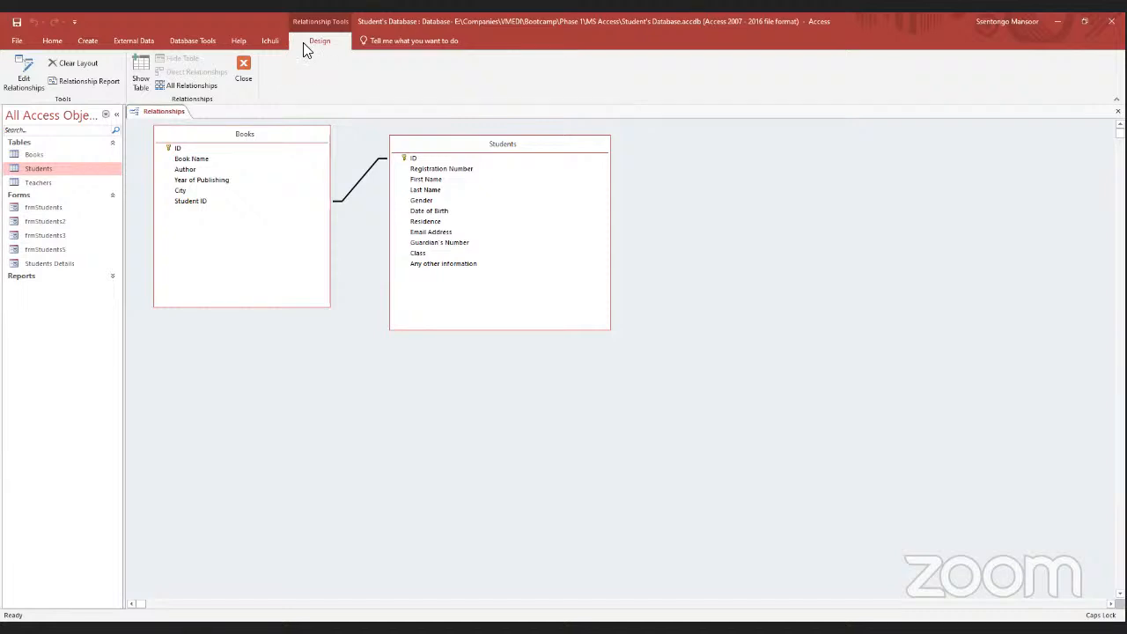
left_click(725, 119)
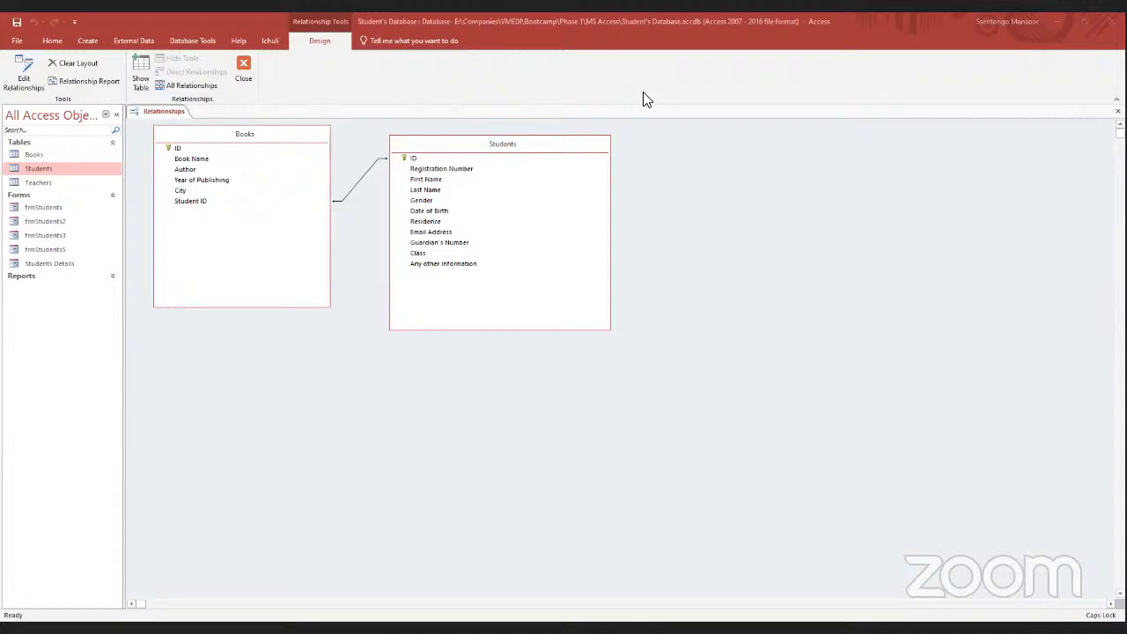
left_click(366, 175)
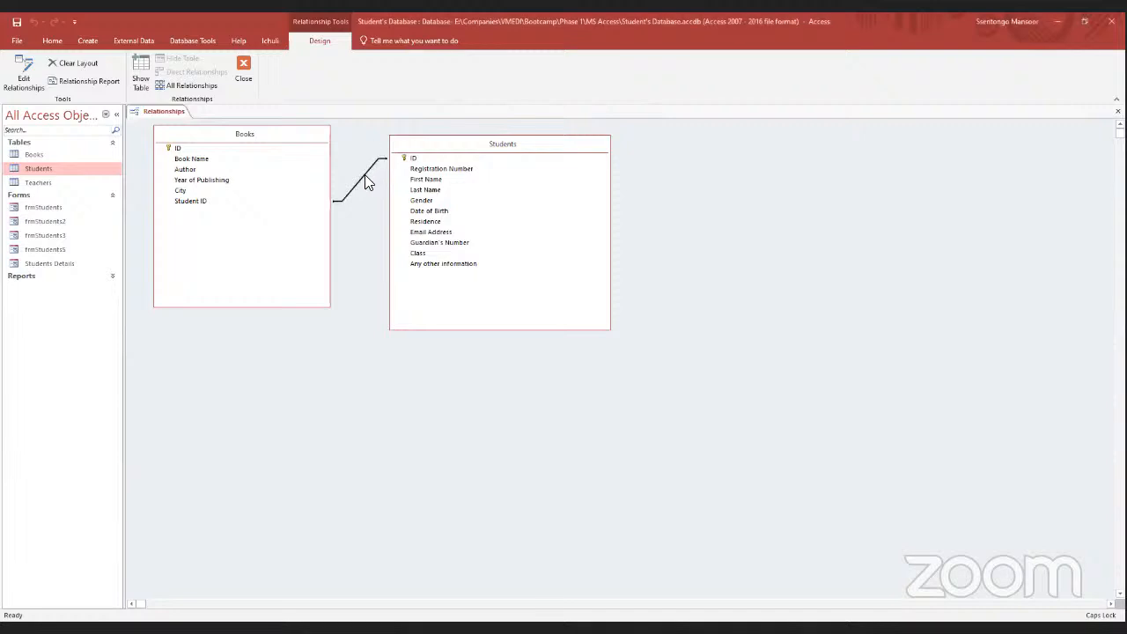
Reopen the relationships layout and delete the relationship between the Books and Students tables.
right_click(368, 177)
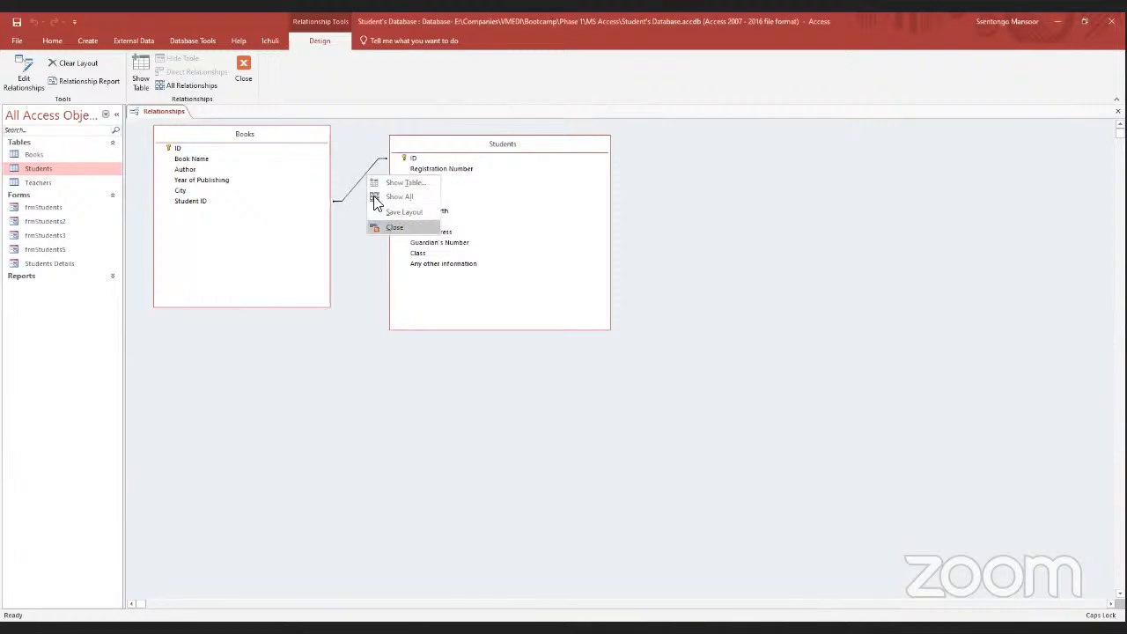
left_click(393, 228)
left_click(173, 40)
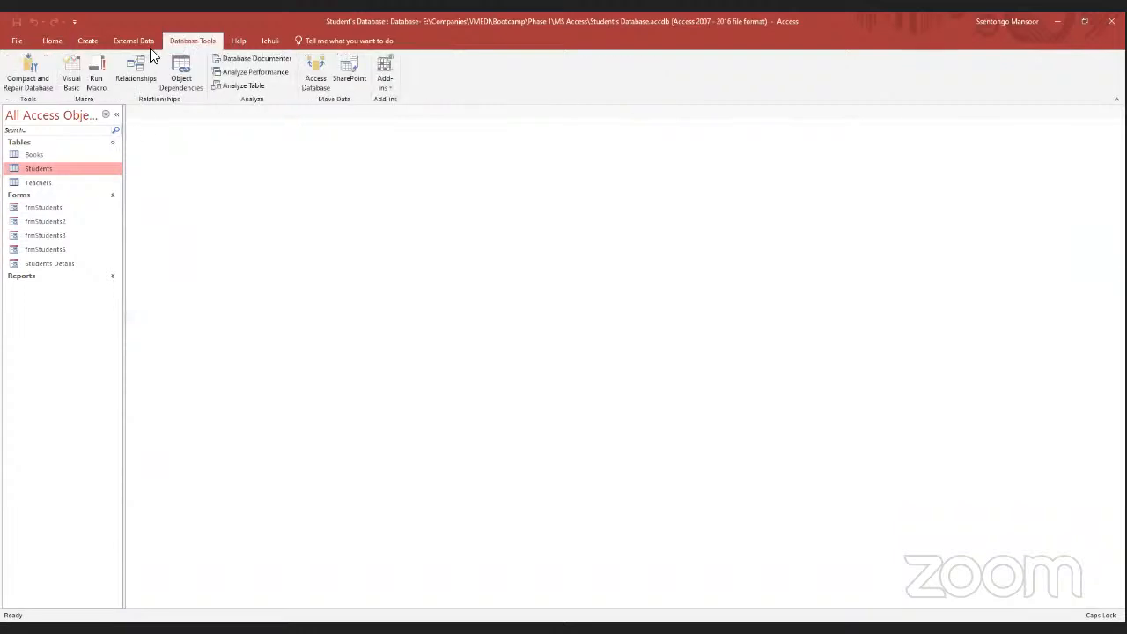
left_click(134, 67)
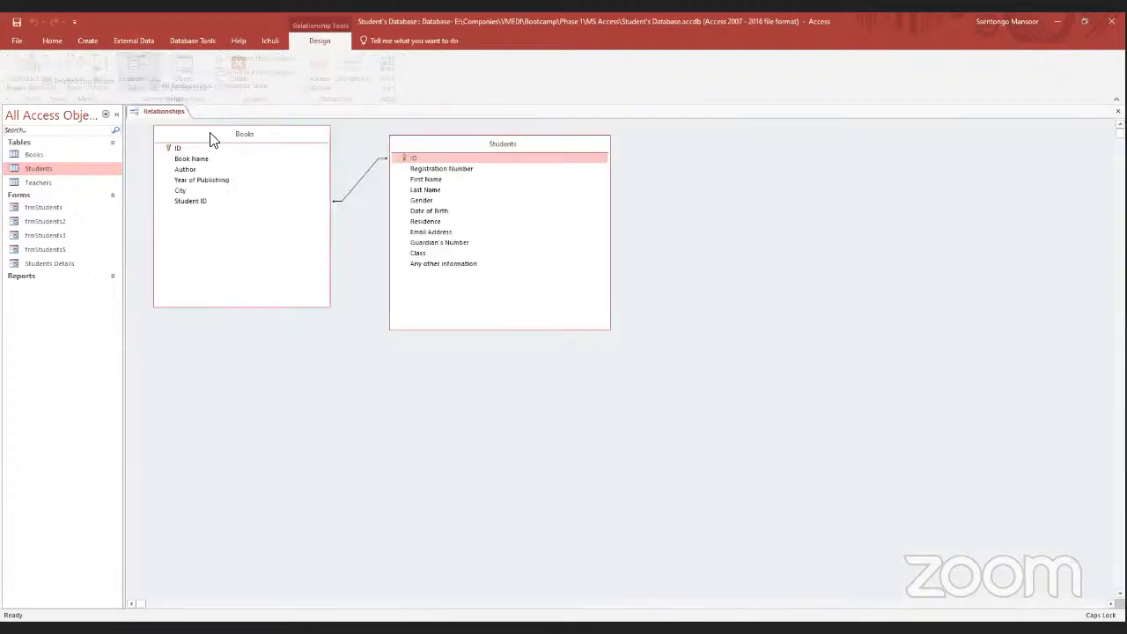
left_click(352, 186)
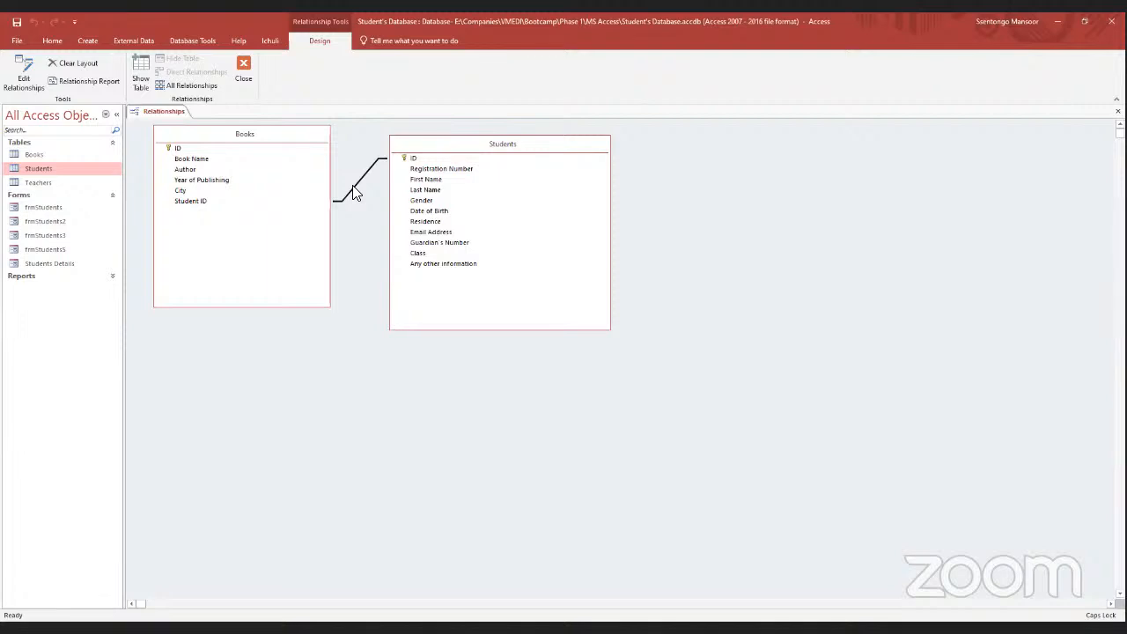
right_click(368, 202)
left_click(377, 209)
left_click(542, 356)
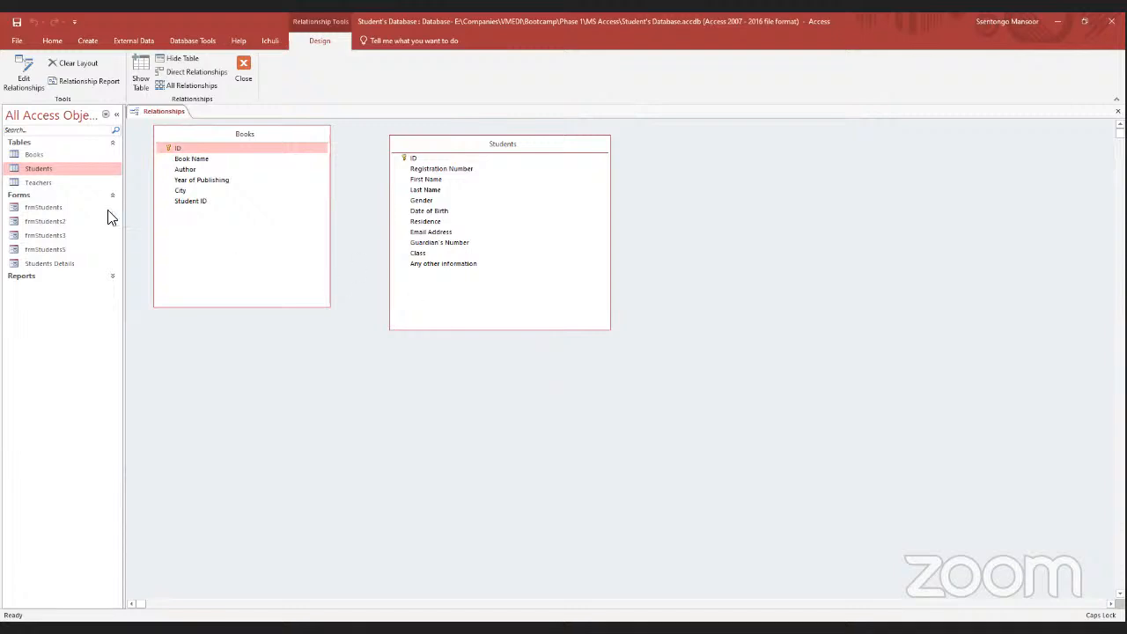
Open the Students and Books tables and switch Books to Design View.
left_click(49, 167)
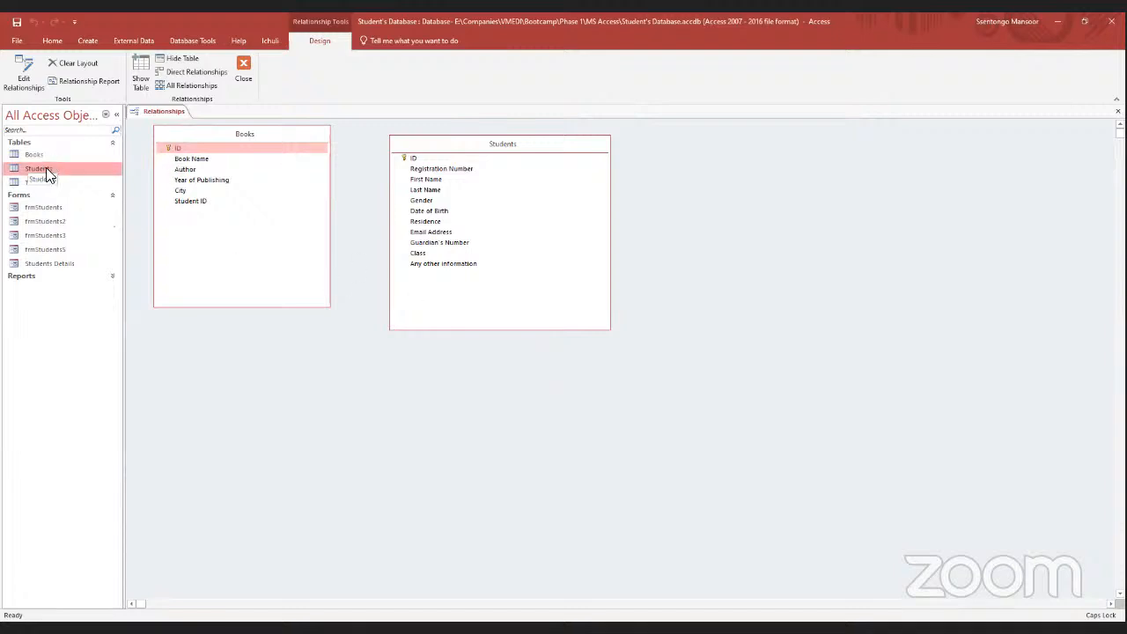
double_click(111, 167)
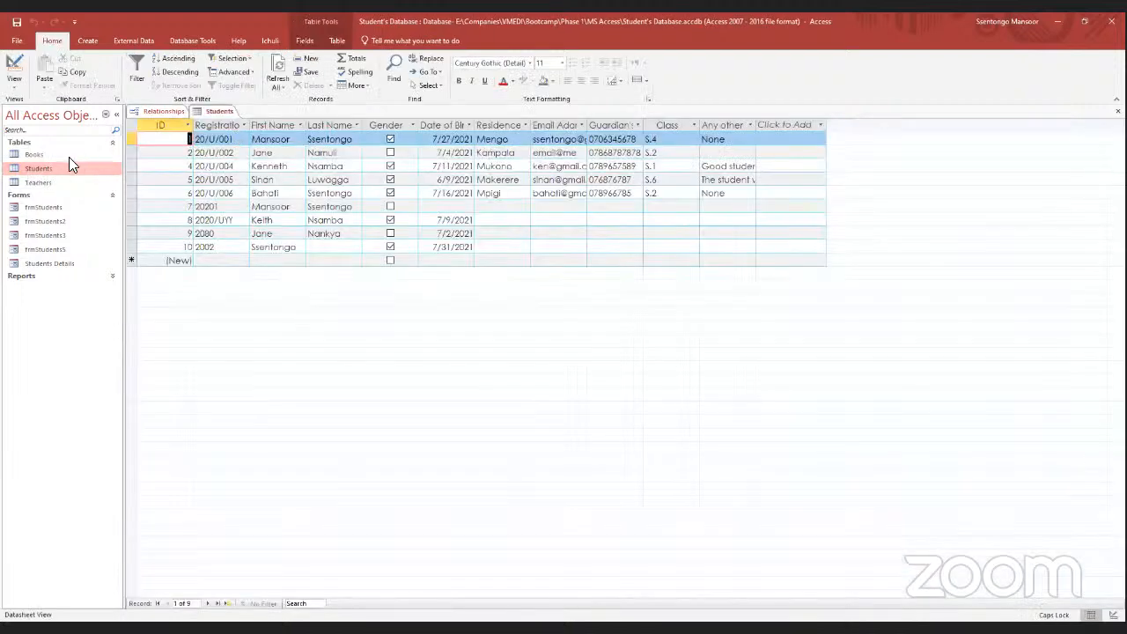
double_click(71, 155)
left_click(211, 112)
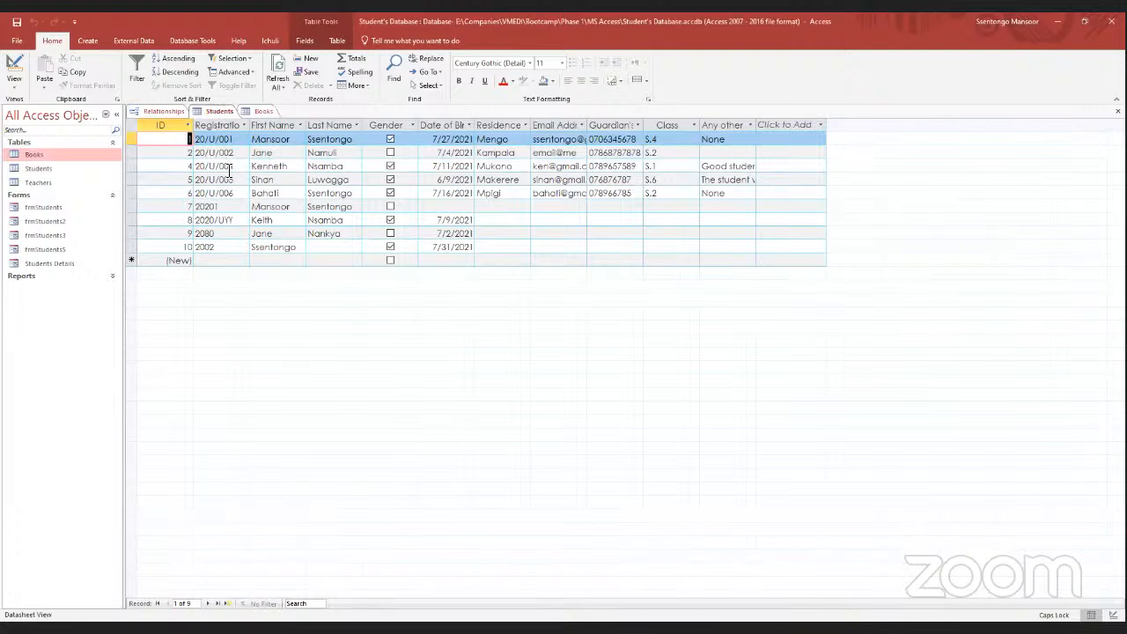
left_click(264, 111)
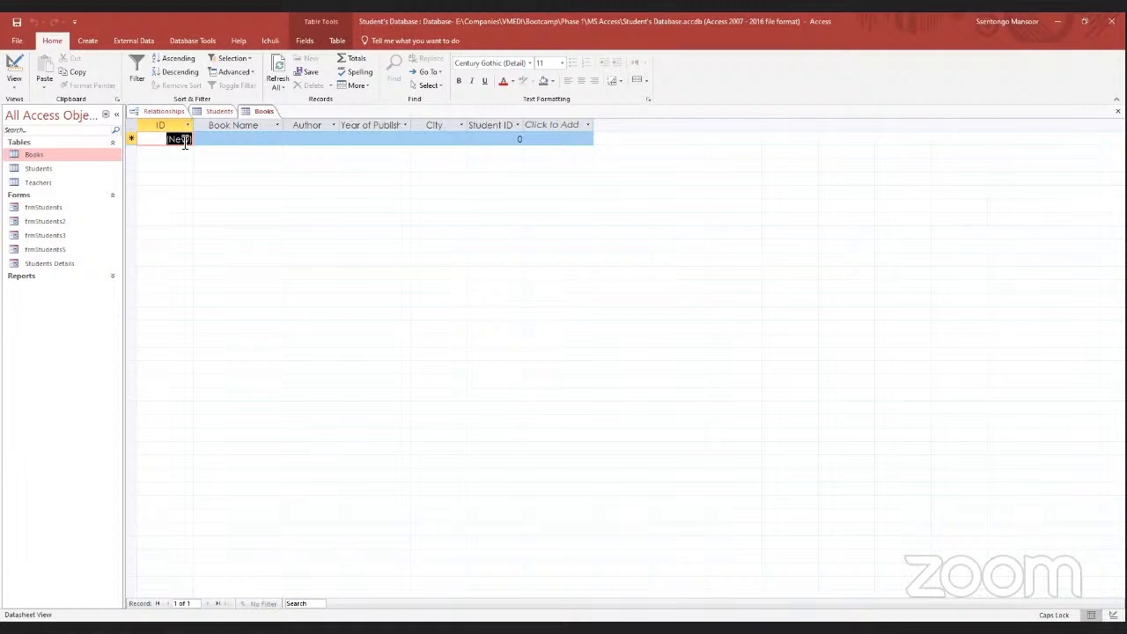
right_click(258, 115)
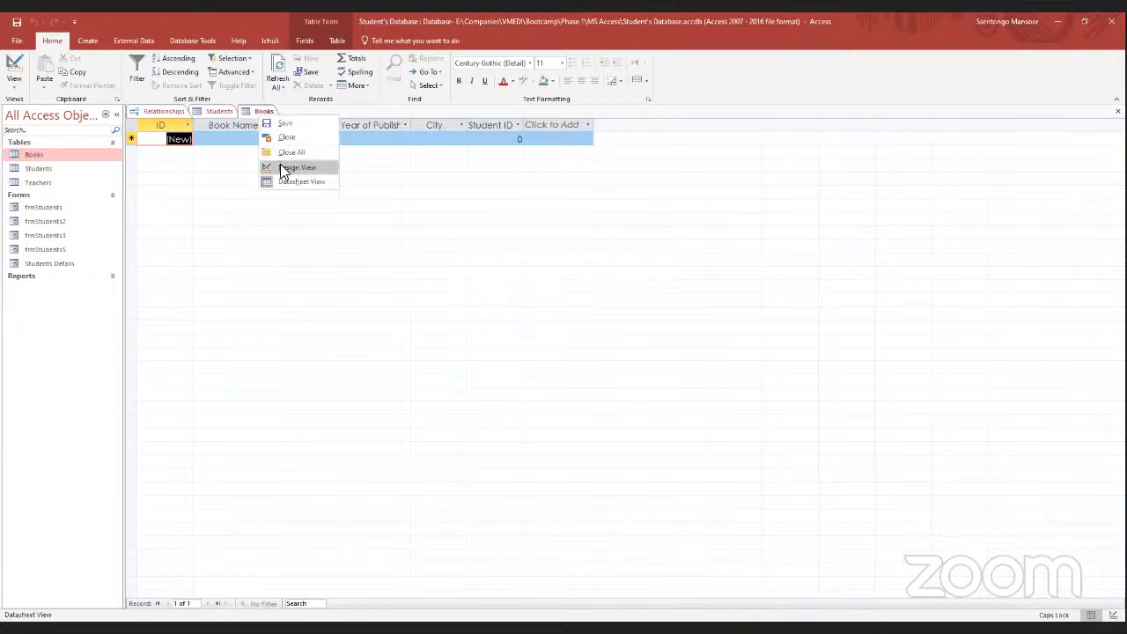
left_click(284, 171)
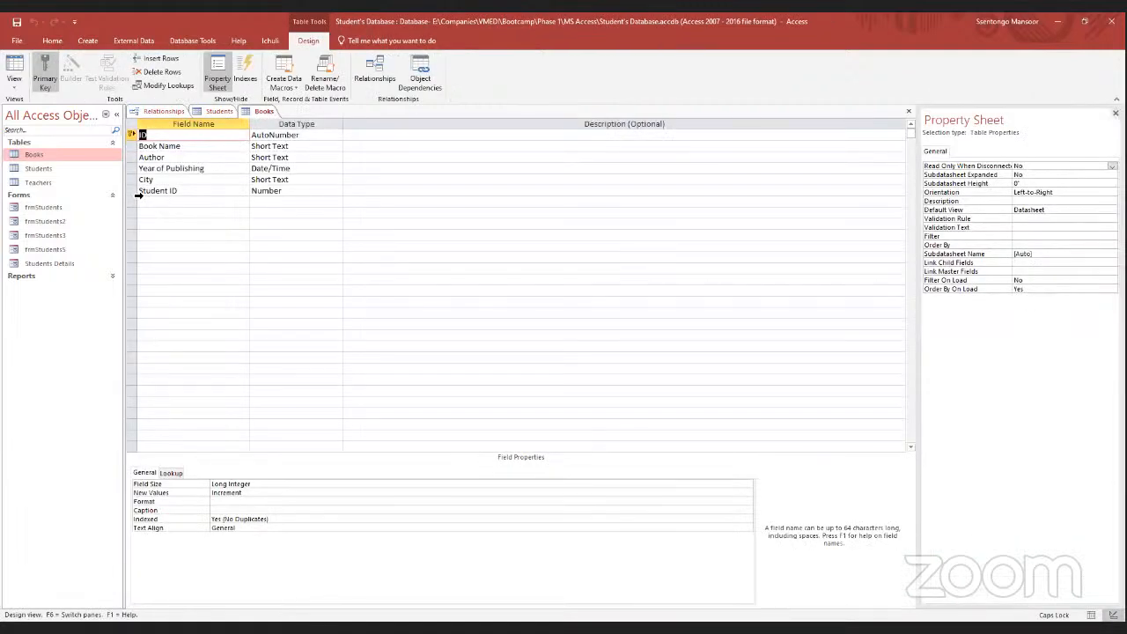
right_click(133, 180)
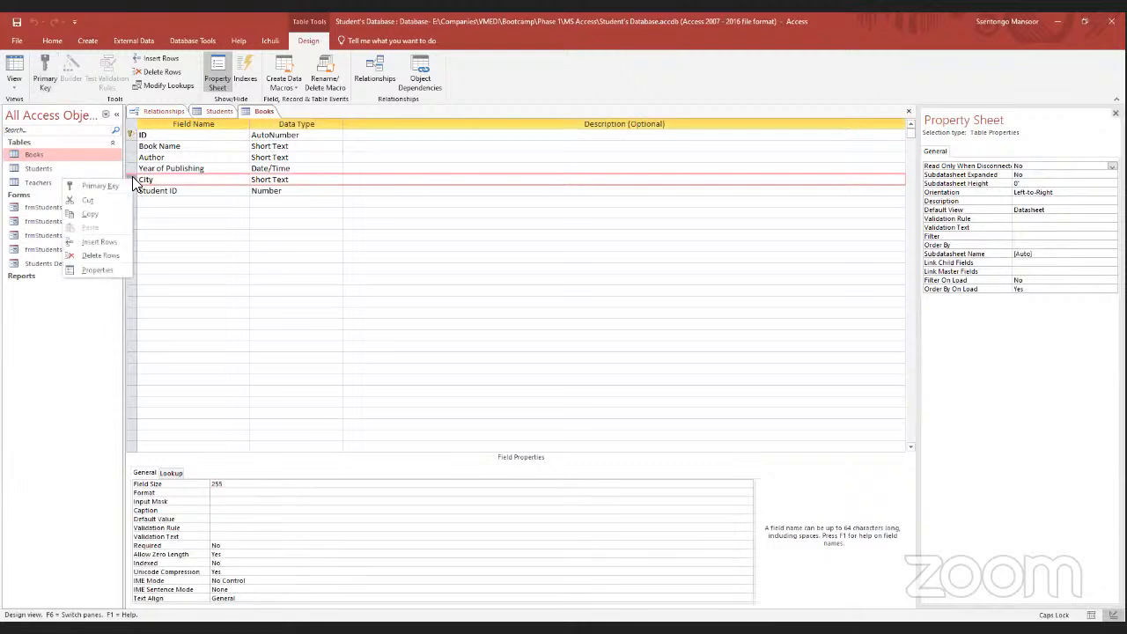
left_click(109, 242)
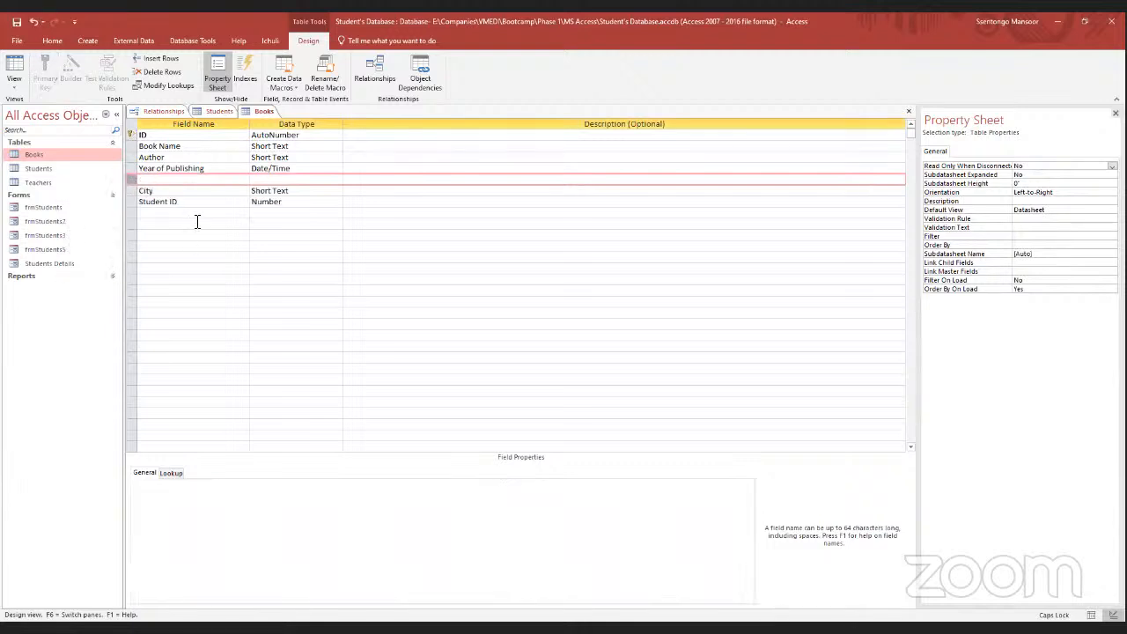
key("ctrl+z")
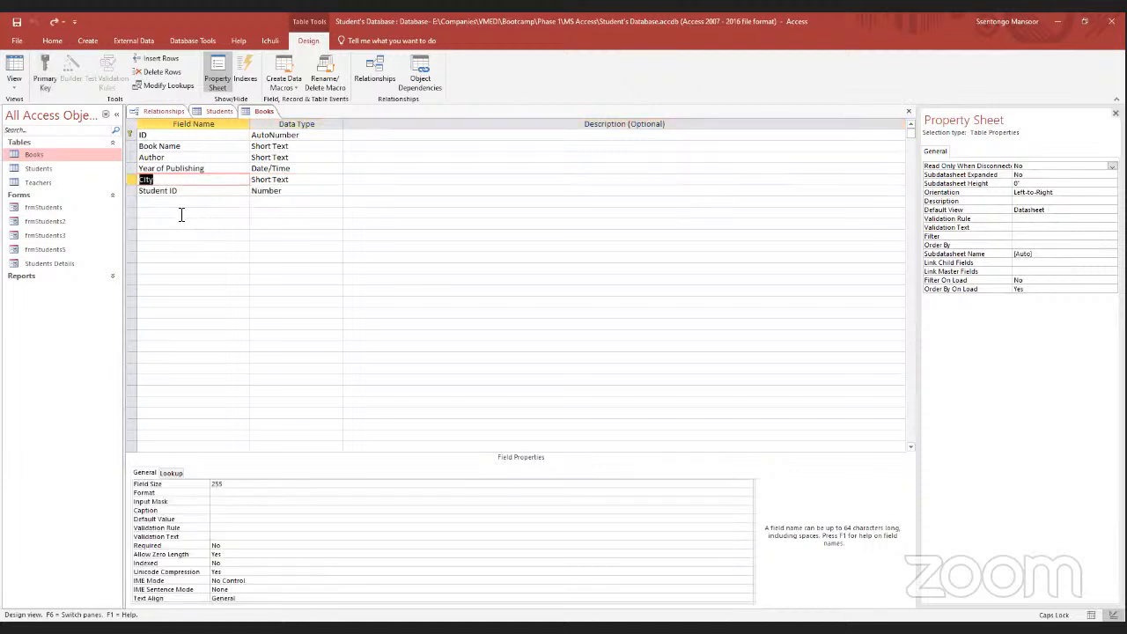
Insert a new field named Day Booked directly above Student ID in the Books table.
left_click(131, 190)
right_click(131, 190)
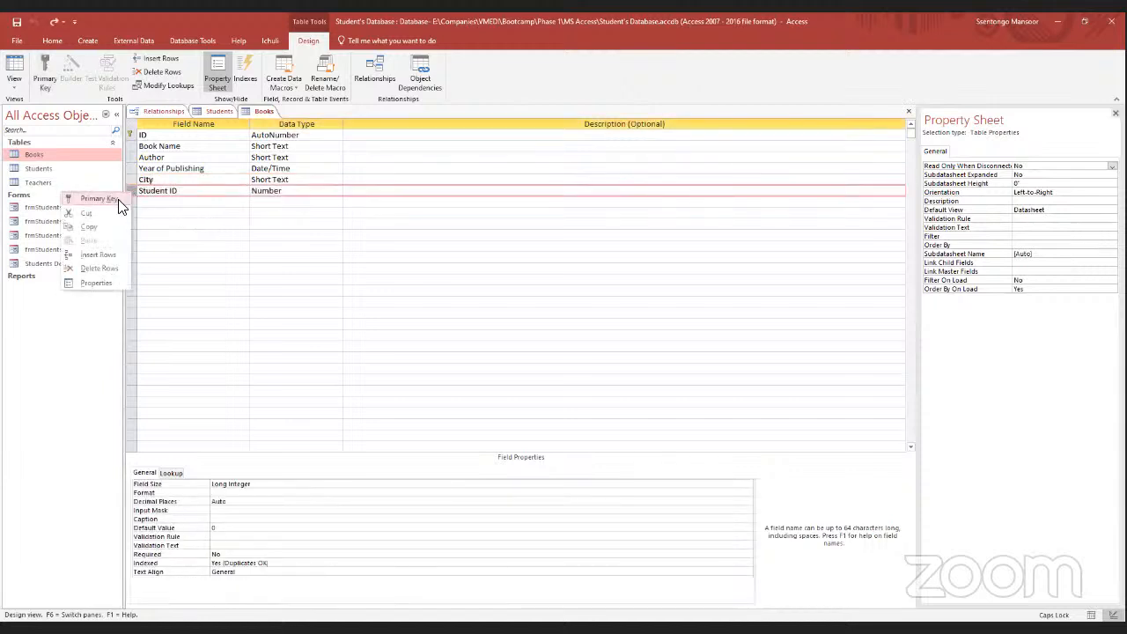
left_click(98, 254)
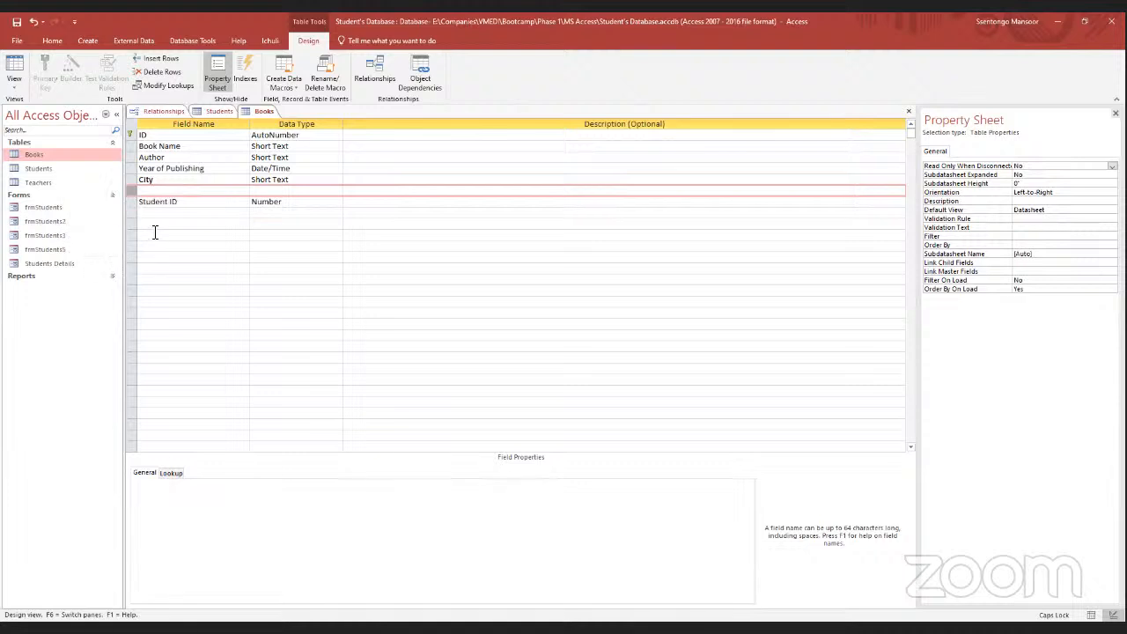
key("Caps_Lock")
type("d")
key("Caps_Lock")
type("AT")
key("BackSpace")
key("BackSpace")
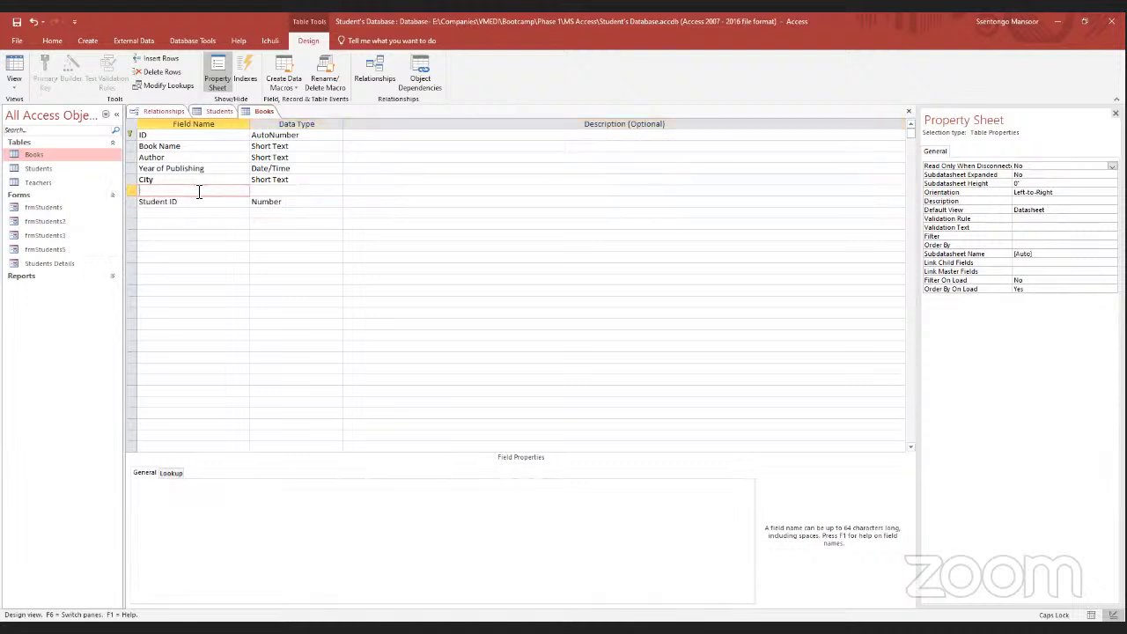
type("AY")
key("BackSpace")
key("BackSpace")
key("BackSpace")
type("D")
key("Caps_Lock")
type("ay")
key("Caps_Lock")
type("b")
key("Caps_Lock")
type("ooked")
Set the data type of the Day Booked field to Date/Time.
left_click(307, 191)
left_click(336, 190)
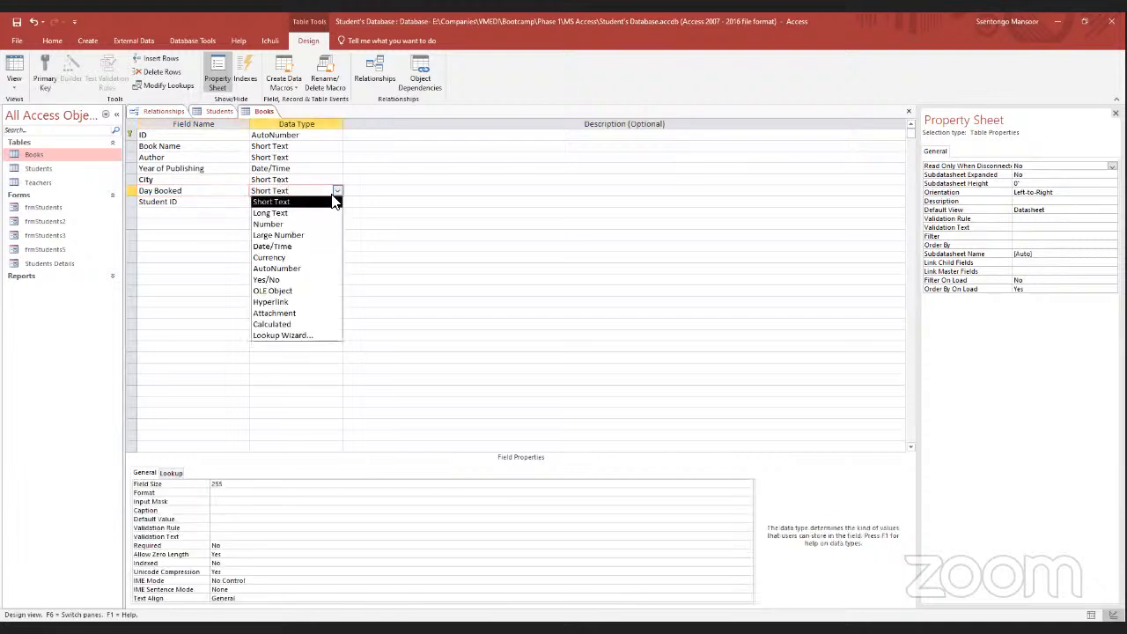
left_click(291, 247)
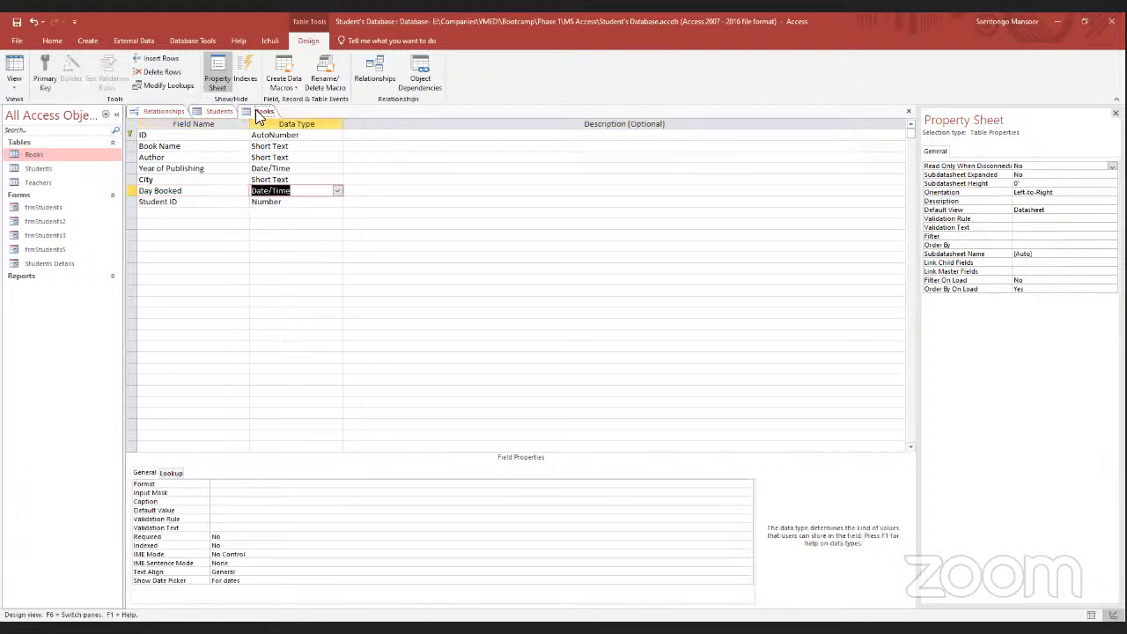
Show the Books table in Datasheet View and widen the Day Booked column to fit its heading.
right_click(266, 113)
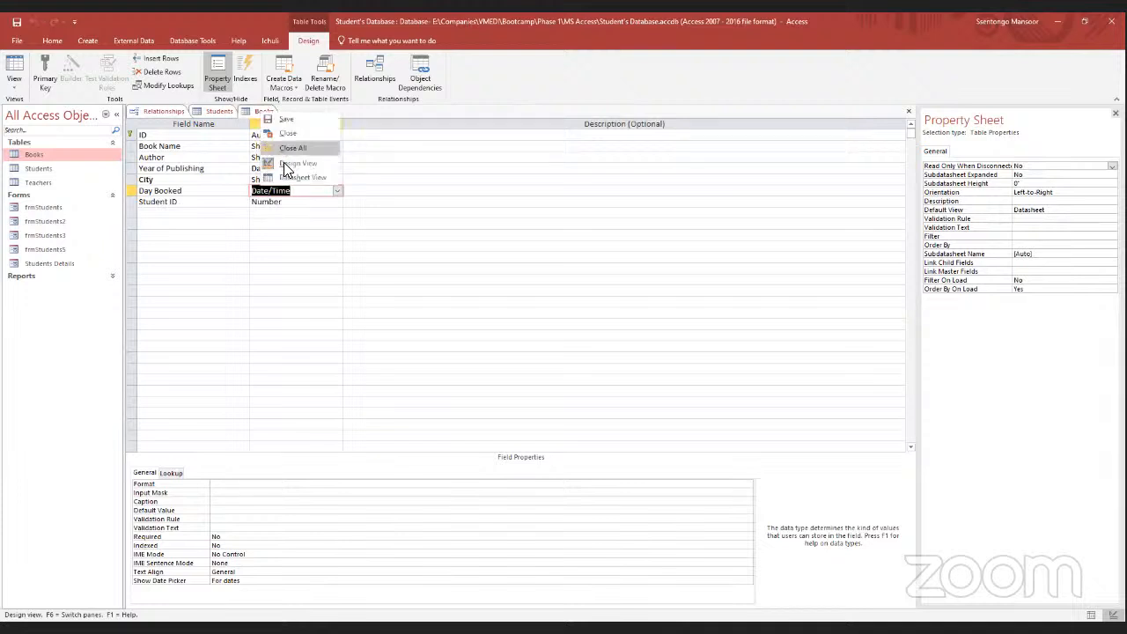
left_click(290, 177)
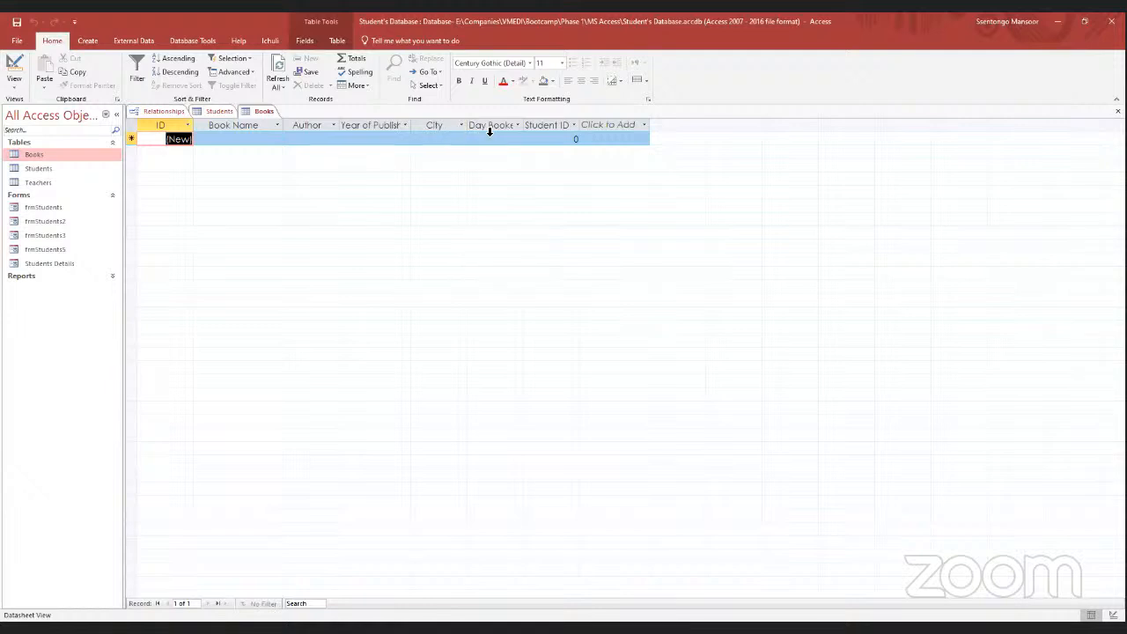
double_click(522, 125)
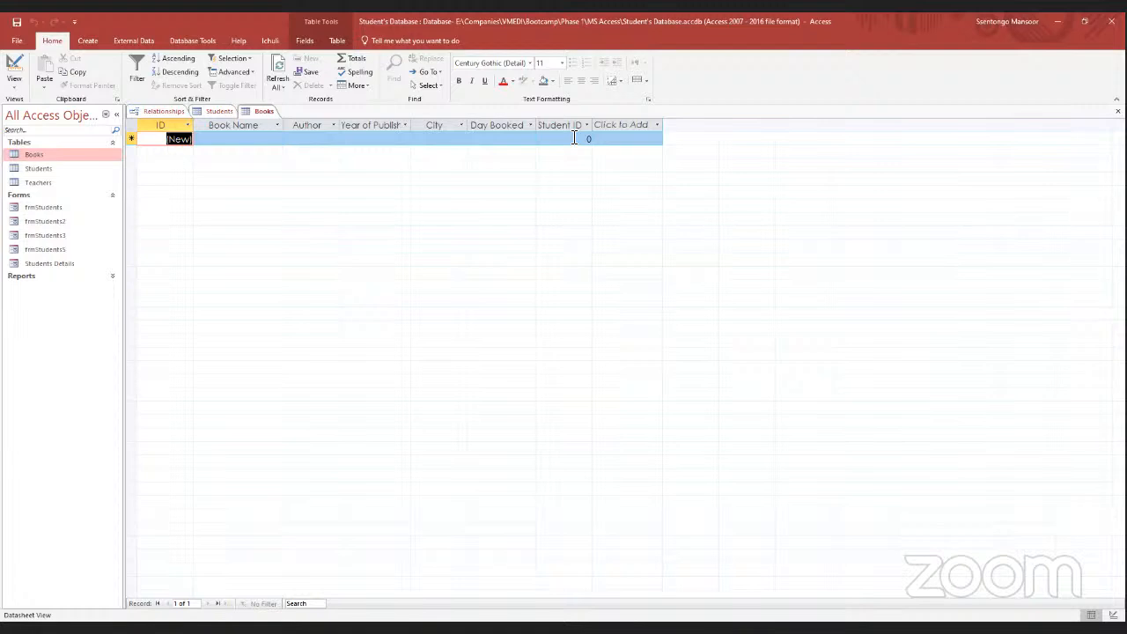
Compare the ID values of the Students table with the Student ID column of the Books table.
left_click(216, 111)
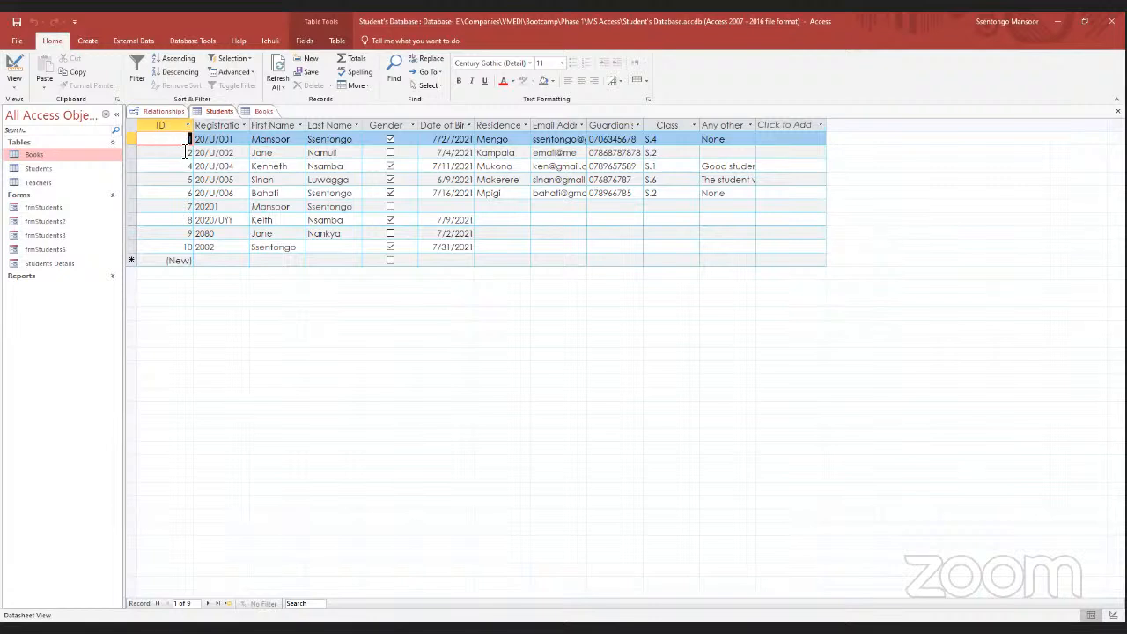
left_click(261, 111)
left_click(573, 143)
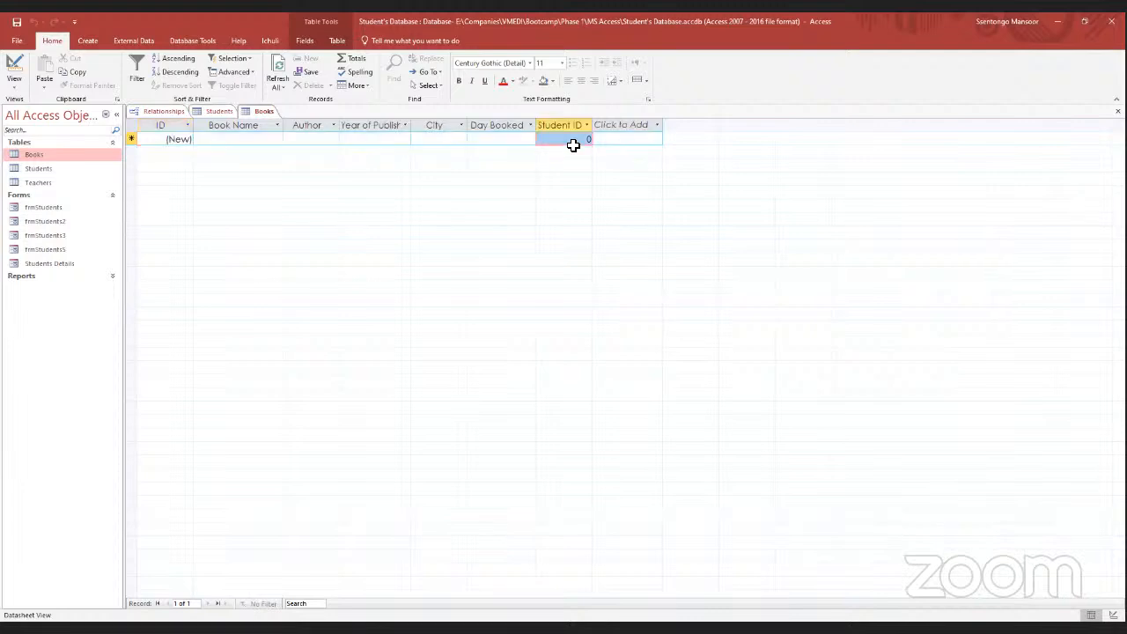
left_click(576, 141)
left_click(217, 113)
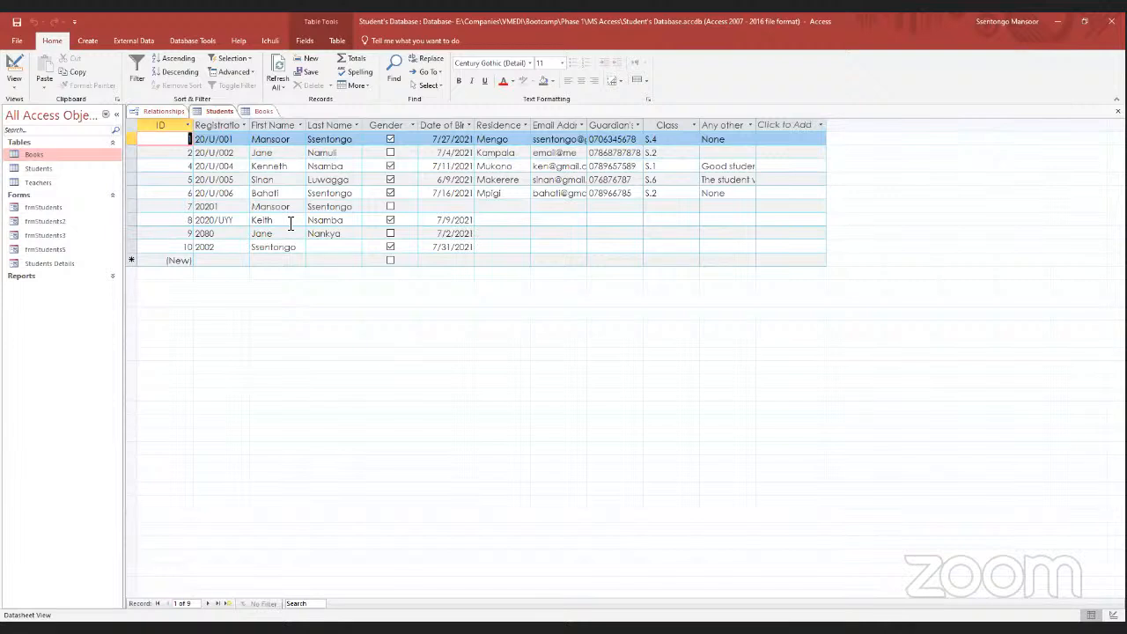
left_click(264, 112)
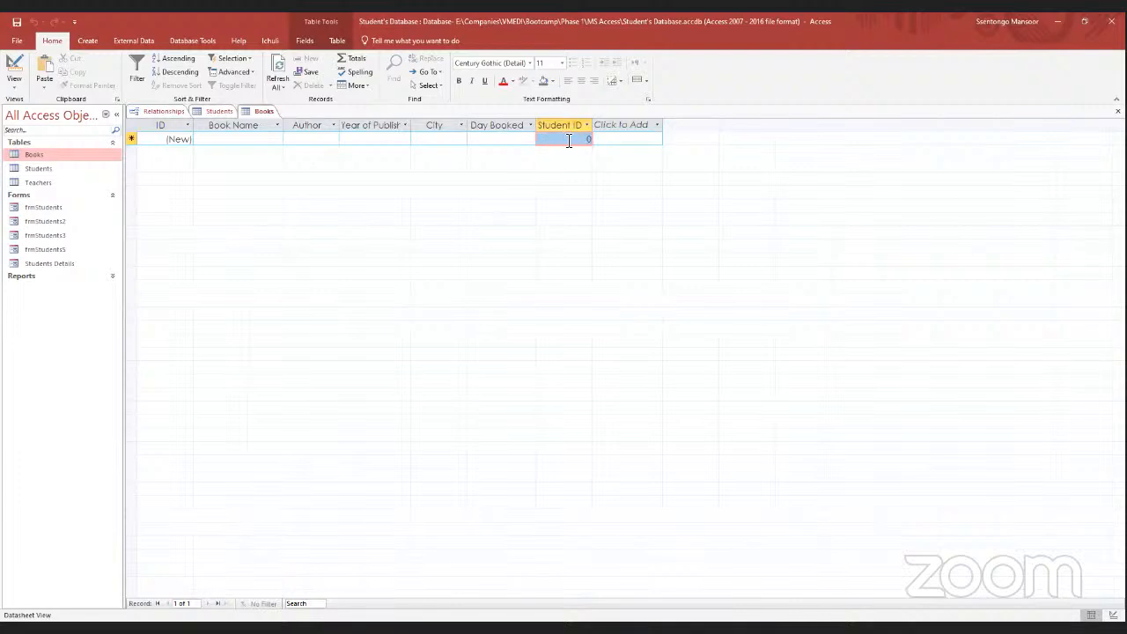
left_click(218, 112)
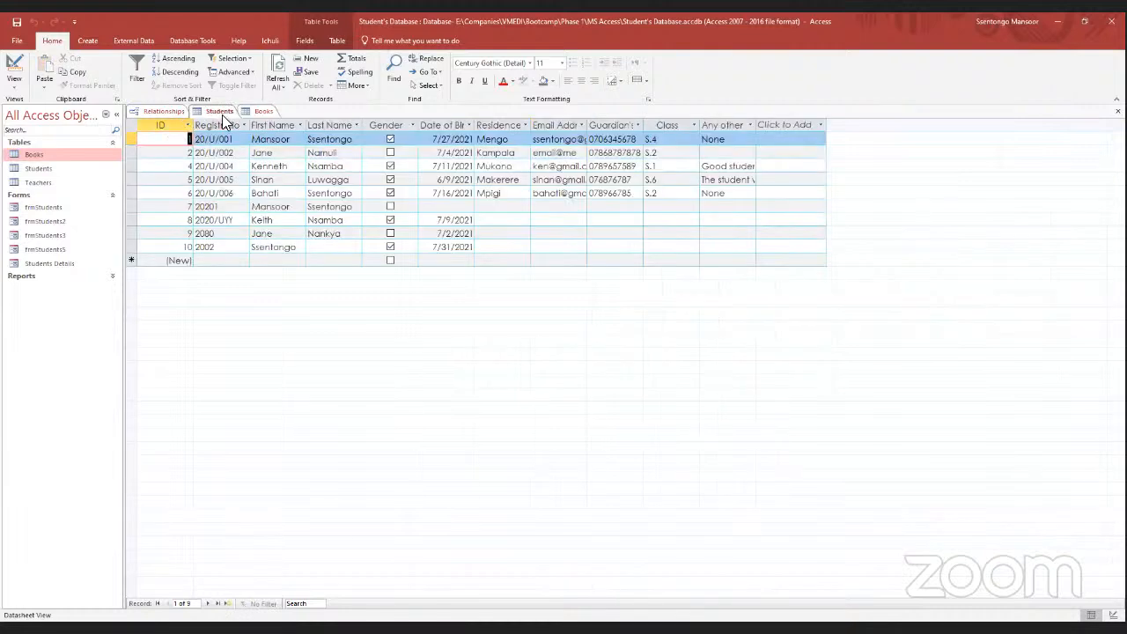
Close the Students and Books tables, leaving only the relationships layout open.
right_click(225, 113)
left_click(251, 135)
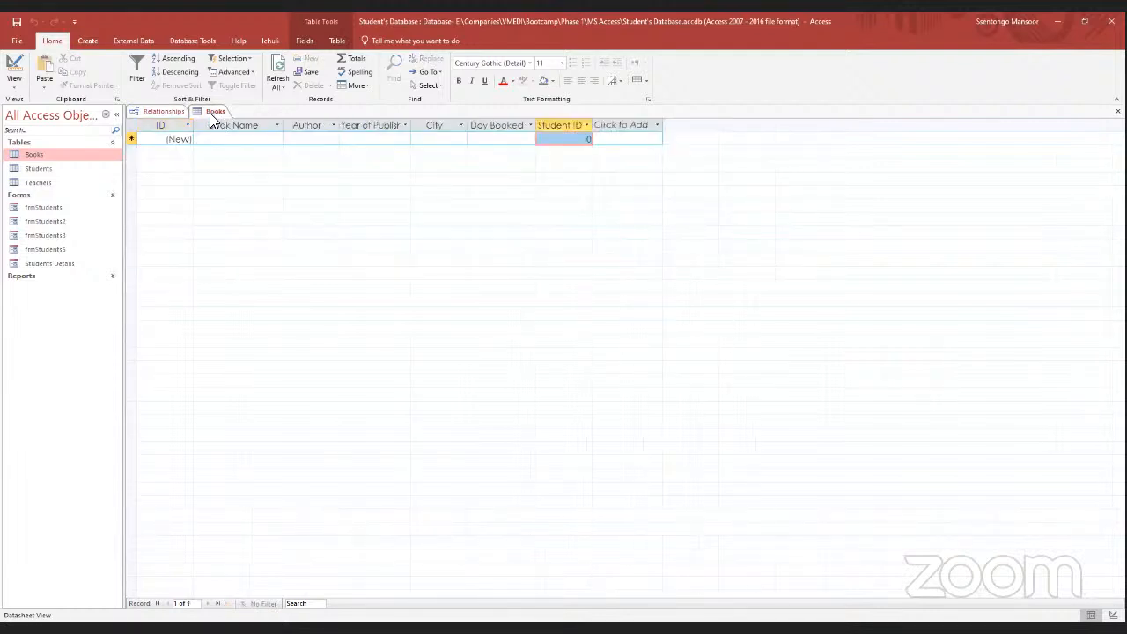
right_click(209, 113)
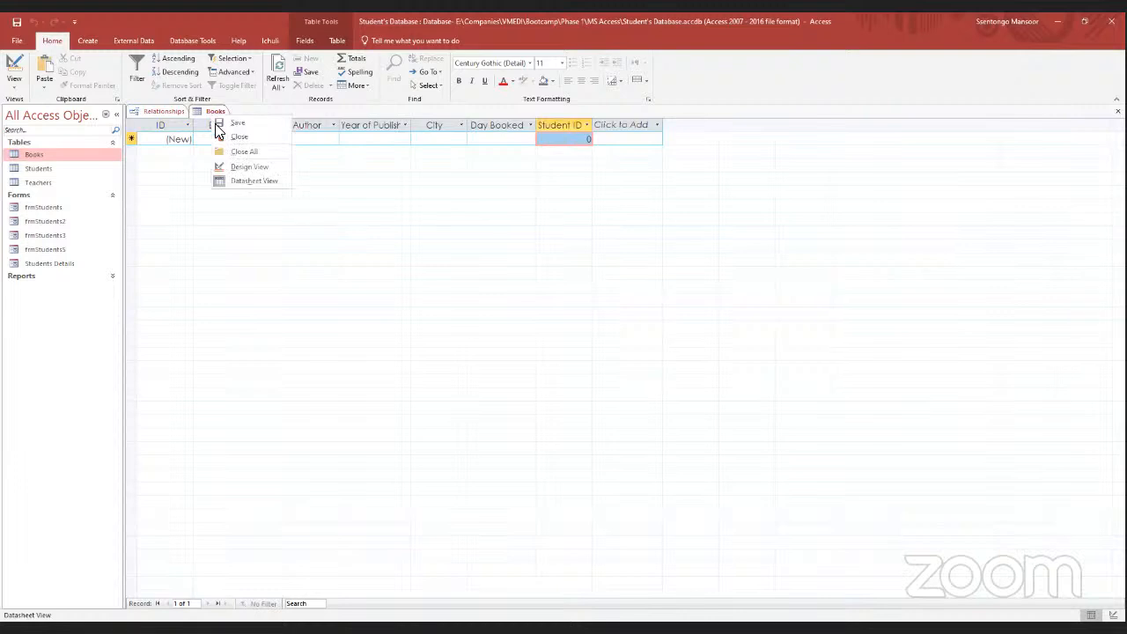
left_click(236, 136)
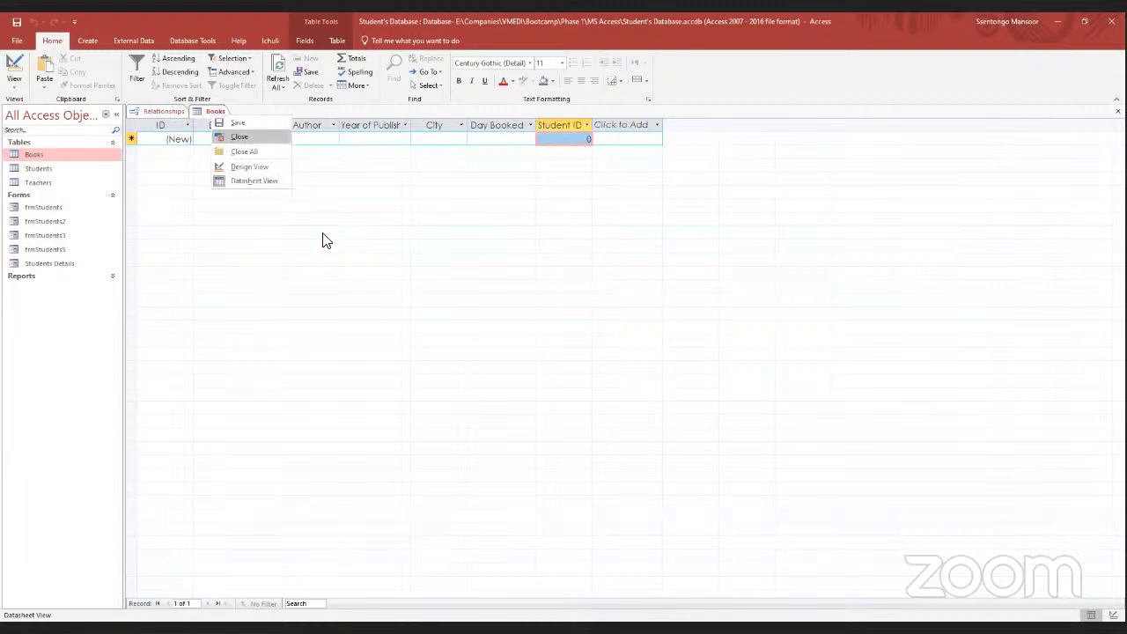
left_click(523, 356)
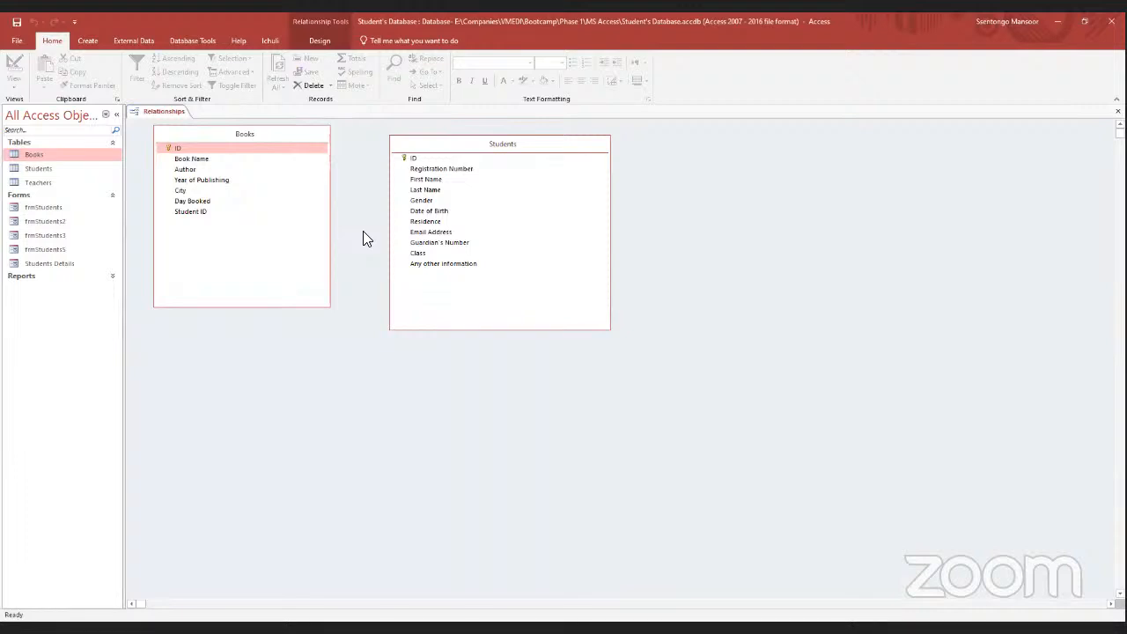
Rearrange the relationships layout so the Students box stands to the left of Books with a wide gap between them.
left_click(178, 41)
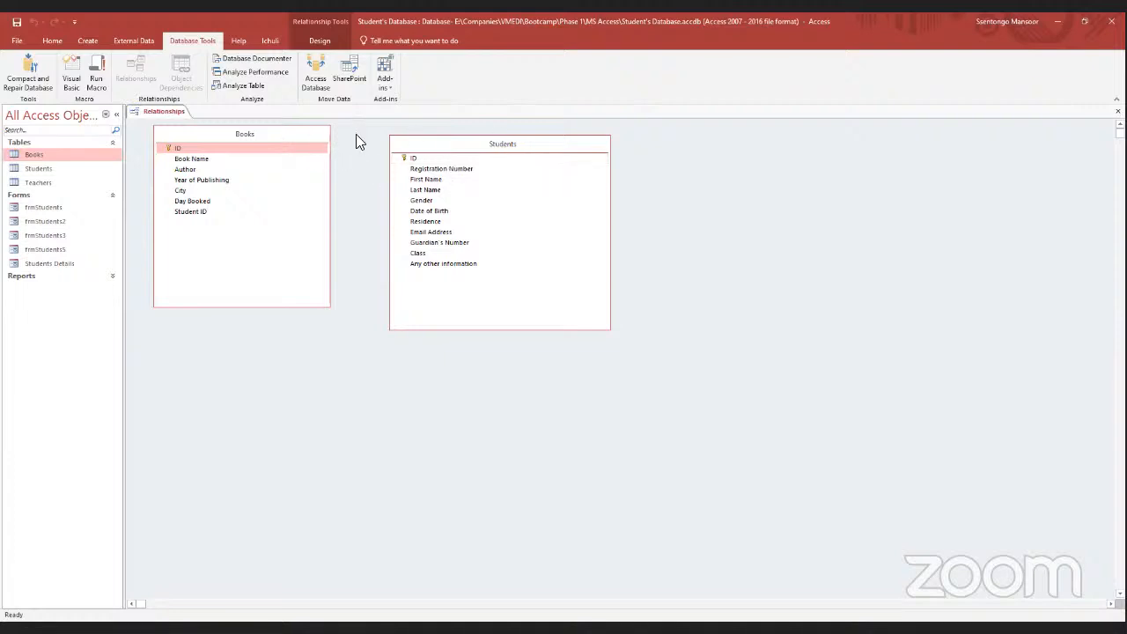
left_click_drag(541, 150, 409, 285)
left_click(251, 135)
left_click_drag(251, 135, 840, 227)
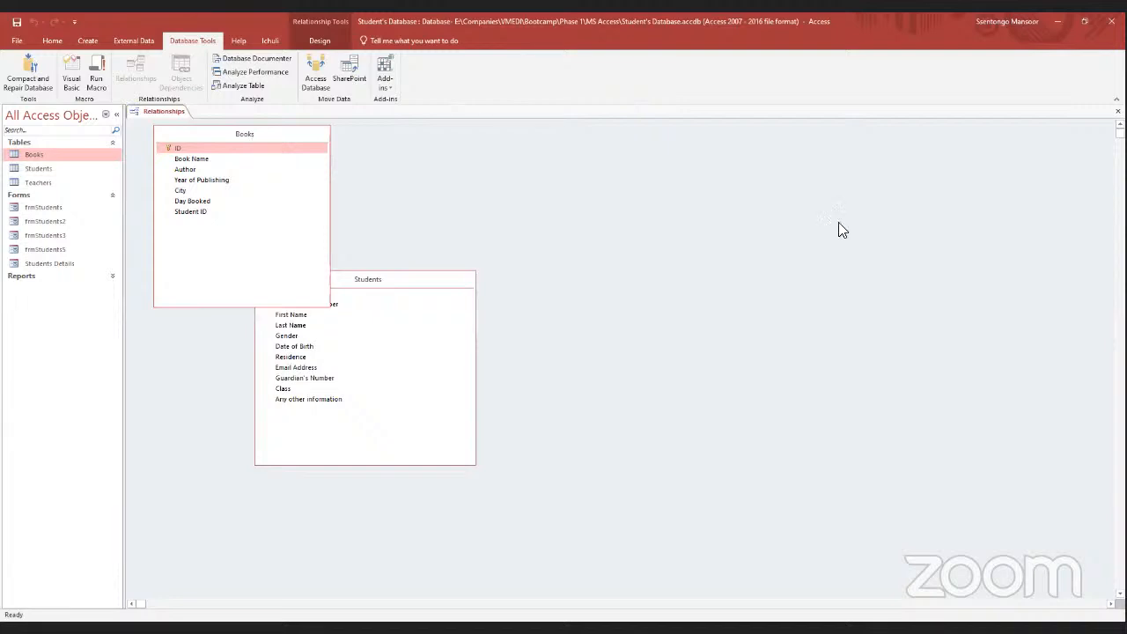
left_click(364, 284)
left_click_drag(365, 285, 291, 178)
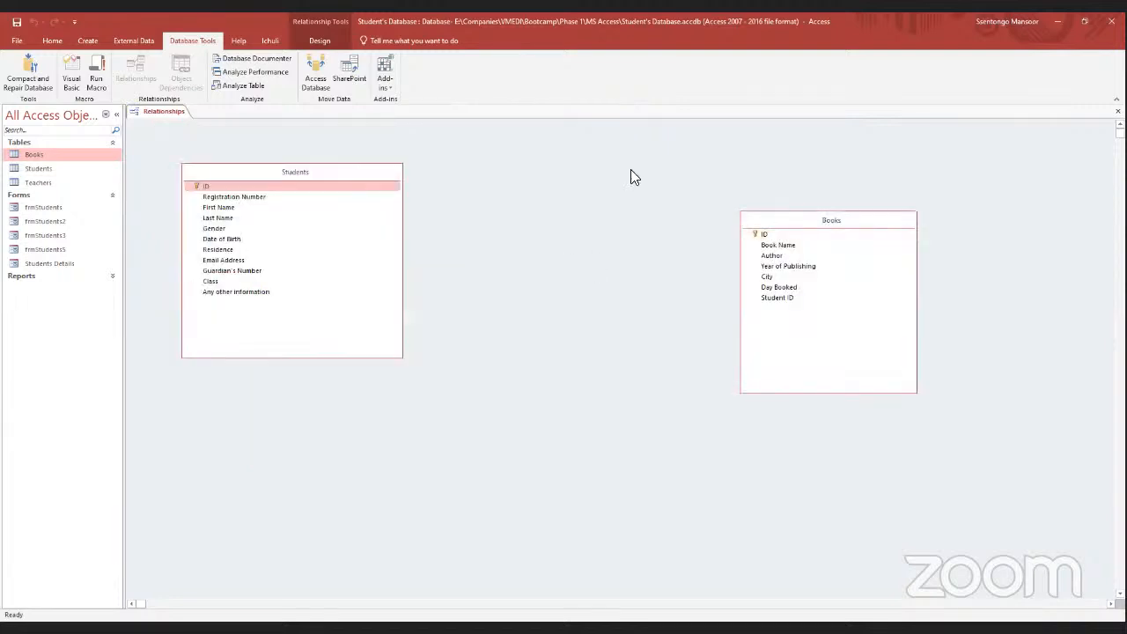
left_click(802, 221)
left_click_drag(798, 222, 551, 171)
left_click_drag(374, 173, 368, 155)
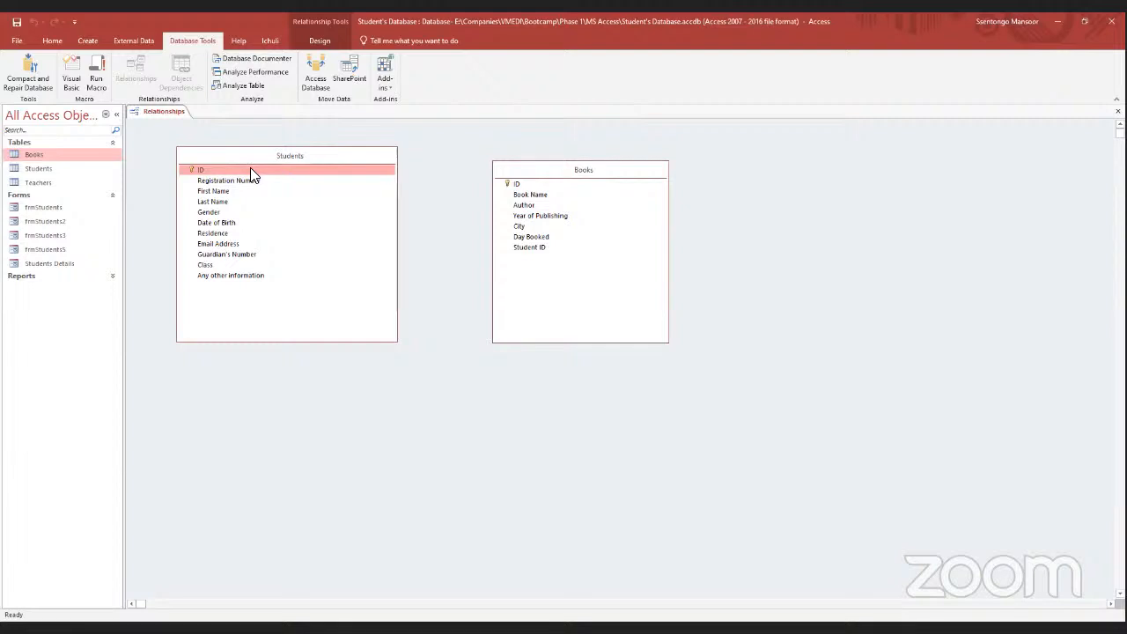
Create a relationship linking the ID field of Students to the Student ID field of Books.
left_click_drag(250, 169, 528, 249)
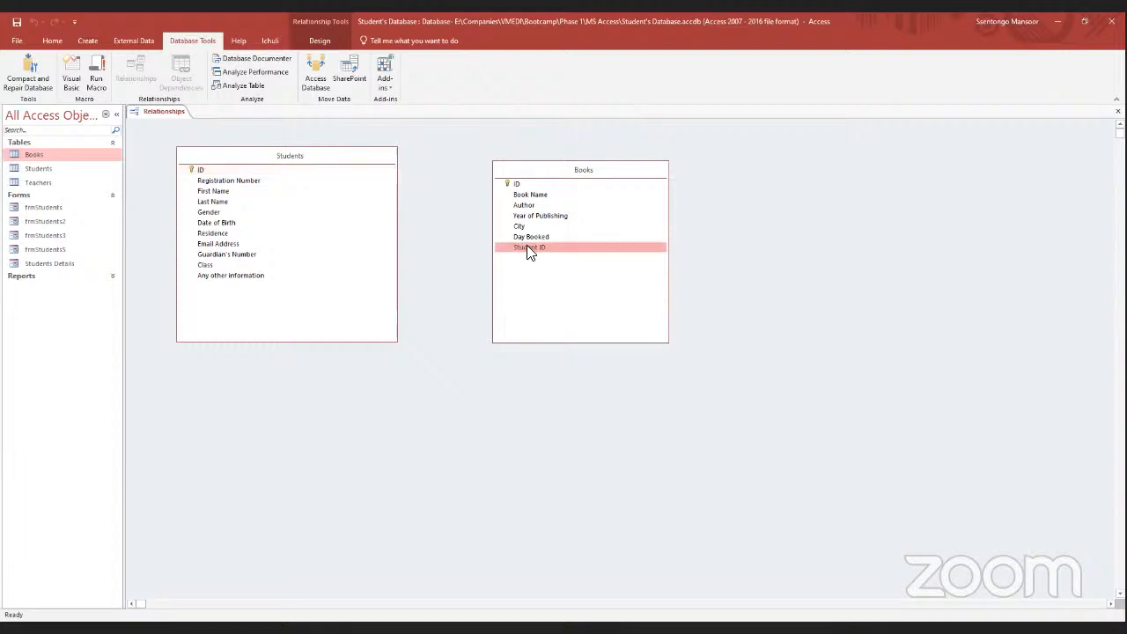
left_click(272, 167)
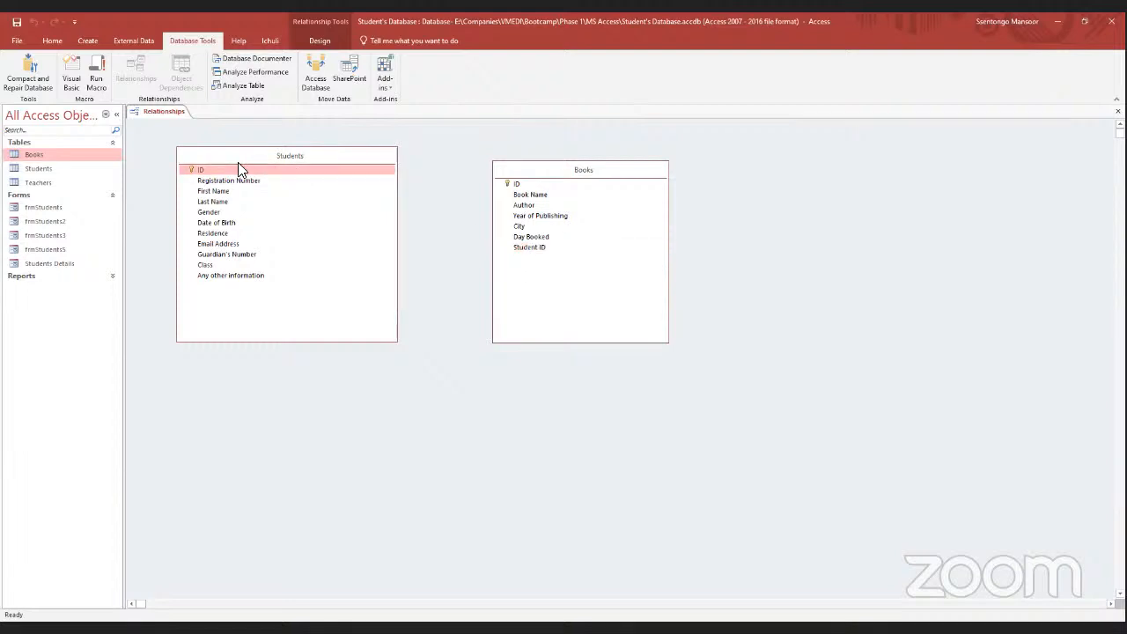
left_click_drag(236, 171, 538, 252)
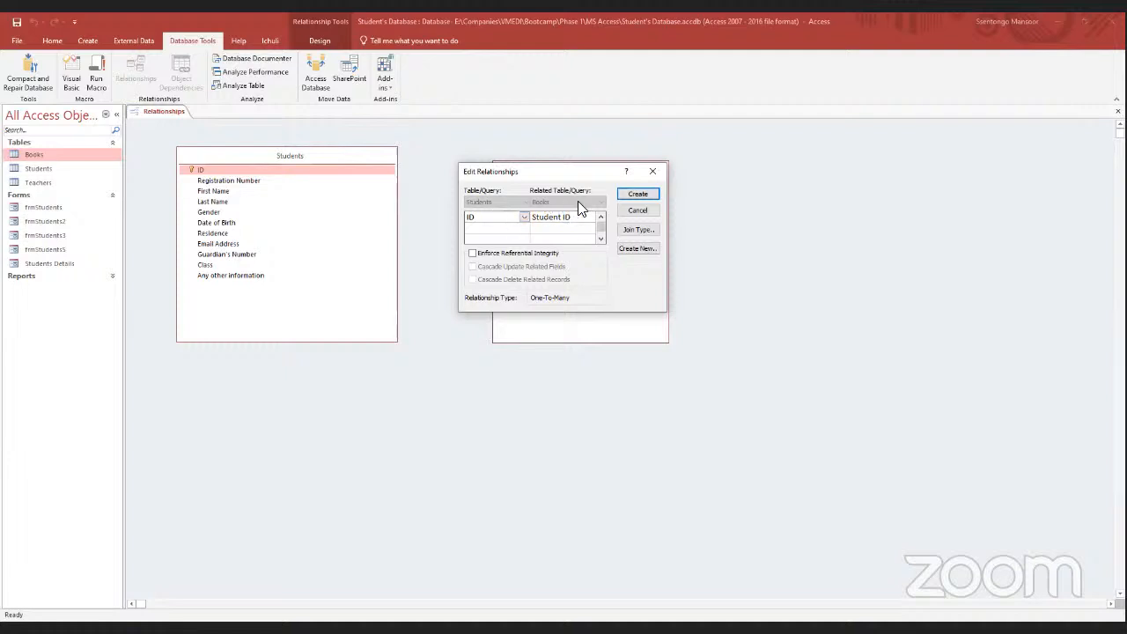
left_click(636, 194)
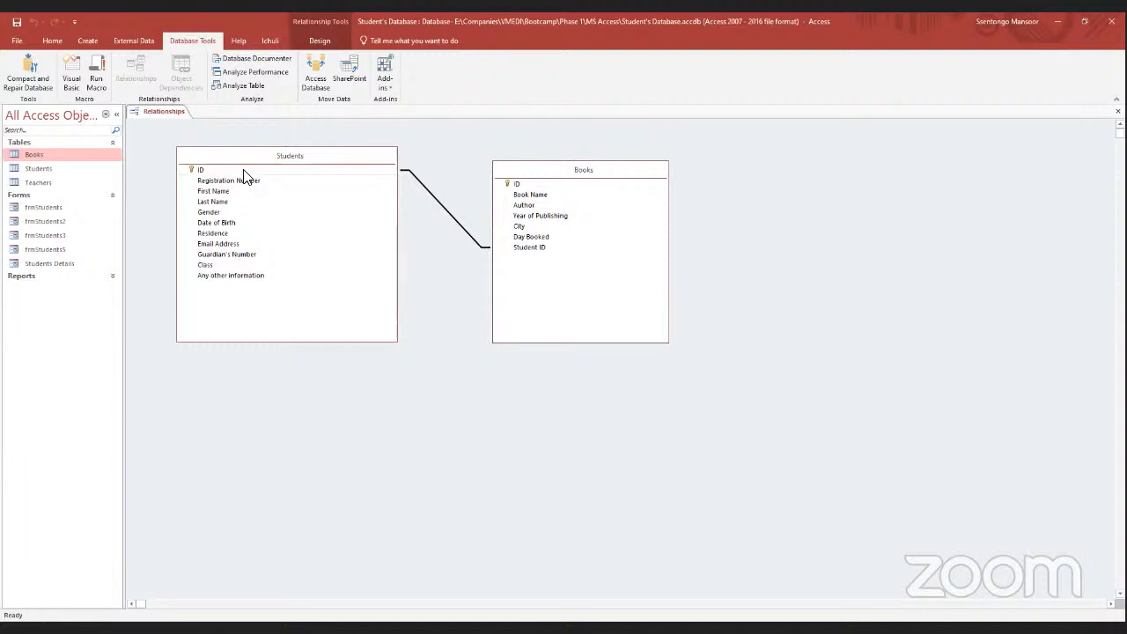
Close the relationships layout and open the Books table.
right_click(160, 112)
left_click(166, 111)
right_click(165, 111)
left_click(192, 136)
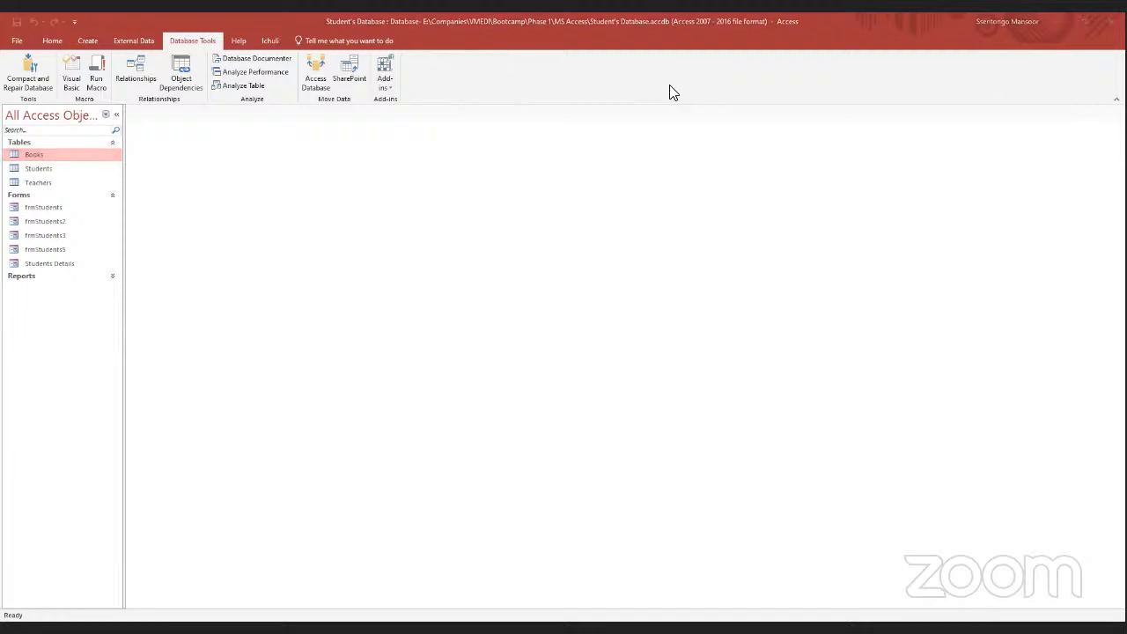
double_click(56, 159)
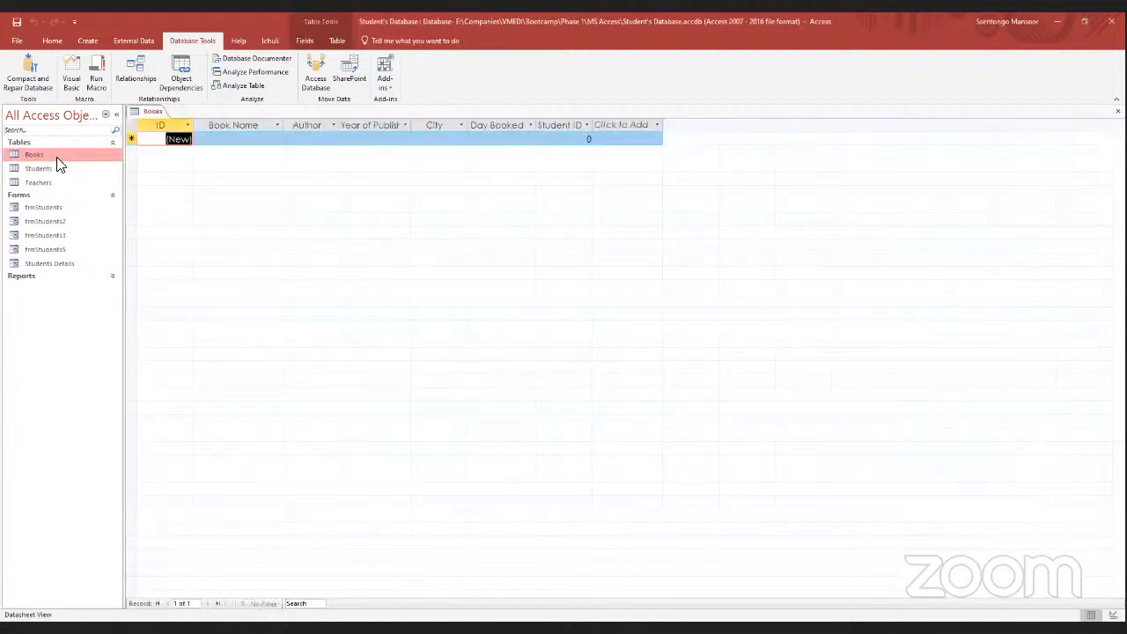
Enter Introduction to Physics as the first record's Book Name and slightly widen that column.
left_click(213, 140)
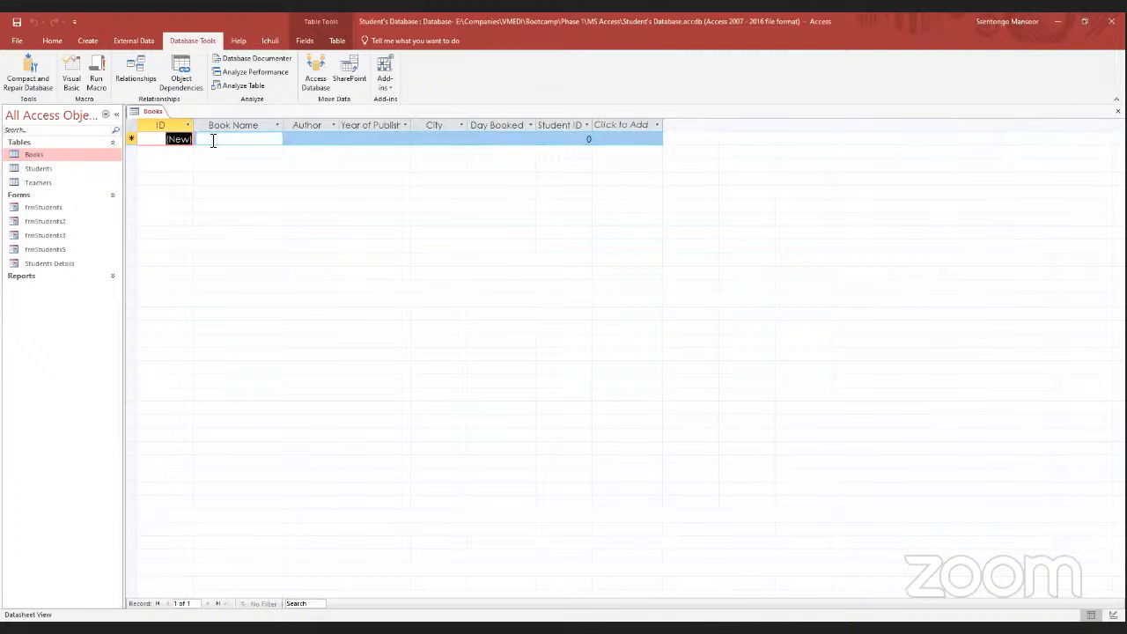
key("Caps_Lock")
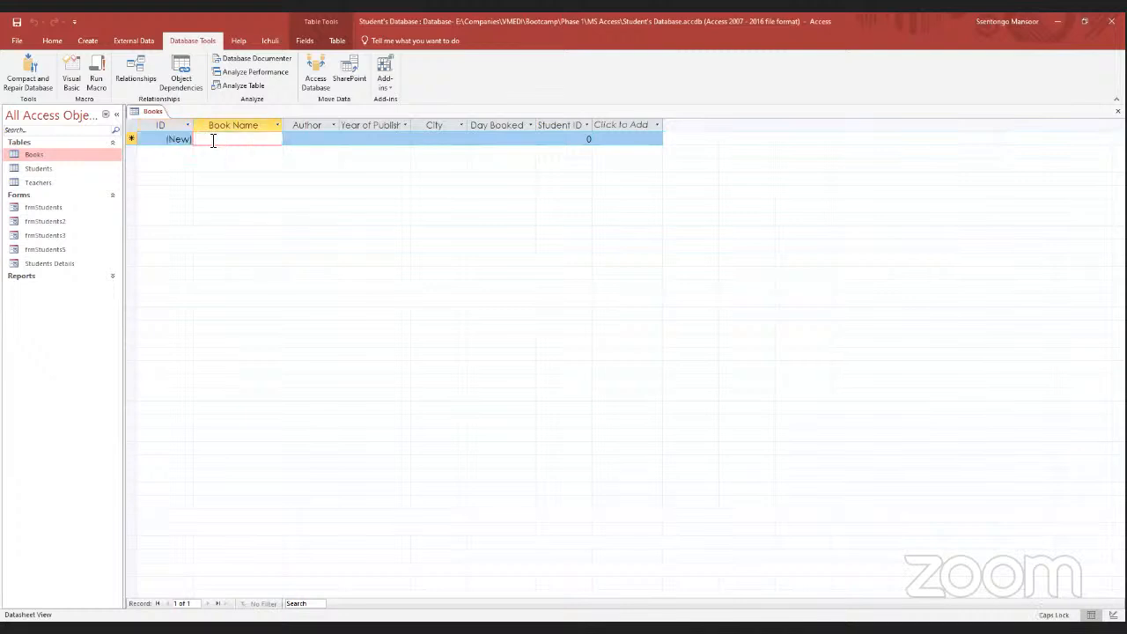
type("I")
key("Caps_Lock")
type("b")
key("BackSpace")
type("ntroduction")
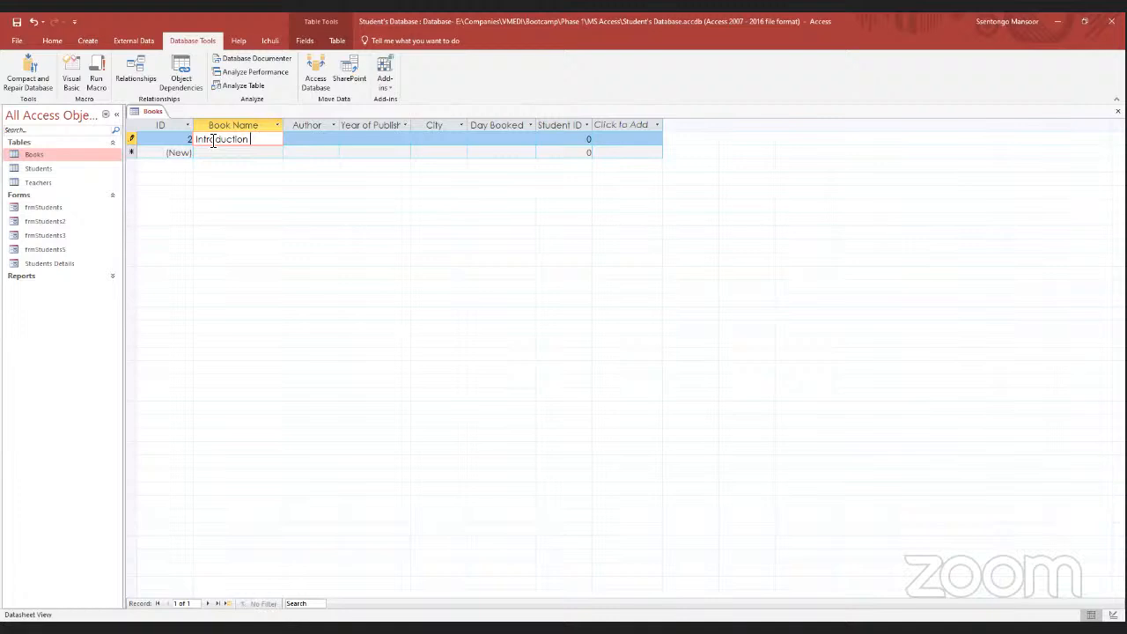
type("to Physics")
left_click(317, 138)
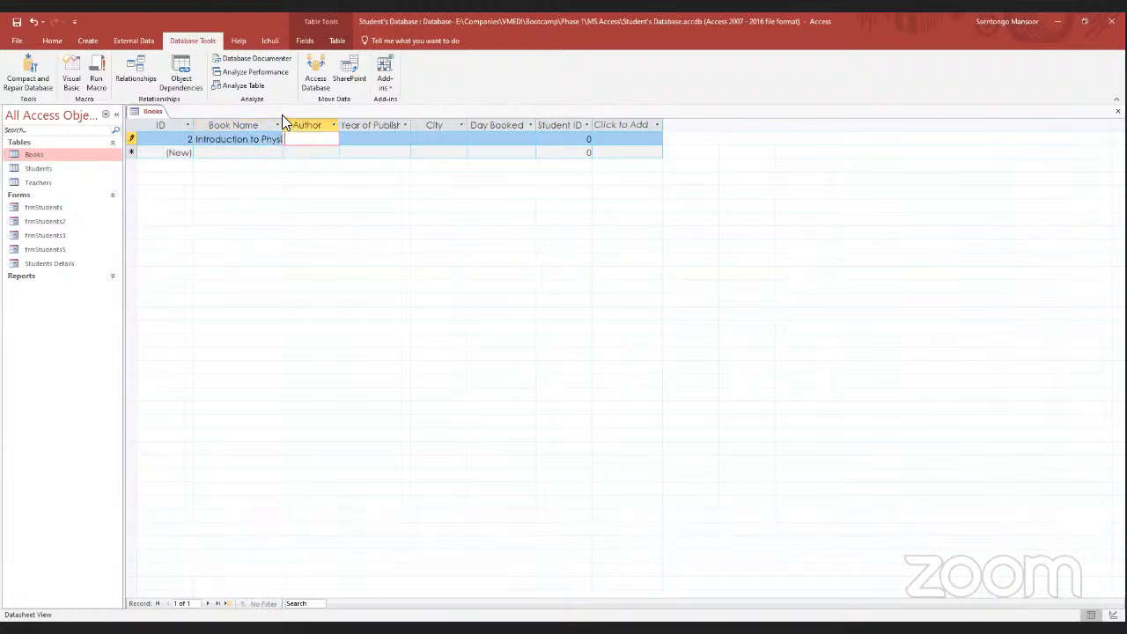
left_click_drag(287, 125, 293, 125)
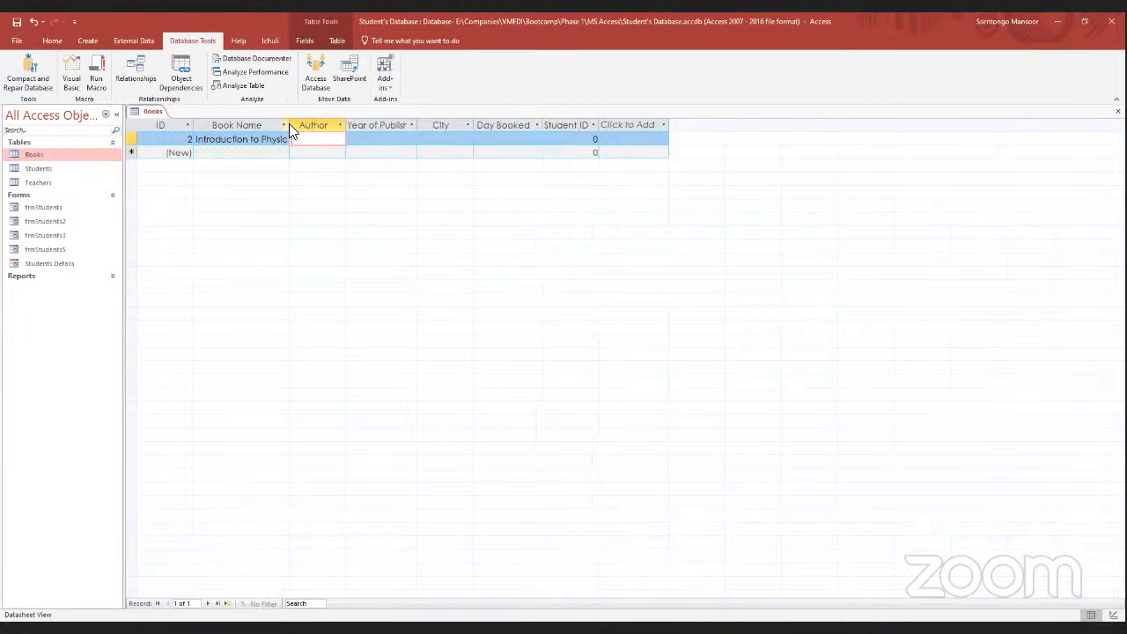
left_click(284, 125)
key("Escape")
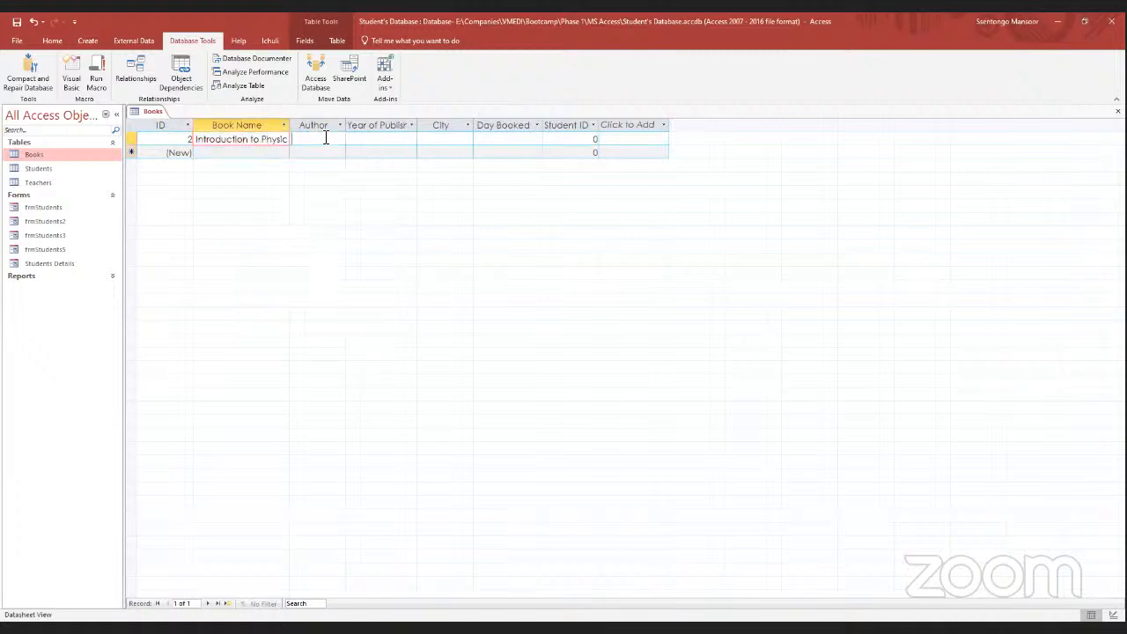
Fill in the author's name for Introduction to Physics and set its Year of Publishing to 7/26/2021.
left_click(325, 138)
key("Caps_Lock")
type("A")
key("Caps_Lock")
type("lbert")
key("Caps_Lock")
type("E")
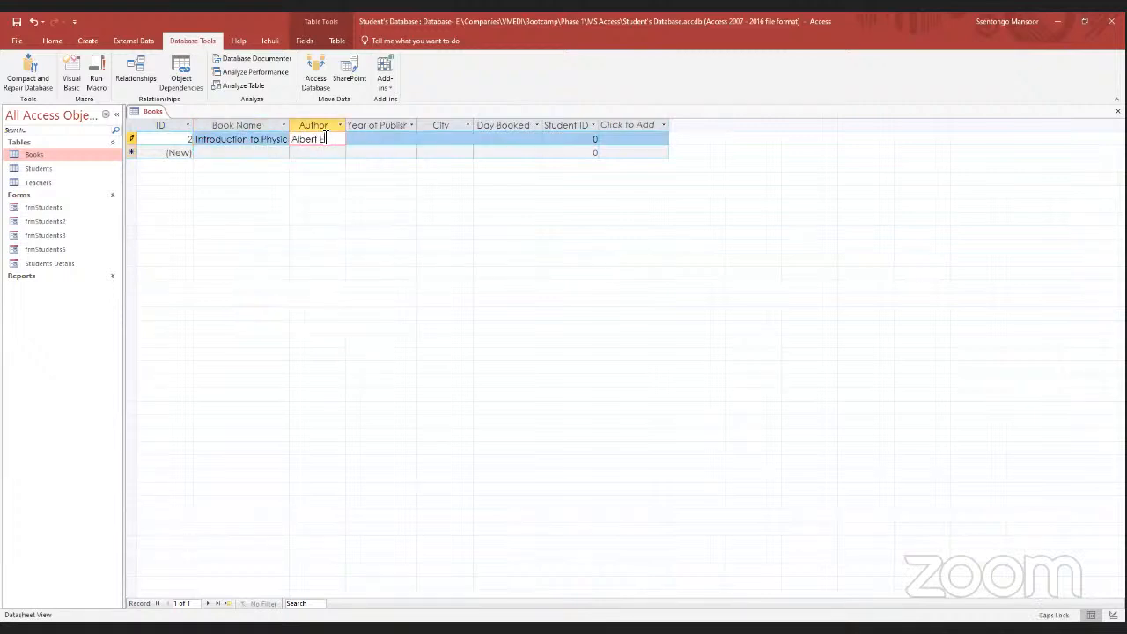
left_click(391, 141)
left_click(421, 138)
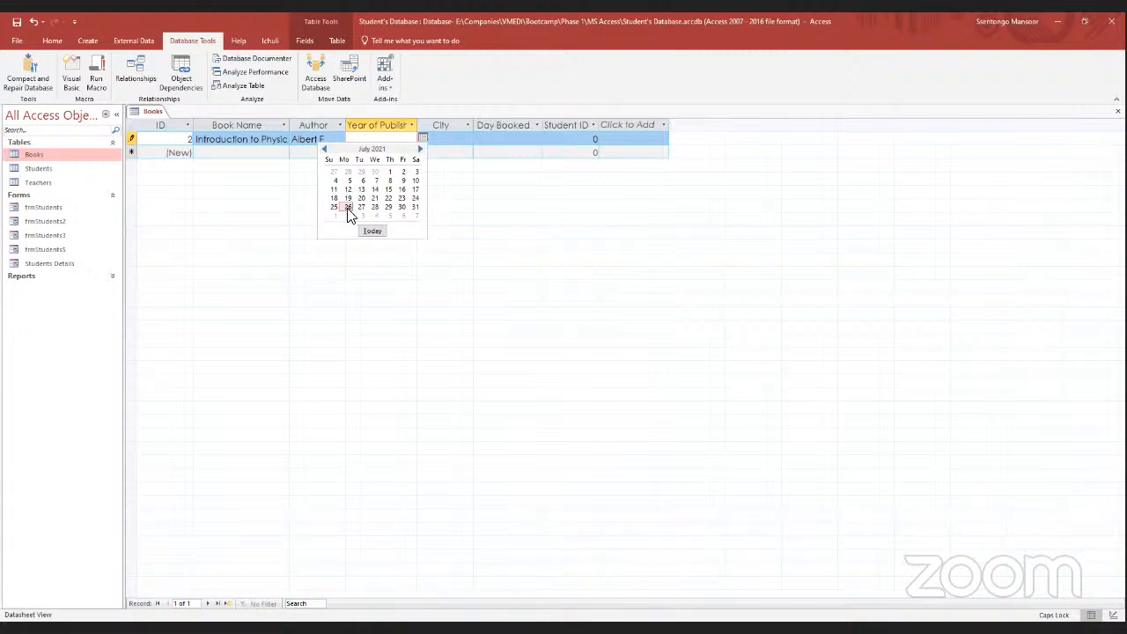
left_click(348, 208)
Enter London as the City of the Introduction to Physics record.
left_click(445, 139)
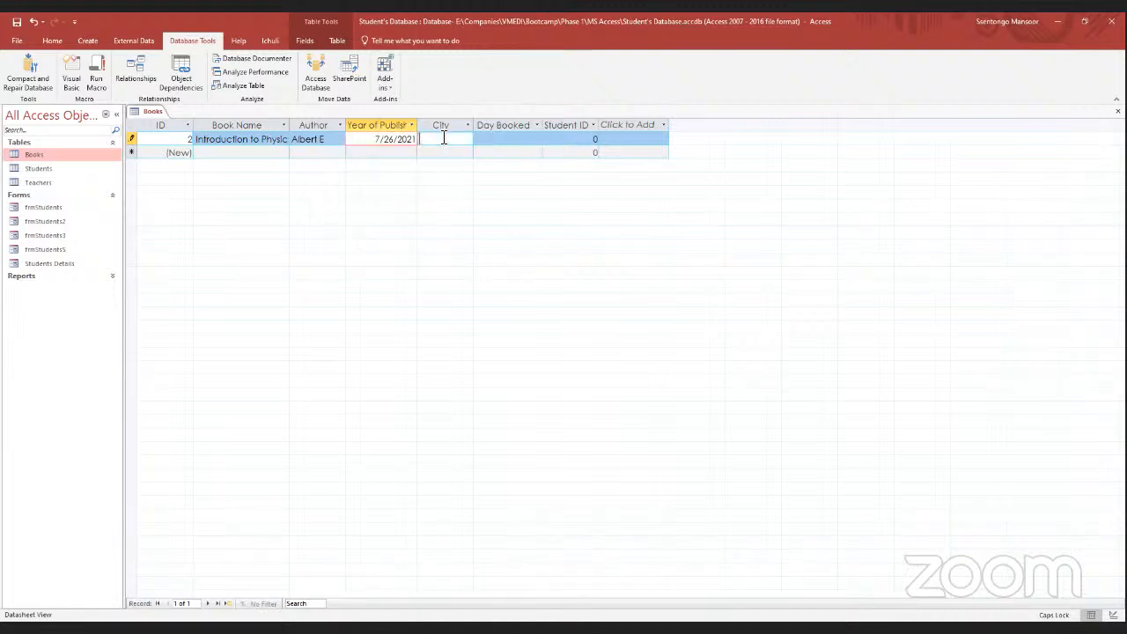
key("Caps_Lock")
type("l")
key("Caps_Lock")
type("ONDON")
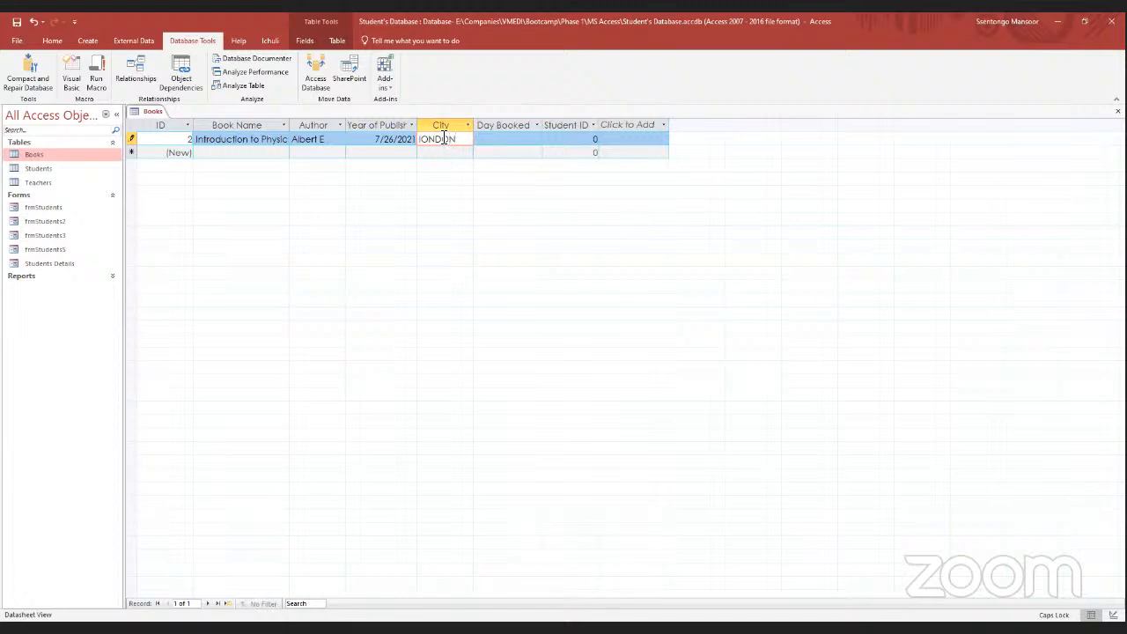
key("BackSpace")
key("BackSpace")
key("BackSpace")
key("BackSpace")
key("BackSpace")
key("BackSpace")
type("L")
key("Caps_Lock")
type("ondon")
Set the Day Booked of the Introduction to Physics record to 7/25/2021.
left_click(509, 136)
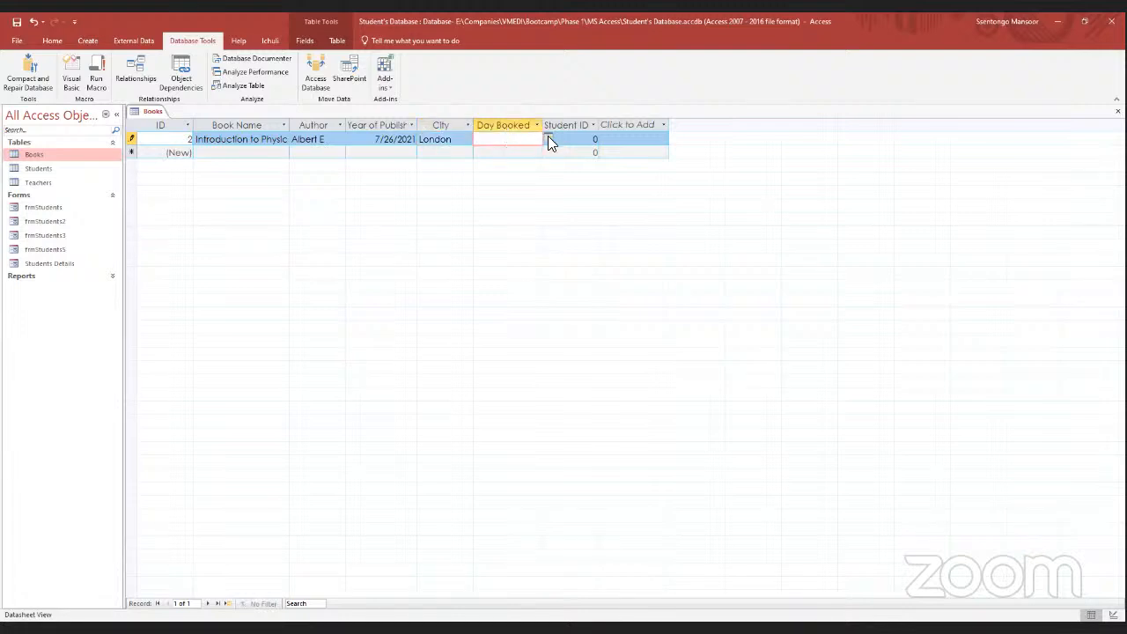
left_click(548, 137)
left_click(460, 208)
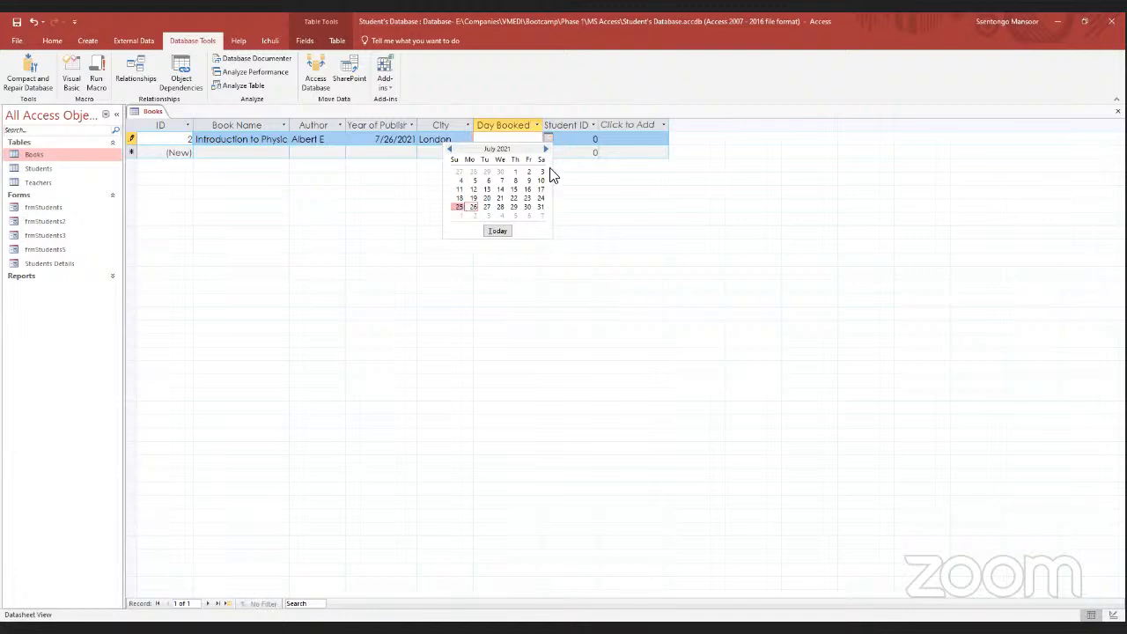
Look up the third student's ID in the Students table and enter 4 as the Student ID for Introduction to Physics.
left_click(590, 139)
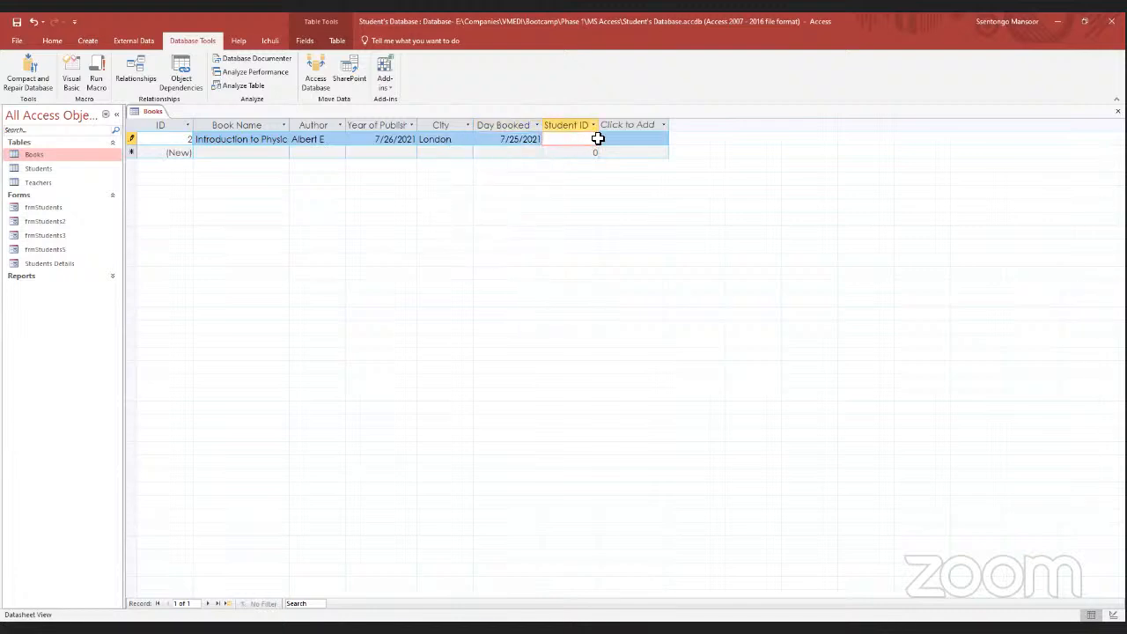
left_click_drag(599, 140, 597, 138)
left_click(595, 141)
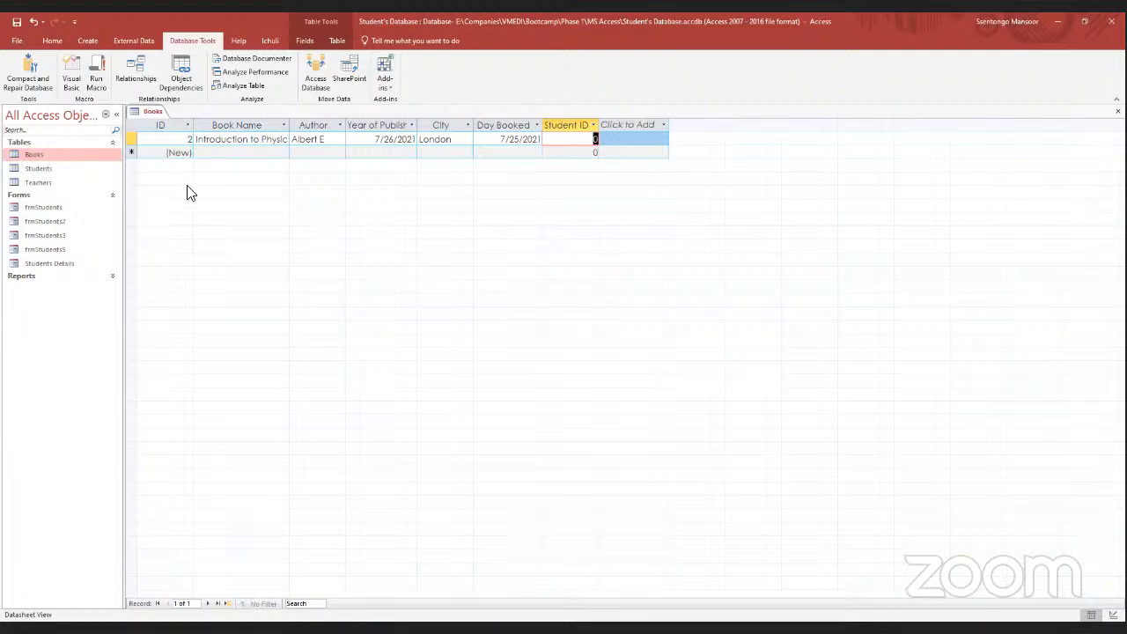
double_click(44, 169)
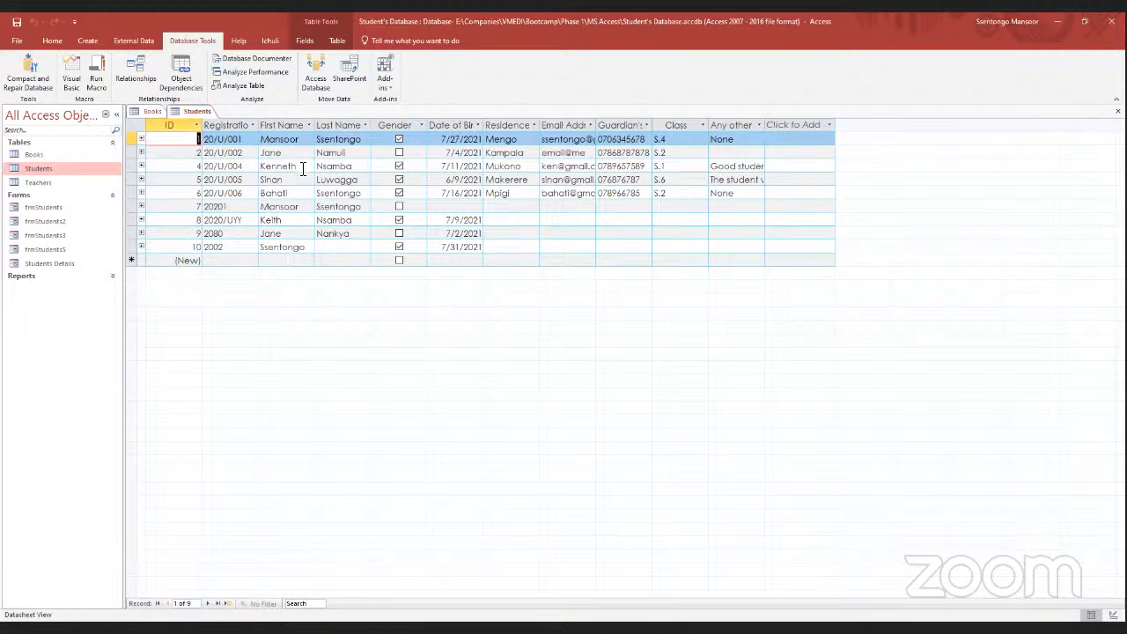
left_click(199, 166)
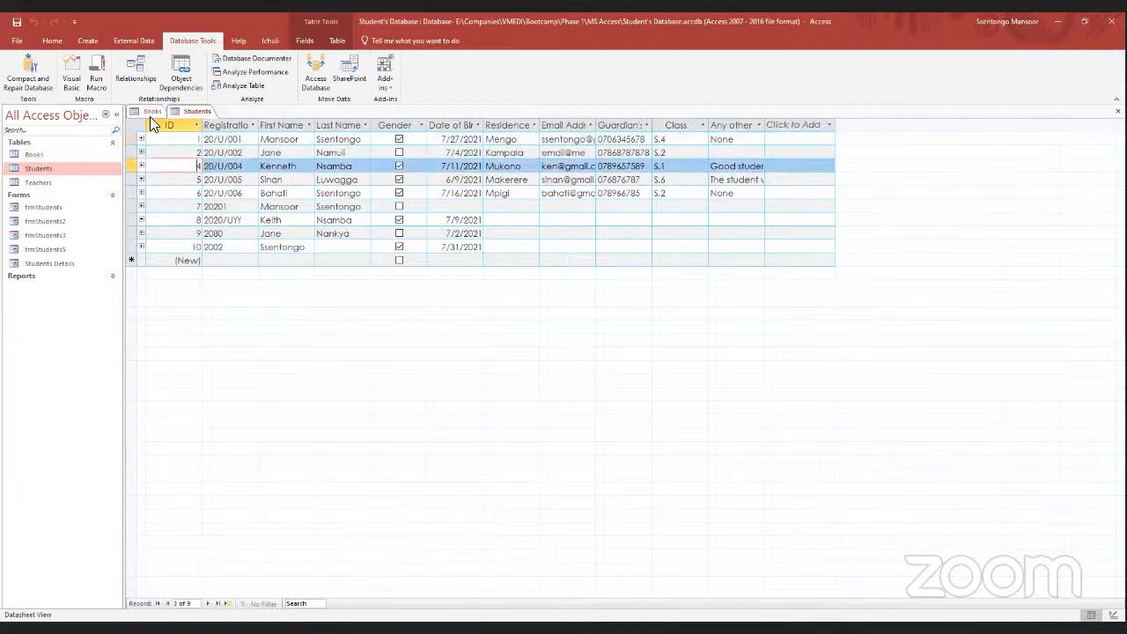
left_click(152, 112)
type("4")
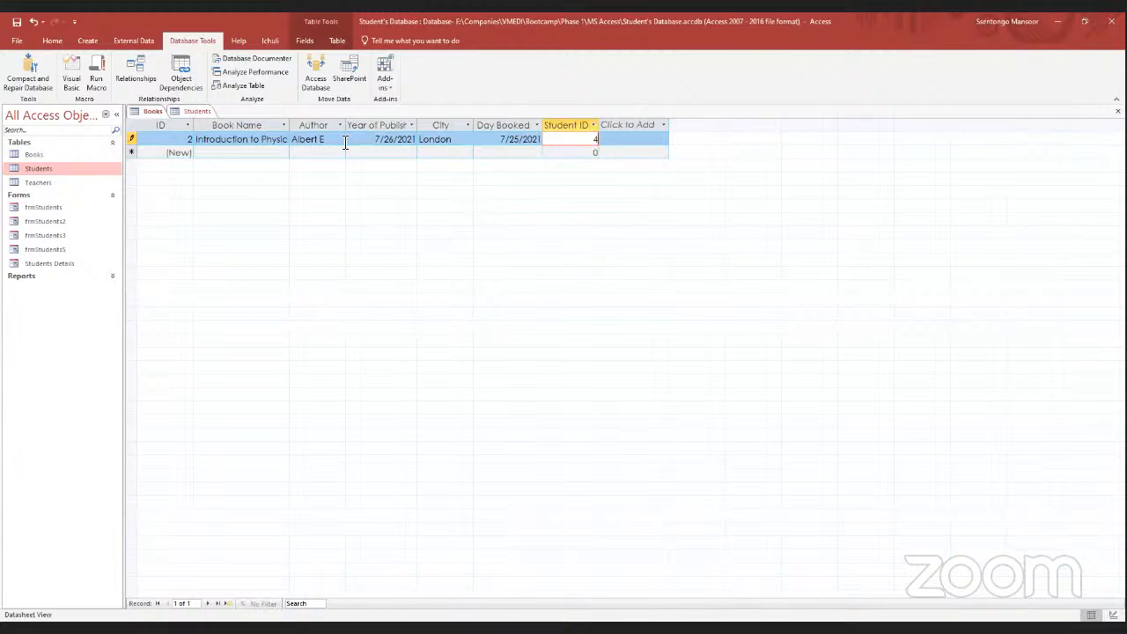
Start a second Books record with the Book Name Advanced Mechanics.
left_click(213, 154)
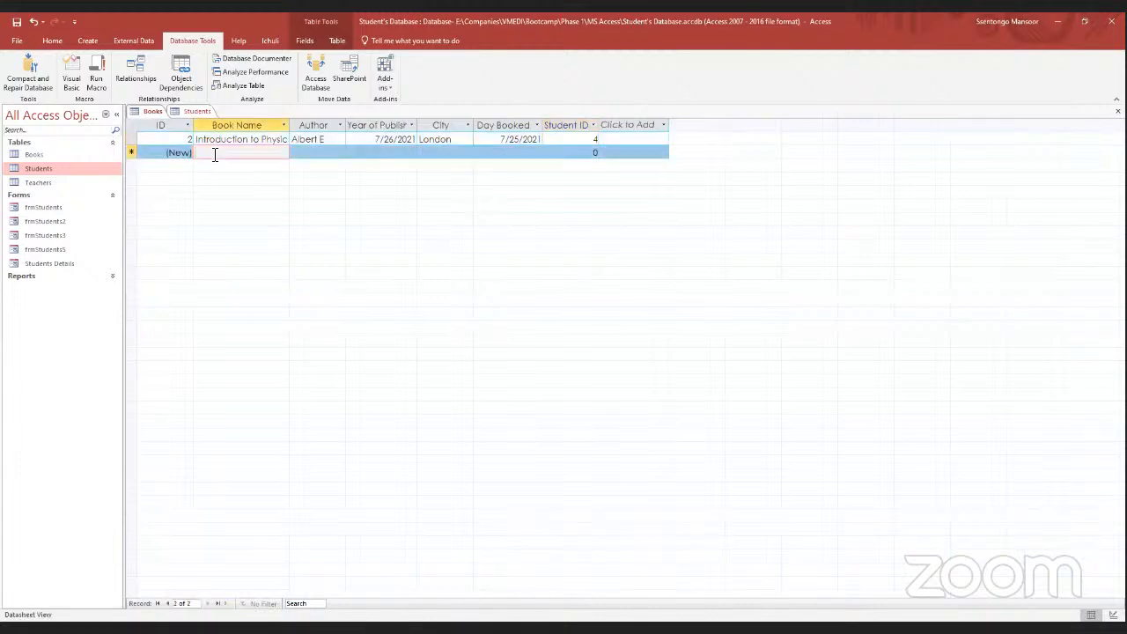
type("Intr")
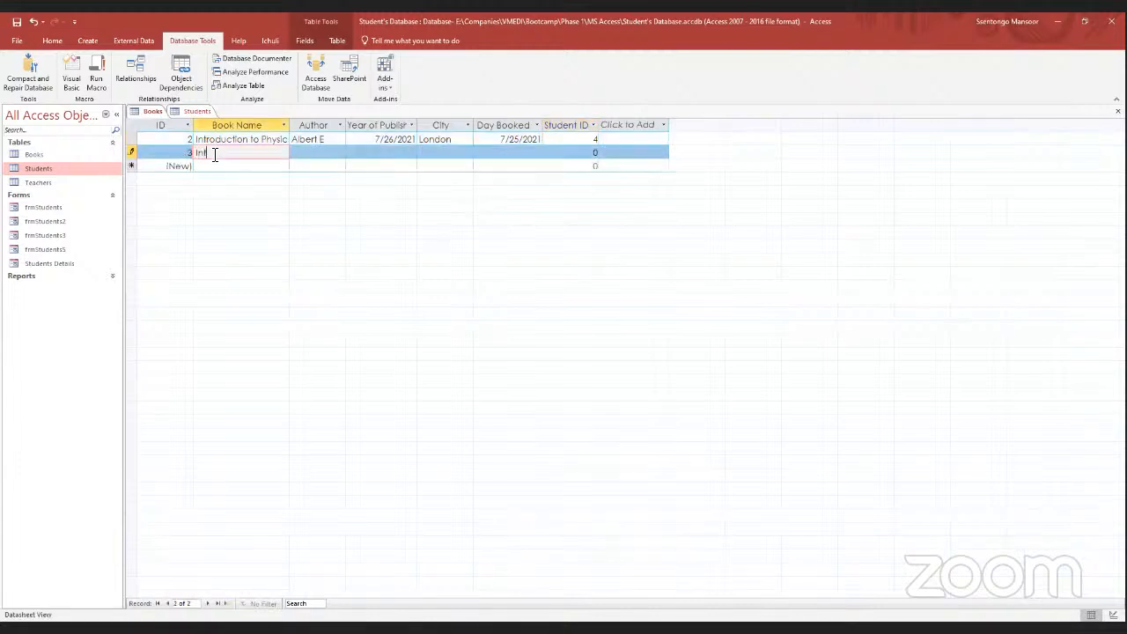
key("BackSpace")
key("BackSpace")
key("BackSpace")
key("BackSpace")
type("Advanced E")
key("BackSpace")
type("Mechanics")
Fill in the author's name for the Advanced Mechanics record.
key("Tab")
key("Caps_Lock")
type("P")
key("Caps_Lock")
type("eter")
key("Caps_Lock")
type("L.")
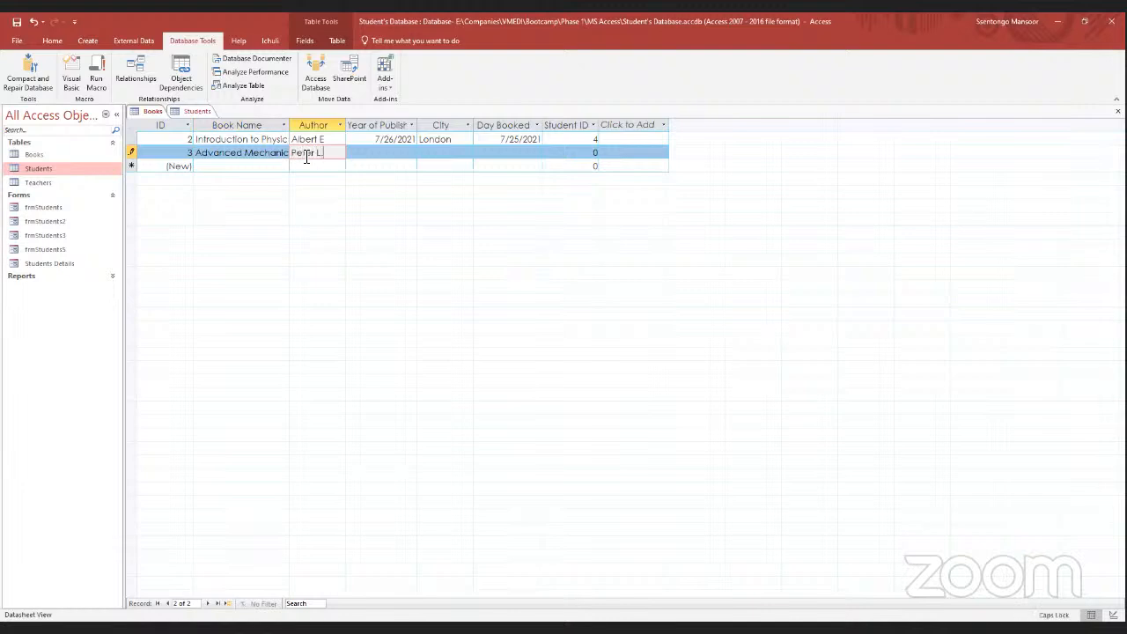
Set the Year of Publishing of the Advanced Mechanics record to 7/28/2021.
left_click(387, 163)
left_click(403, 142)
left_click(398, 165)
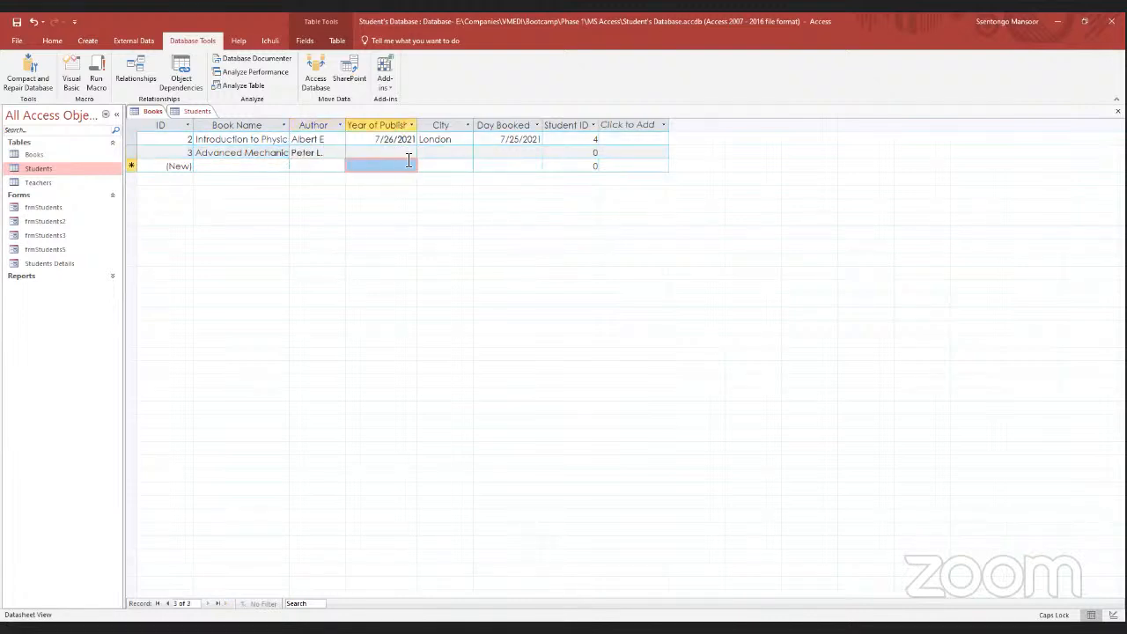
left_click(408, 155)
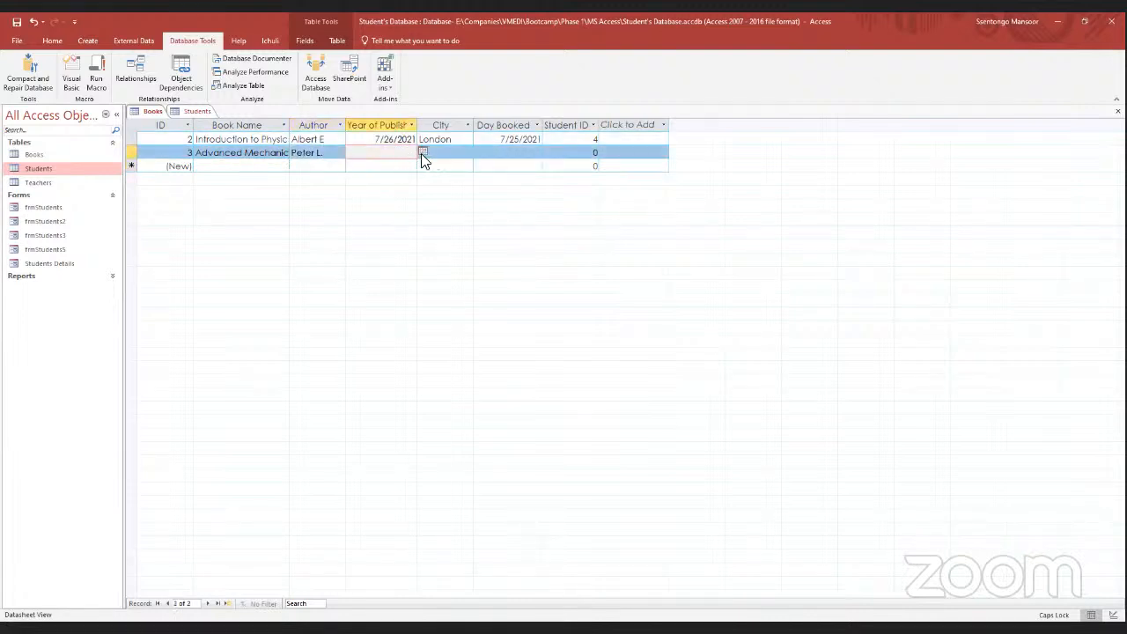
left_click(422, 152)
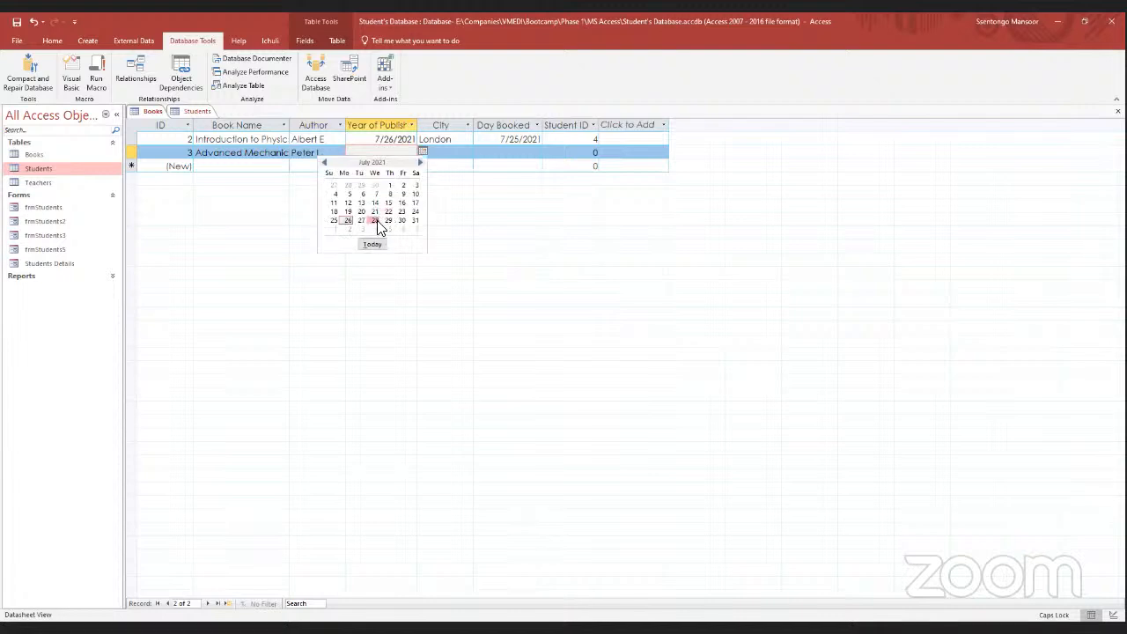
left_click(376, 221)
Enter New York as the City of Advanced Mechanics and set its Day Booked to 7/18/2021.
left_click(463, 156)
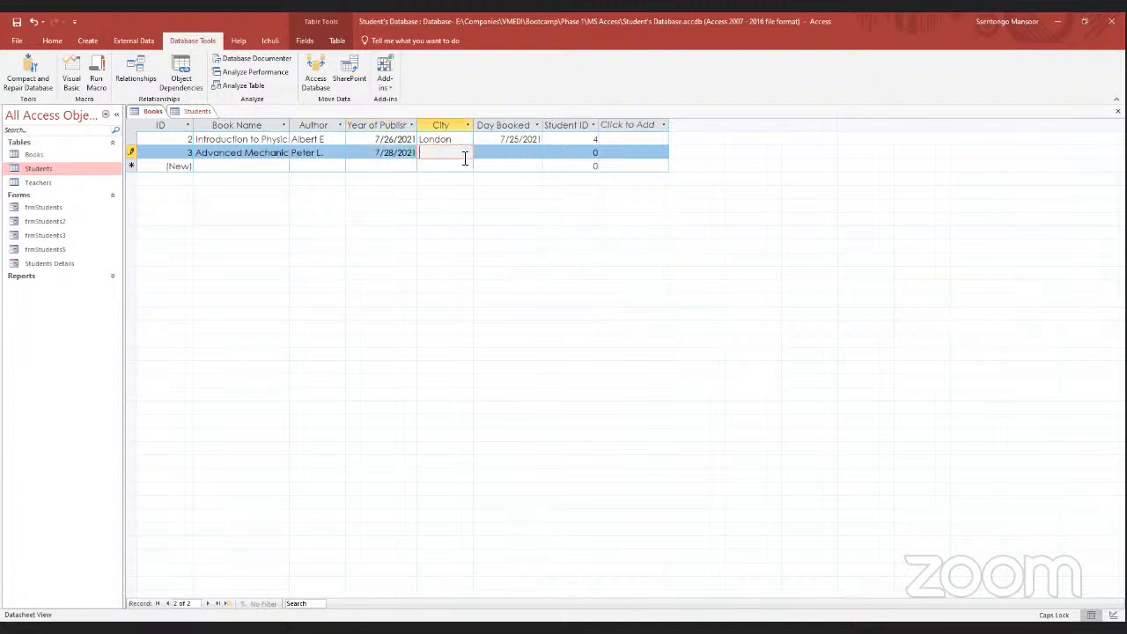
key("Caps_Lock")
type("New York")
left_click(498, 159)
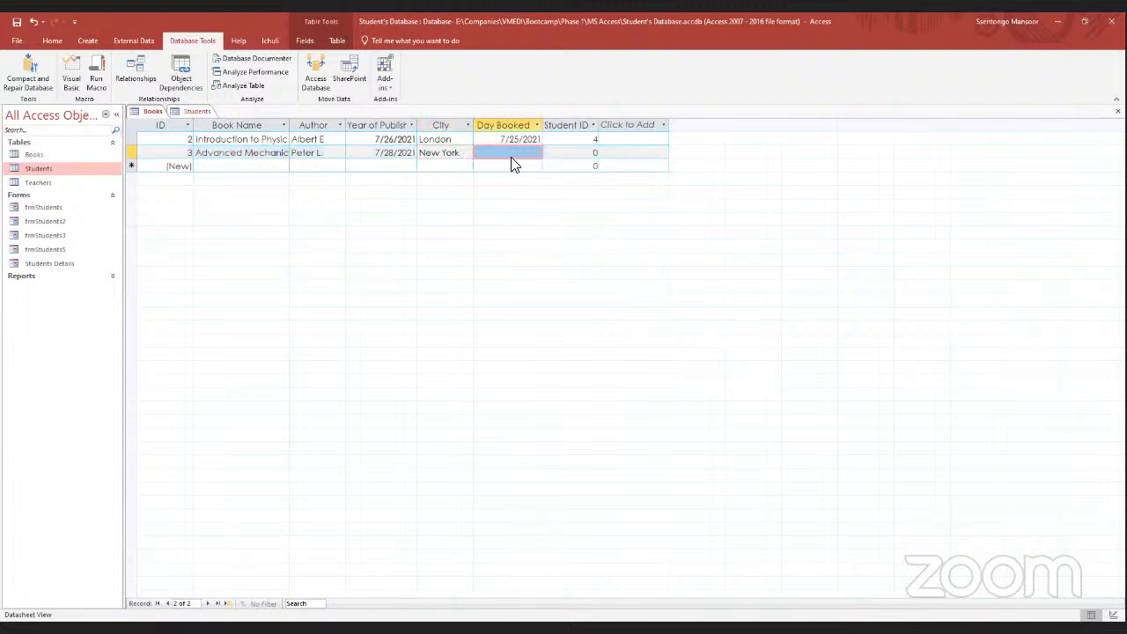
left_click(535, 154)
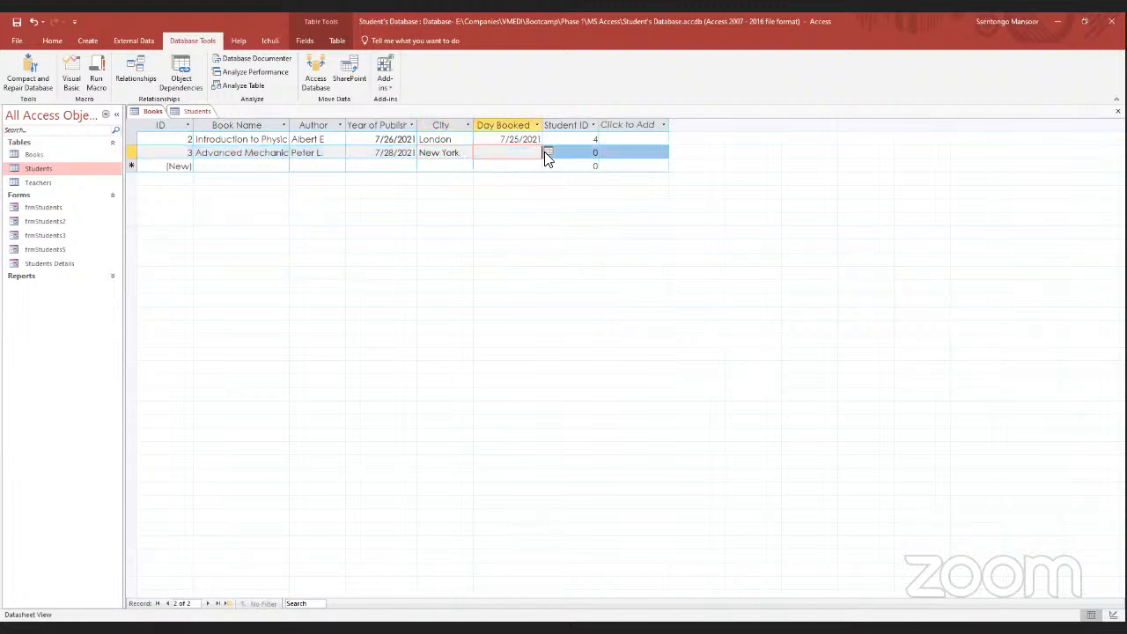
left_click(546, 151)
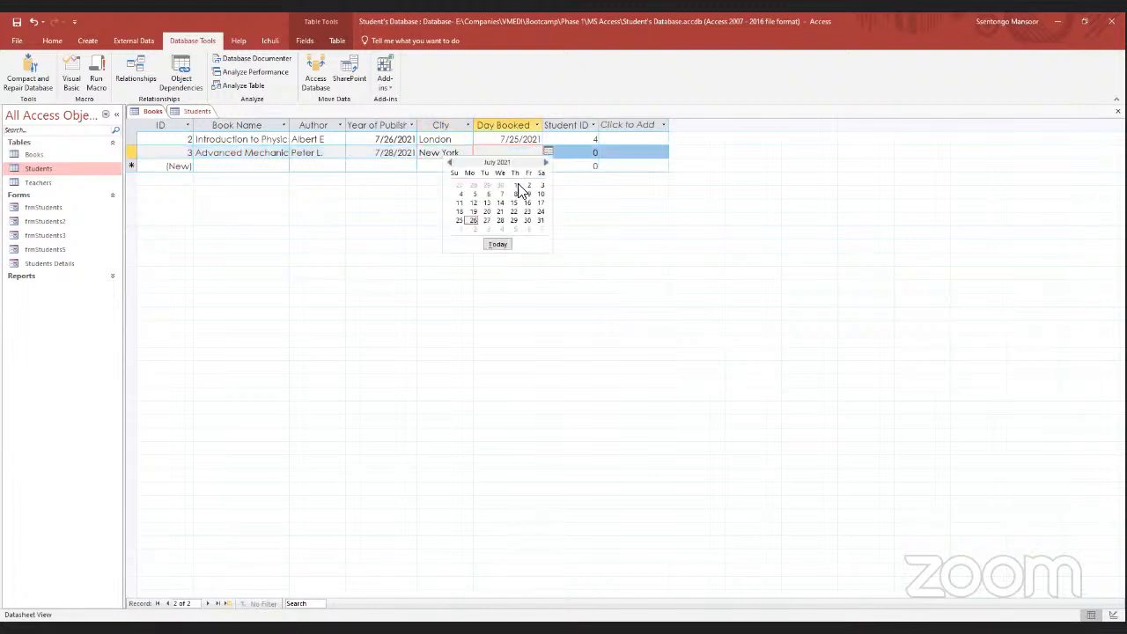
left_click(458, 211)
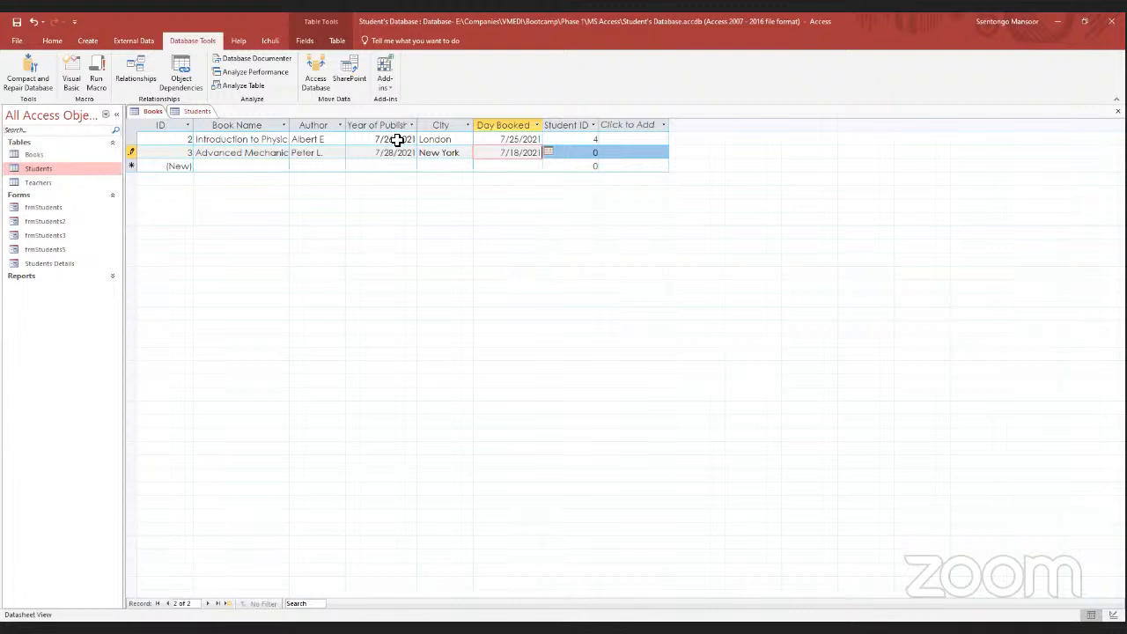
Check the student IDs in the Students table and set the Student ID of the Advanced Mechanics record to 2.
left_click(578, 157)
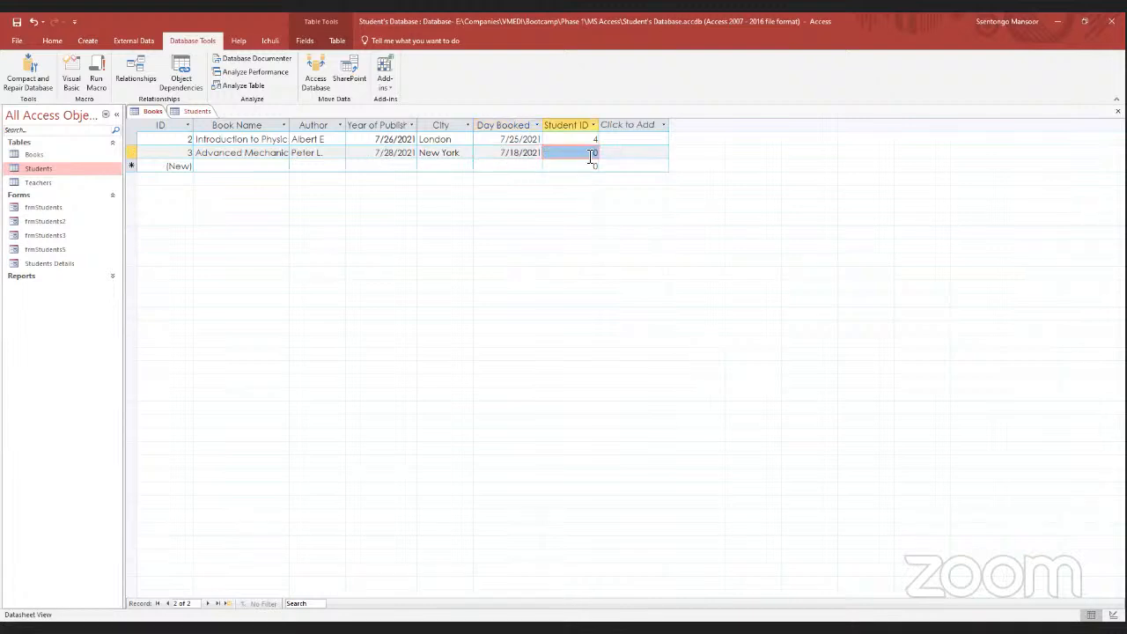
key("Tab")
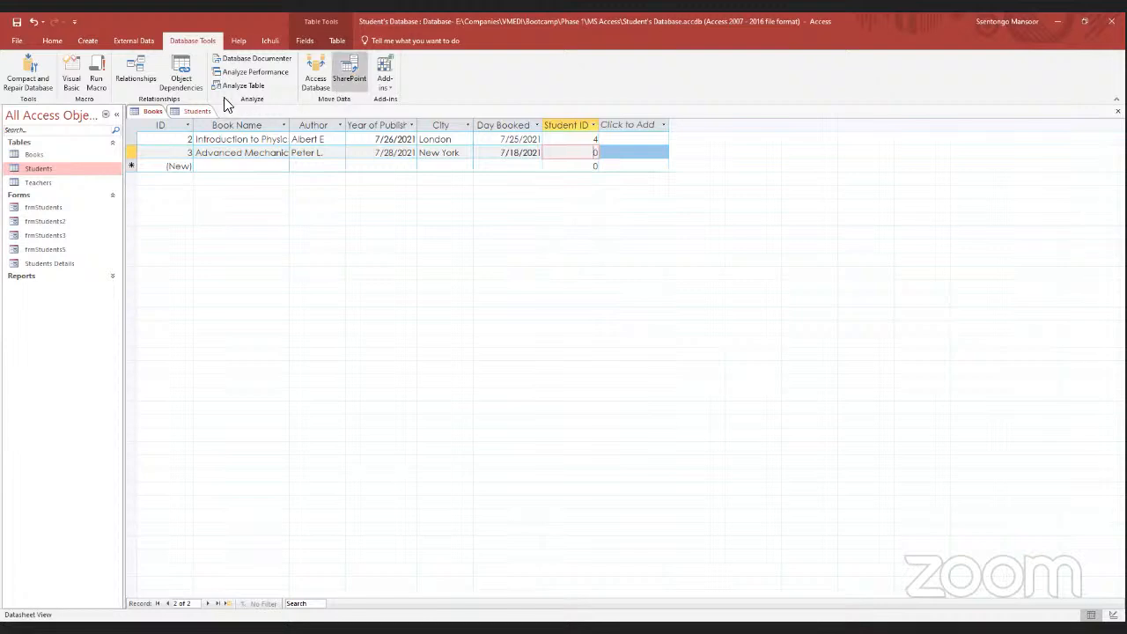
left_click(187, 112)
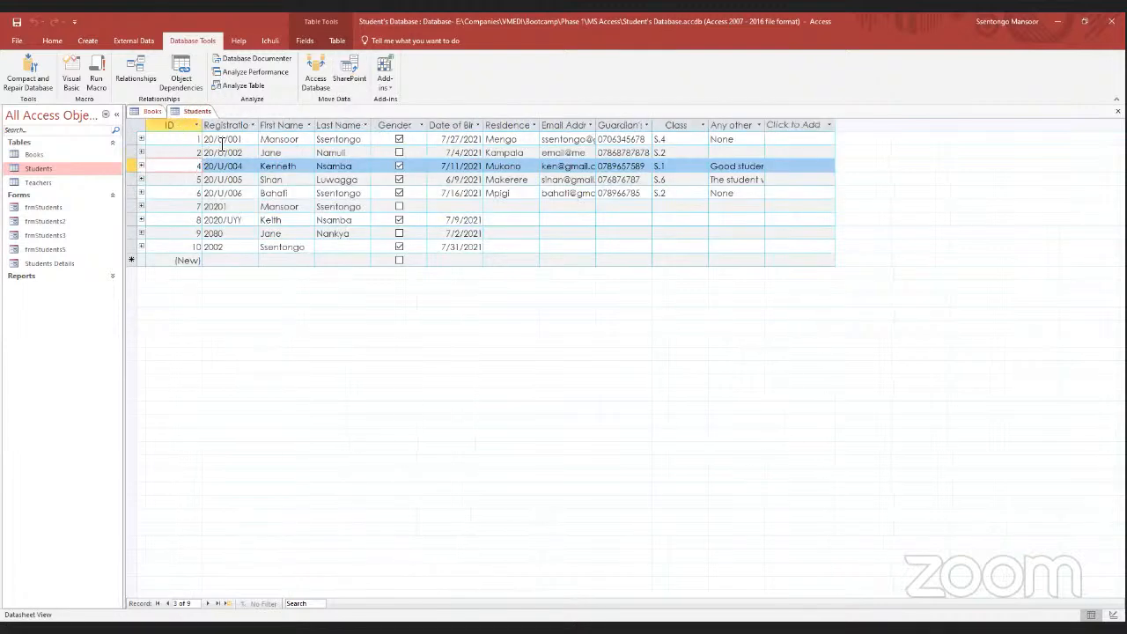
left_click(152, 111)
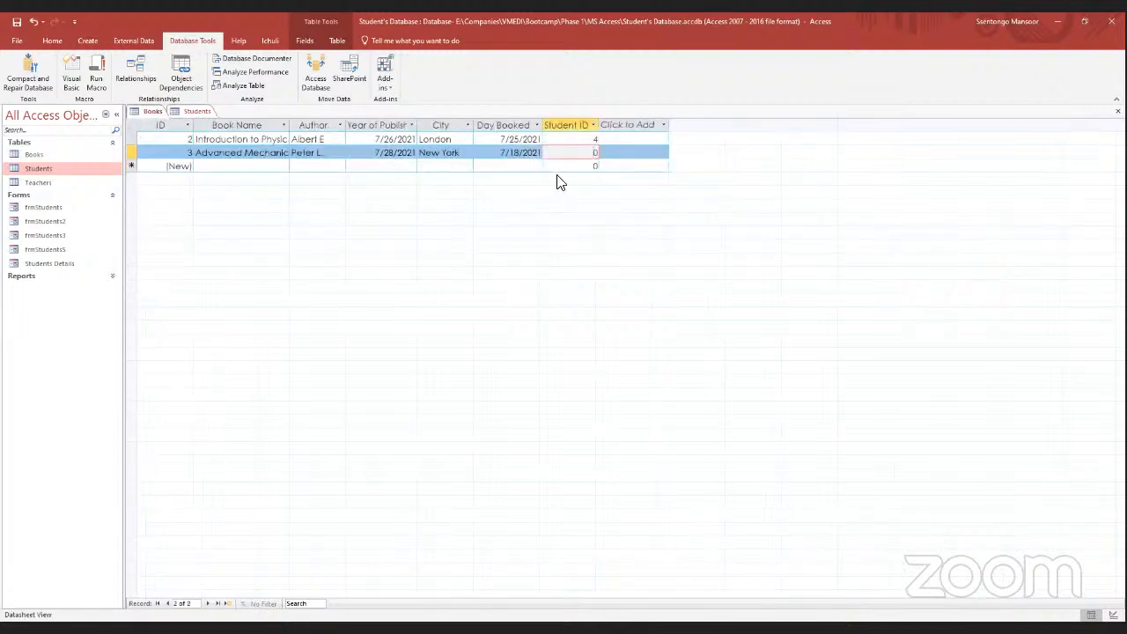
key("BackSpace")
Save the Books table and the Students table.
right_click(155, 112)
left_click(173, 124)
left_click(203, 112)
right_click(208, 113)
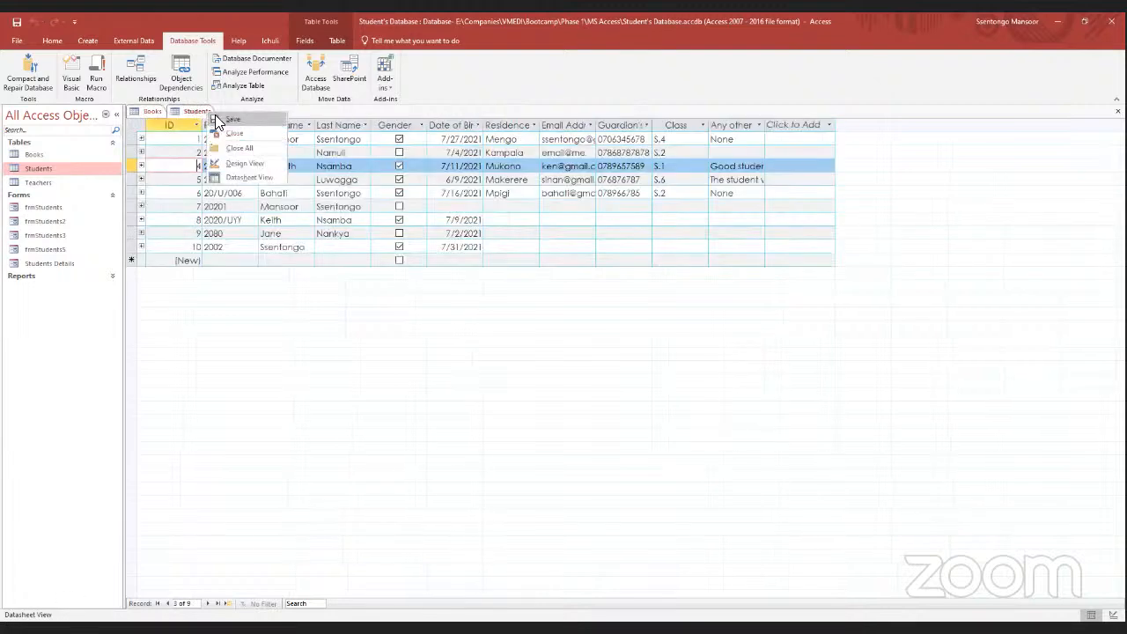
right_click(153, 113)
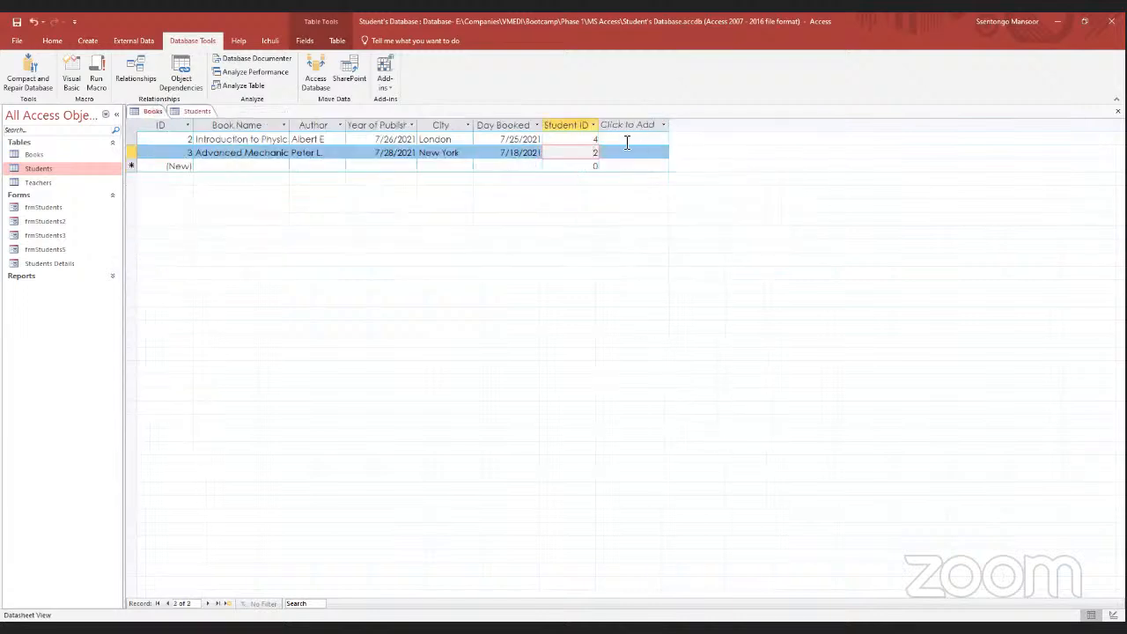
Compare the Student ID values in the Books table with the ID column of the Students table.
left_click(593, 140)
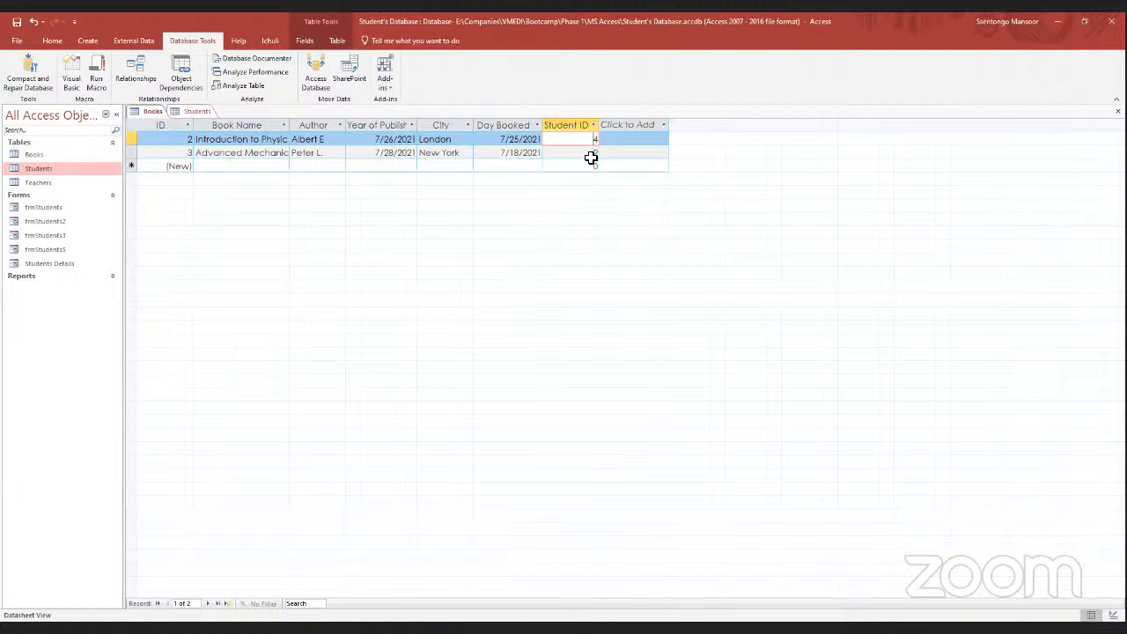
left_click(189, 111)
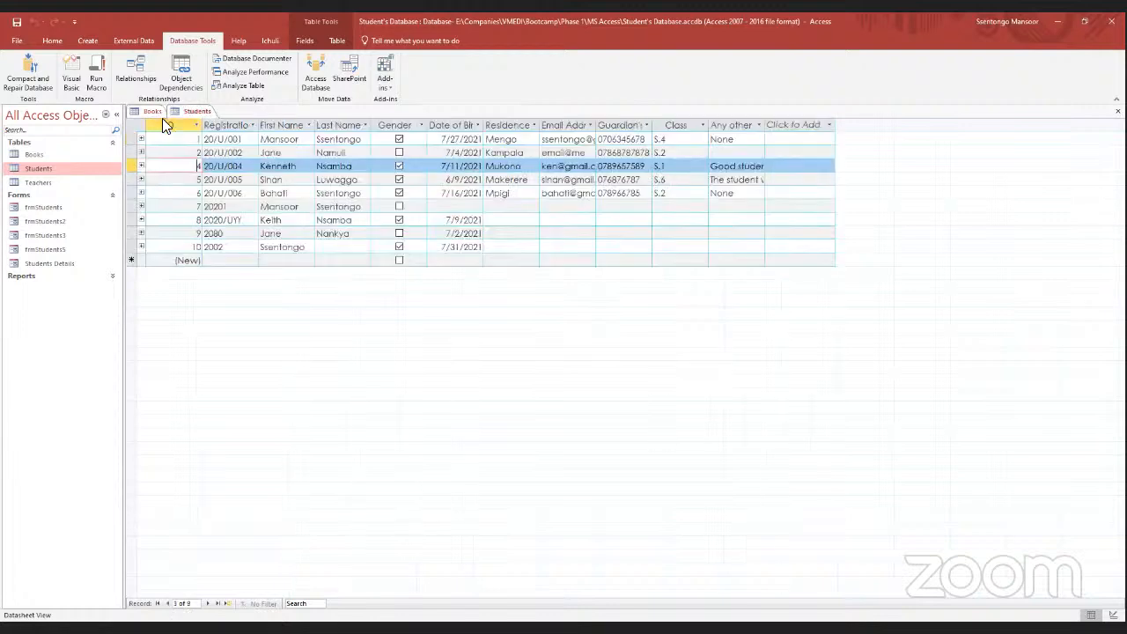
left_click(153, 113)
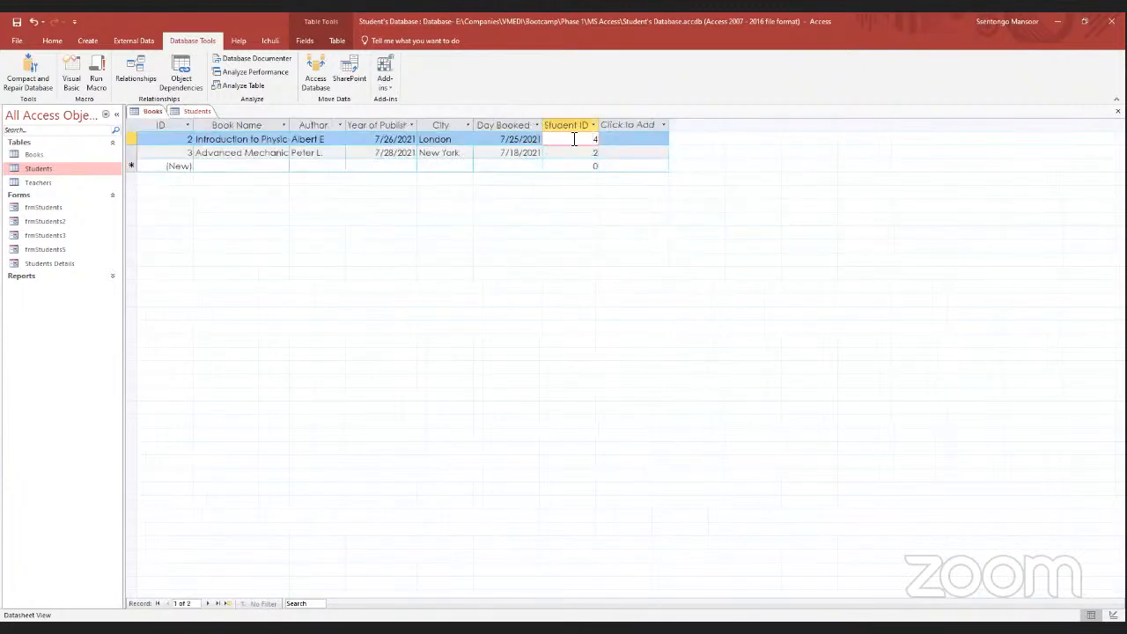
left_click(195, 112)
left_click(155, 123)
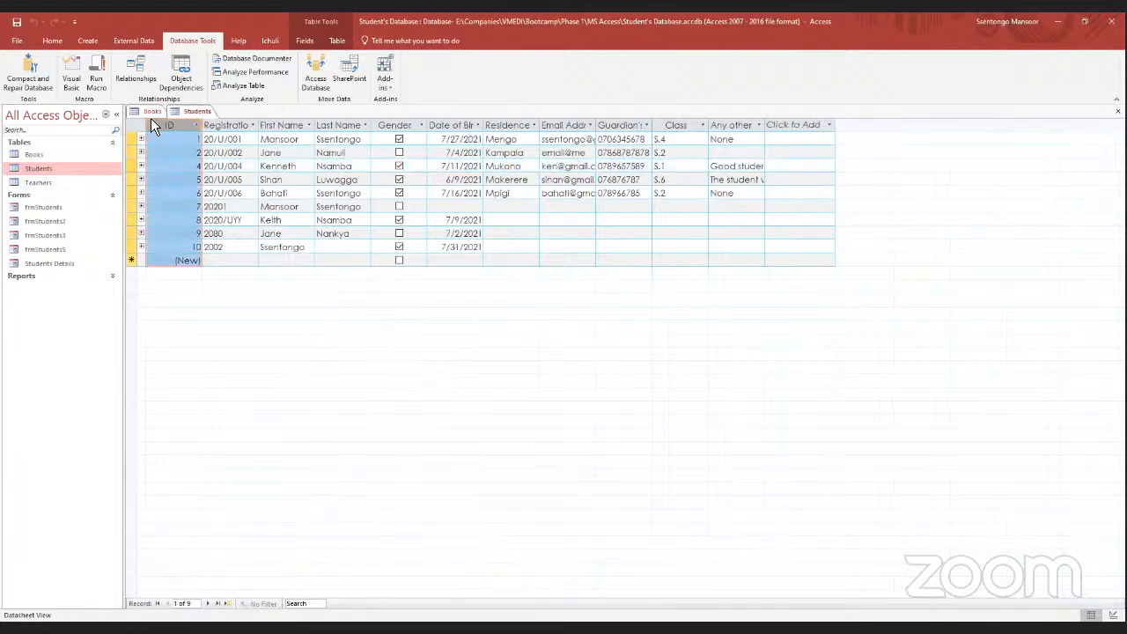
View the books linked to the student with ID 1 and check them against the Books table.
right_click(164, 120)
left_click(182, 116)
left_click(141, 139)
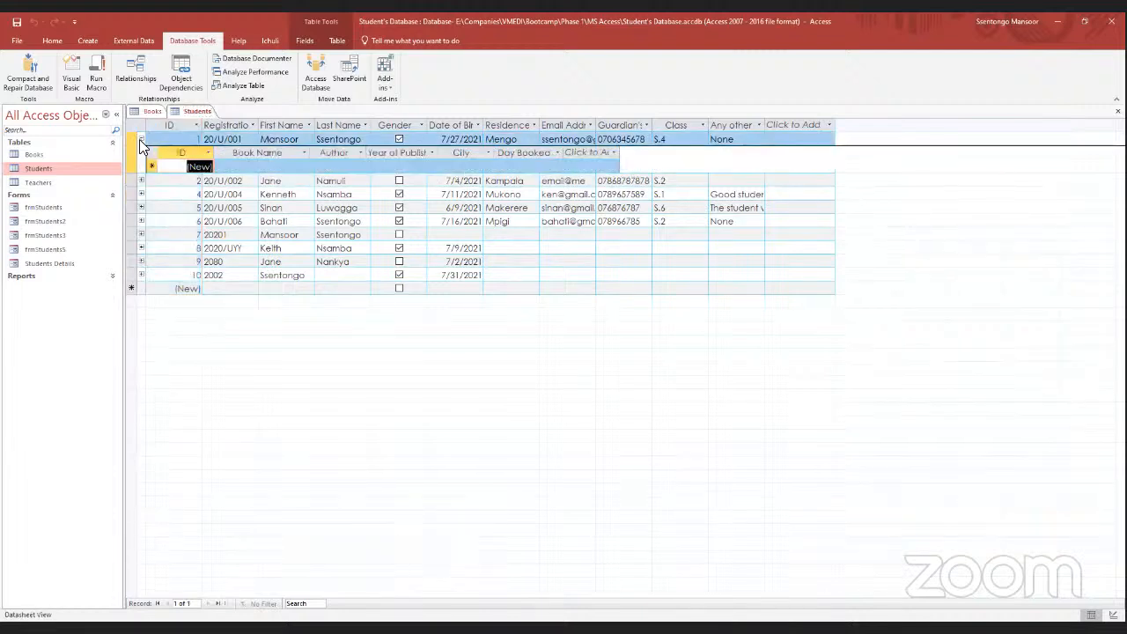
left_click(141, 139)
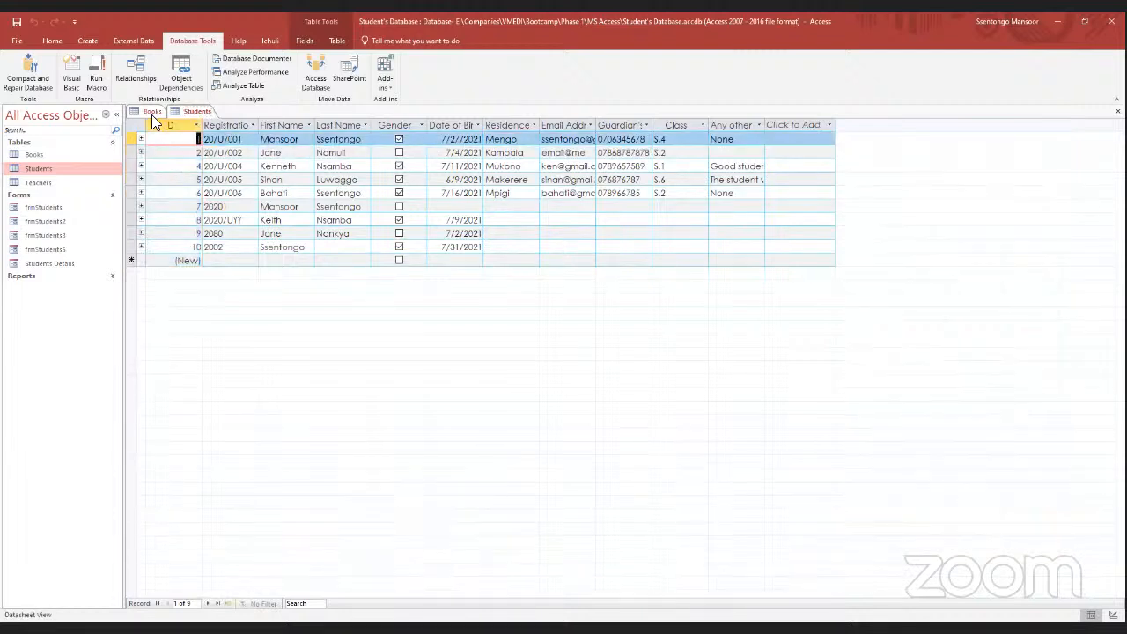
left_click(150, 112)
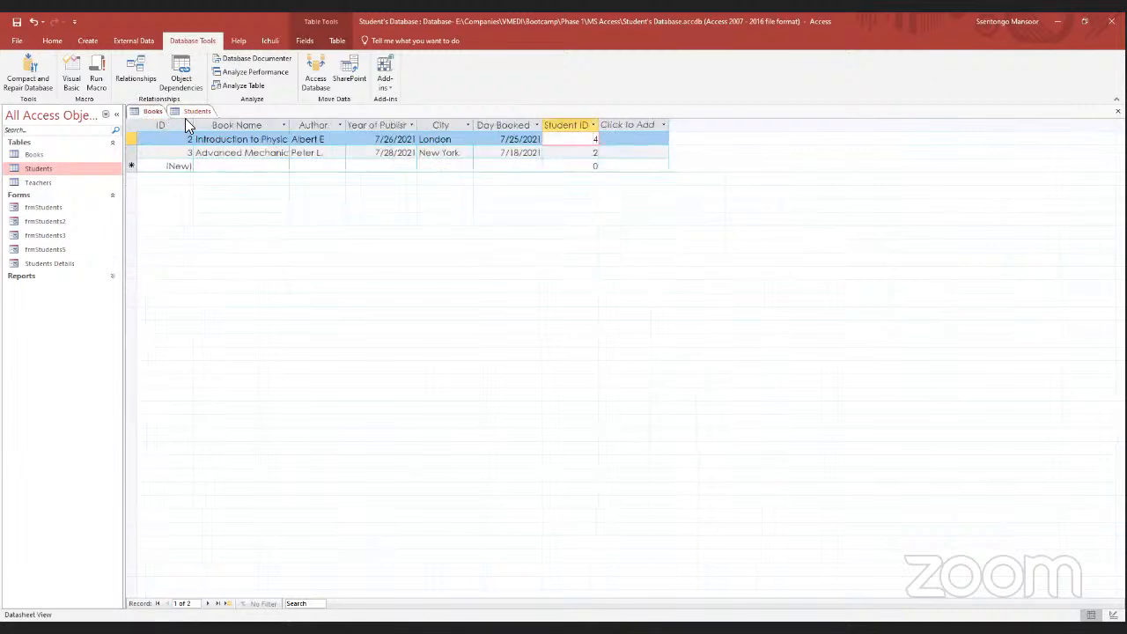
left_click(186, 125)
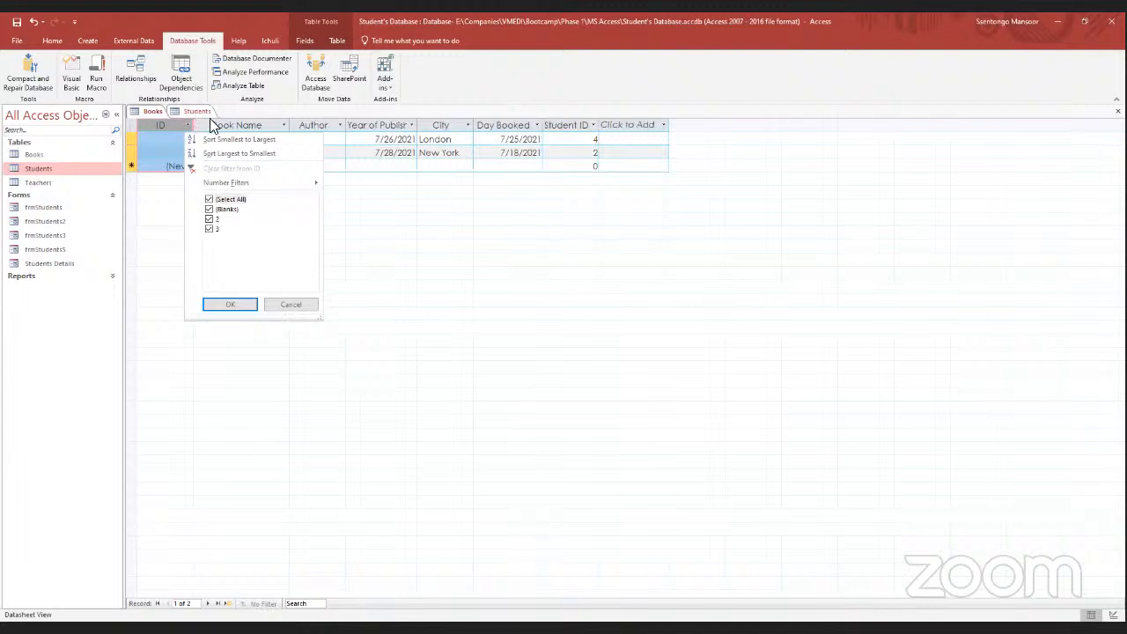
left_click(192, 112)
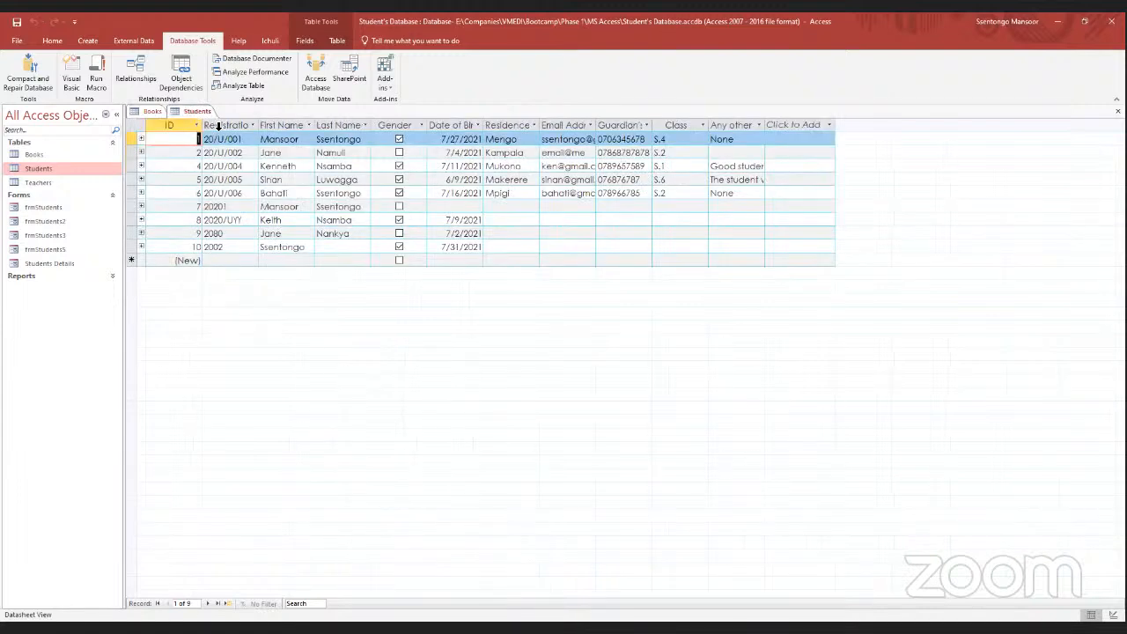
Expand and collapse the linked book records of the students with IDs 2, 4 and 6.
left_click(140, 153)
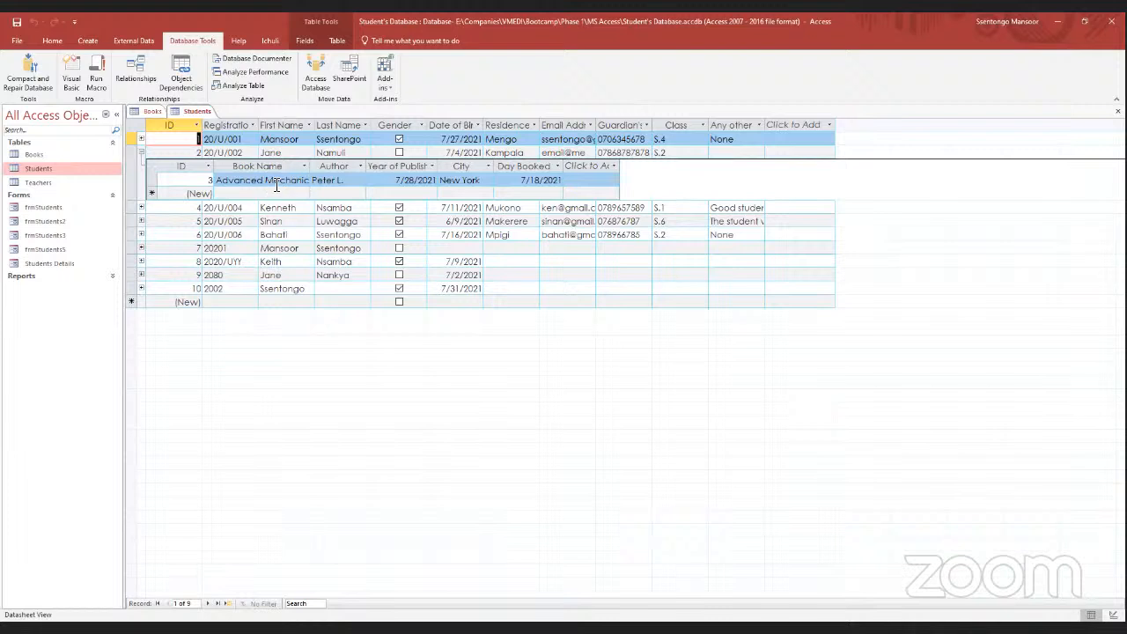
left_click(142, 153)
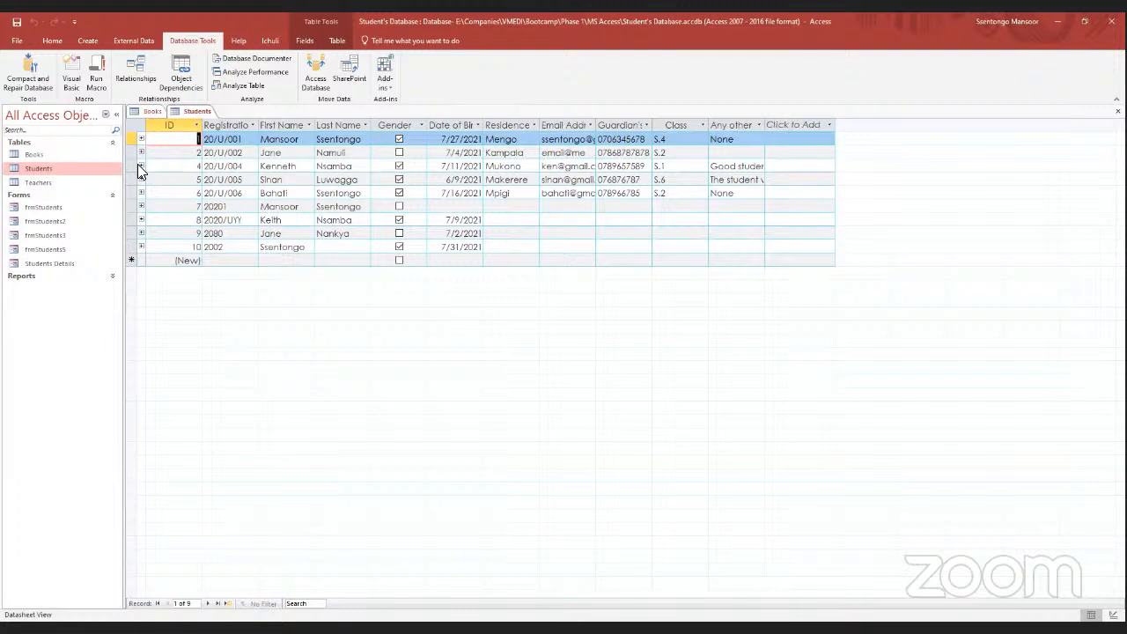
left_click(141, 166)
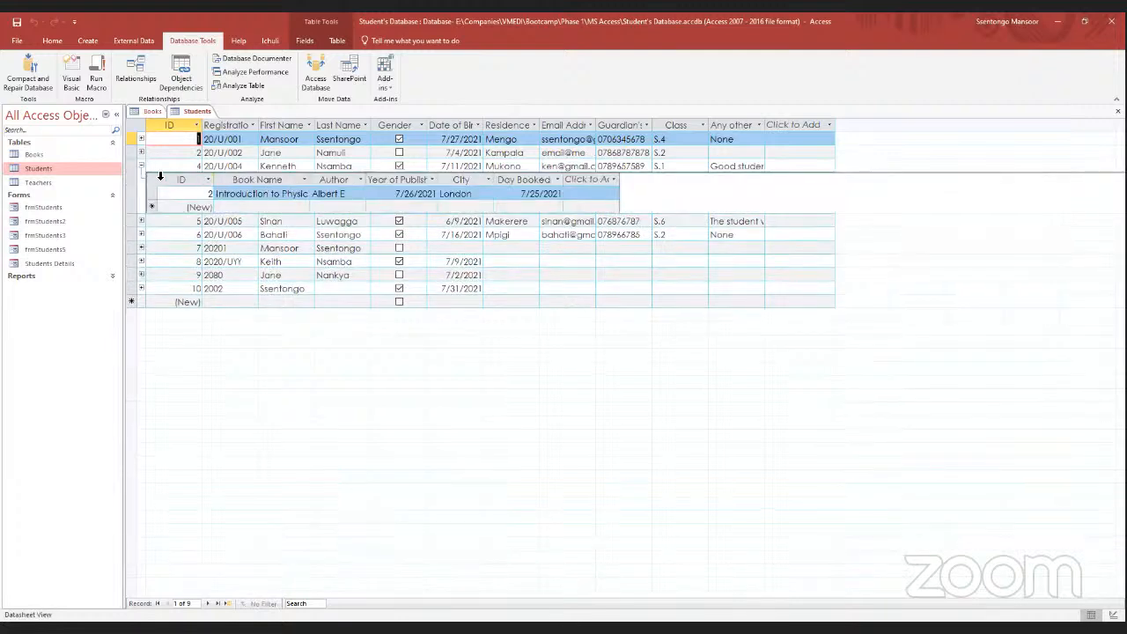
left_click(142, 167)
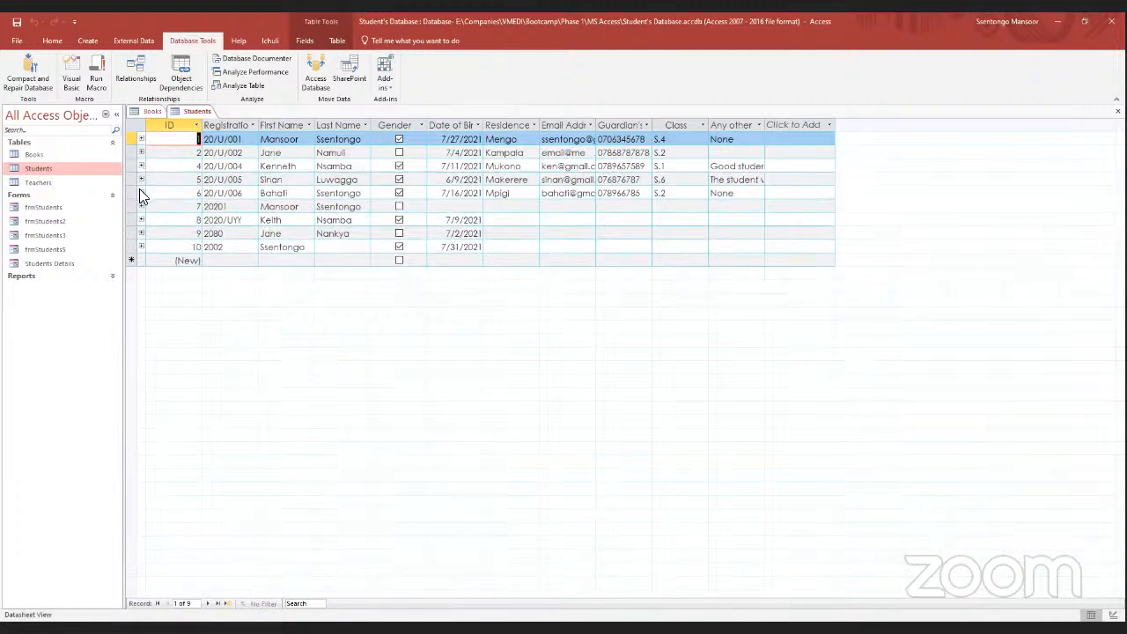
left_click(141, 194)
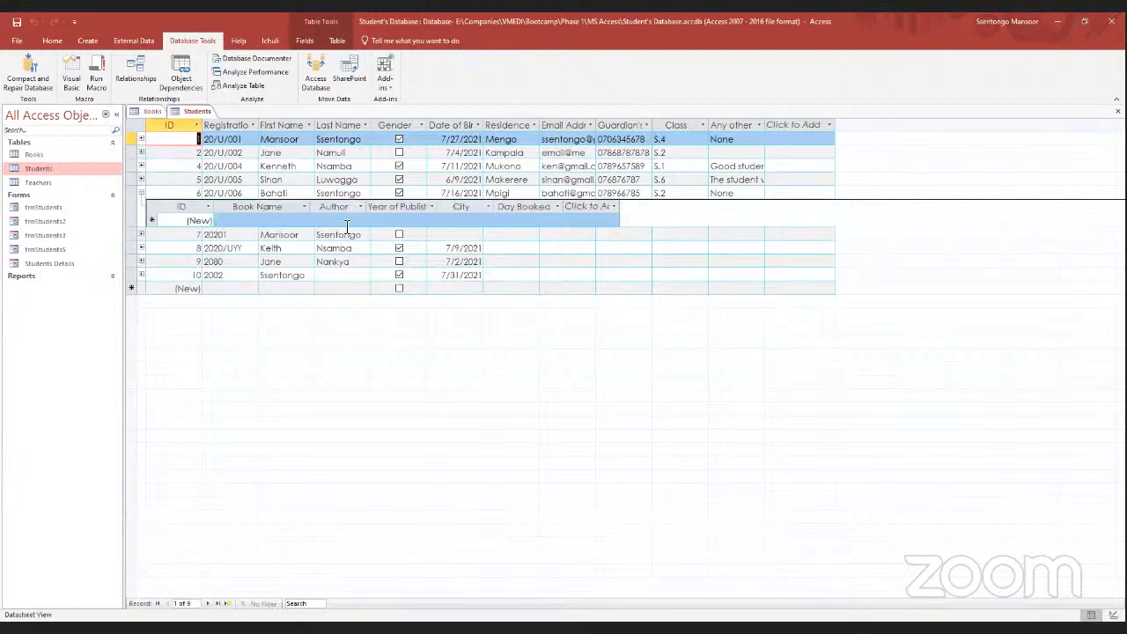
left_click(141, 194)
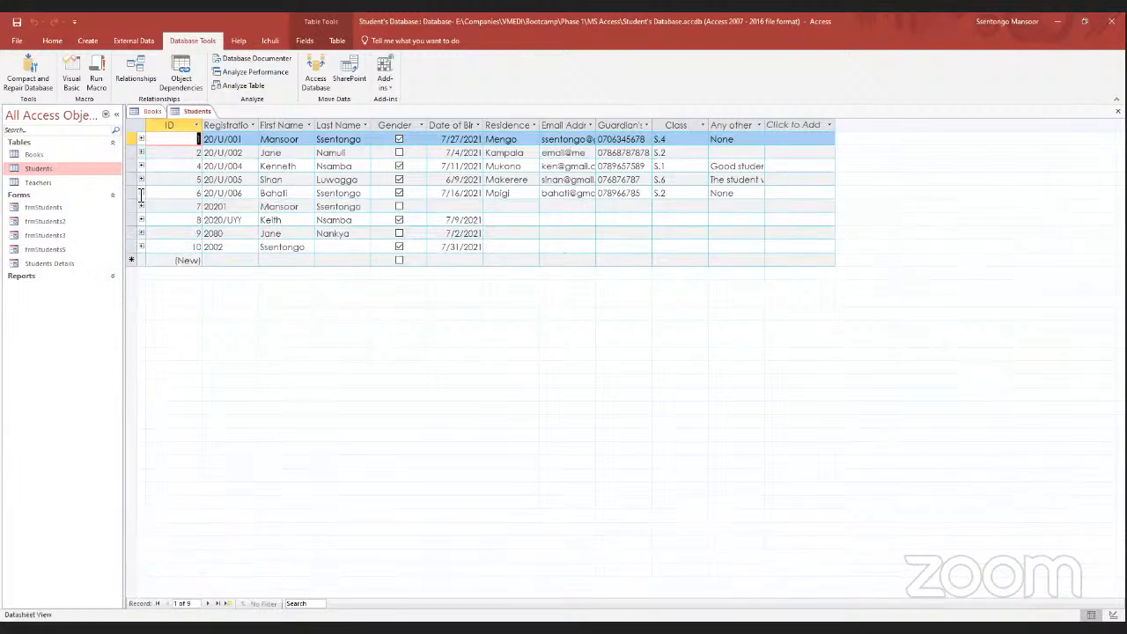
Review the Books table again and recheck the linked book records of the student with ID 1.
left_click(155, 112)
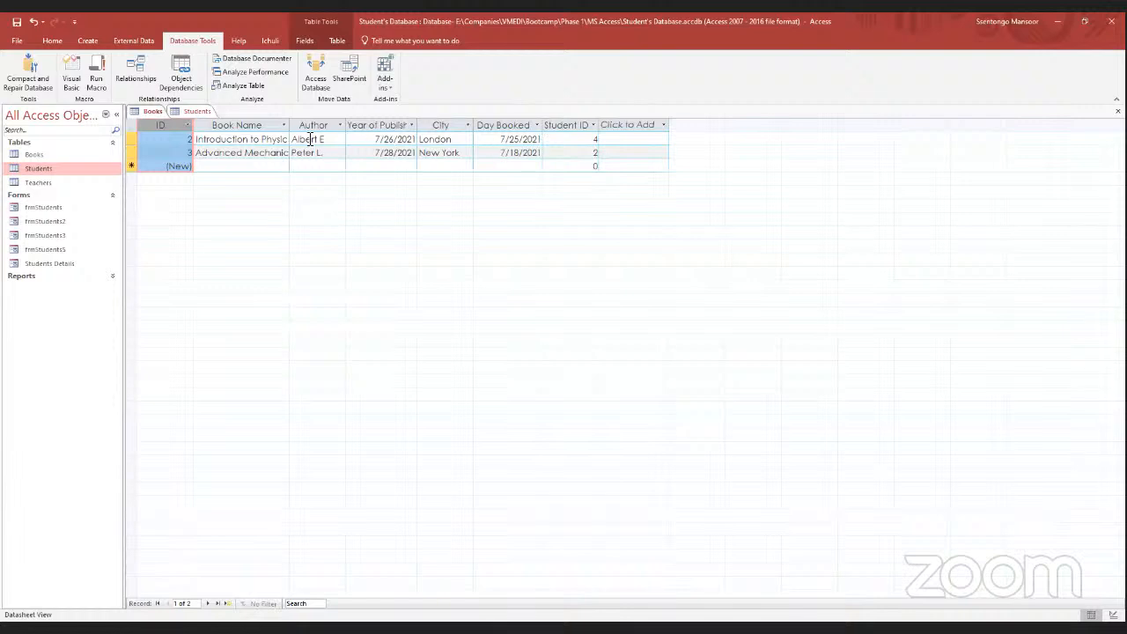
left_click(197, 113)
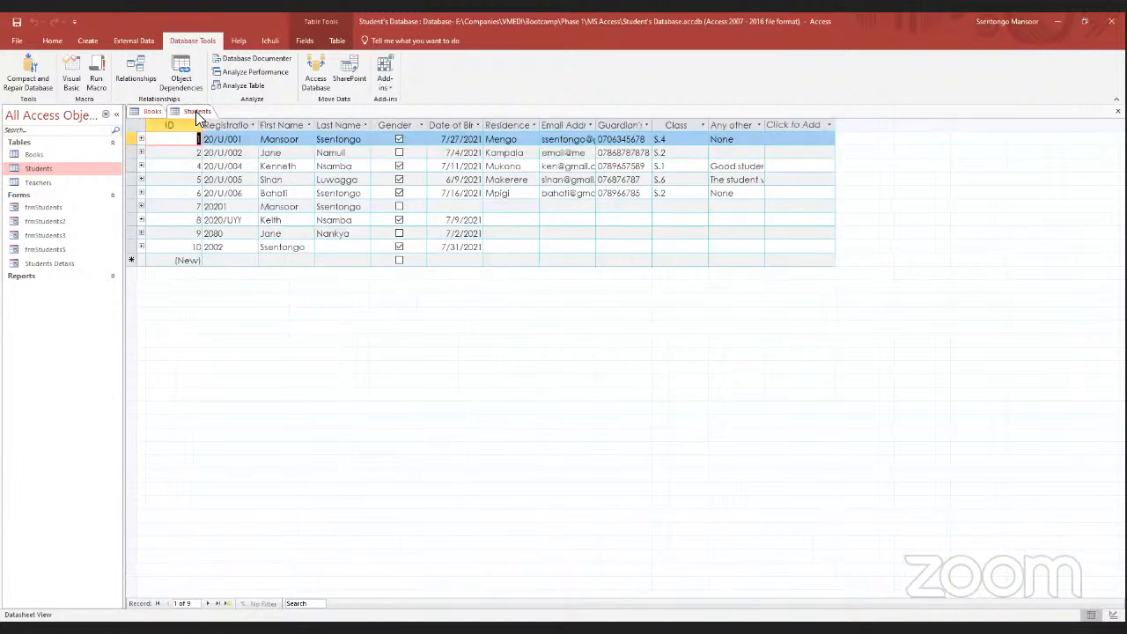
left_click(141, 138)
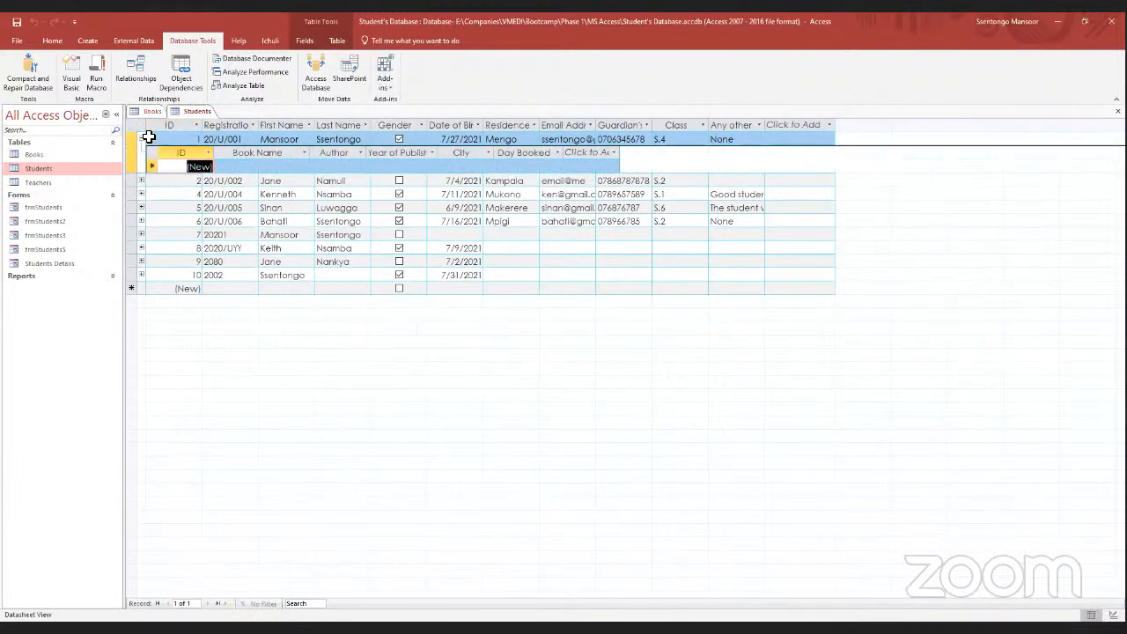
left_click(146, 141)
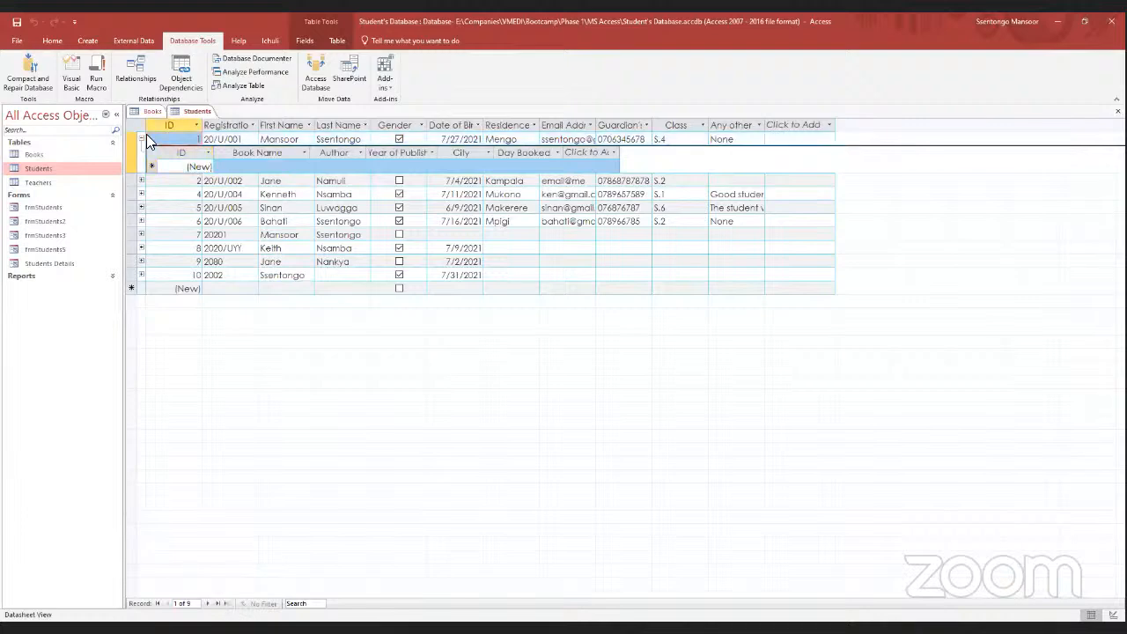
left_click(142, 139)
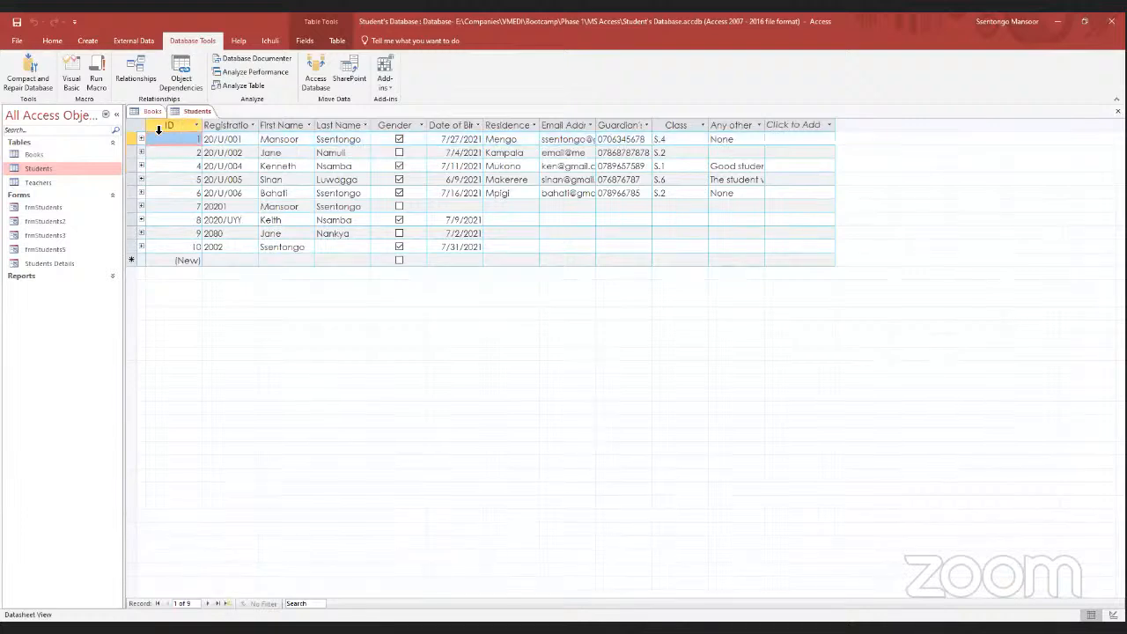
left_click(139, 139)
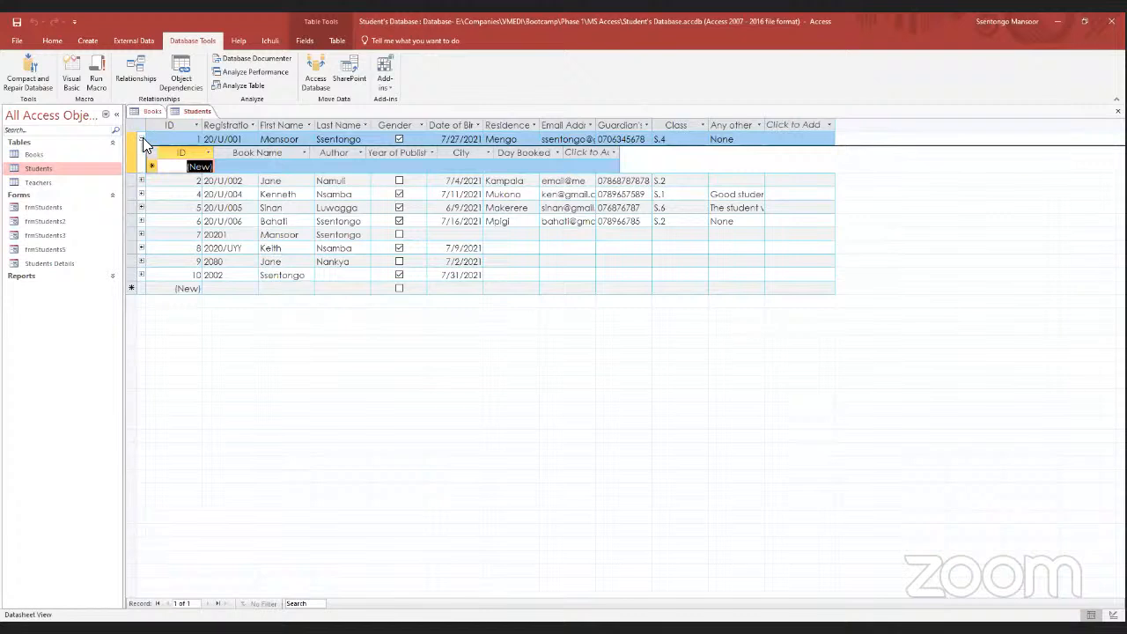
left_click(141, 138)
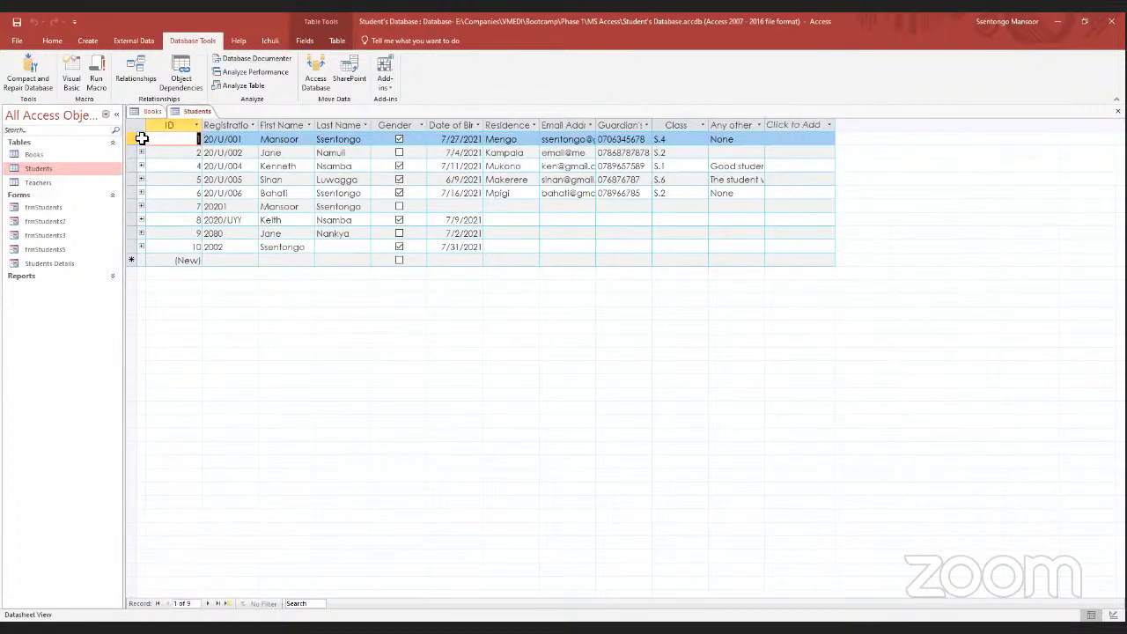
Save the Students table and close both open tables.
right_click(187, 114)
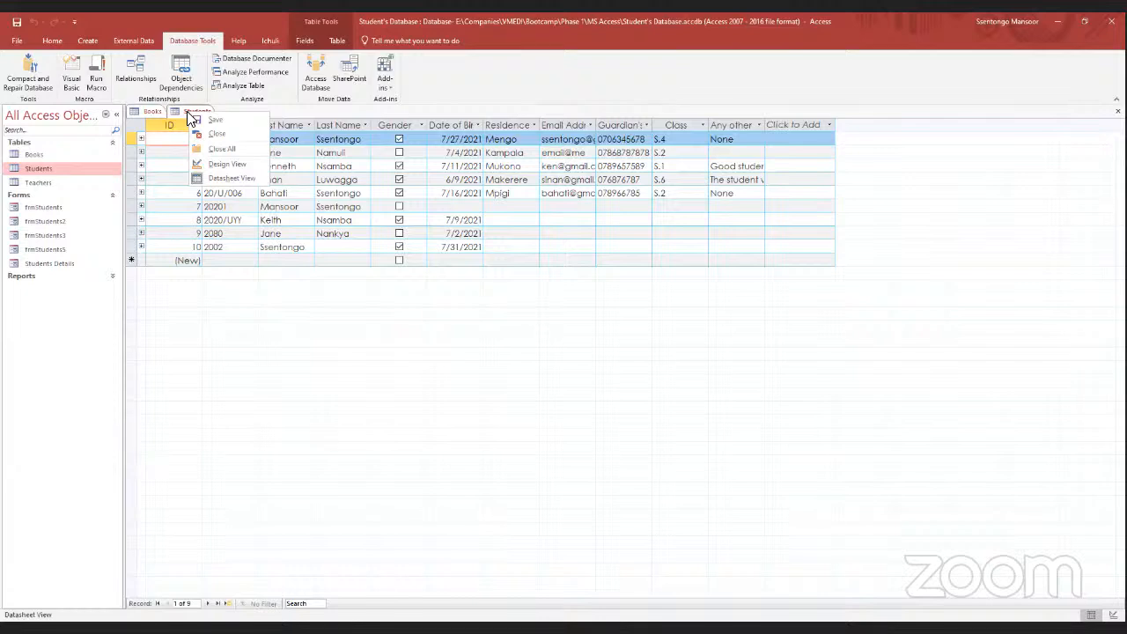
left_click(210, 119)
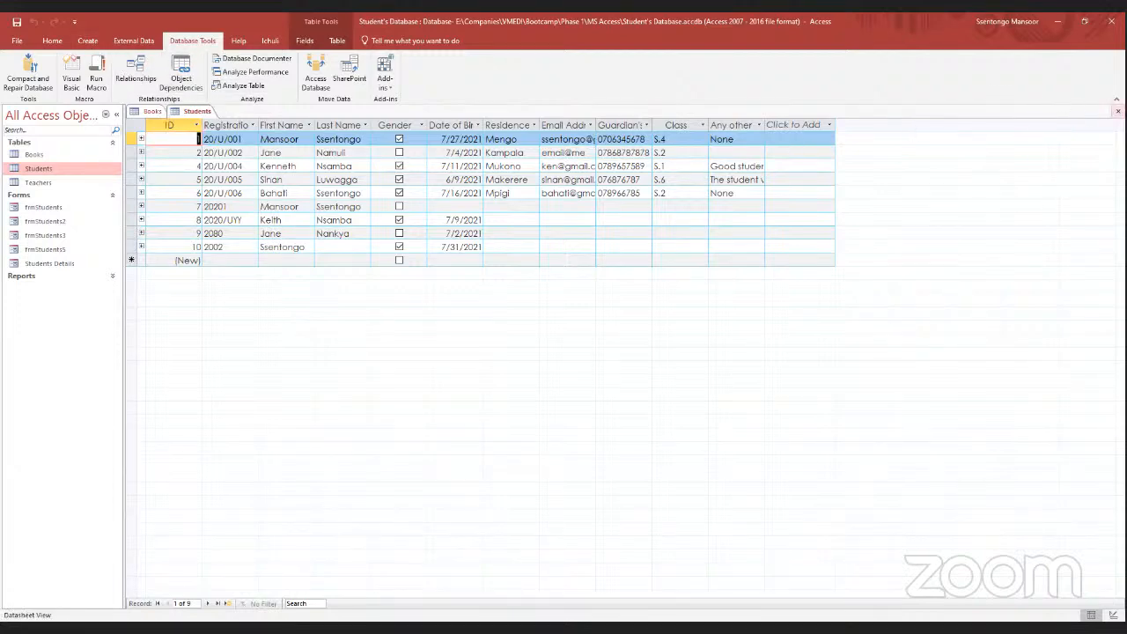
left_click(1117, 111)
left_click(1118, 111)
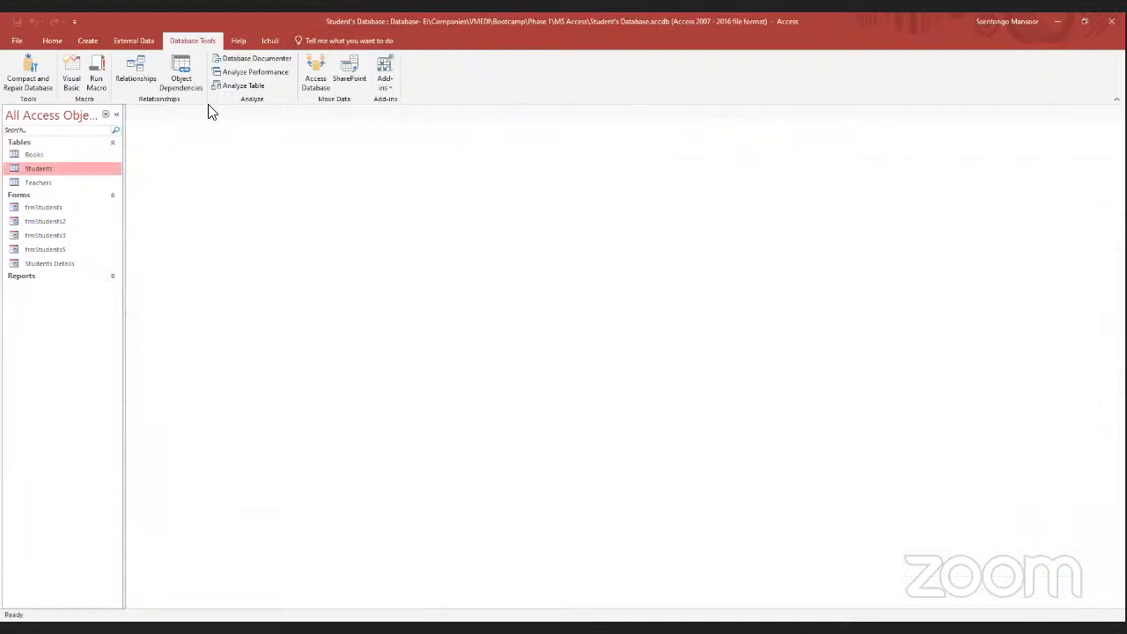
Start a query with the Simple Query Wizard and add First Name and Last Name from the Students table.
left_click(85, 42)
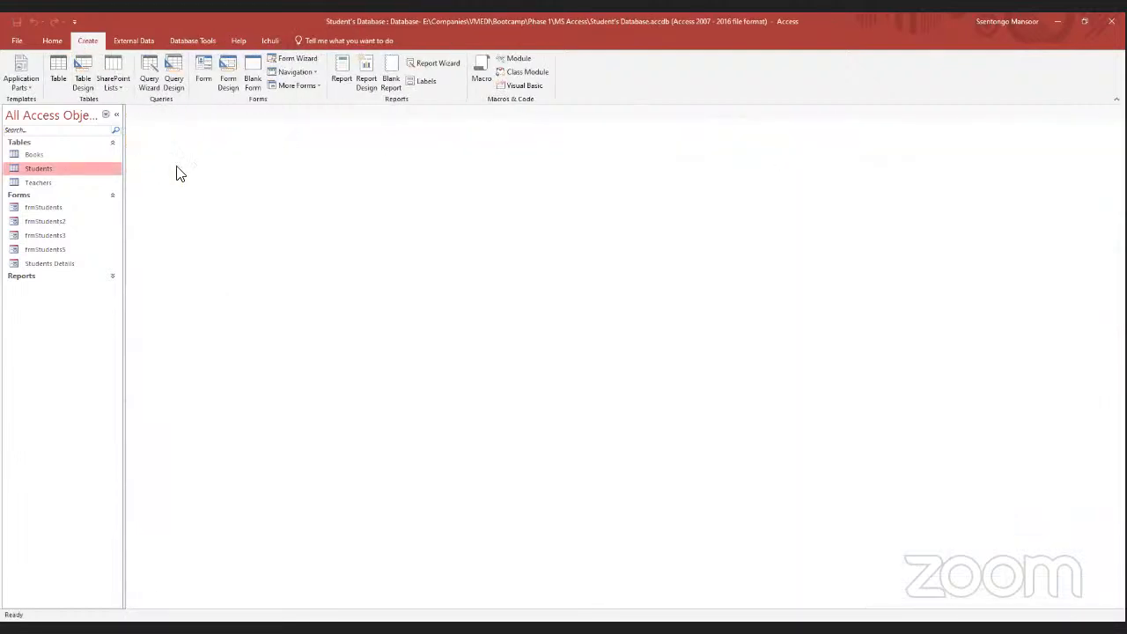
left_click(148, 79)
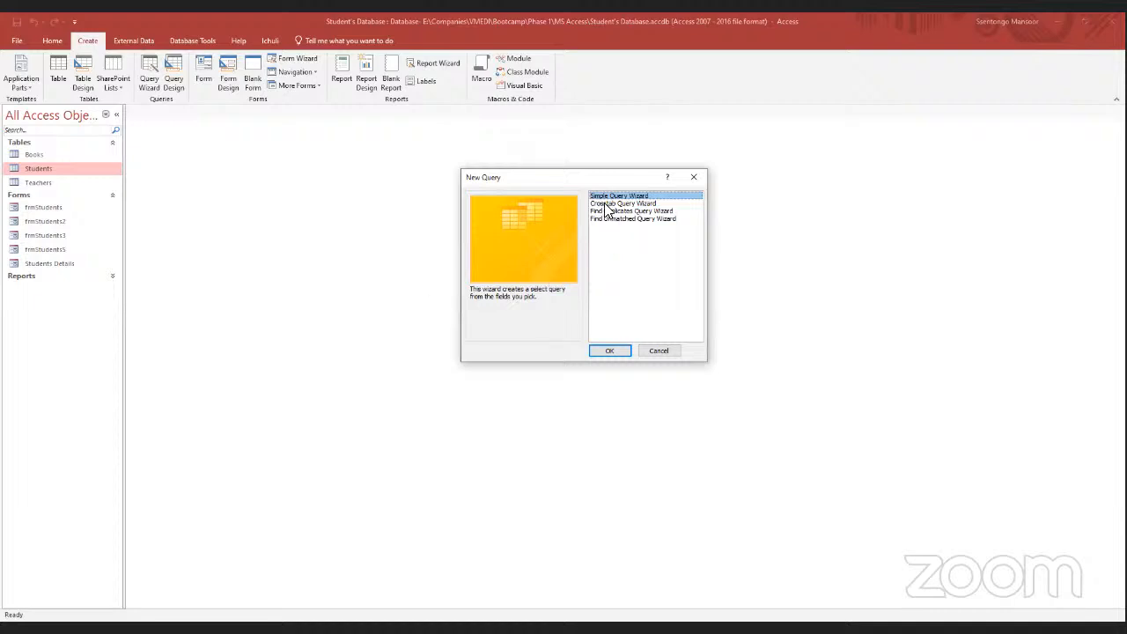
left_click(611, 350)
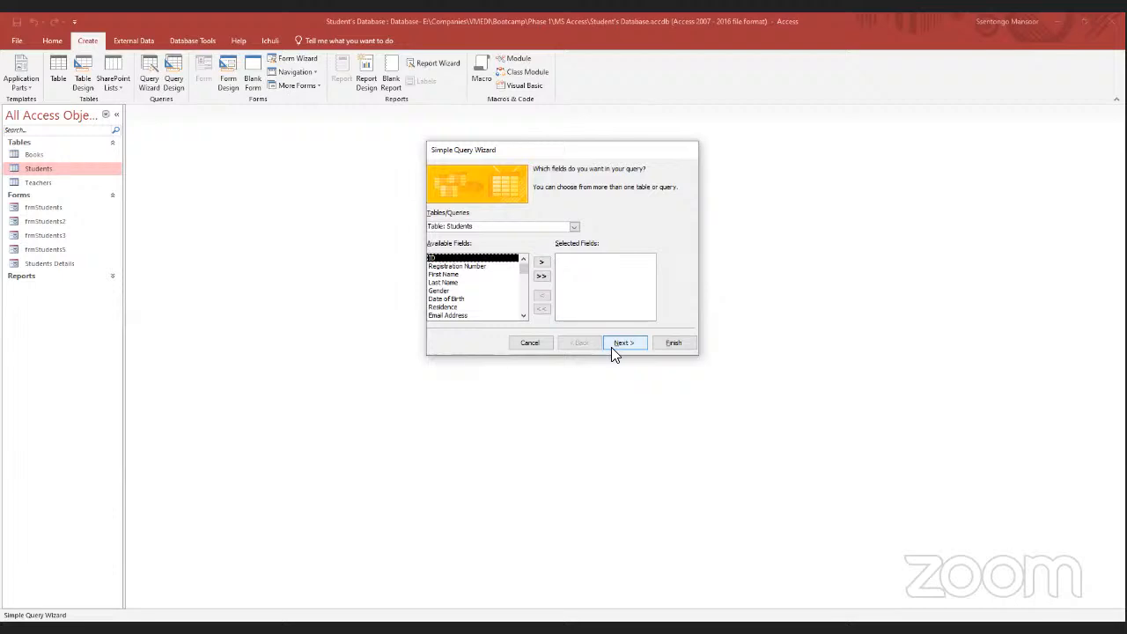
left_click(574, 227)
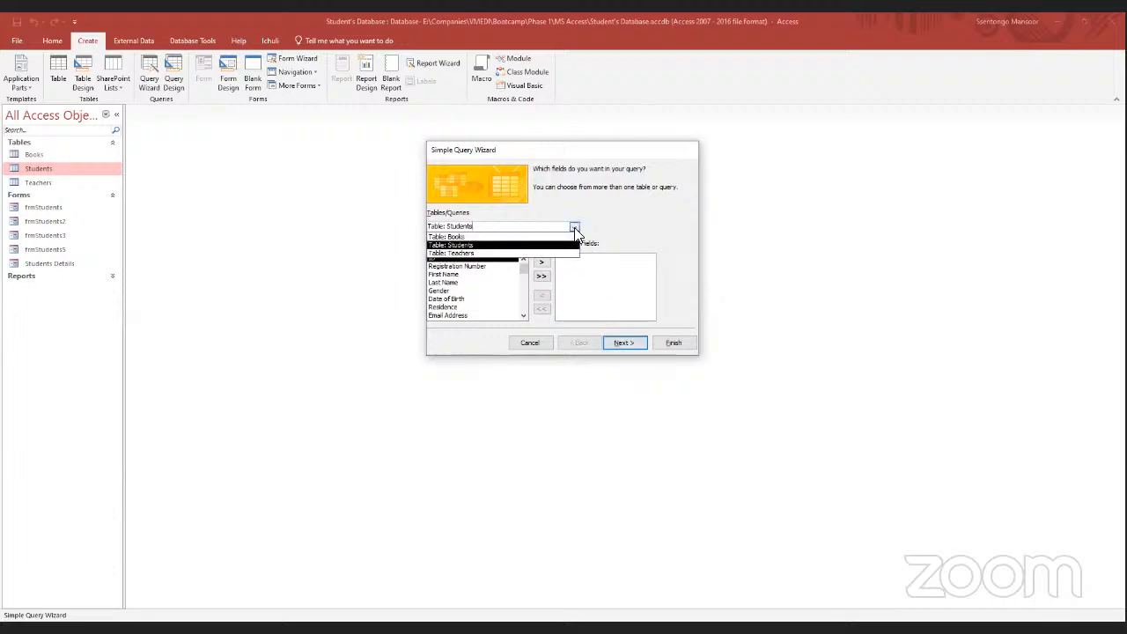
left_click(501, 247)
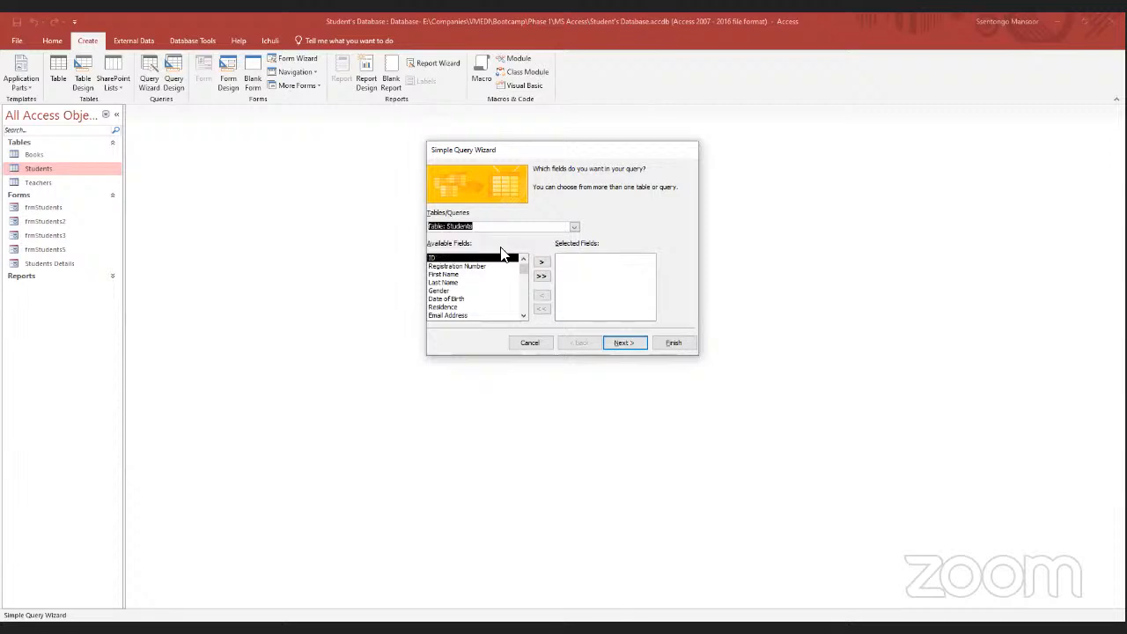
left_click(476, 275)
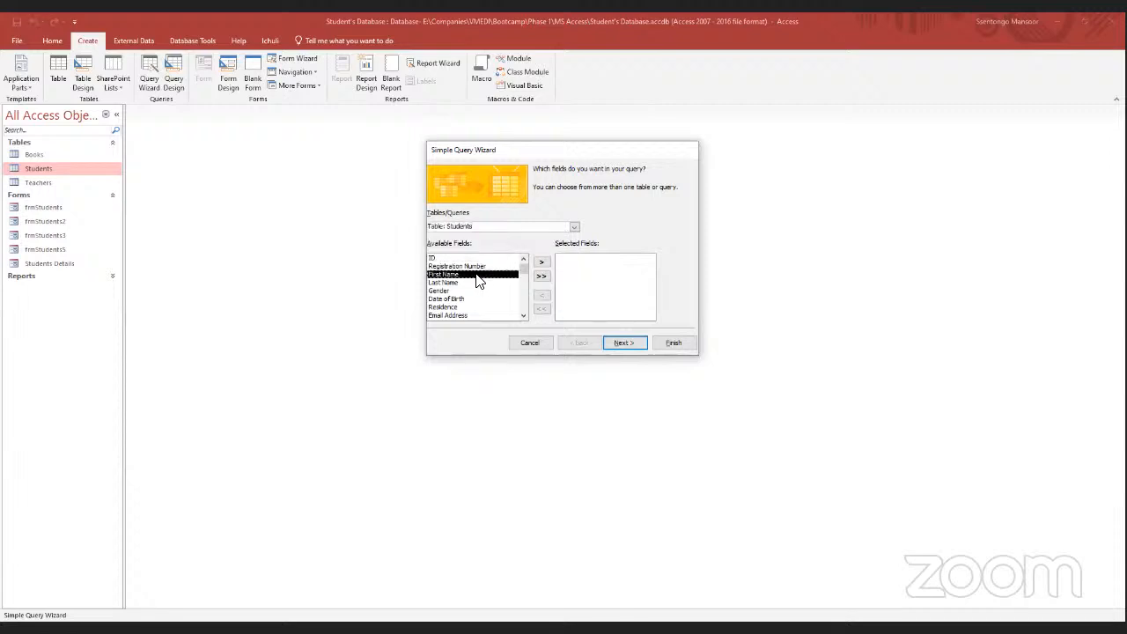
left_click(542, 262)
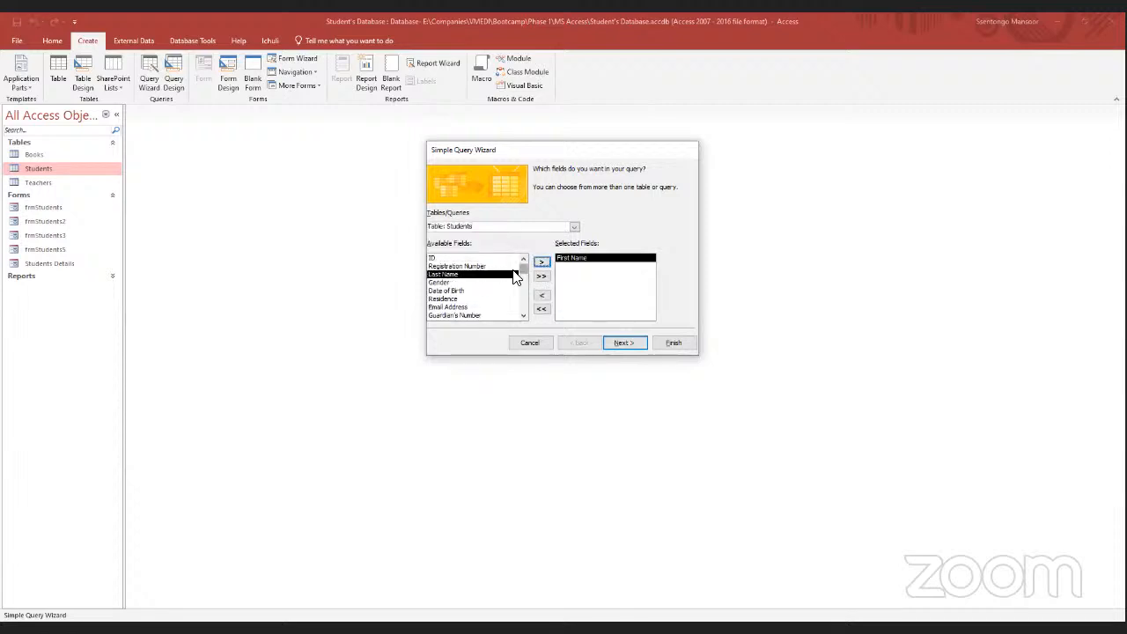
left_click(542, 264)
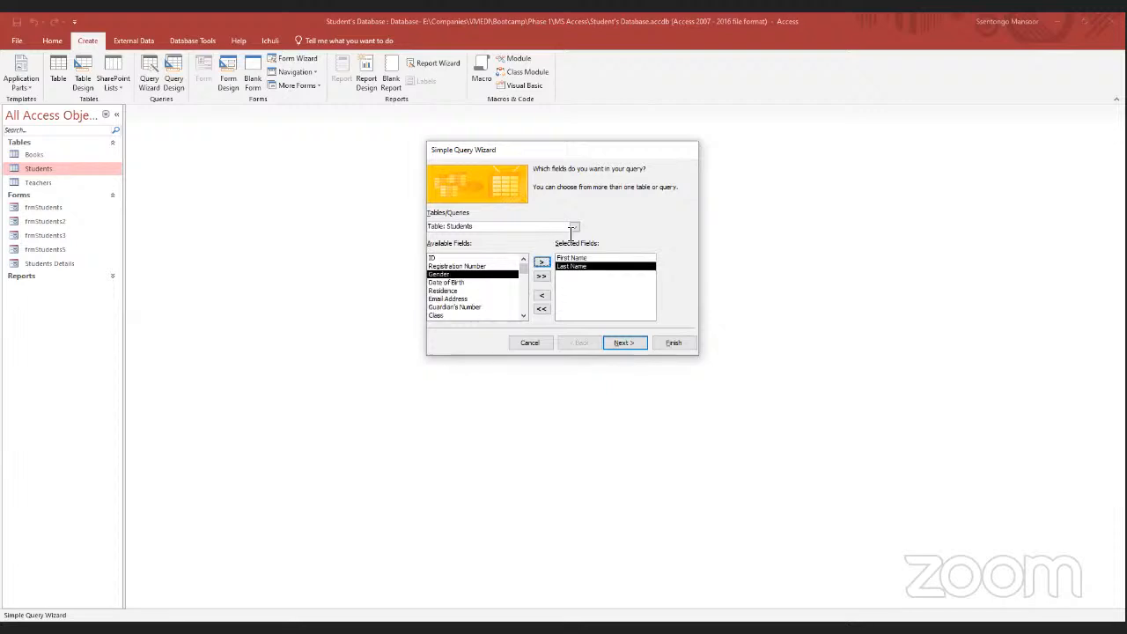
Add the Book Name and Day Booked fields from the Books table to the query.
left_click(574, 227)
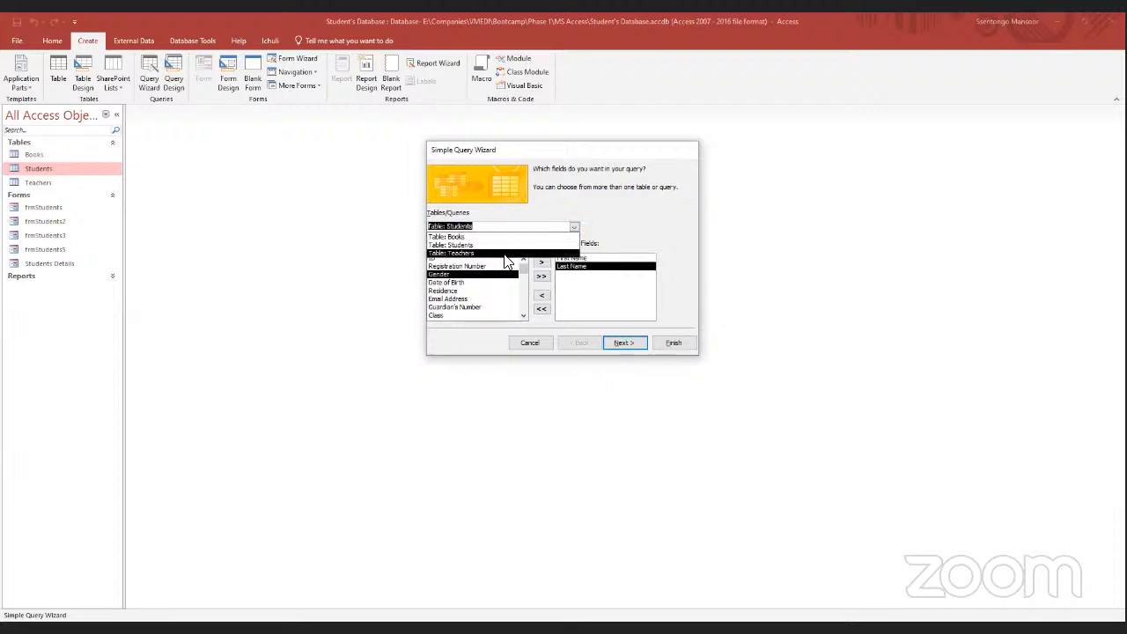
left_click(474, 237)
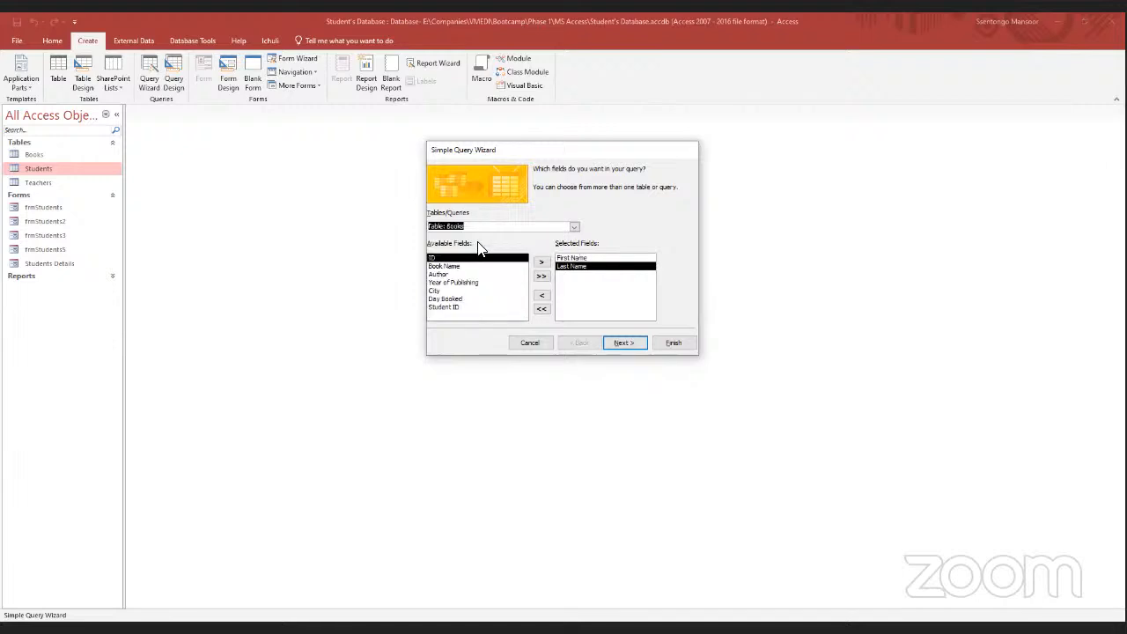
left_click(487, 267)
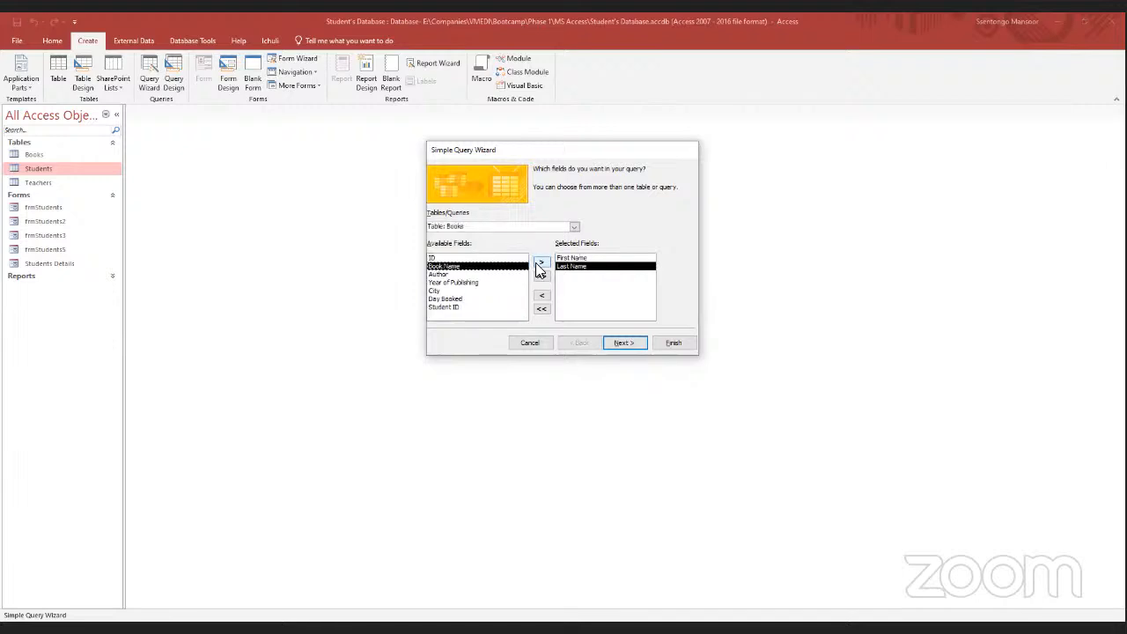
left_click(541, 261)
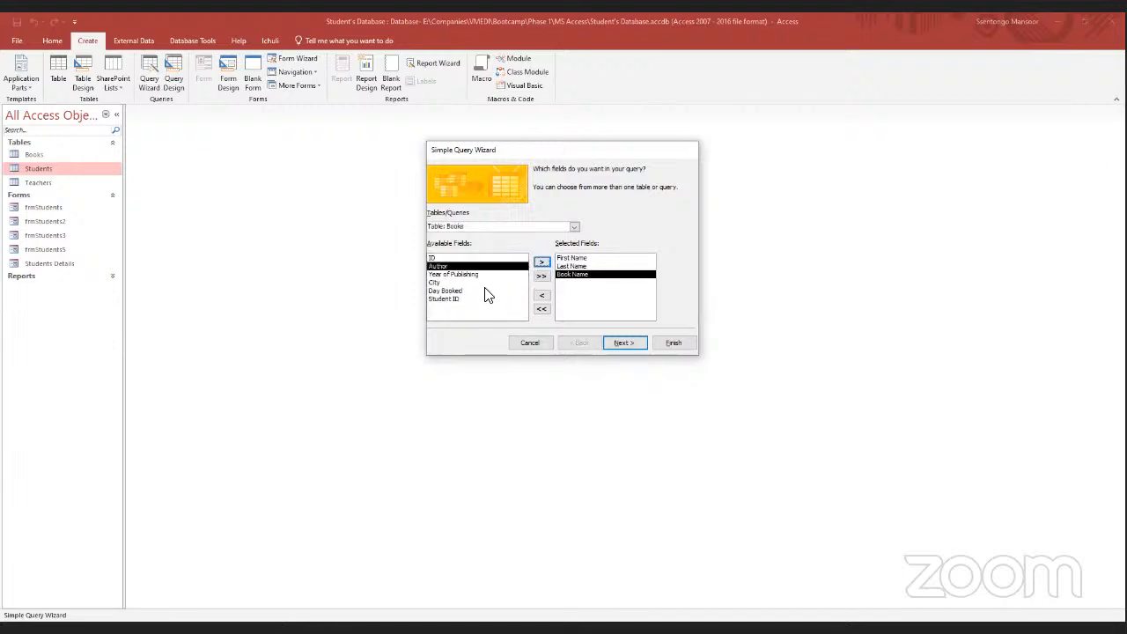
left_click(484, 290)
left_click(541, 261)
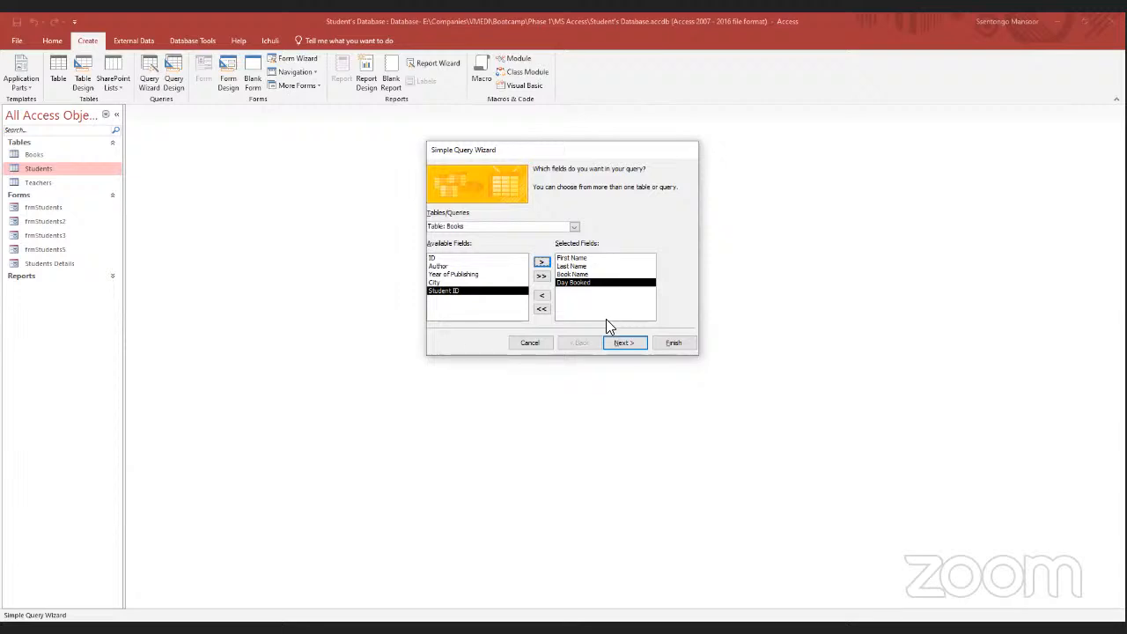
Keep the detail query type, title the query qrtStudentsQuery and finish it so that it opens to view information.
left_click(618, 343)
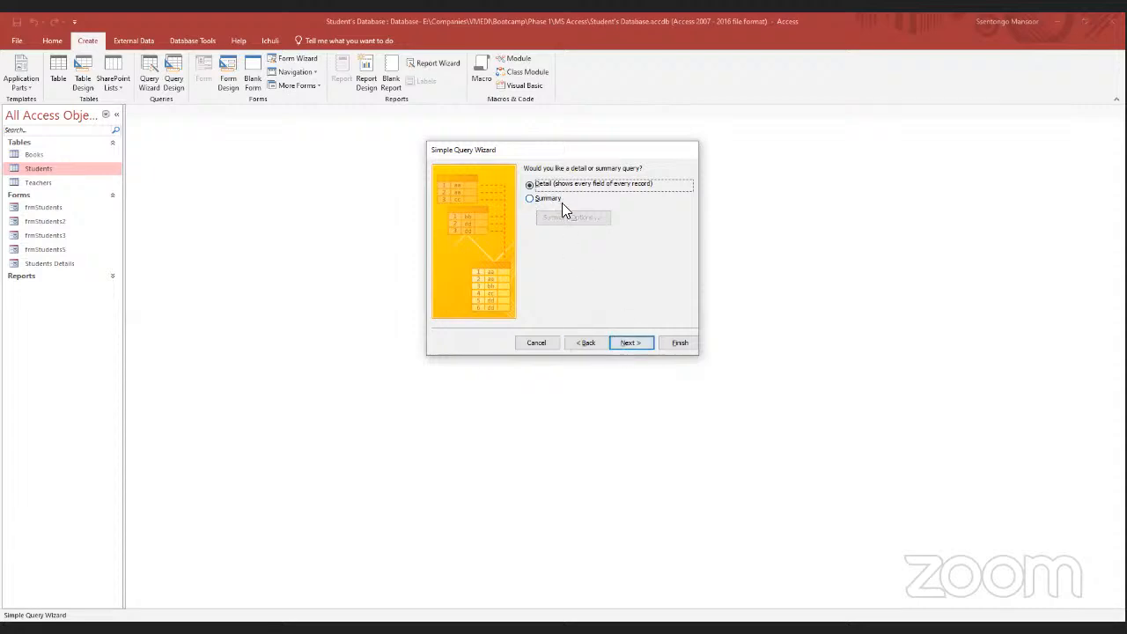
left_click(629, 336)
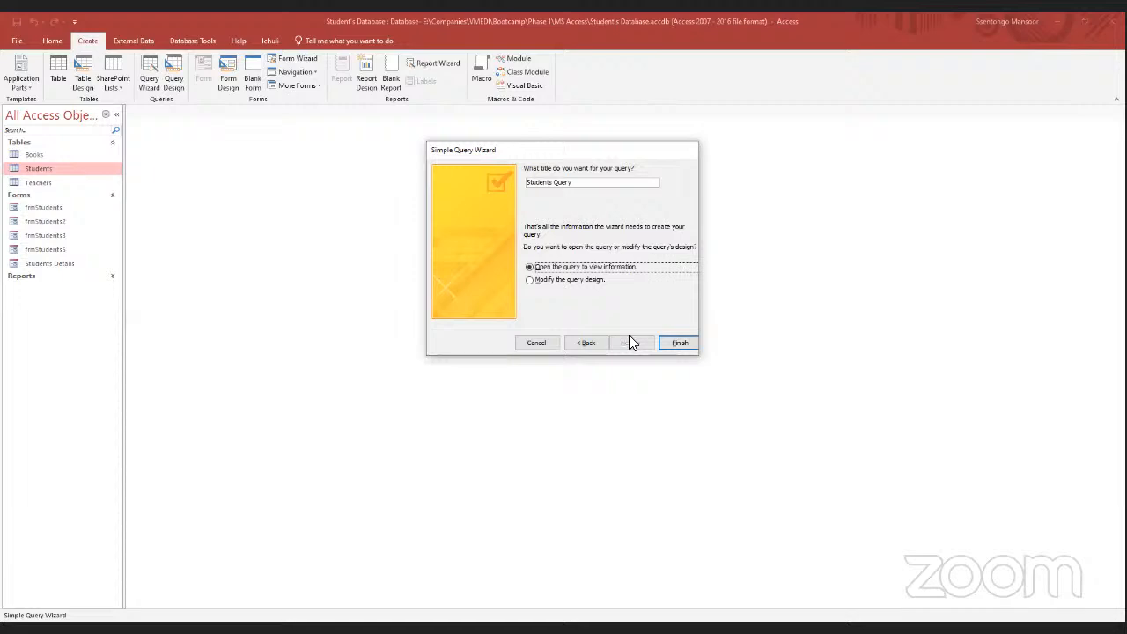
left_click(579, 185)
left_click_drag(580, 187, 499, 173)
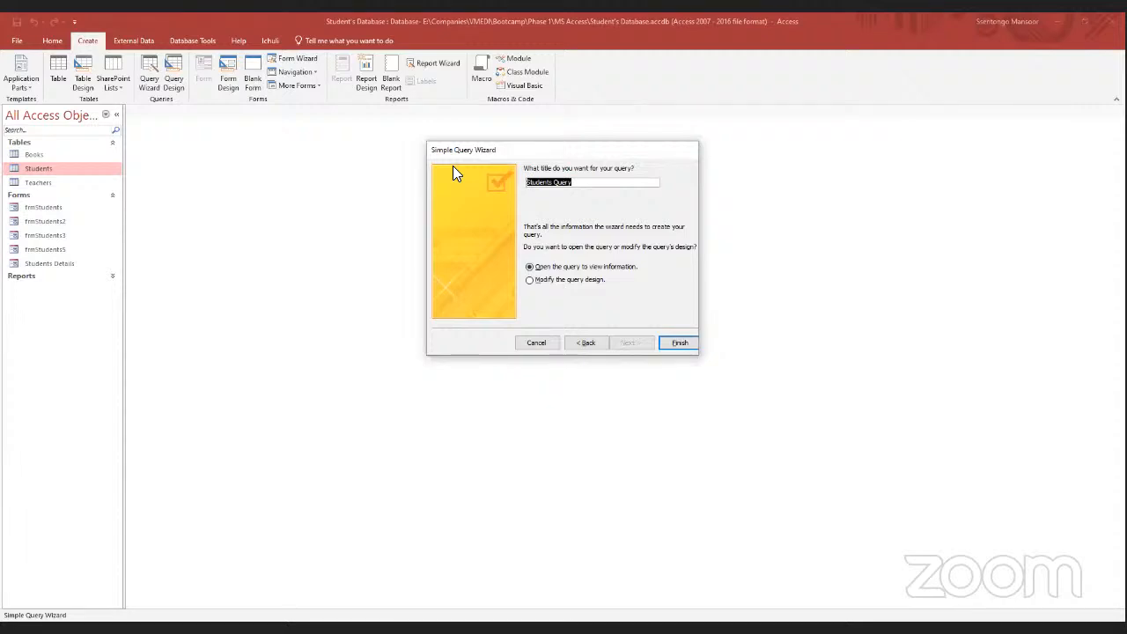
left_click(533, 185)
left_click(529, 184)
type("qry")
left_click(563, 183)
key("BackSpace")
left_click(676, 343)
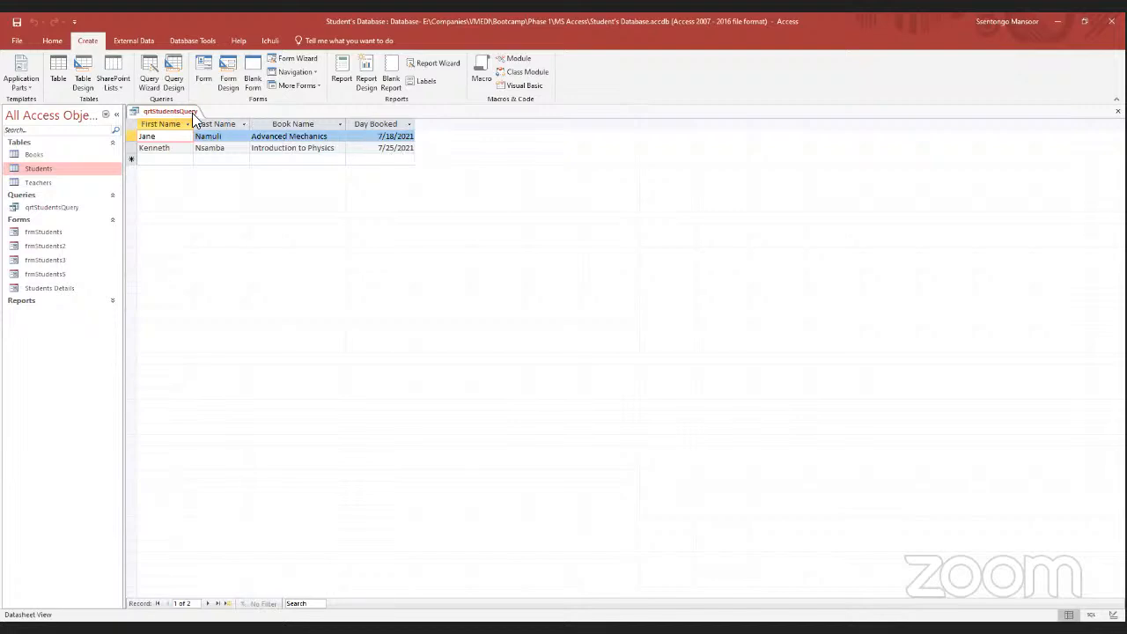
Open the Books table and start a new record with the book name Astrophysics Rights.
double_click(56, 154)
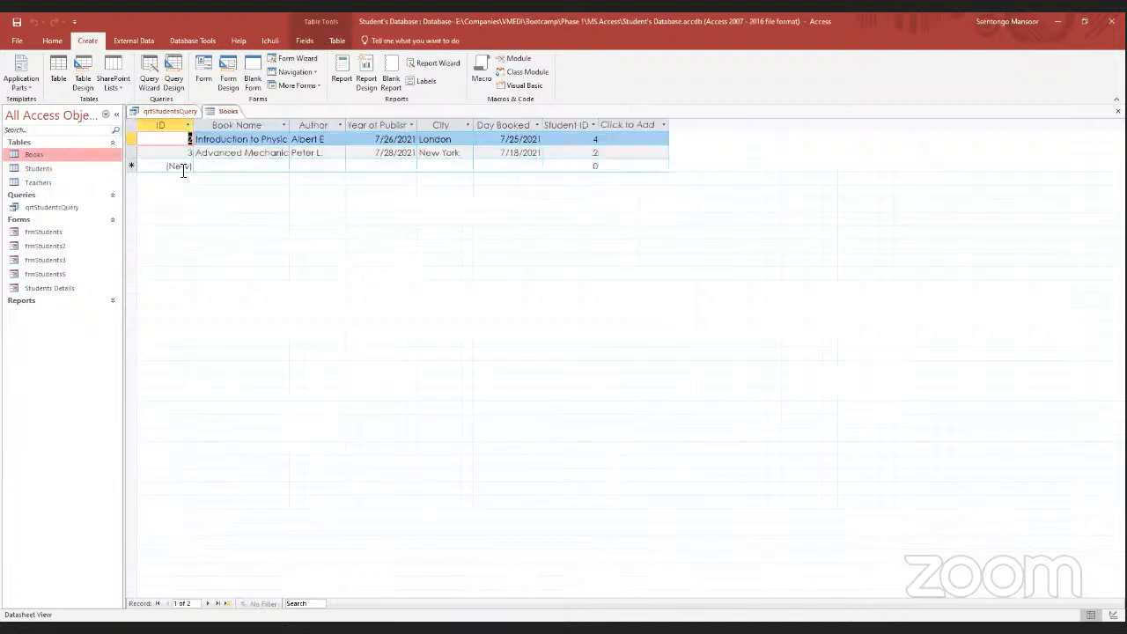
left_click(212, 167)
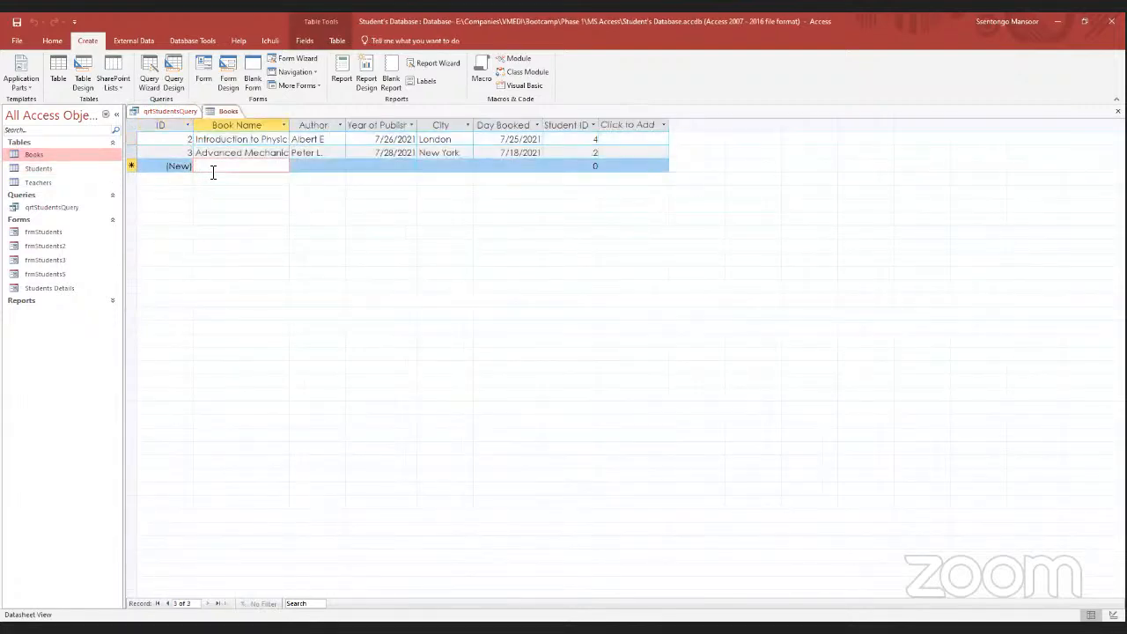
key("Caps_Lock")
type("A")
key("Caps_Lock")
type("stroph")
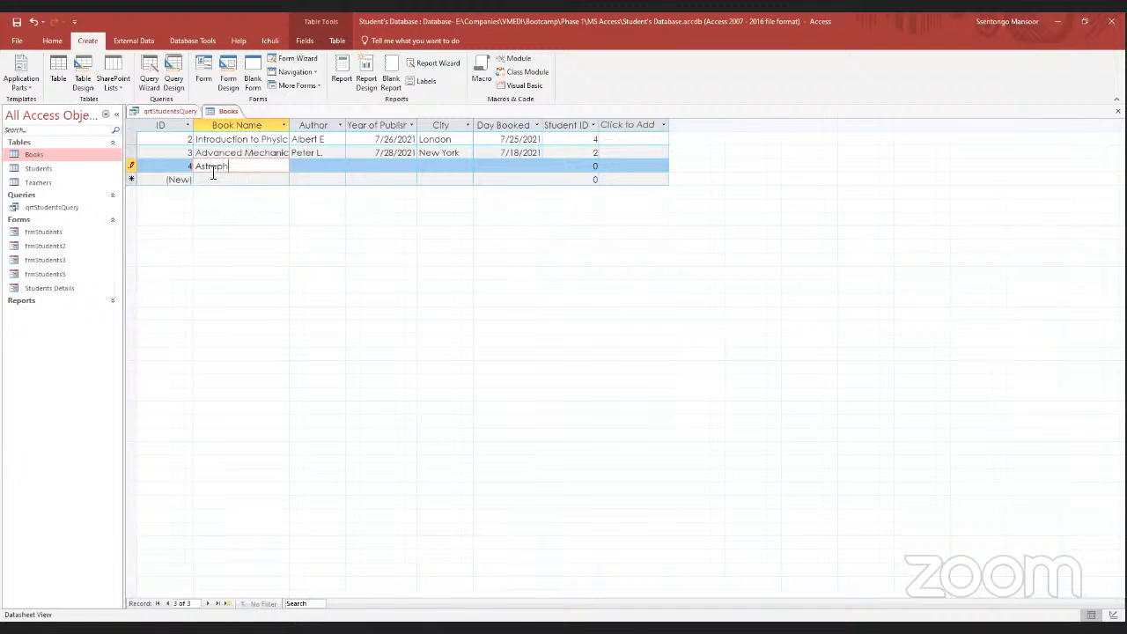
type("ysics")
key("Caps_Lock")
type("R")
key("Caps_Lock")
type("ights")
Enter the author's name for the Astrophysics Rights record and set its publishing date to 7/4/2021.
left_click(310, 171)
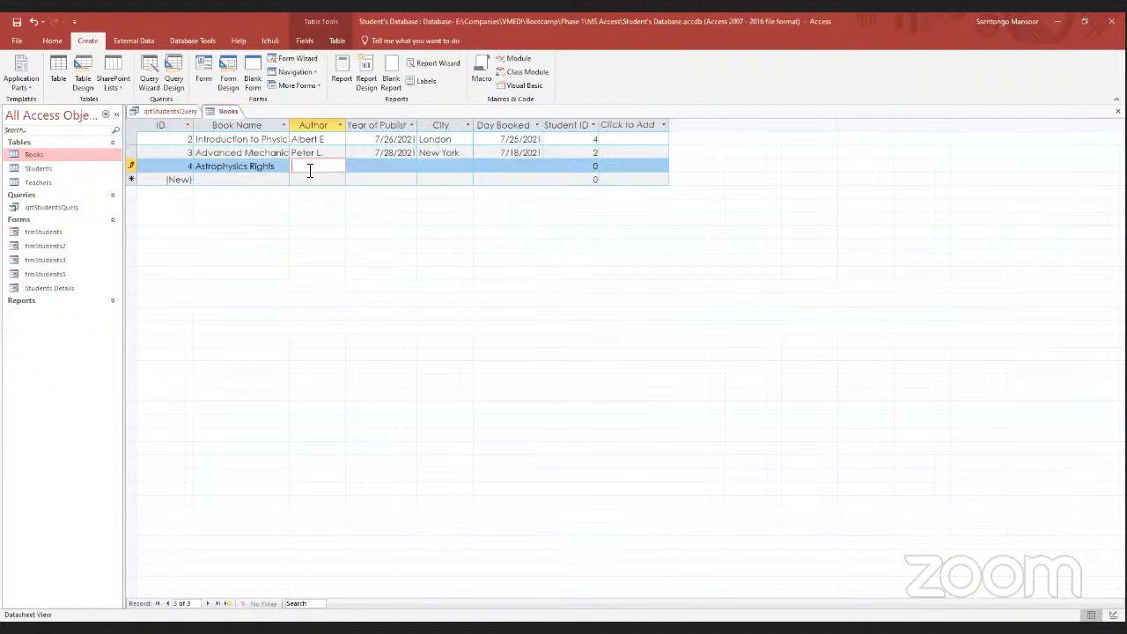
key("Caps_Lock")
type("LE")
key("BackSpace")
key("Caps_Lock")
type("ex")
key("Caps_Lock")
type("R")
key("Tab")
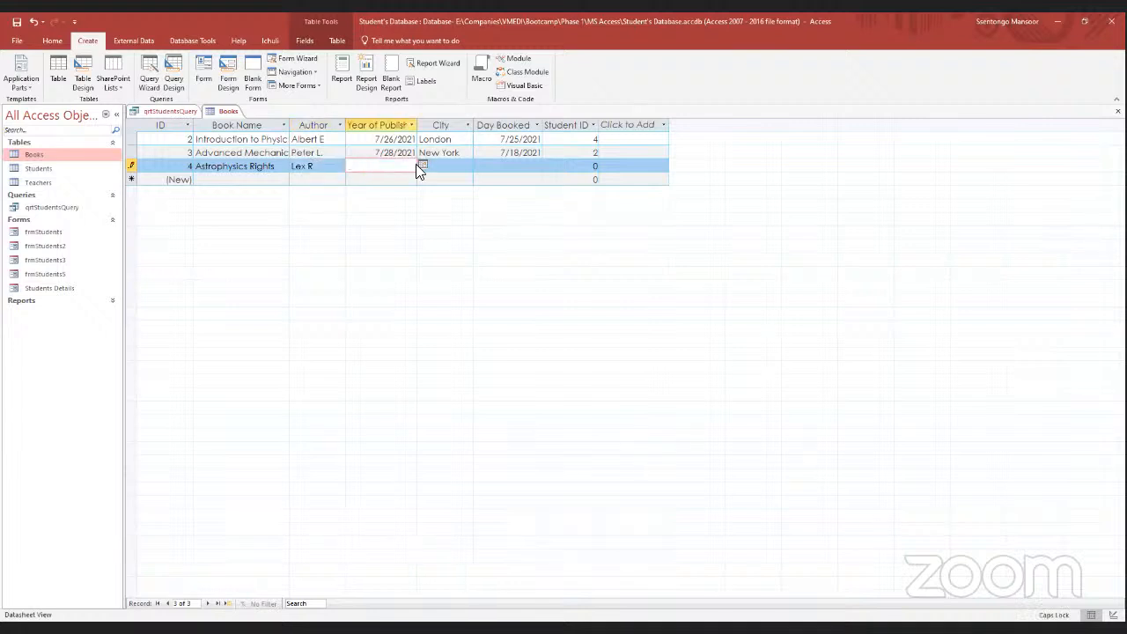
left_click(420, 165)
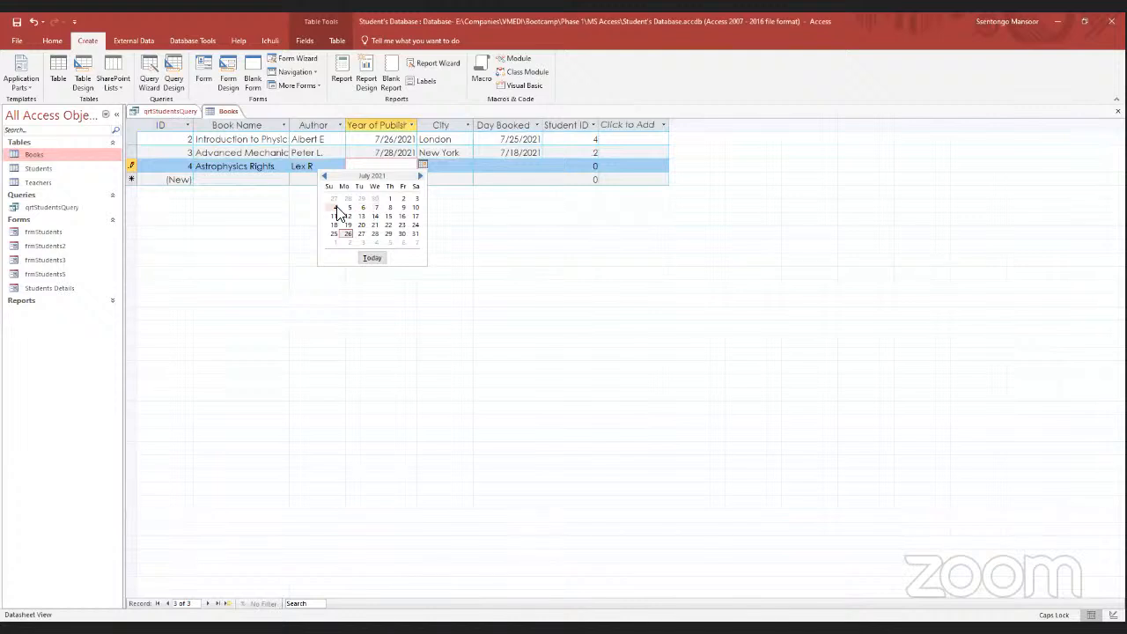
left_click(336, 207)
left_click(449, 170)
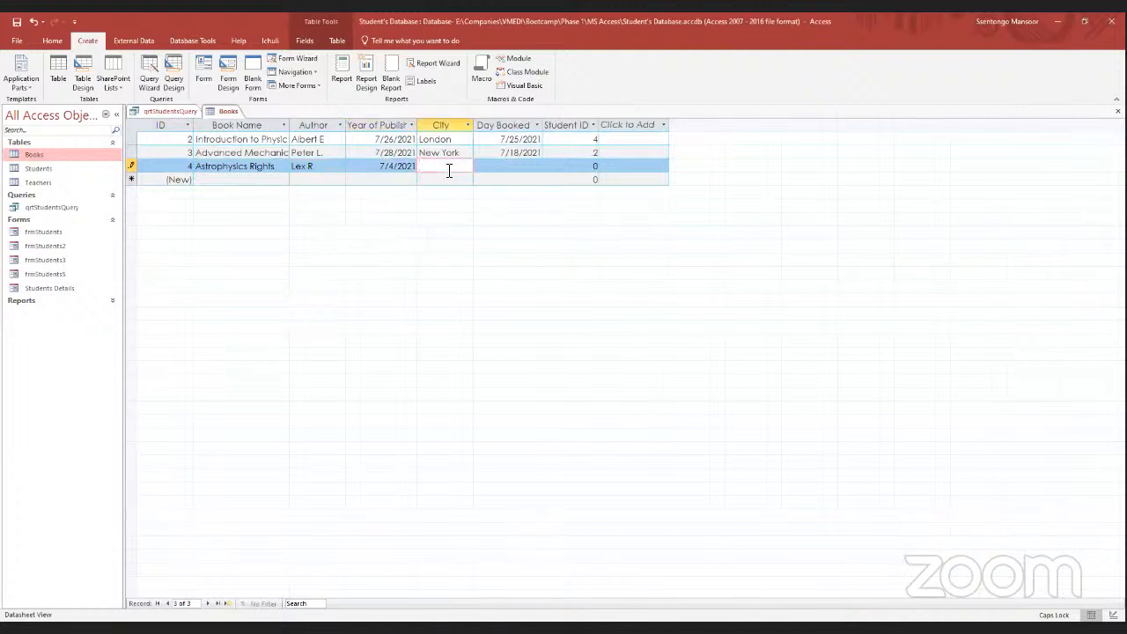
type("Den M")
key("Caps_Lock")
type("ark")
key("BackSpace")
key("BackSpace")
key("BackSpace")
key("BackSpace")
key("BackSpace")
key("BackSpace")
key("BackSpace")
key("BackSpace")
Set the city of the Astrophysics Rights record to New Jersey and its Day Booked to 7/13/2021.
key("Caps_Lock")
type("N")
key("Caps_Lock")
type("ew")
key("Caps_Lock")
type("J")
key("Caps_Lock")
type("ersey")
left_click(523, 169)
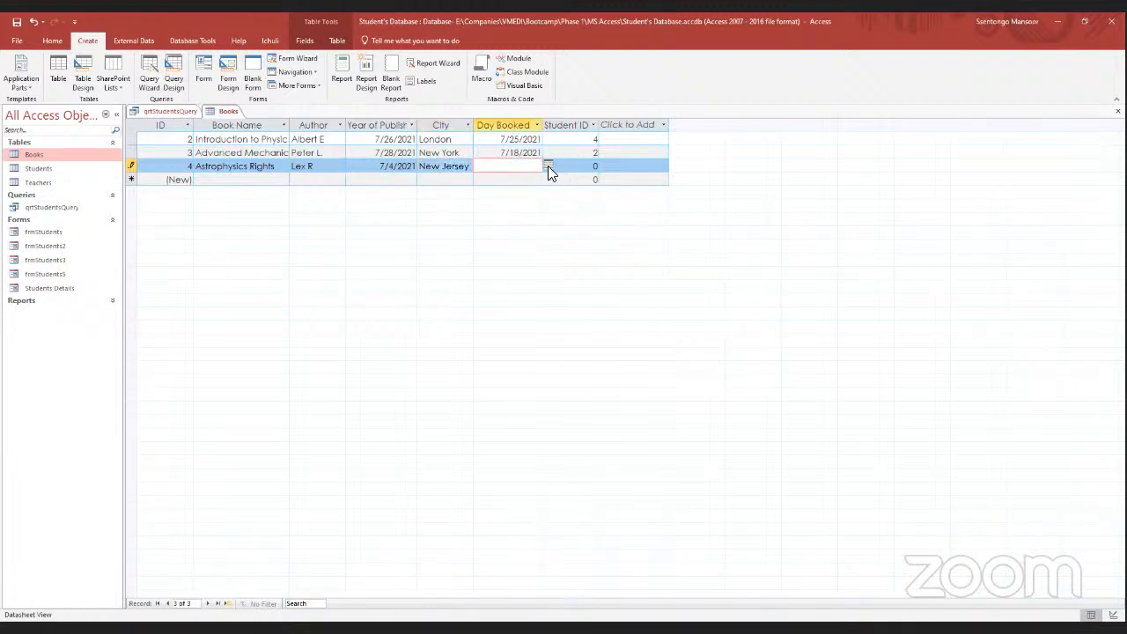
left_click(547, 165)
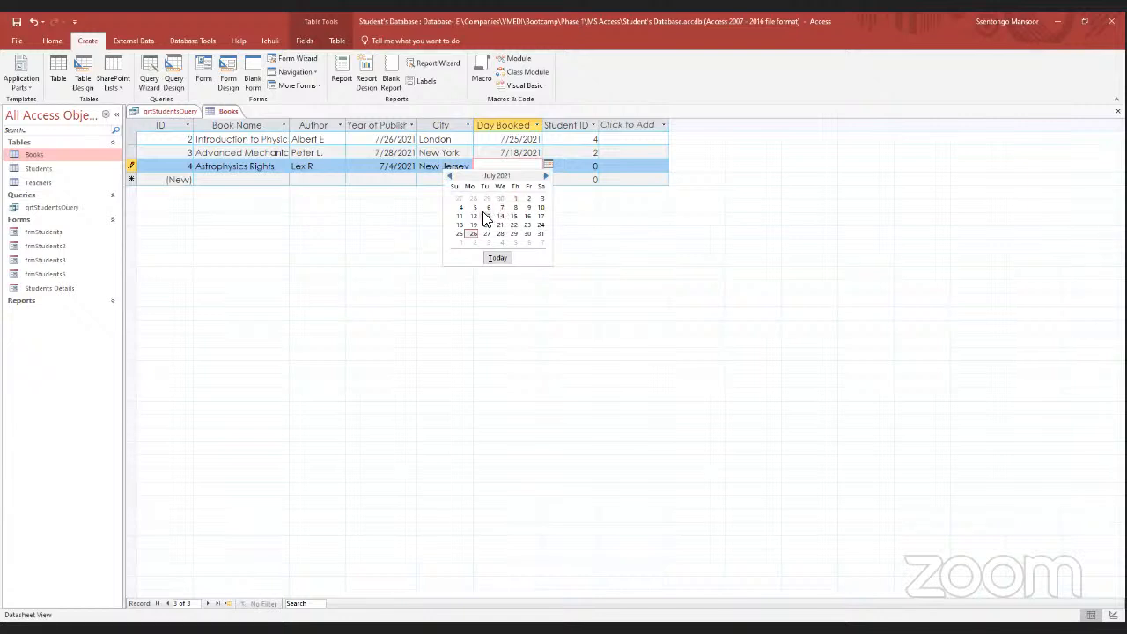
left_click(486, 216)
Link the Astrophysics Rights record to Student ID 1 and save the Books table.
left_click(598, 167)
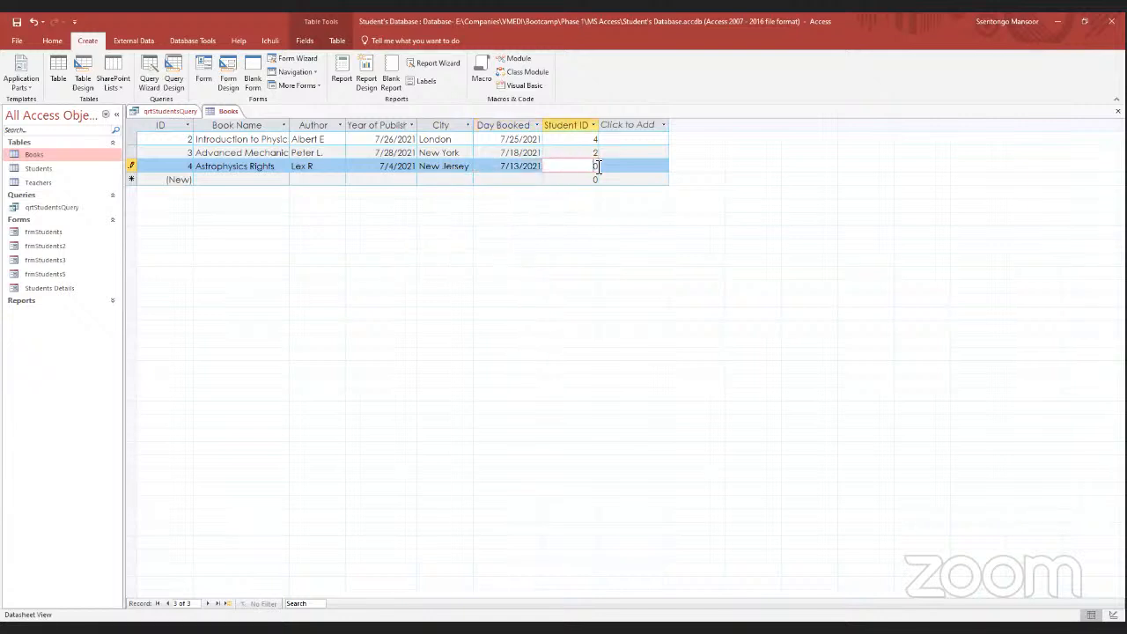
double_click(596, 166)
type("1")
right_click(228, 114)
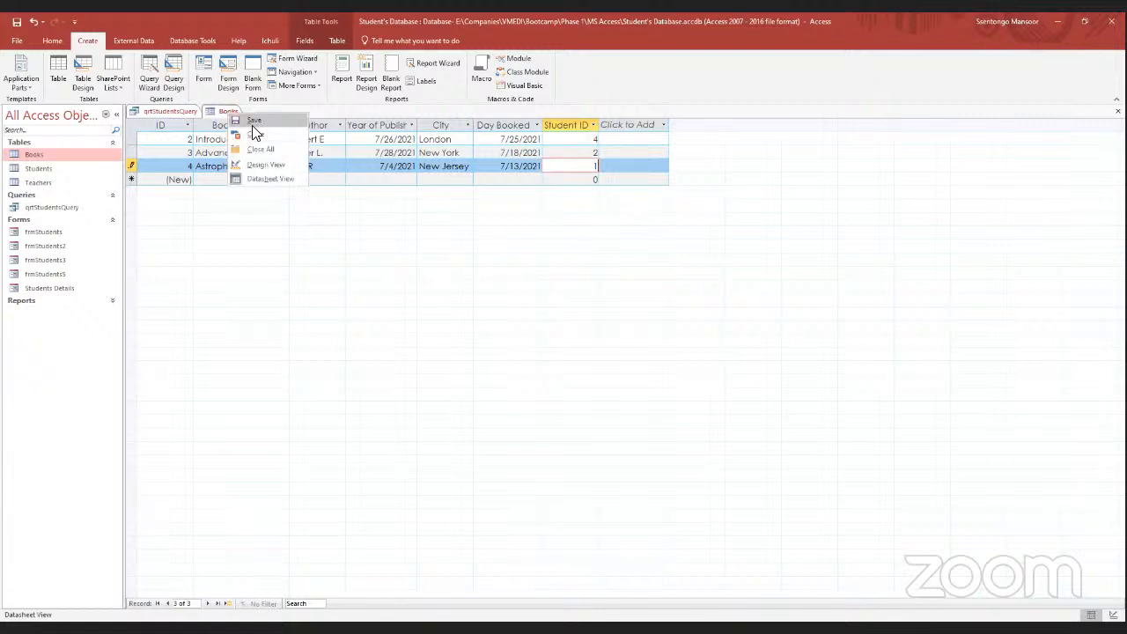
left_click(252, 122)
Save and close the open objects, and reopen qrtStudentsQuery to refresh its records.
left_click(189, 113)
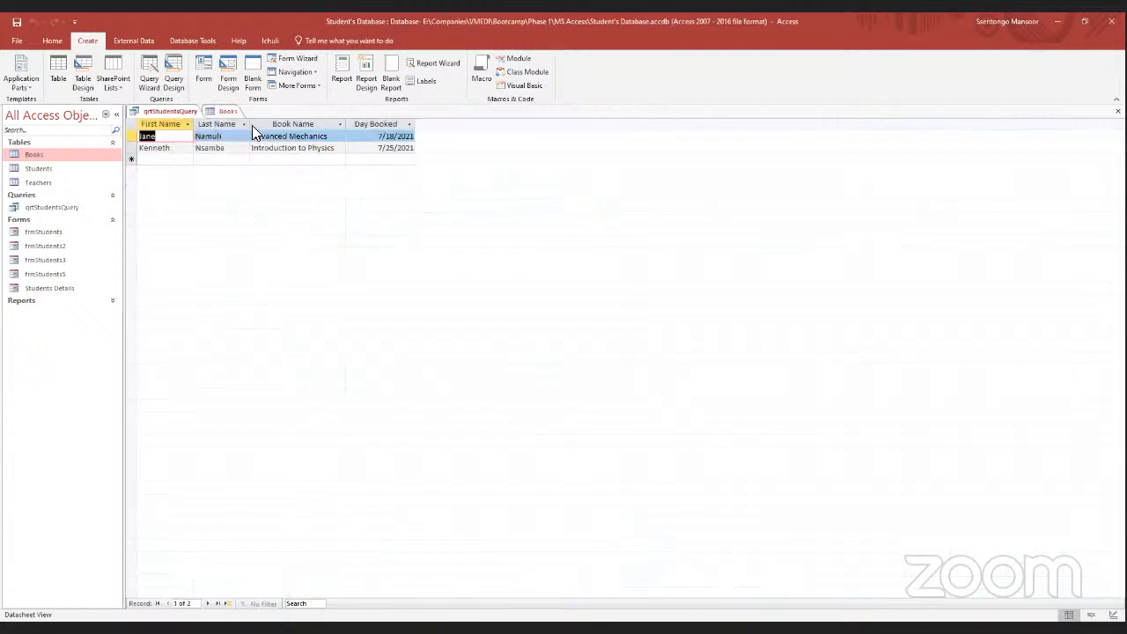
right_click(162, 111)
left_click(182, 123)
right_click(171, 111)
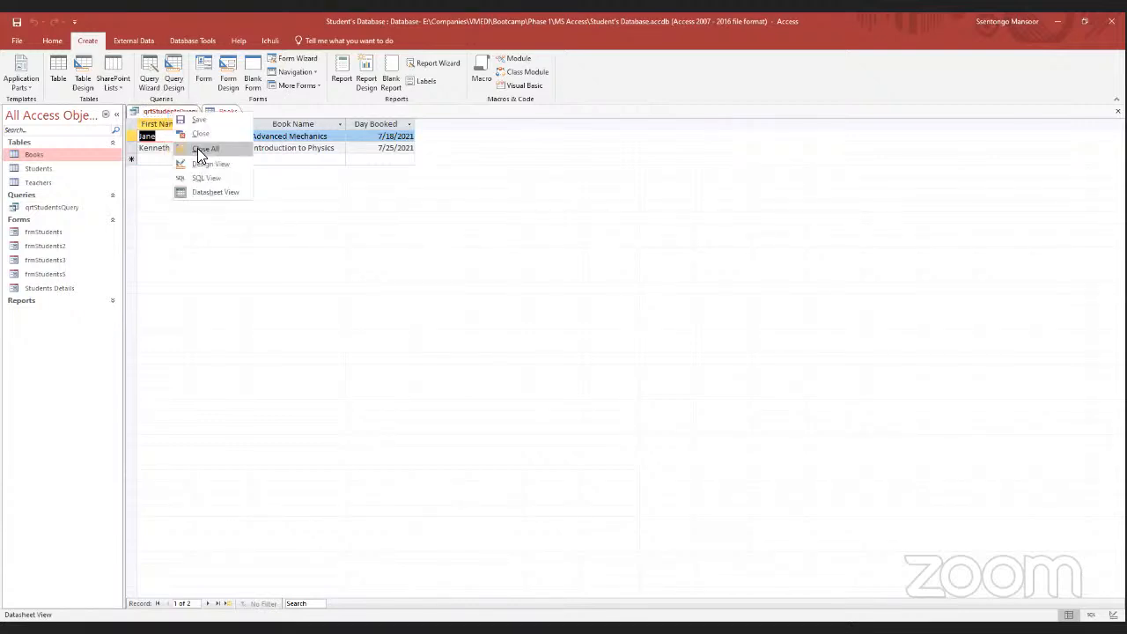
double_click(69, 209)
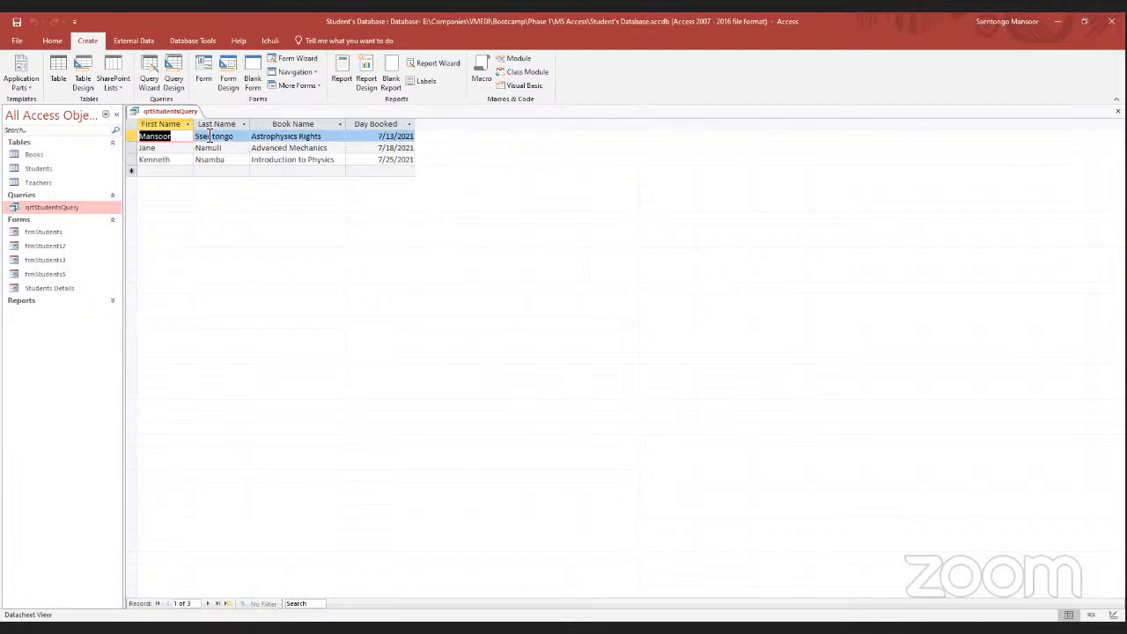
Start a report with the Report Wizard based on qrtStudentsQuery and include all of its fields.
left_click(56, 156)
left_click(52, 168)
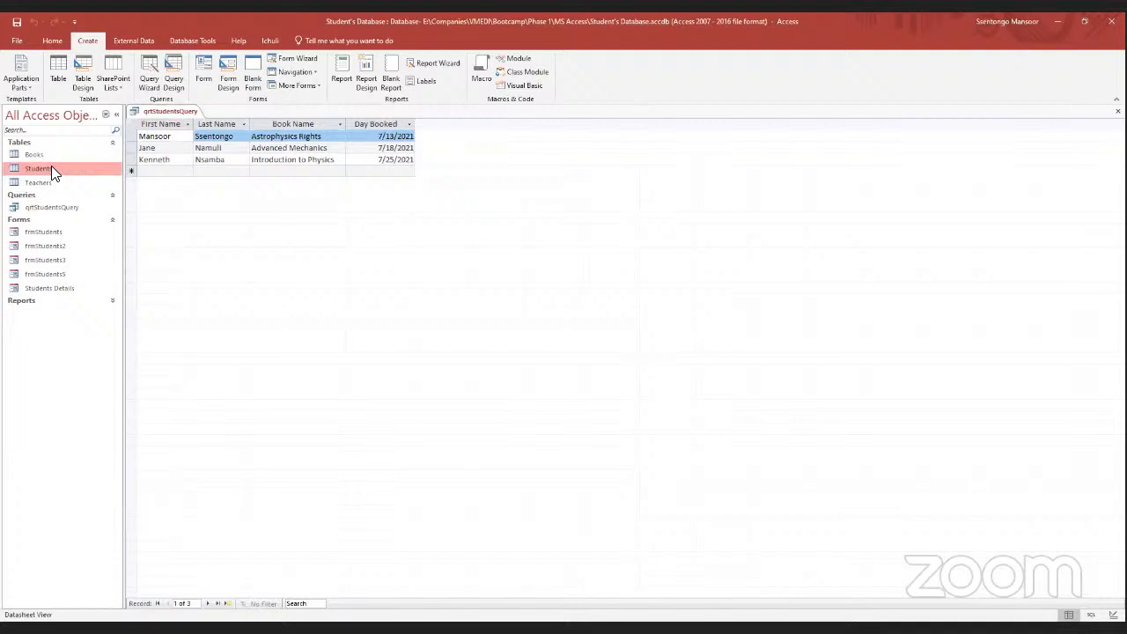
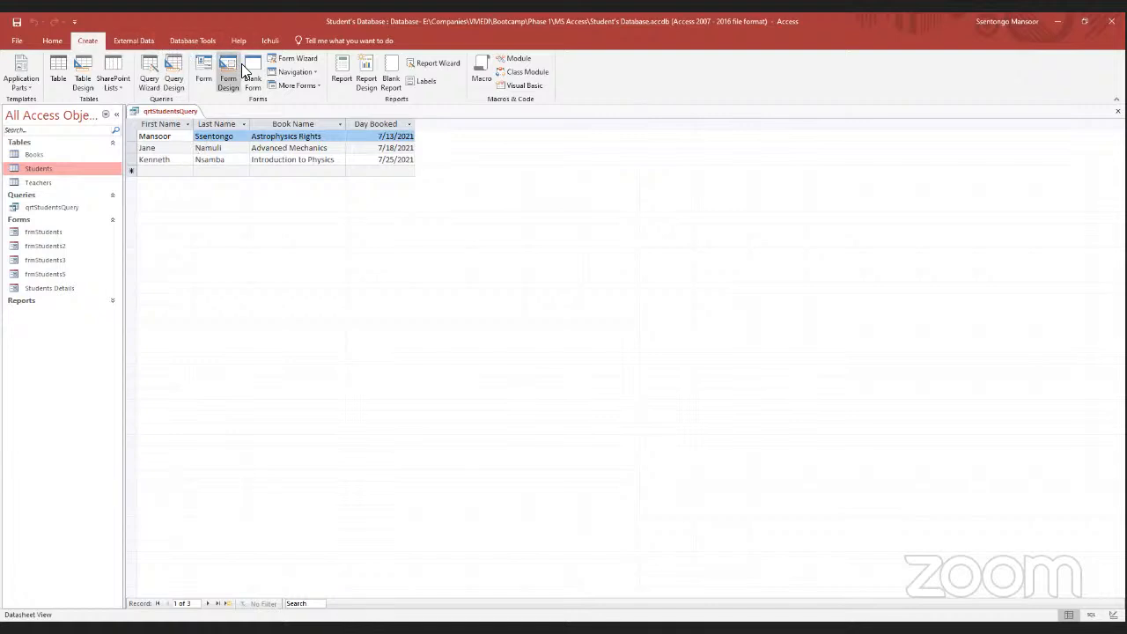
left_click(426, 65)
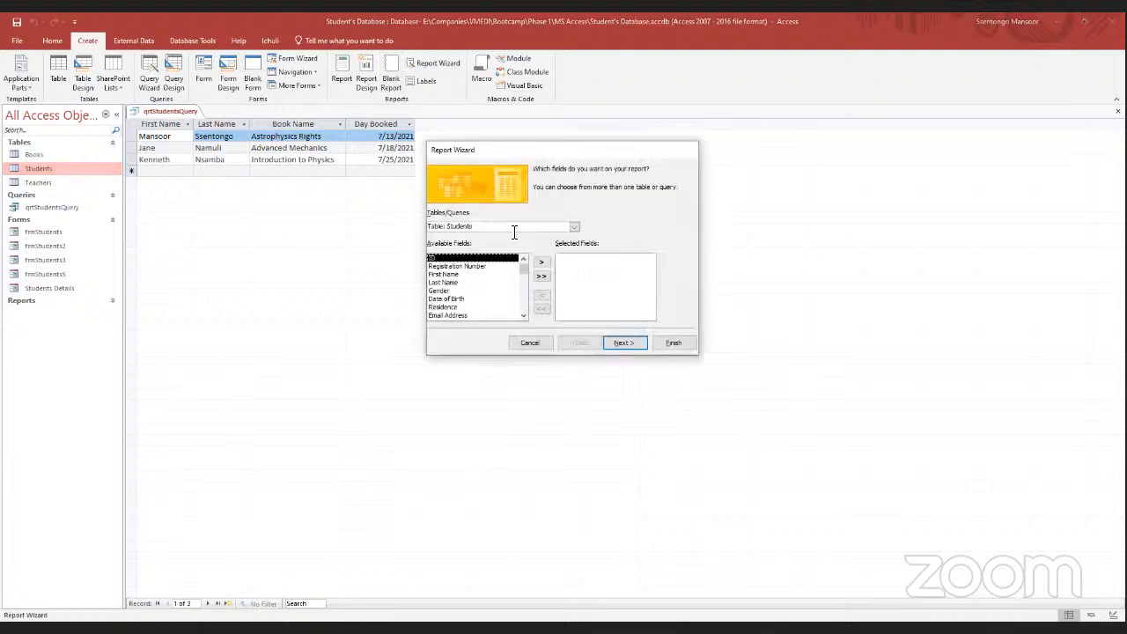
left_click(573, 228)
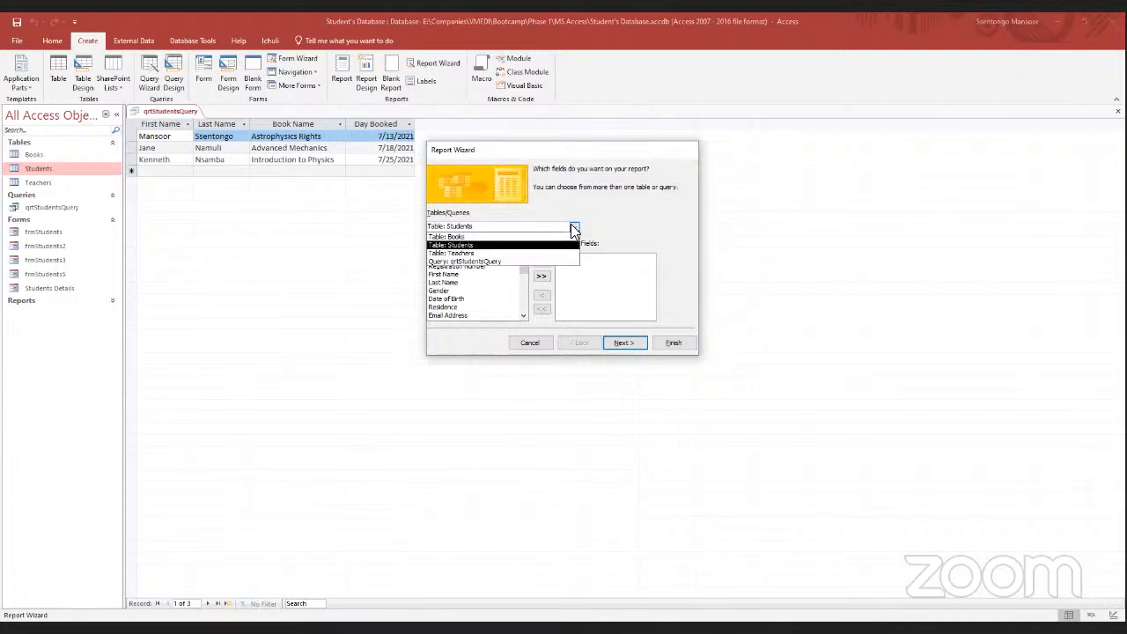
left_click(476, 262)
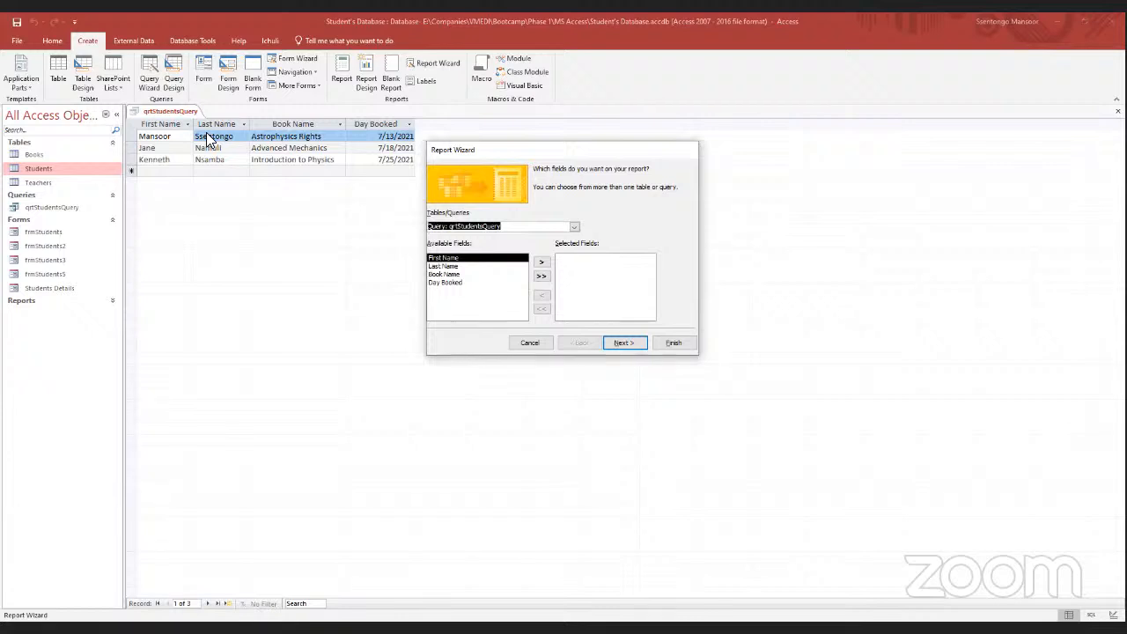
left_click(541, 274)
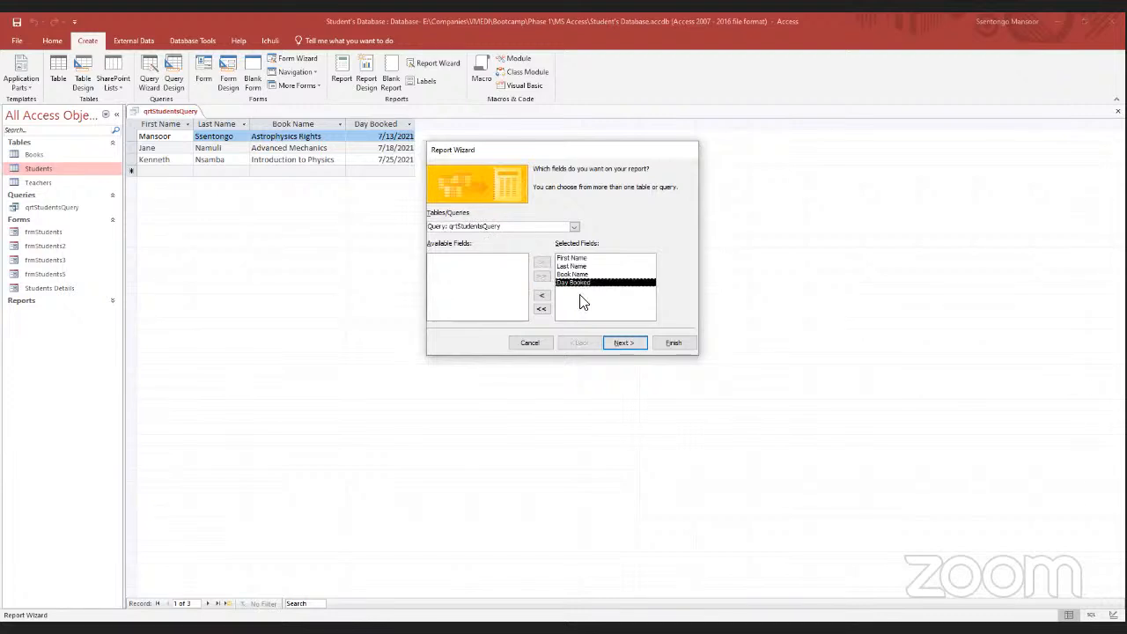
left_click(612, 342)
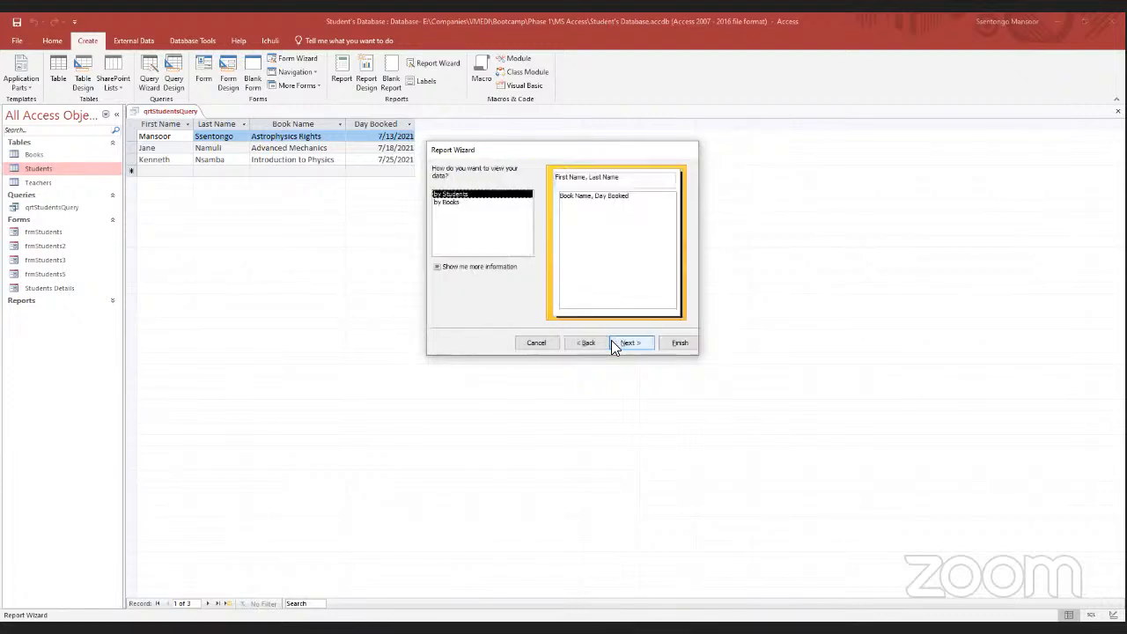
Compare the by Books and by Students data views, keep by Students, and add no extra grouping levels.
left_click(480, 202)
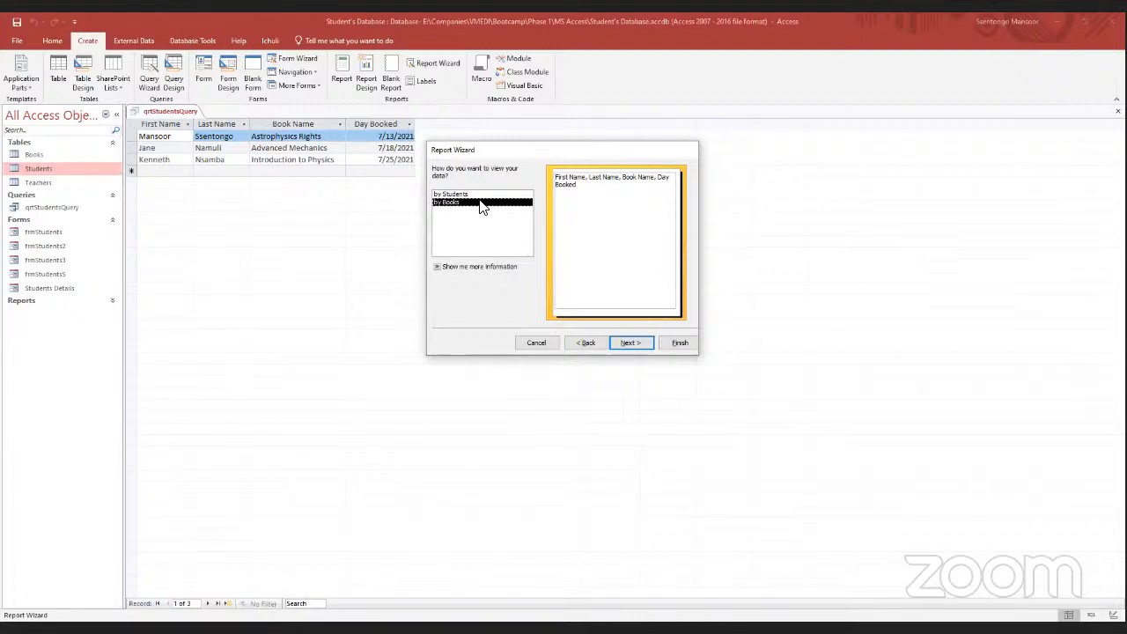
left_click(471, 195)
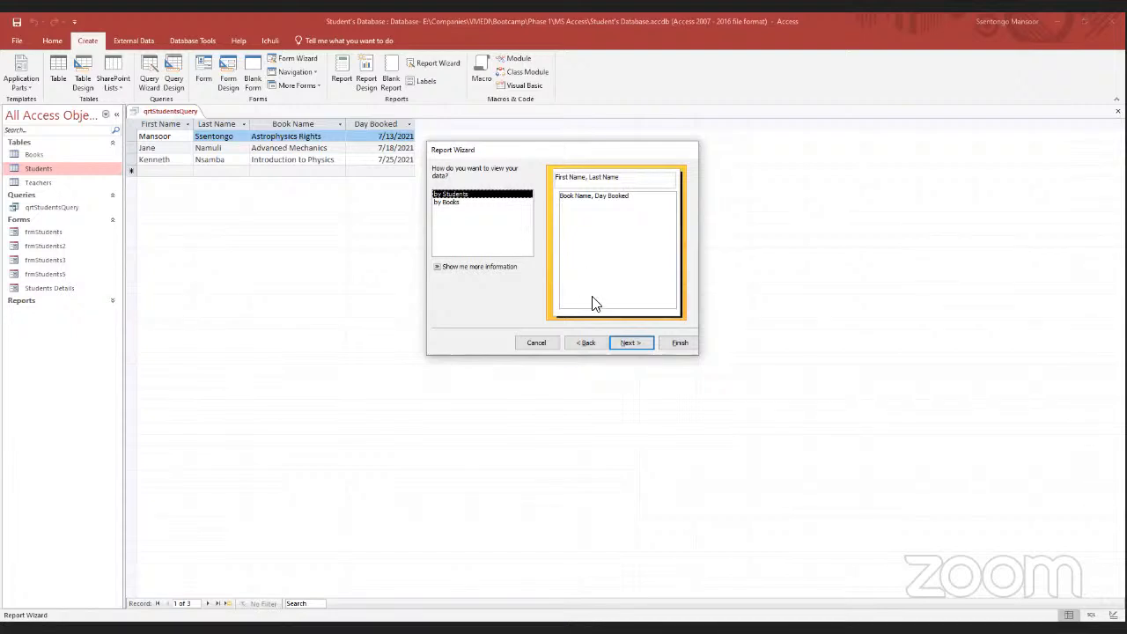
left_click(631, 343)
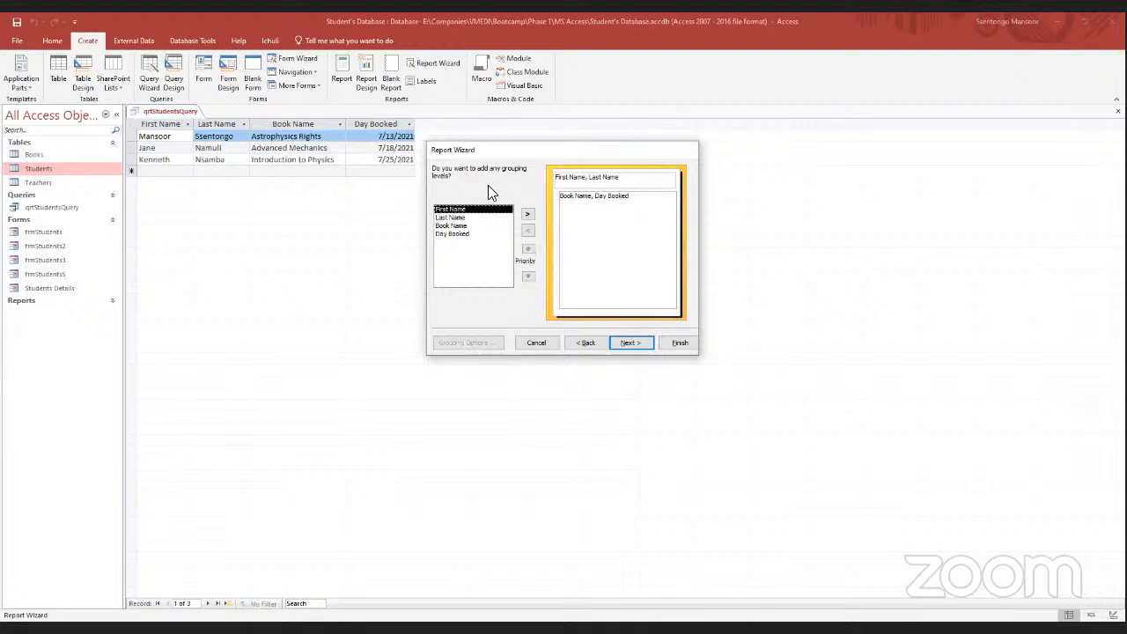
left_click(616, 341)
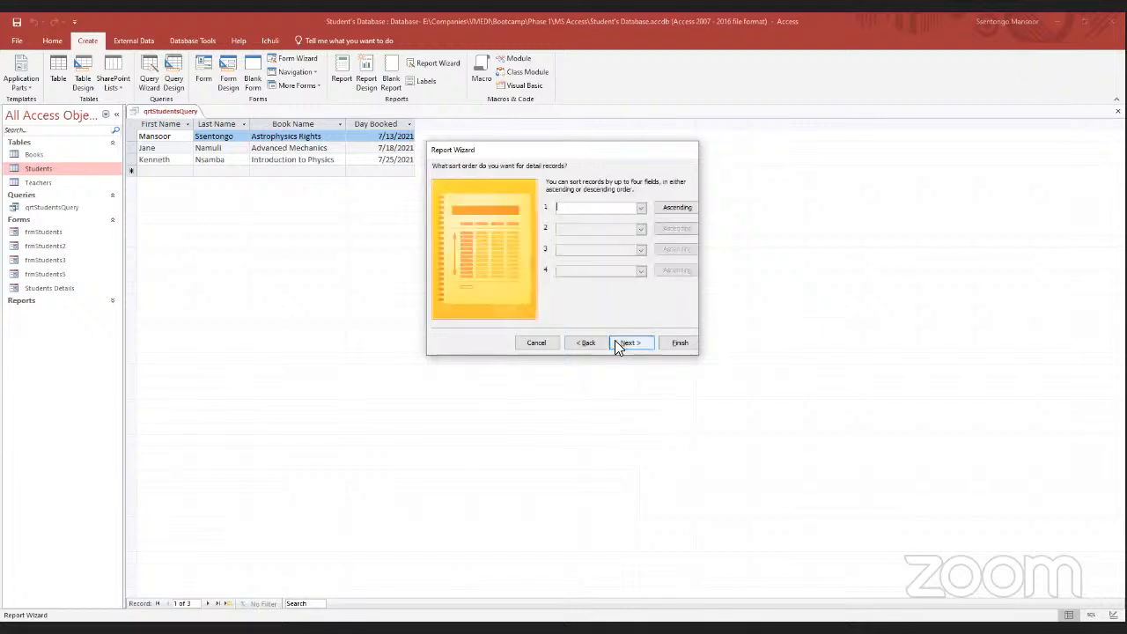
Sort the report's detail records by Day Booked in ascending order and set the page orientation to Landscape.
left_click(640, 209)
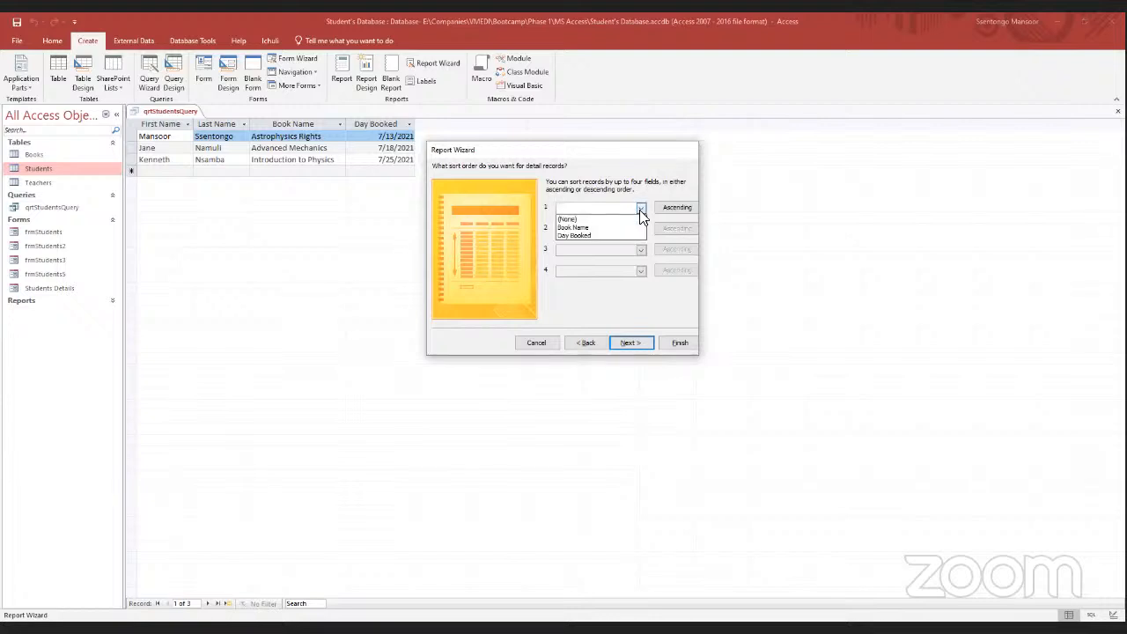
left_click(594, 235)
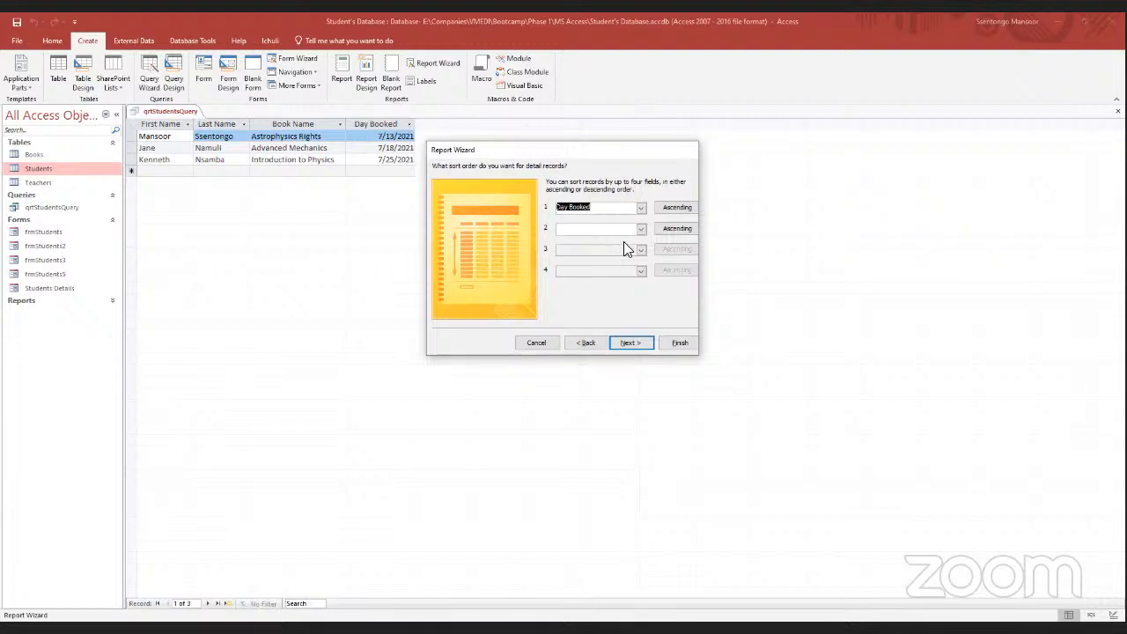
left_click(633, 343)
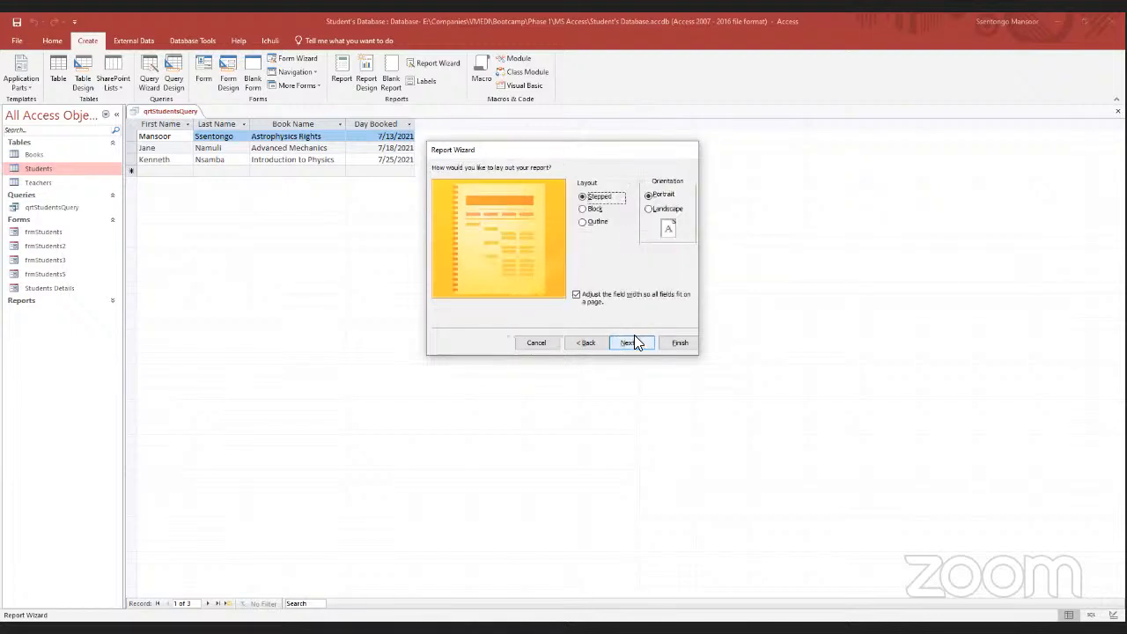
left_click(648, 212)
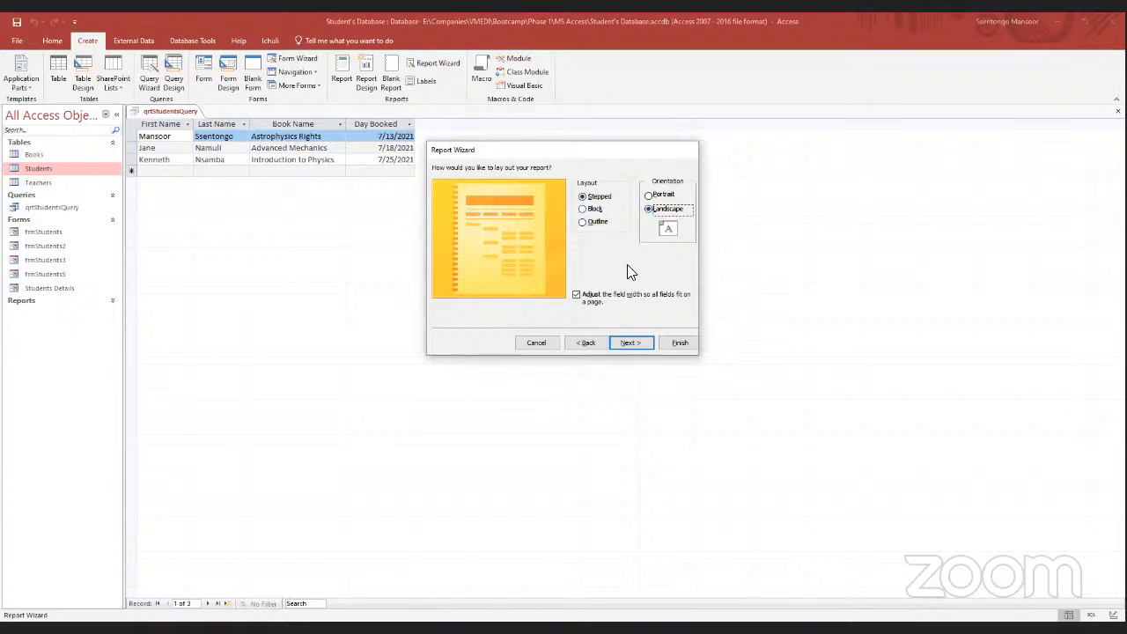
left_click(627, 343)
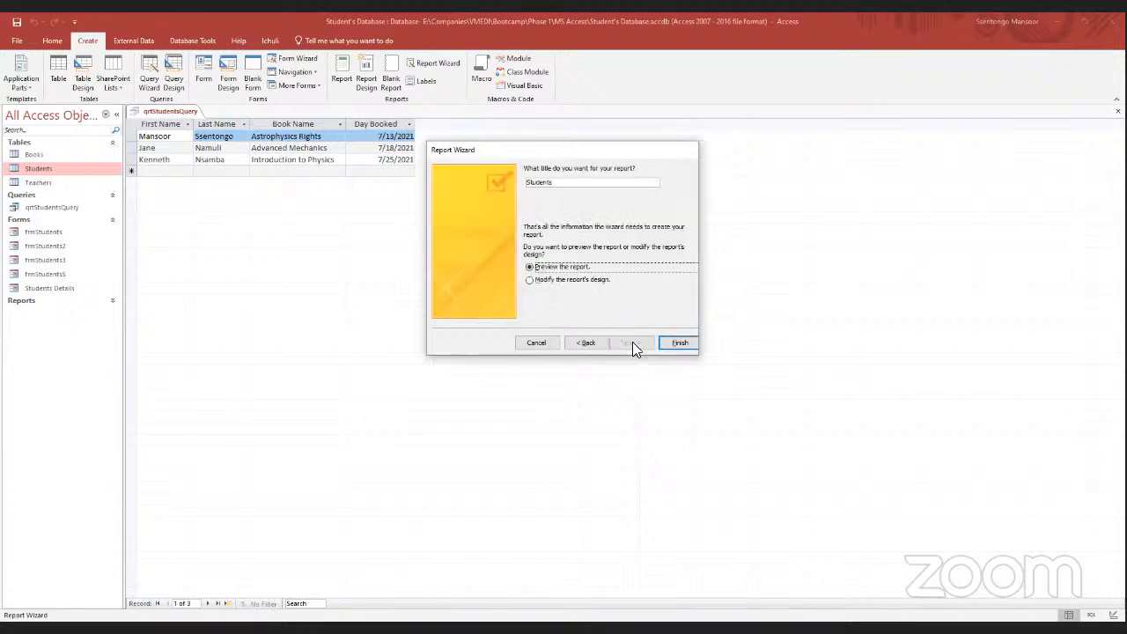
Title the report rptBooksTakenByStudents and finish the wizard with the report preview.
left_click(530, 185)
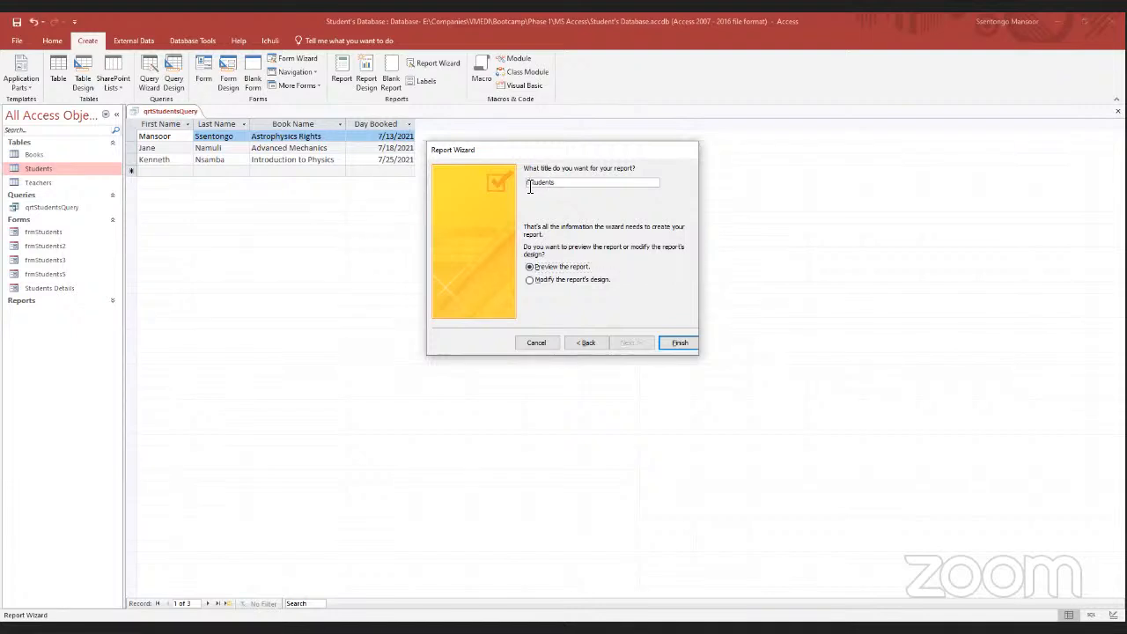
type("BooksTakenBy")
left_click(528, 182)
type("rpt")
left_click(612, 182)
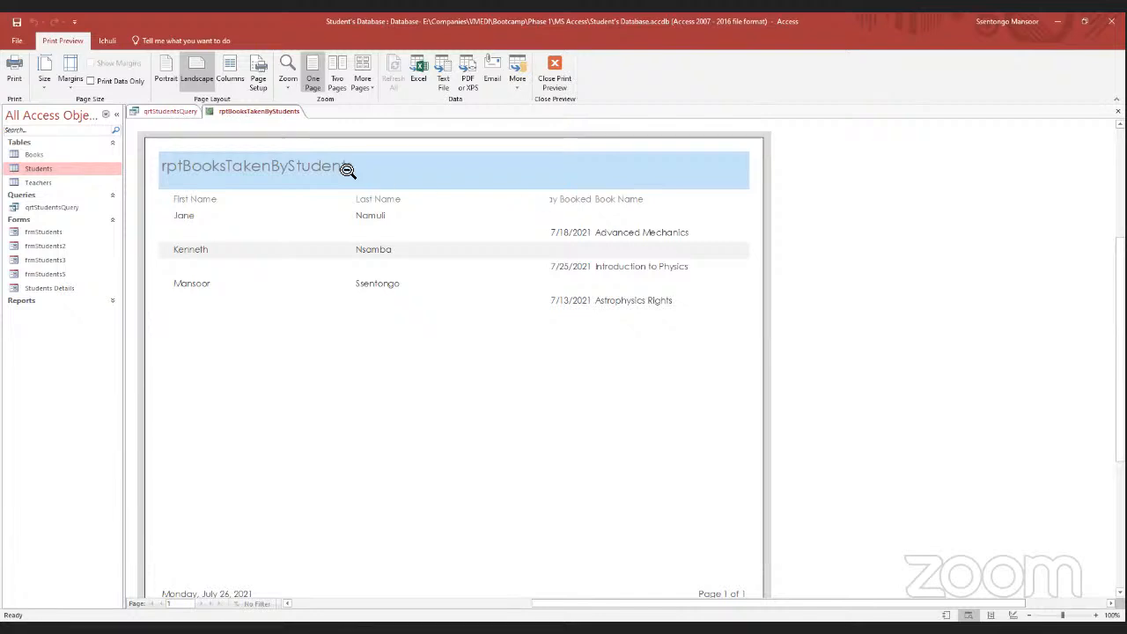
Switch the report to Layout View and widen the Day Booked date field so full dates fit.
right_click(247, 114)
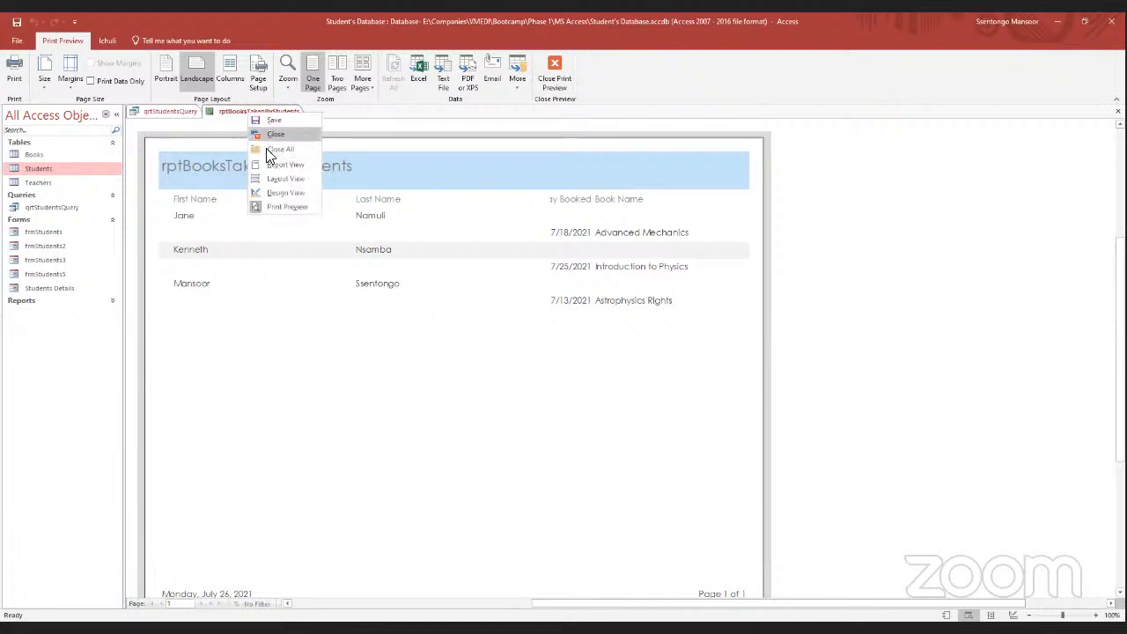
left_click(269, 180)
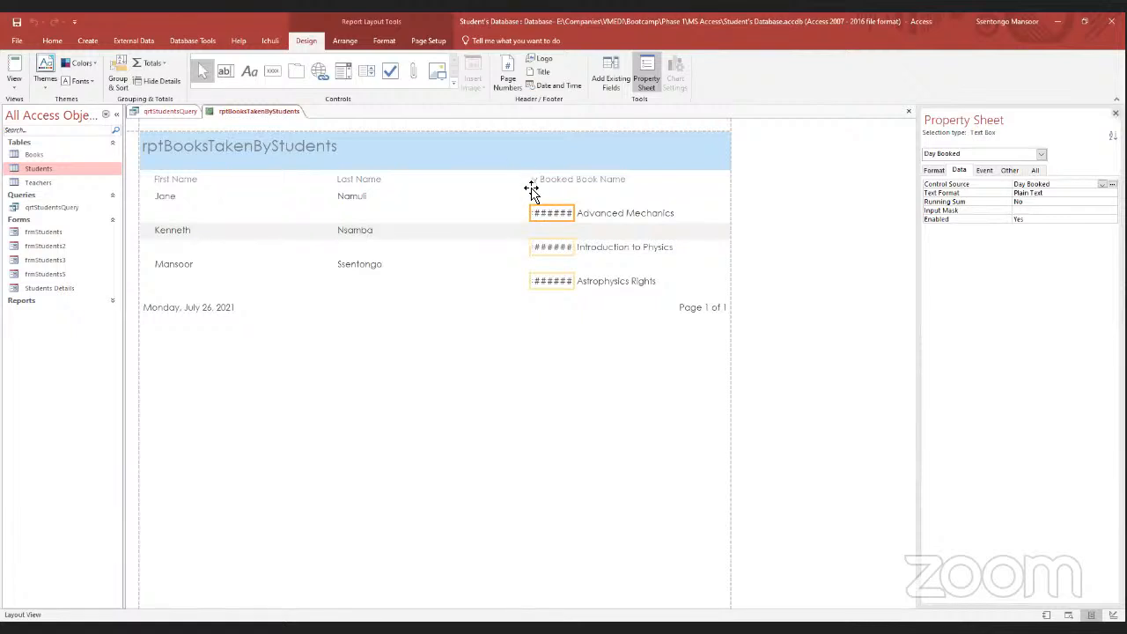
left_click_drag(532, 201, 437, 200)
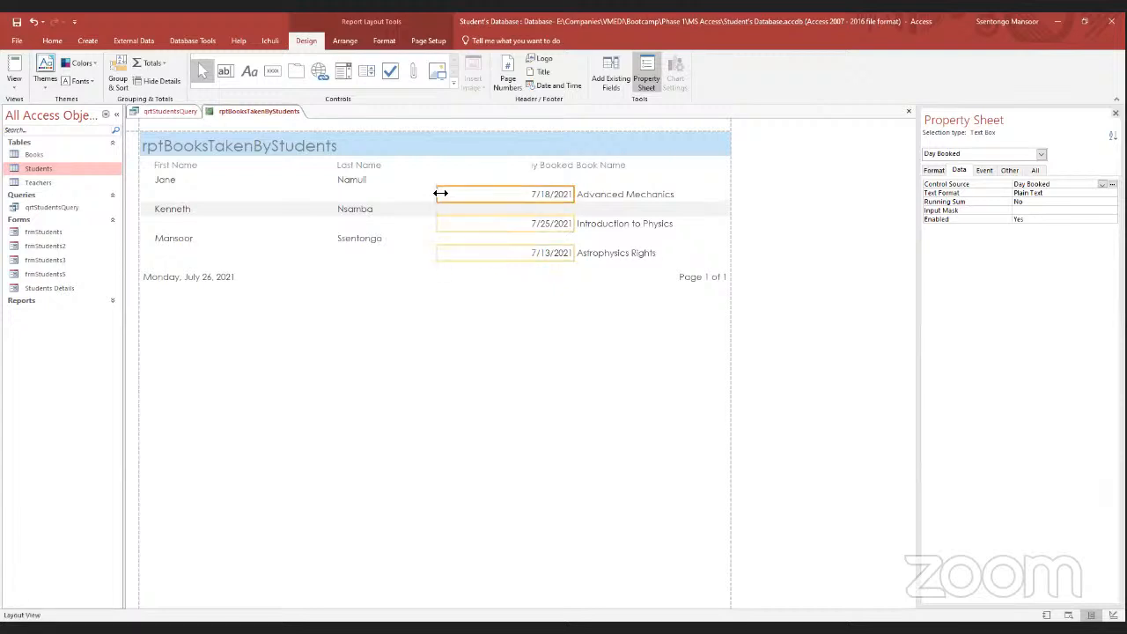
left_click(507, 370)
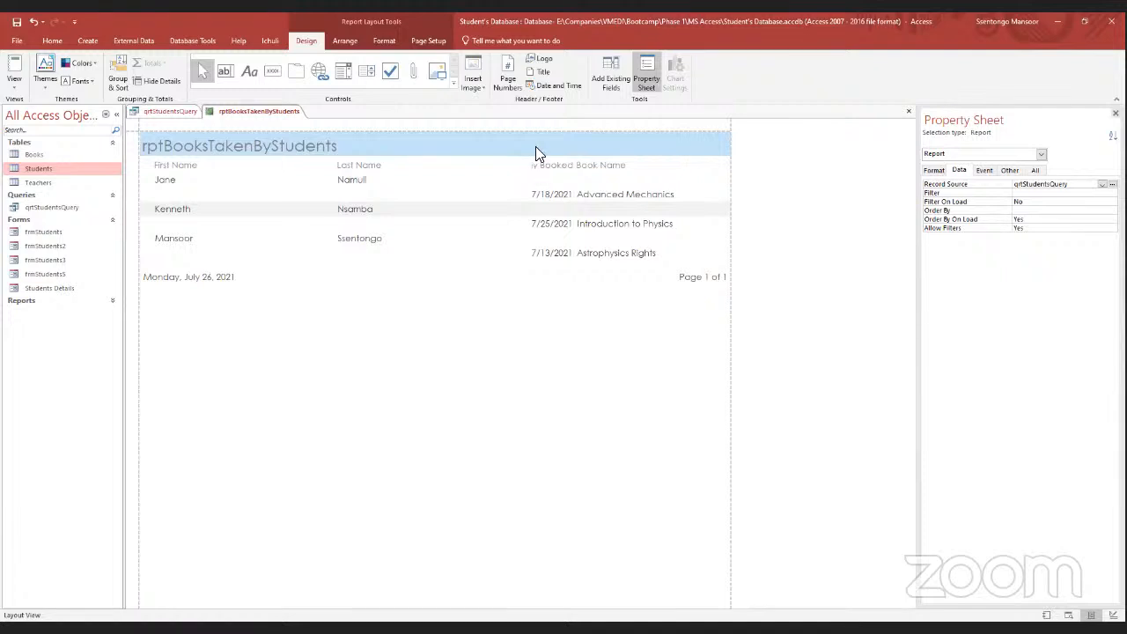
Widen the Day Booked column label in the report so its whole heading fits.
left_click(536, 181)
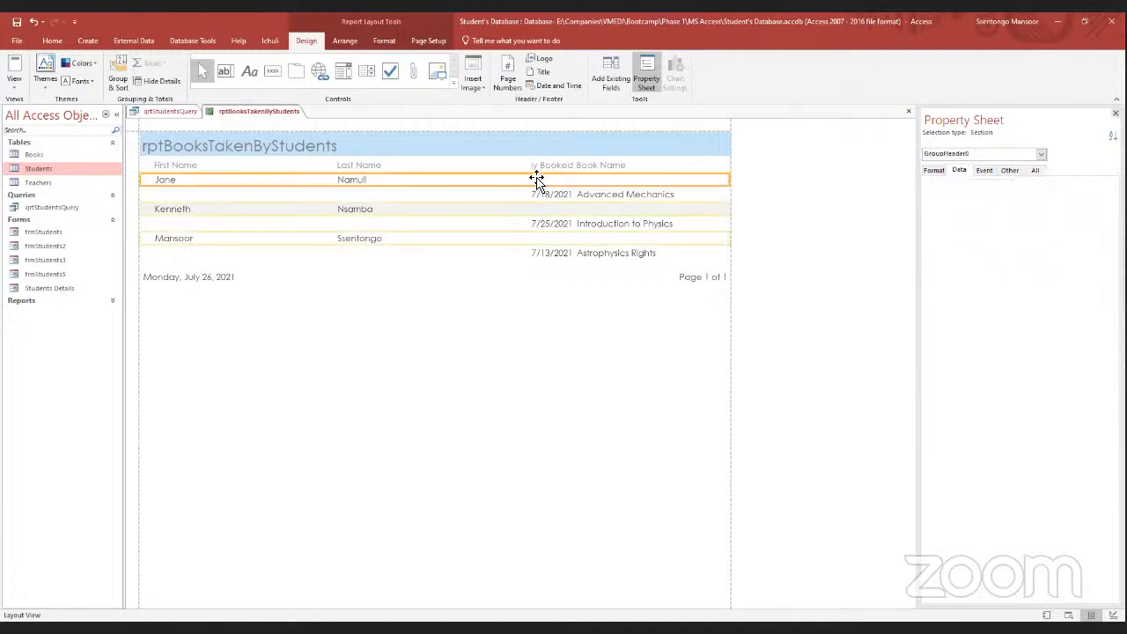
left_click(530, 167)
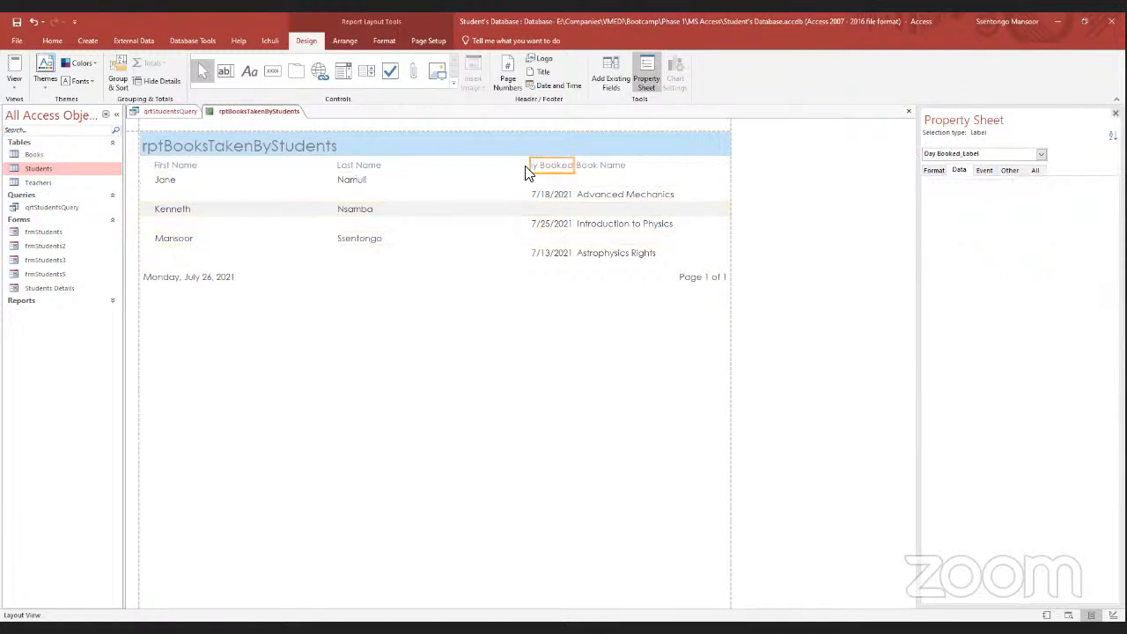
left_click_drag(529, 166, 501, 168)
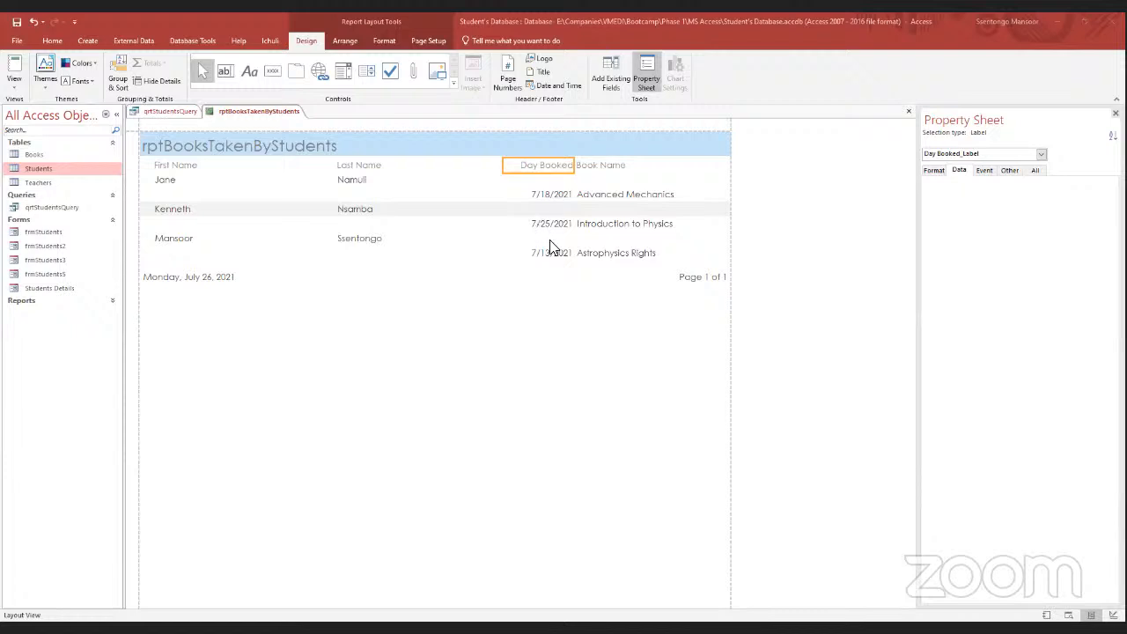
Save the rptBooksTakenByStudents report and close qrtStudentsQuery.
right_click(247, 120)
left_click(259, 120)
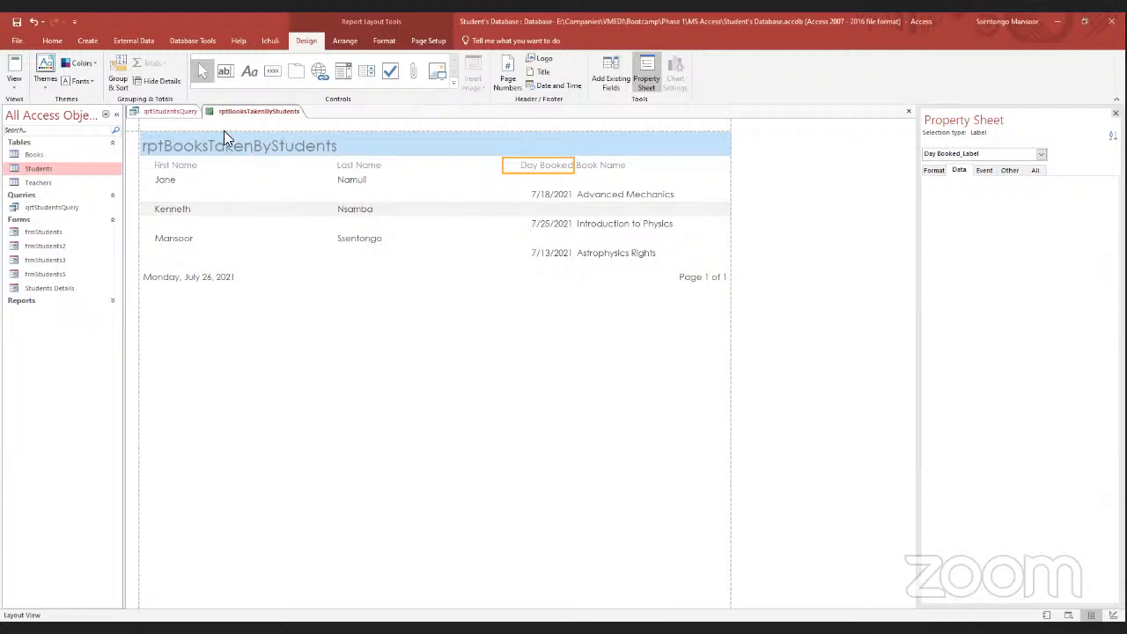
left_click(168, 115)
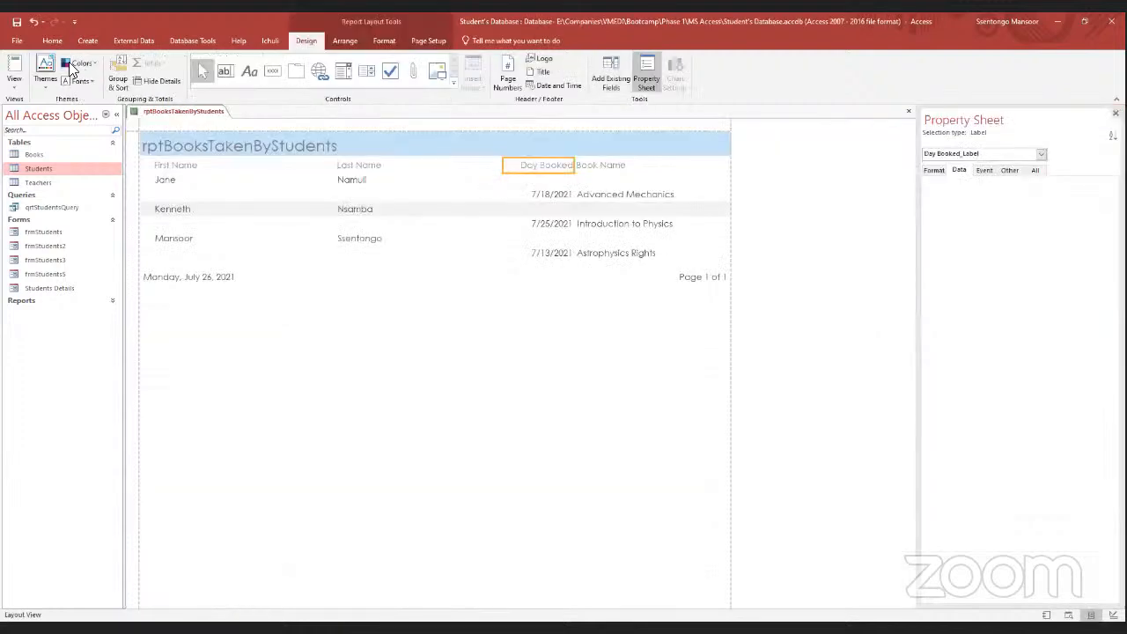
left_click(17, 41)
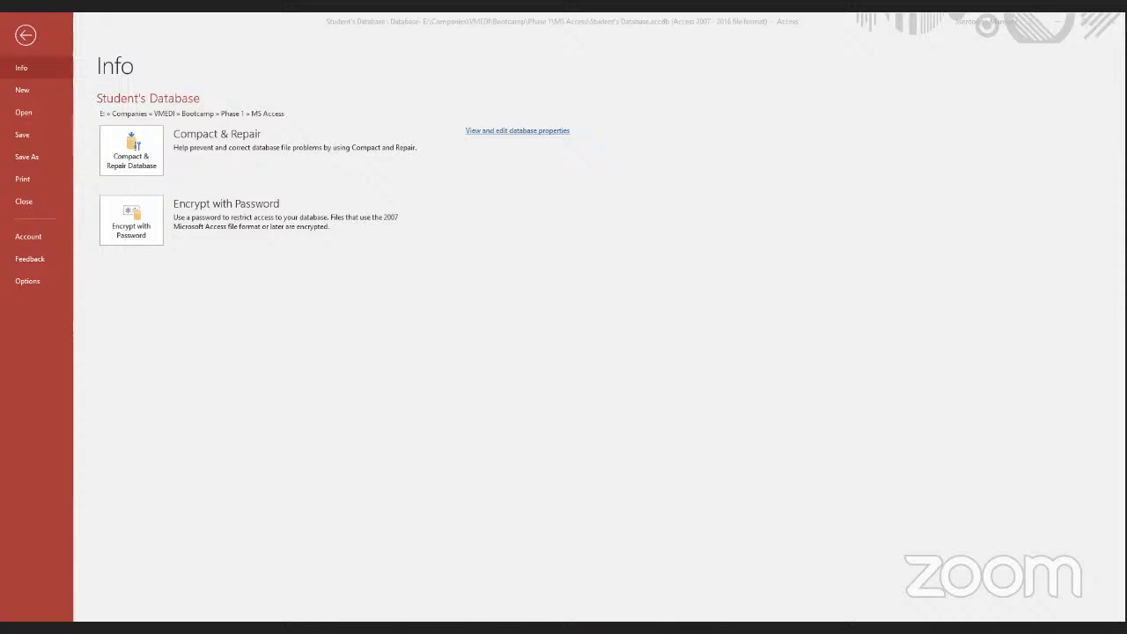
left_click(426, 126)
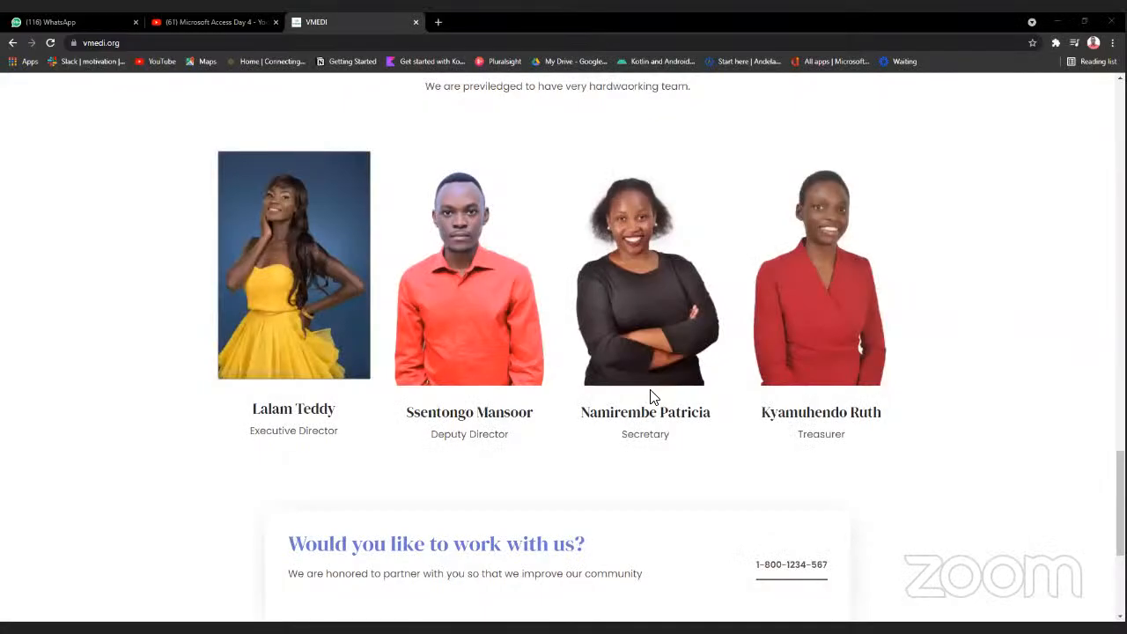
Look through the VMEDI website's team, partners, projects and Who are we sections.
scroll(649, 396, "down", 2)
scroll(649, 396, "down", 3)
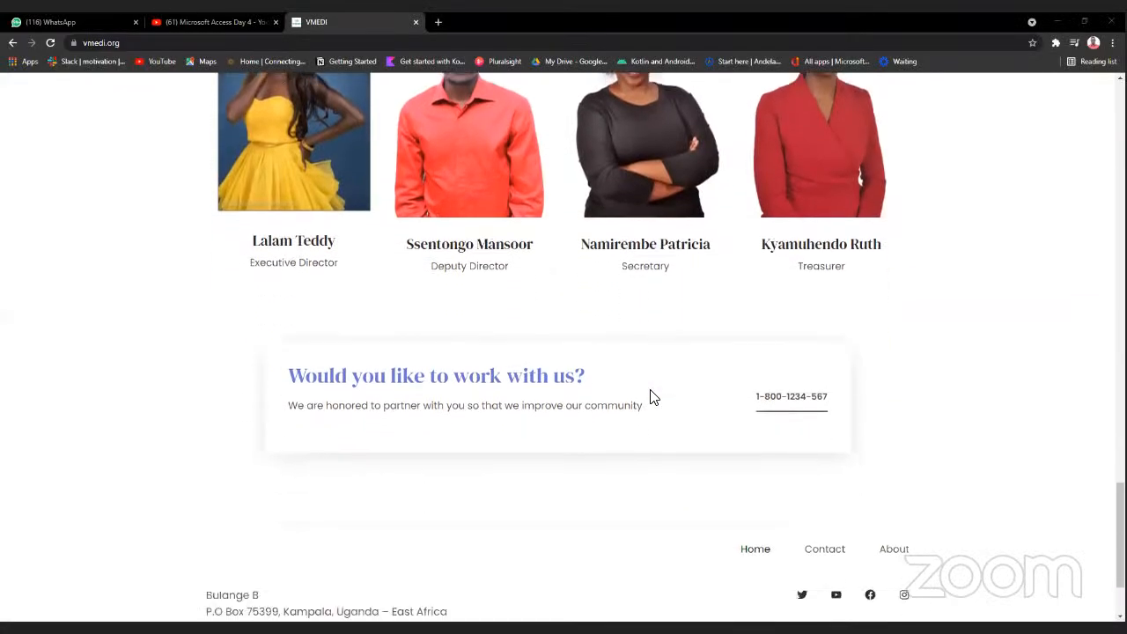
scroll(648, 396, "up", 1)
scroll(649, 396, "up", 2)
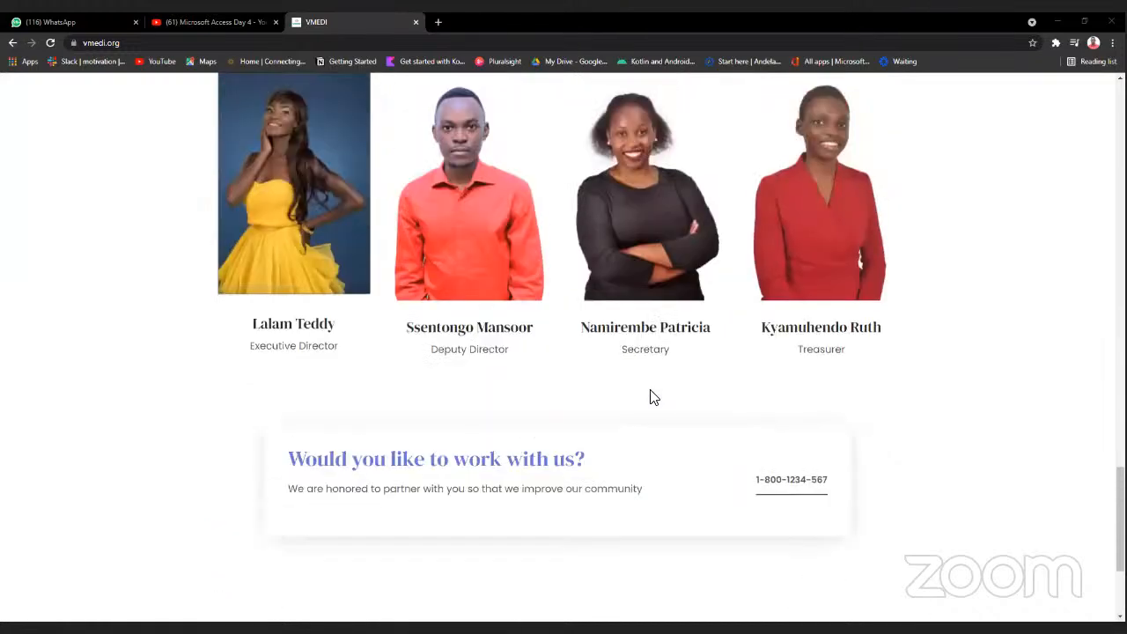
scroll(649, 396, "up", 8)
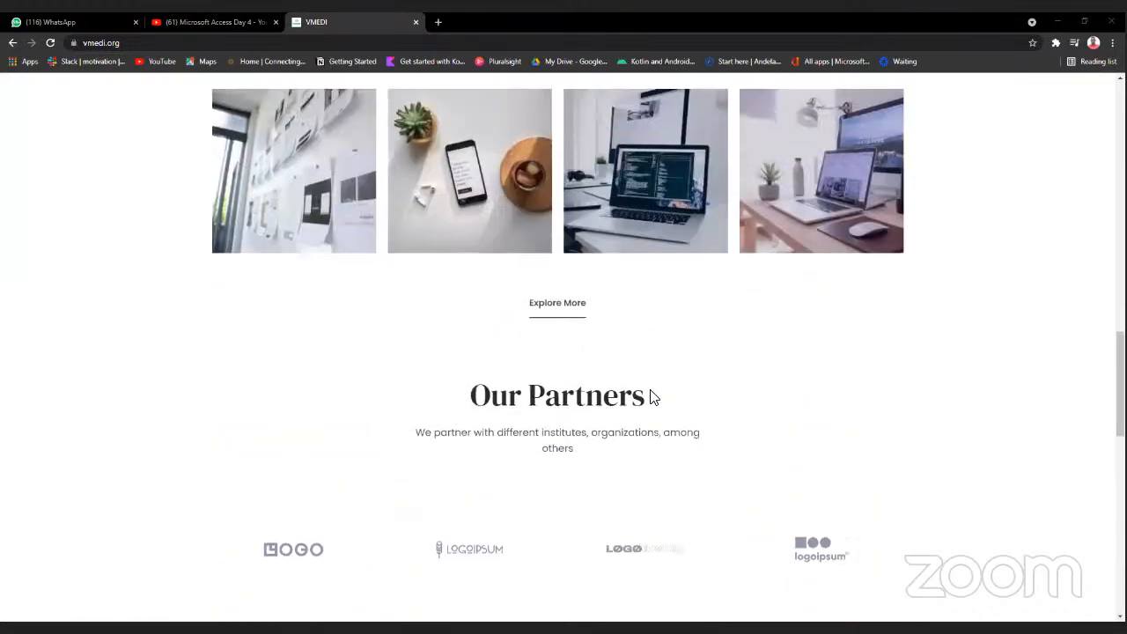
scroll(652, 398, "up", 2)
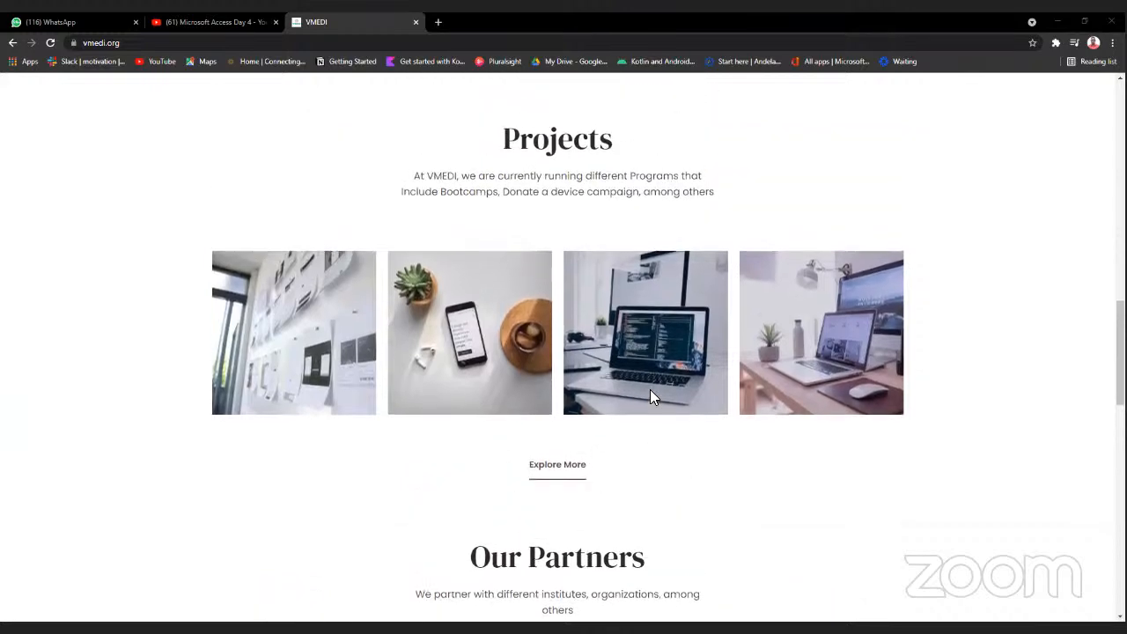
scroll(650, 396, "up", 2)
scroll(649, 396, "up", 4)
scroll(652, 398, "up", 1)
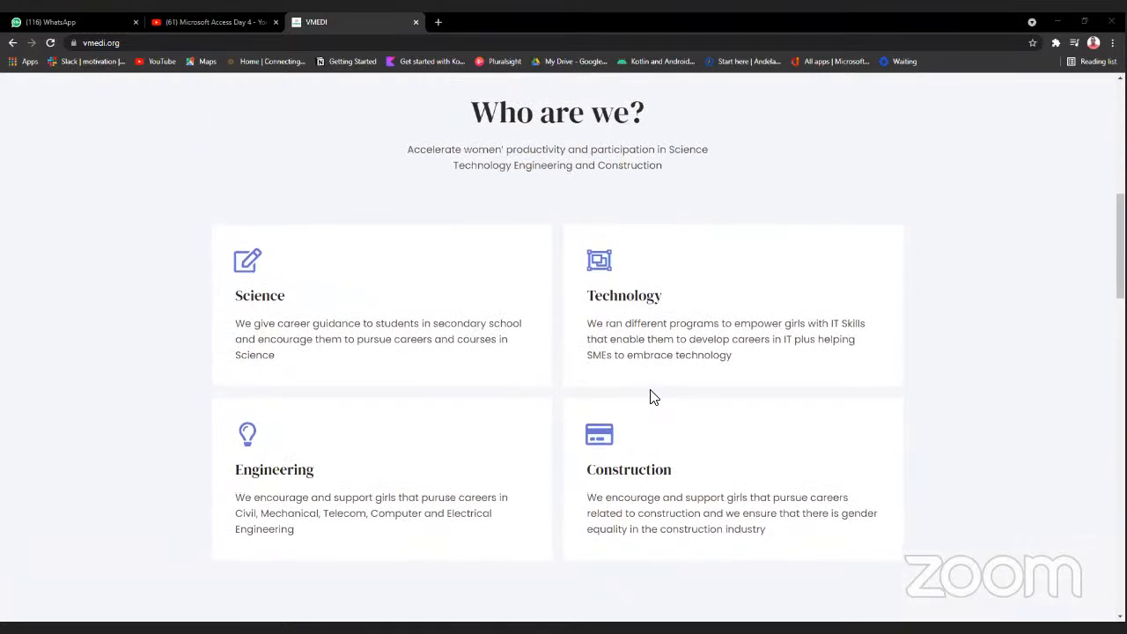
scroll(653, 398, "down", 1)
scroll(653, 398, "down", 2)
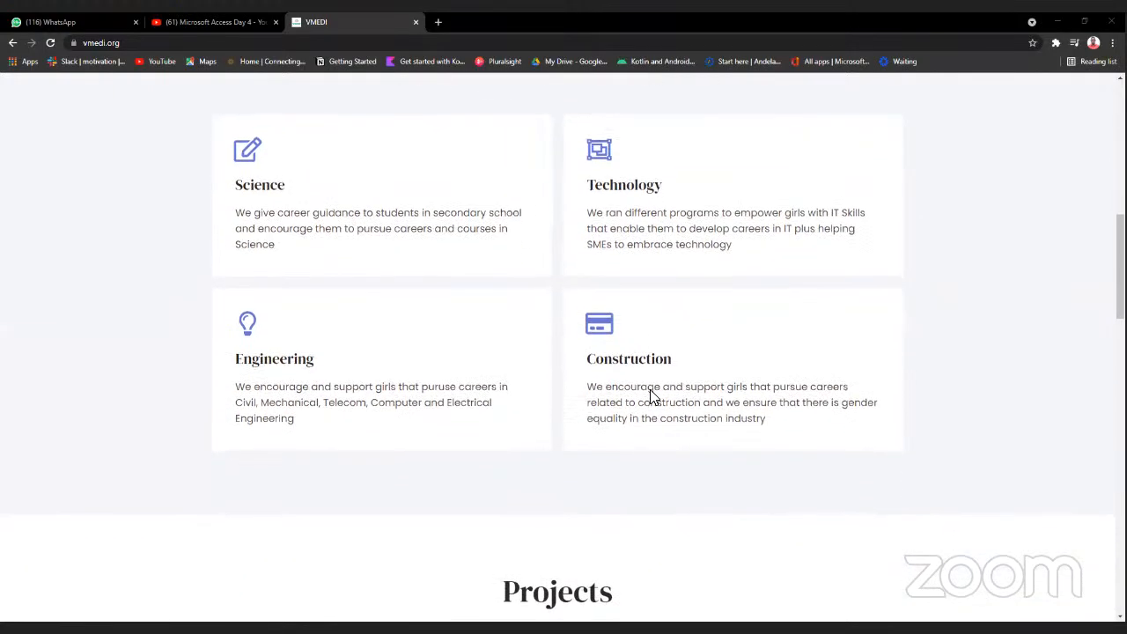
Examine the VMEDI website's Our Partners and Meet Our Leadership sections, down to the work-with-us box.
scroll(653, 398, "down", 10)
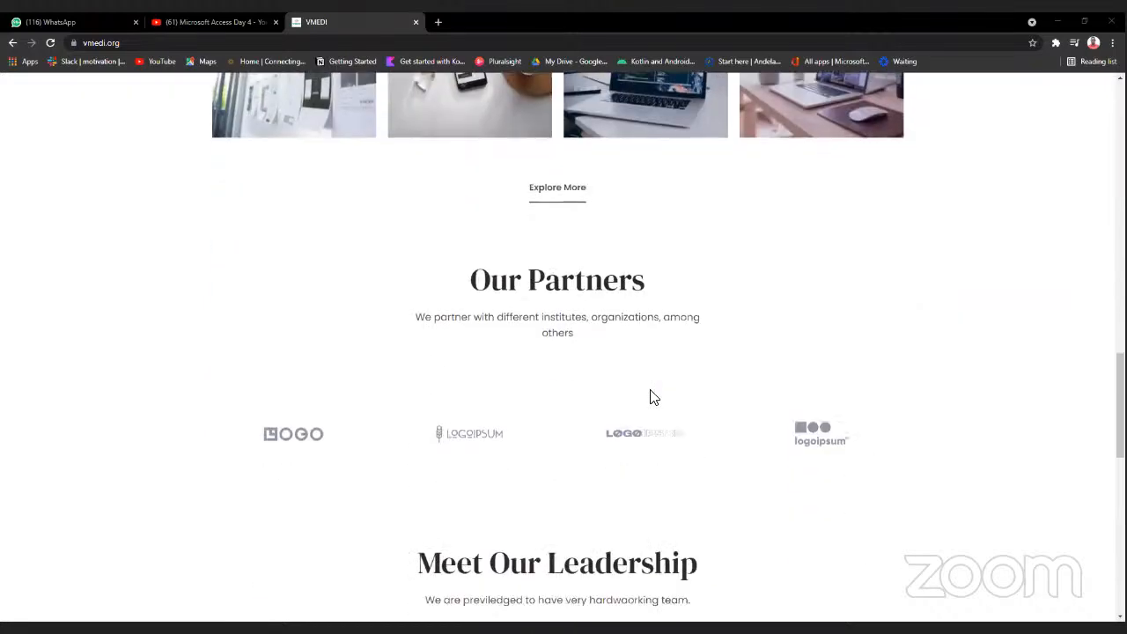
scroll(652, 398, "down", 10)
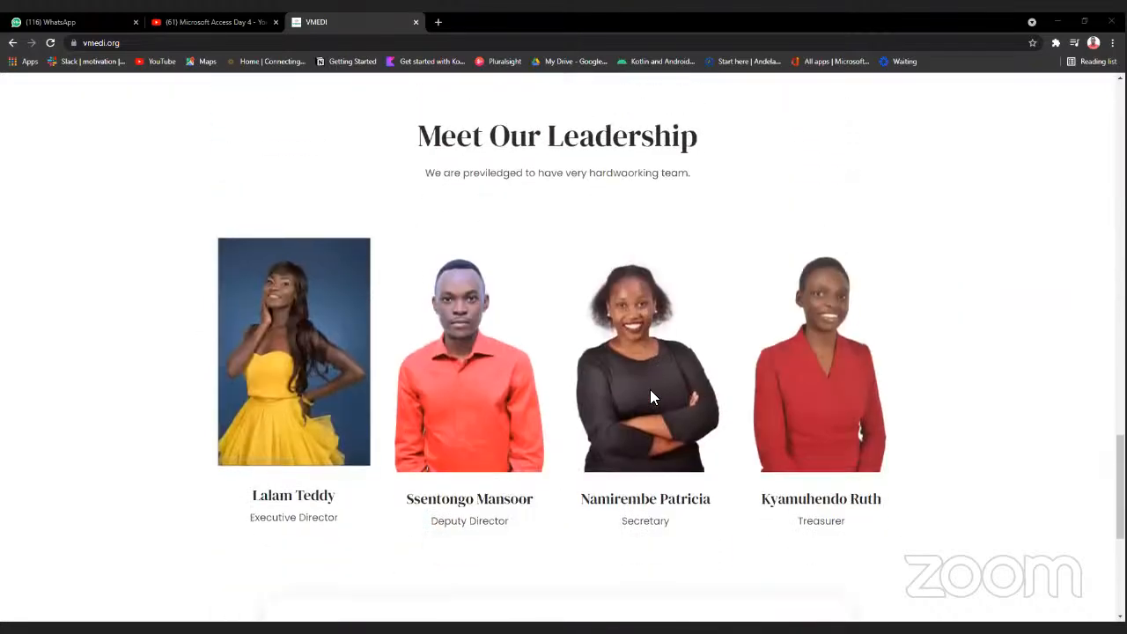
scroll(653, 398, "down", 1)
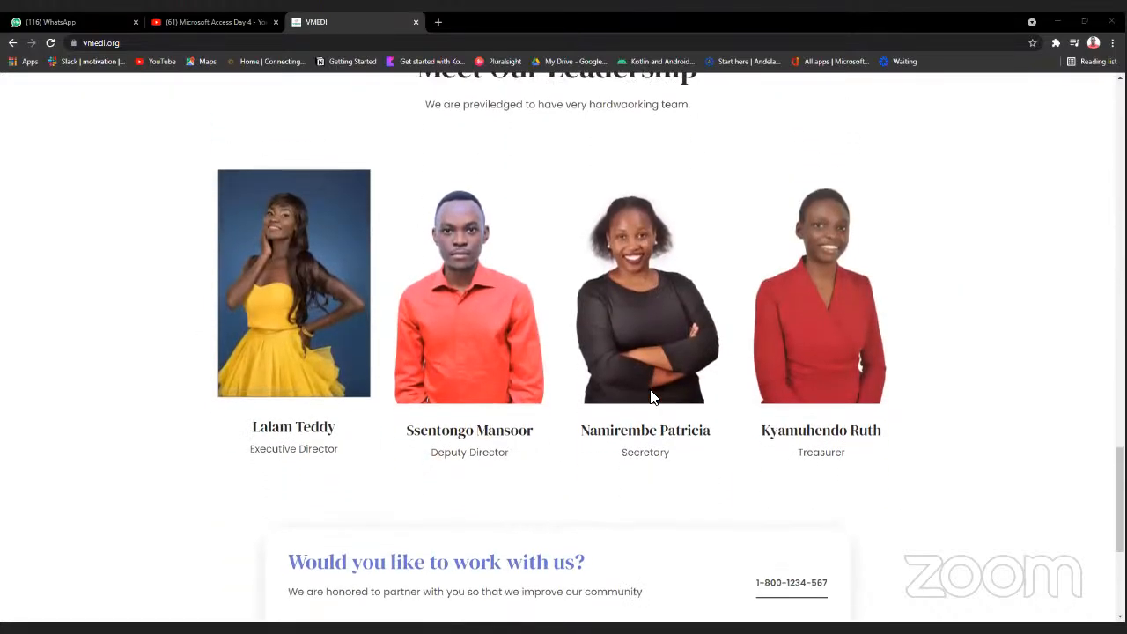
scroll(653, 398, "down", 1)
scroll(652, 398, "down", 1)
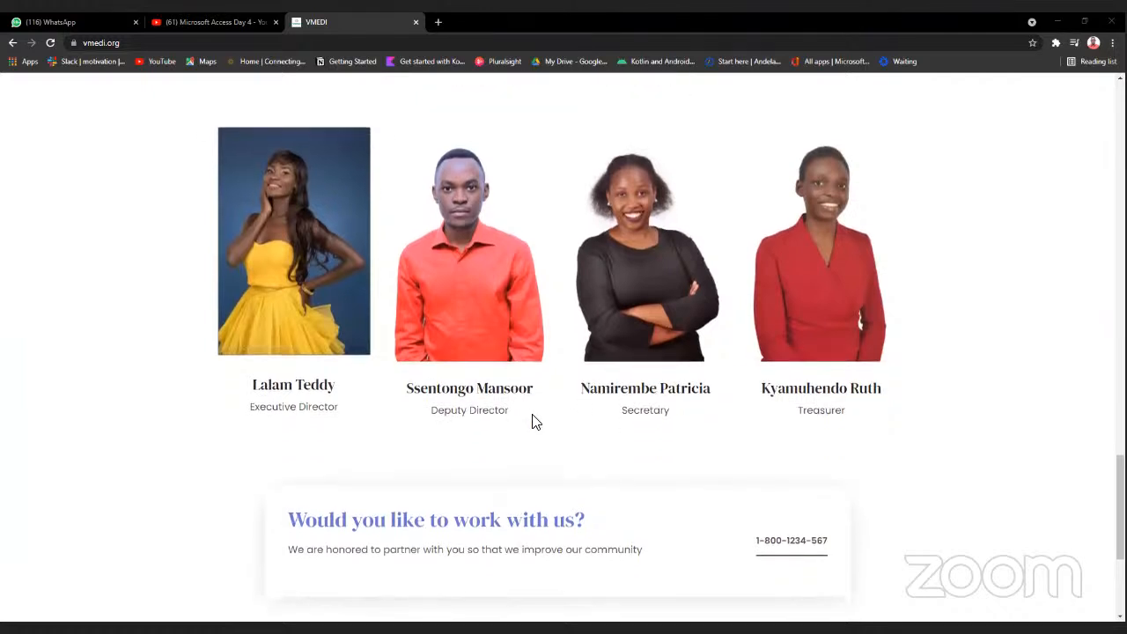
scroll(534, 420, "down", 1)
scroll(532, 415, "up", 1)
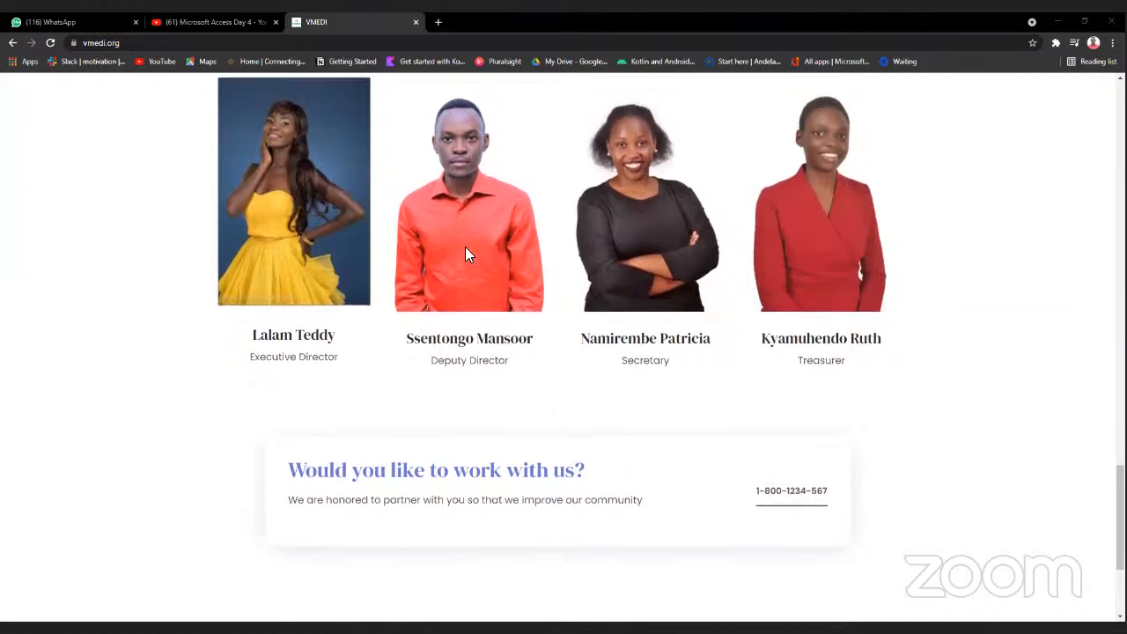
scroll(465, 253, "up", 1)
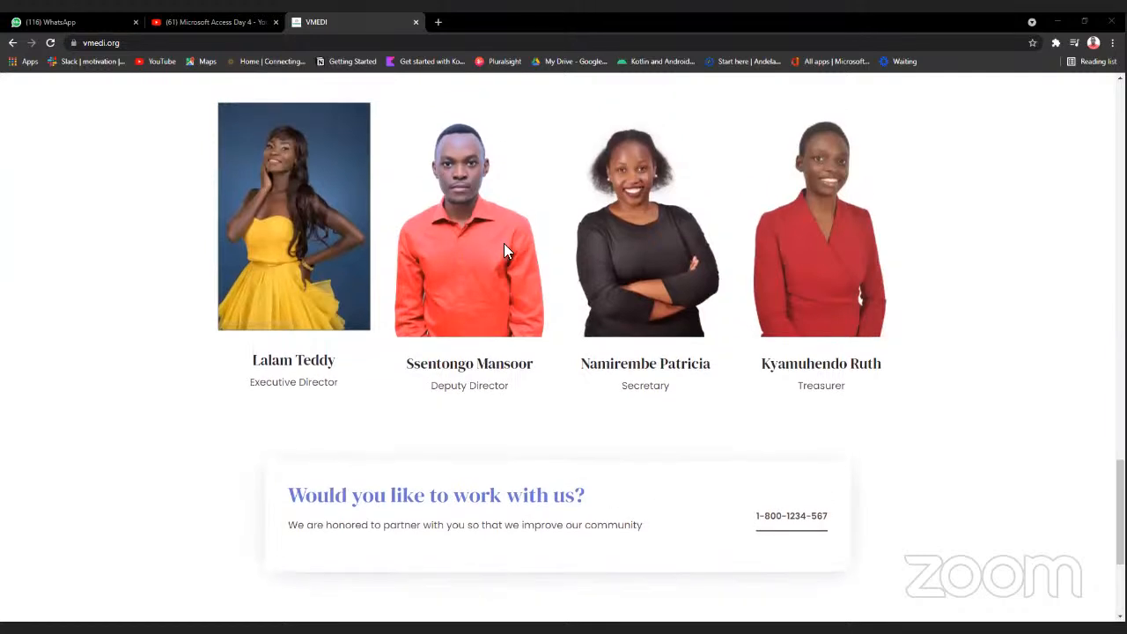
scroll(673, 255, "down", 1)
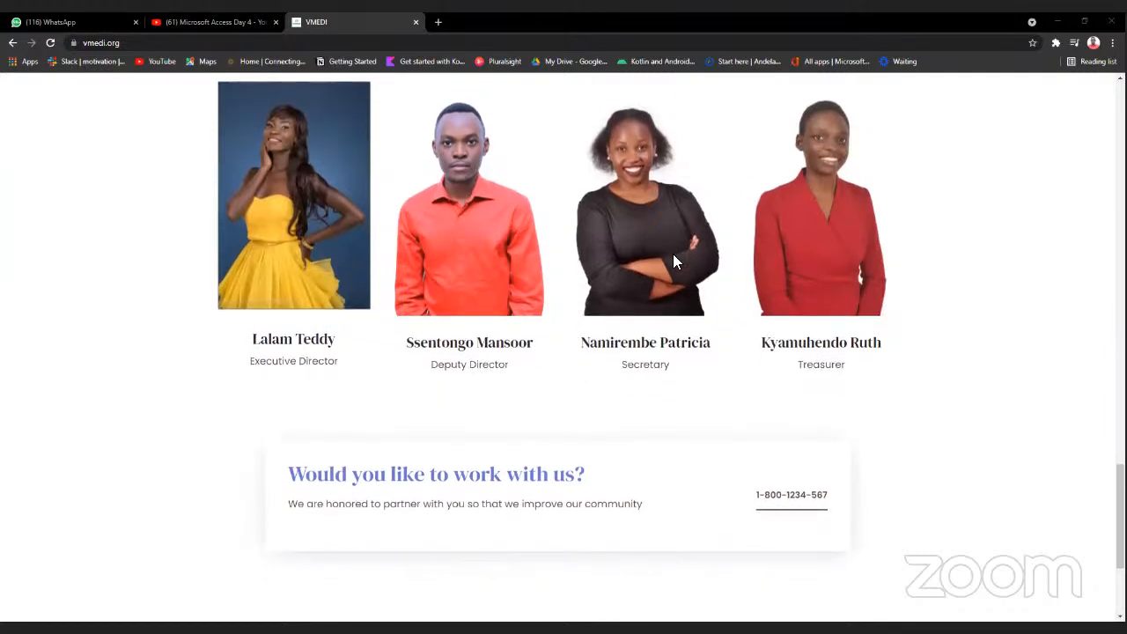
scroll(672, 261, "down", 1)
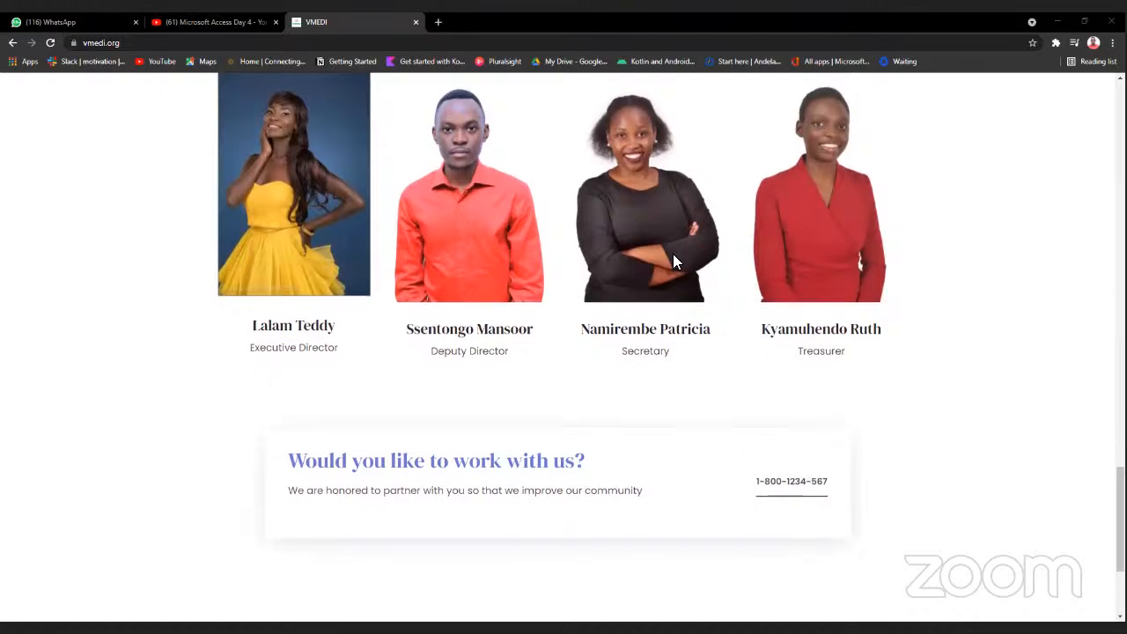
scroll(673, 262, "down", 1)
scroll(673, 261, "down", 1)
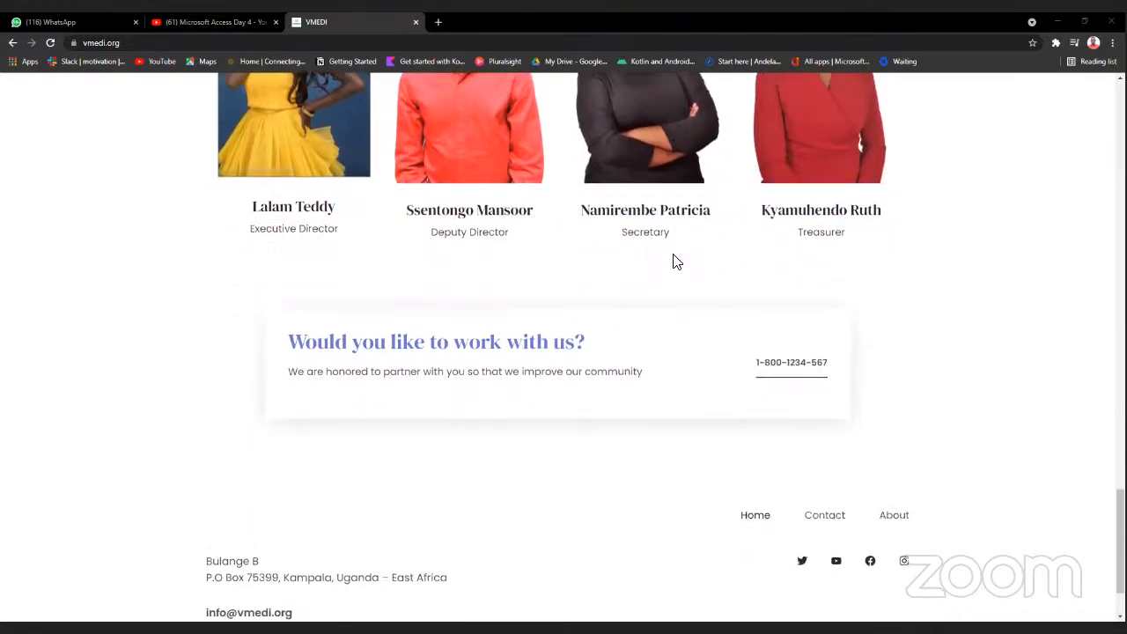
Review the VMEDI homepage again from its introduction through the projects, partners and leadership sections to the footer.
scroll(673, 261, "up", 10)
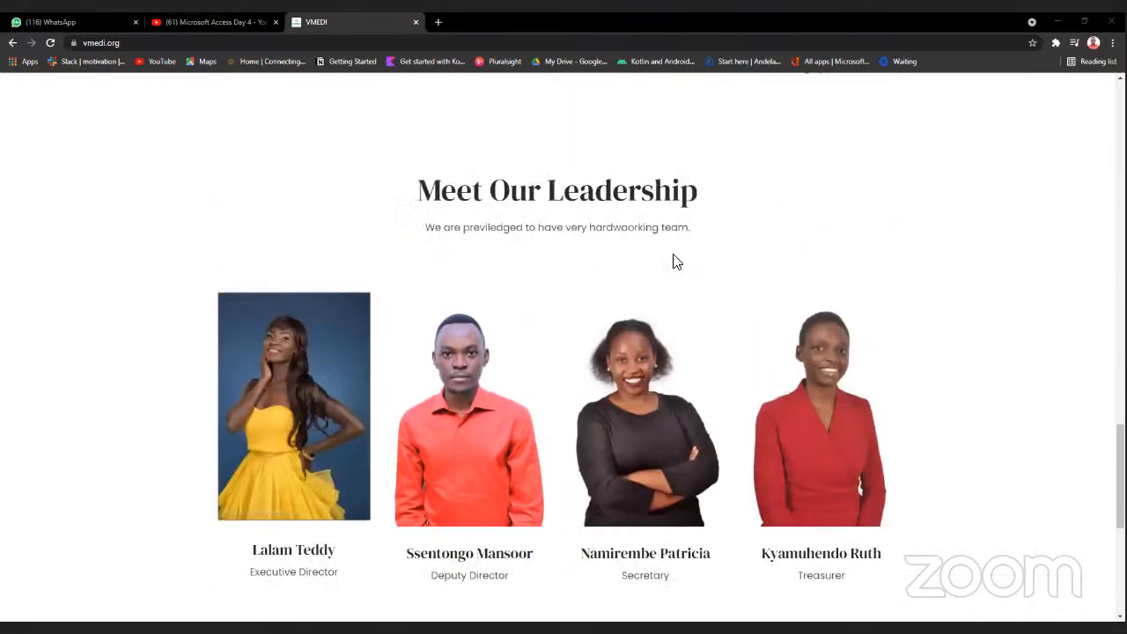
scroll(673, 261, "up", 10)
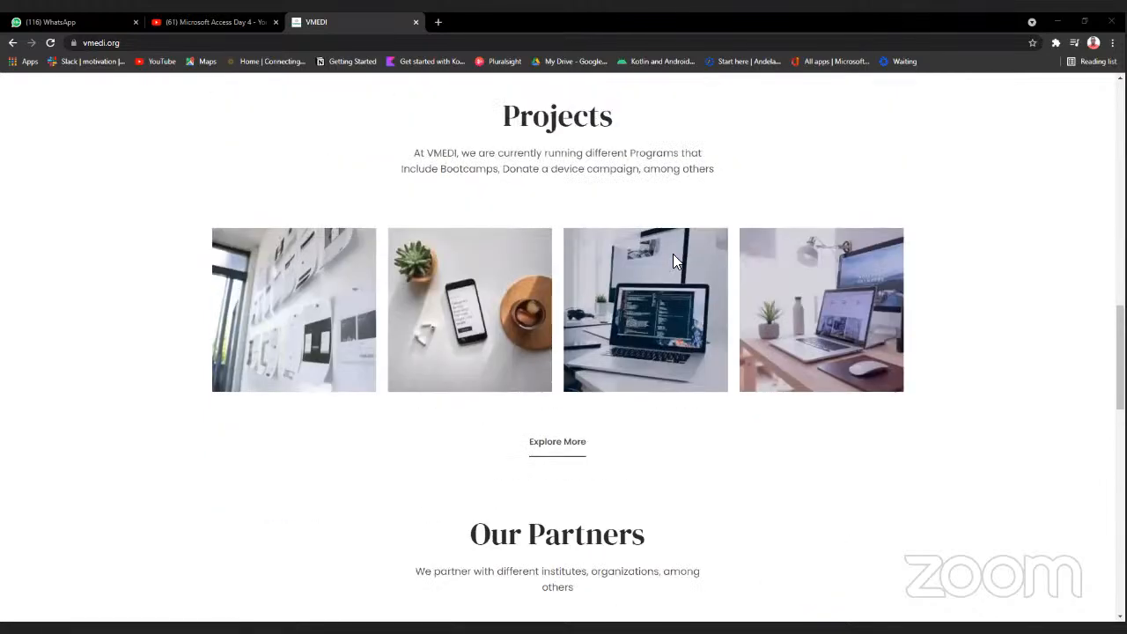
scroll(673, 262, "up", 1)
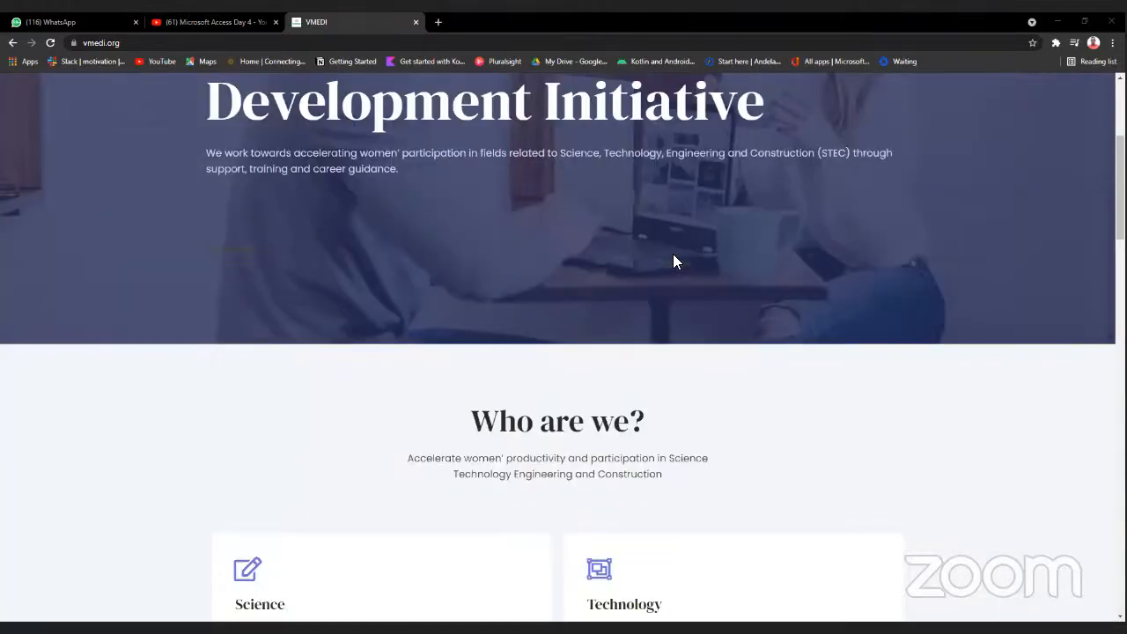
scroll(673, 261, "up", 3)
scroll(673, 261, "down", 7)
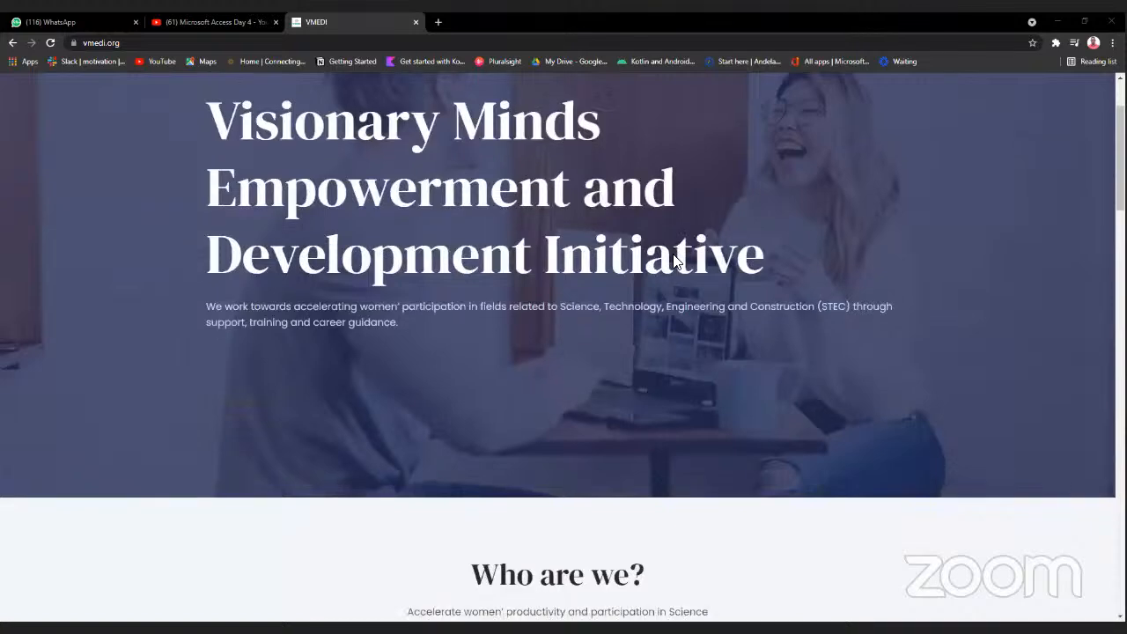
scroll(673, 262, "down", 12)
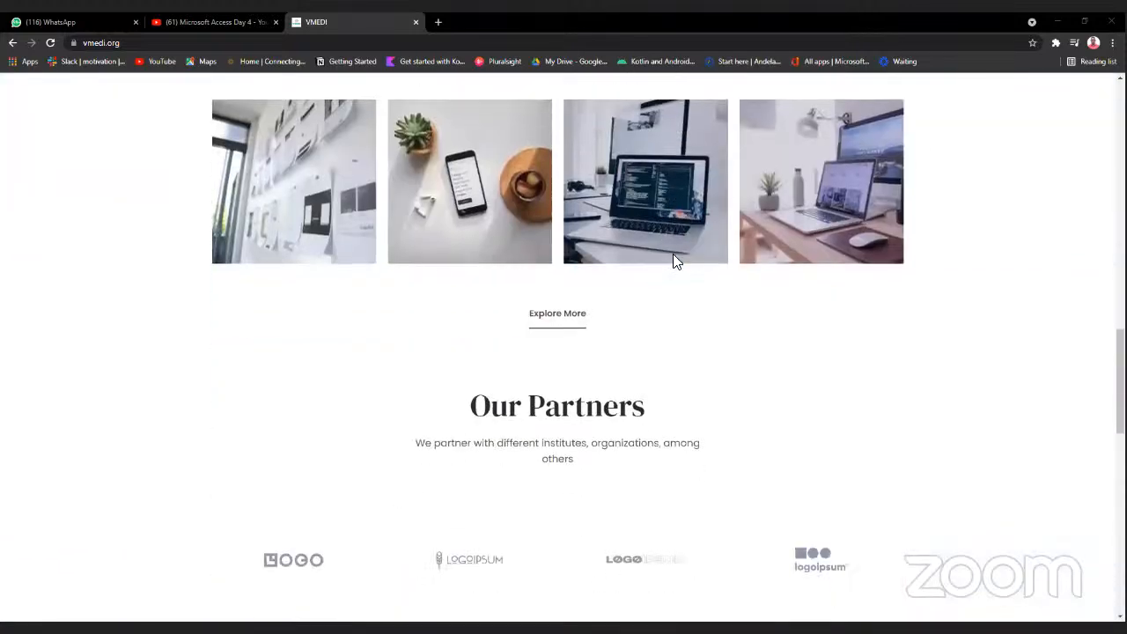
scroll(673, 261, "down", 2)
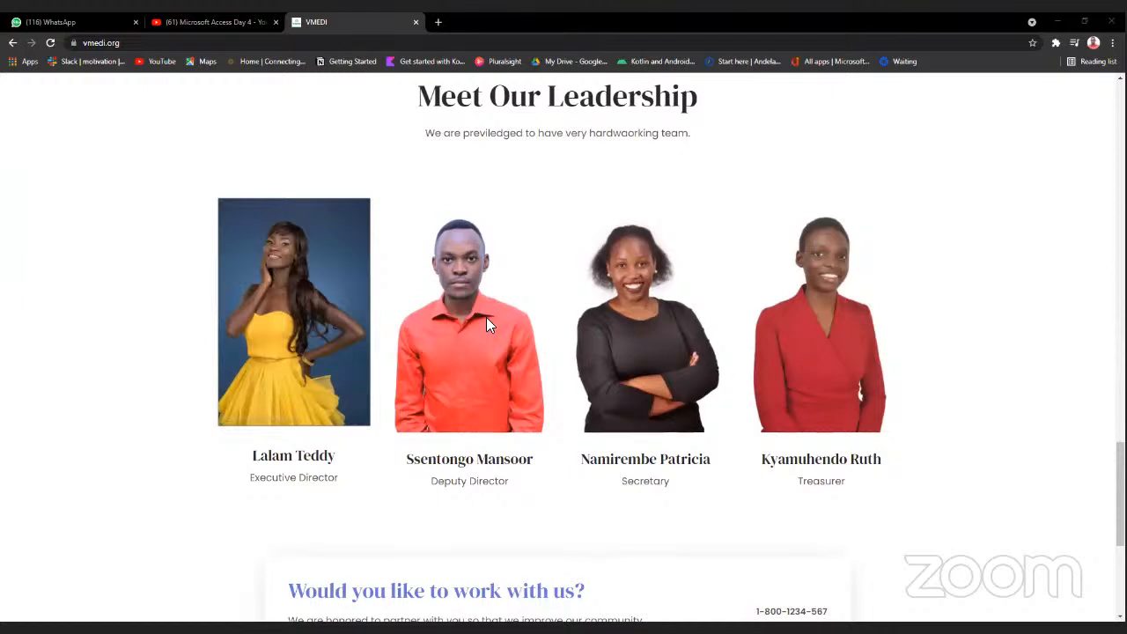
scroll(928, 352, "down", 1)
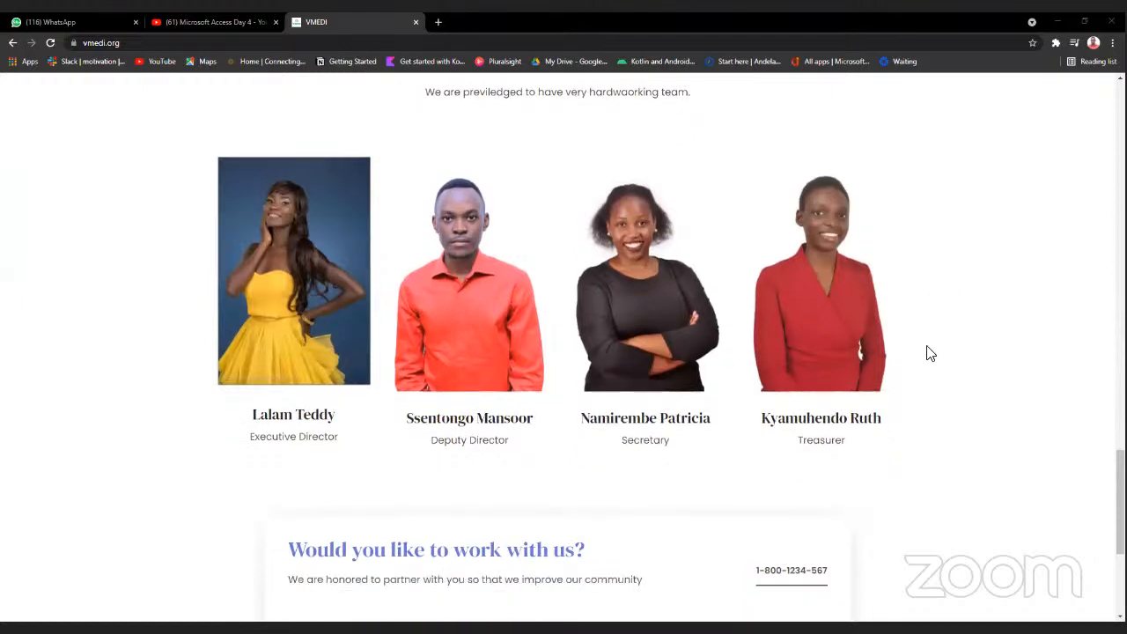
scroll(930, 352, "down", 4)
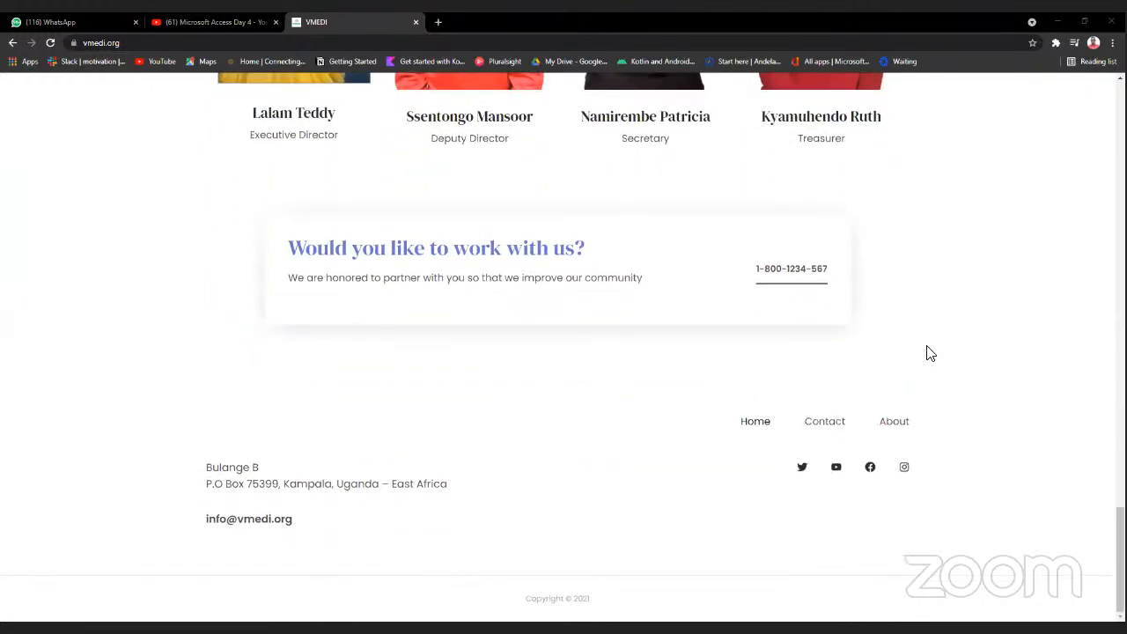
Open VMEDI's Twitter profile from the website footer and look through its description and bootcamp posts.
left_click(804, 472)
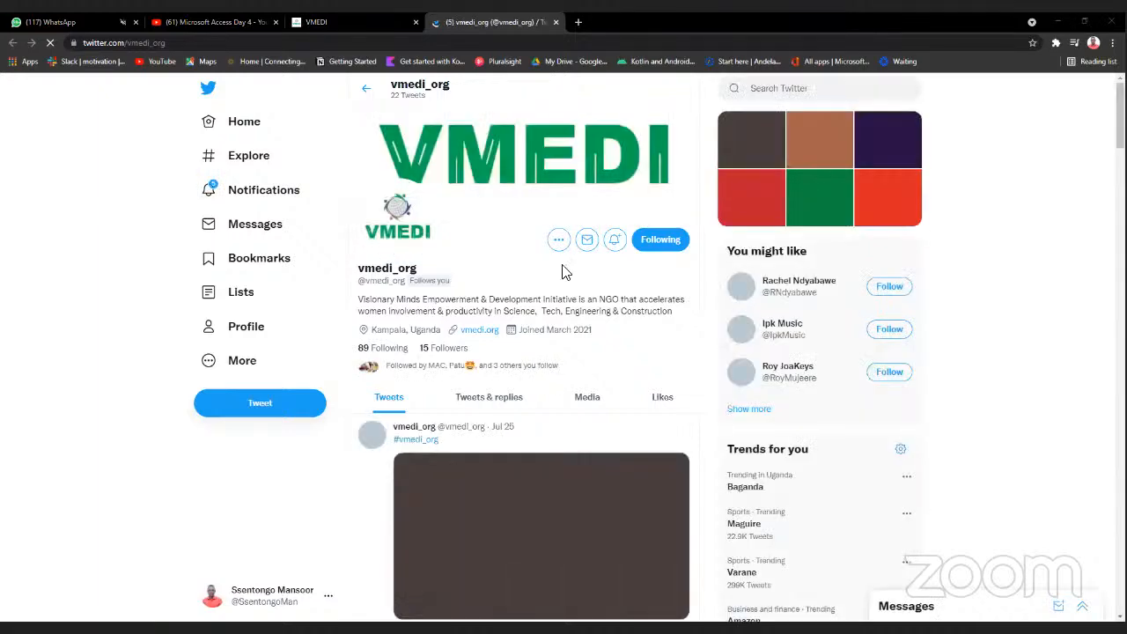
scroll(564, 220, "down", 2)
scroll(564, 270, "down", 2)
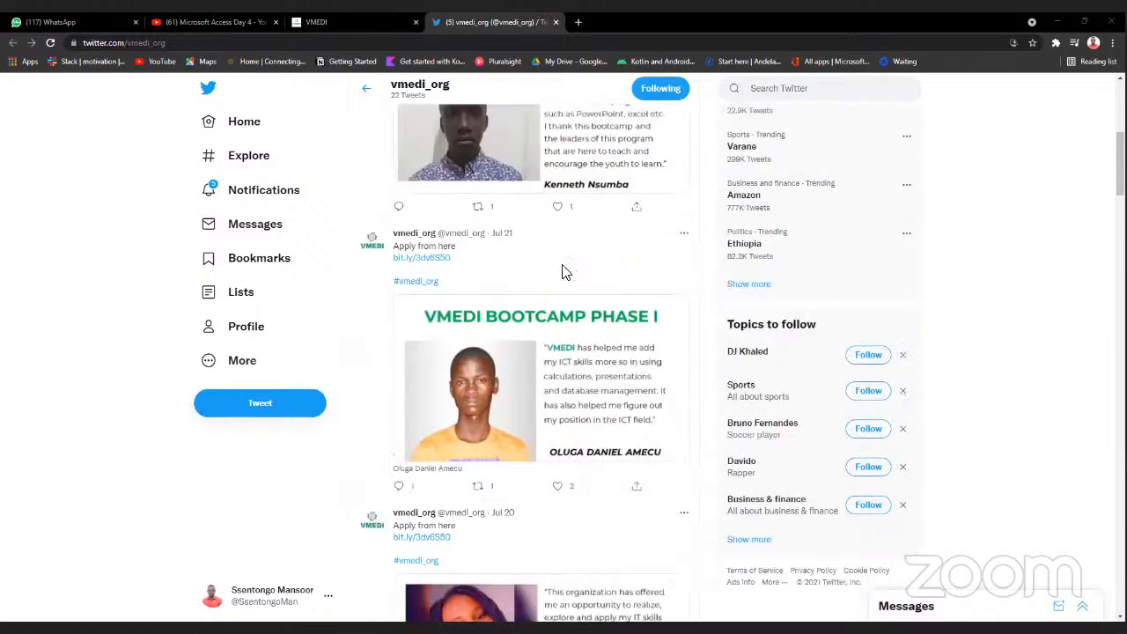
scroll(564, 272, "down", 1)
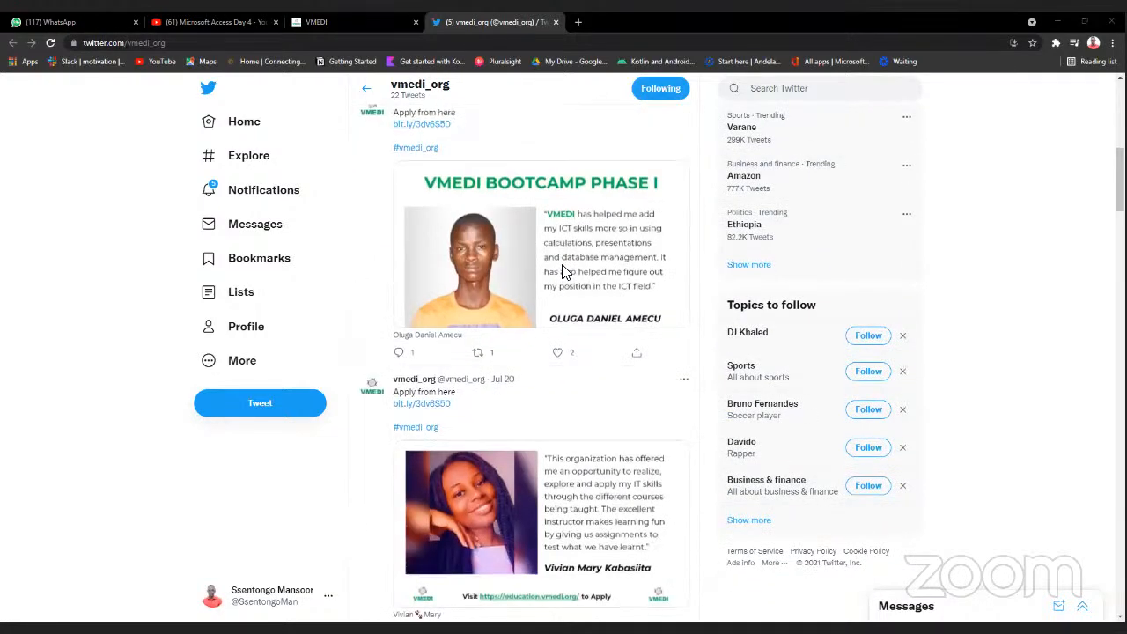
scroll(565, 272, "up", 3)
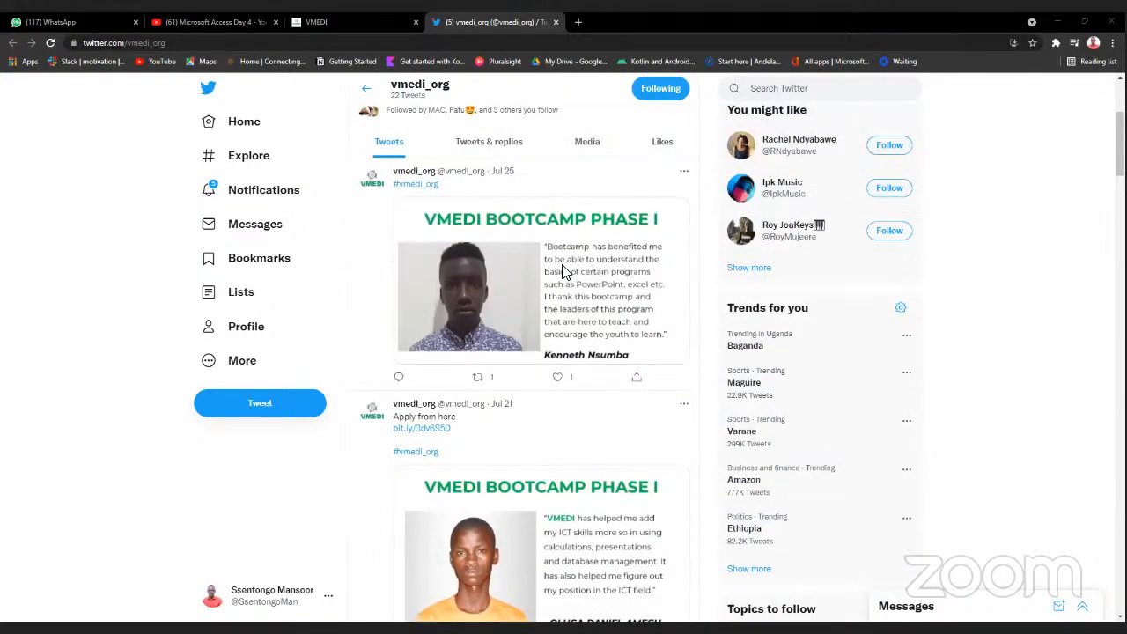
scroll(565, 272, "up", 3)
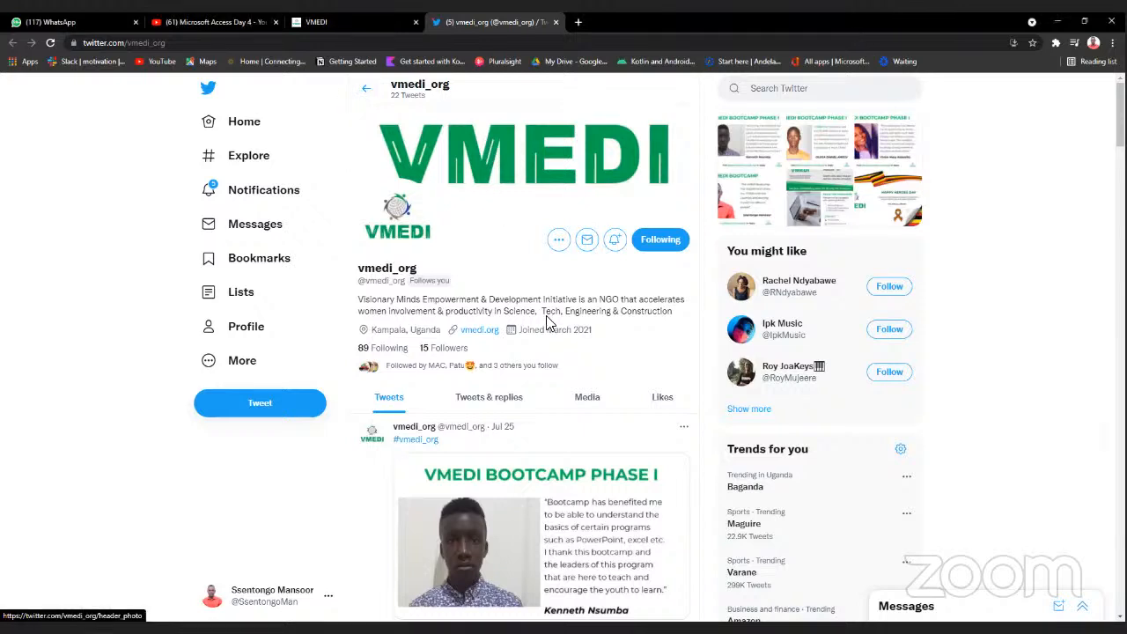
scroll(548, 324, "down", 1)
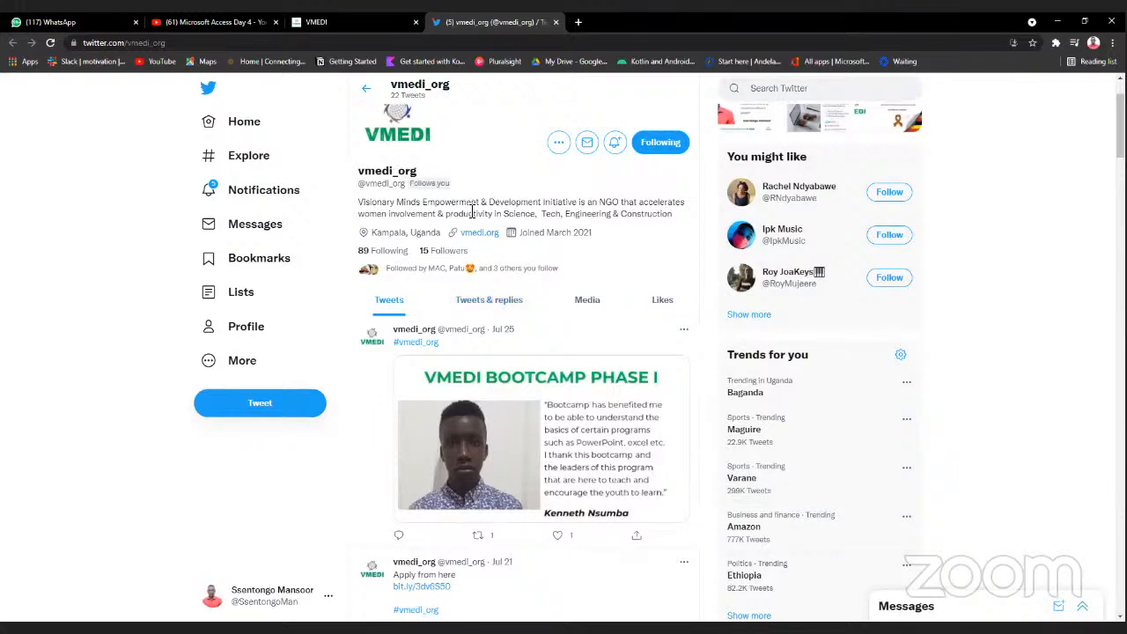
scroll(472, 213, "down", 2)
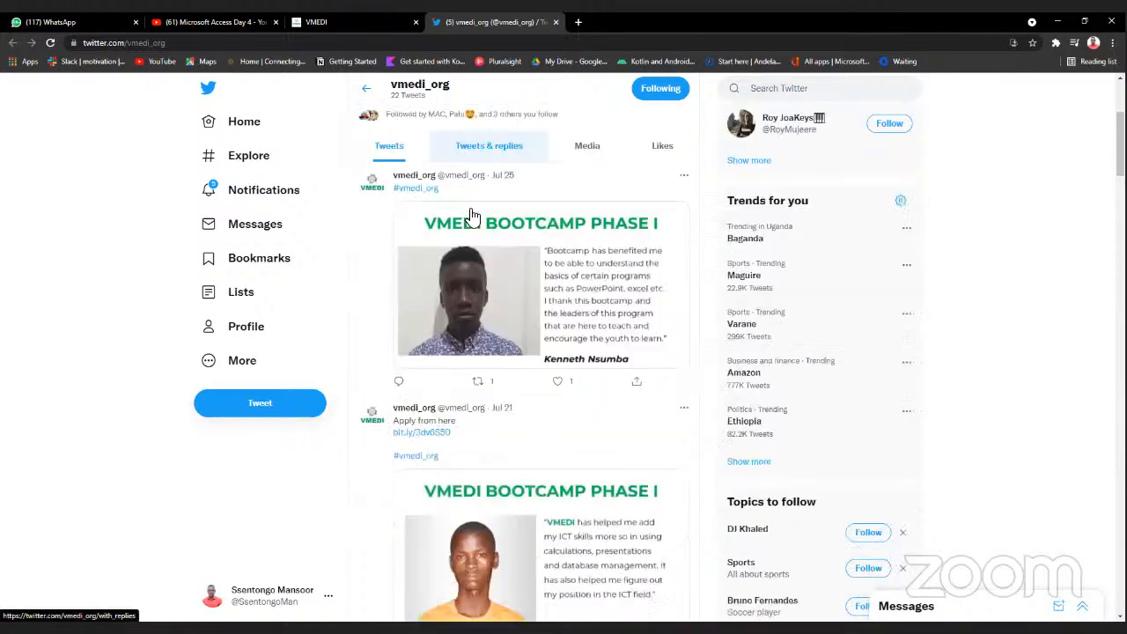
scroll(473, 213, "down", 3)
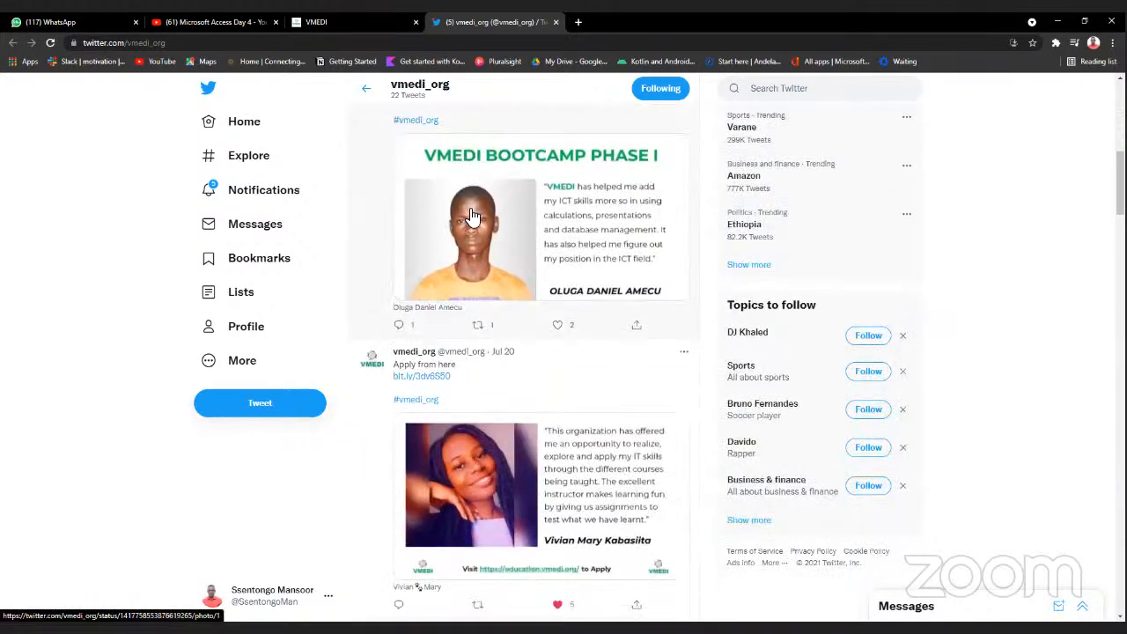
View the Jul 21 and Jul 20 VMEDI Bootcamp Phase I testimonial images enlarged, closing each one.
left_click(517, 300)
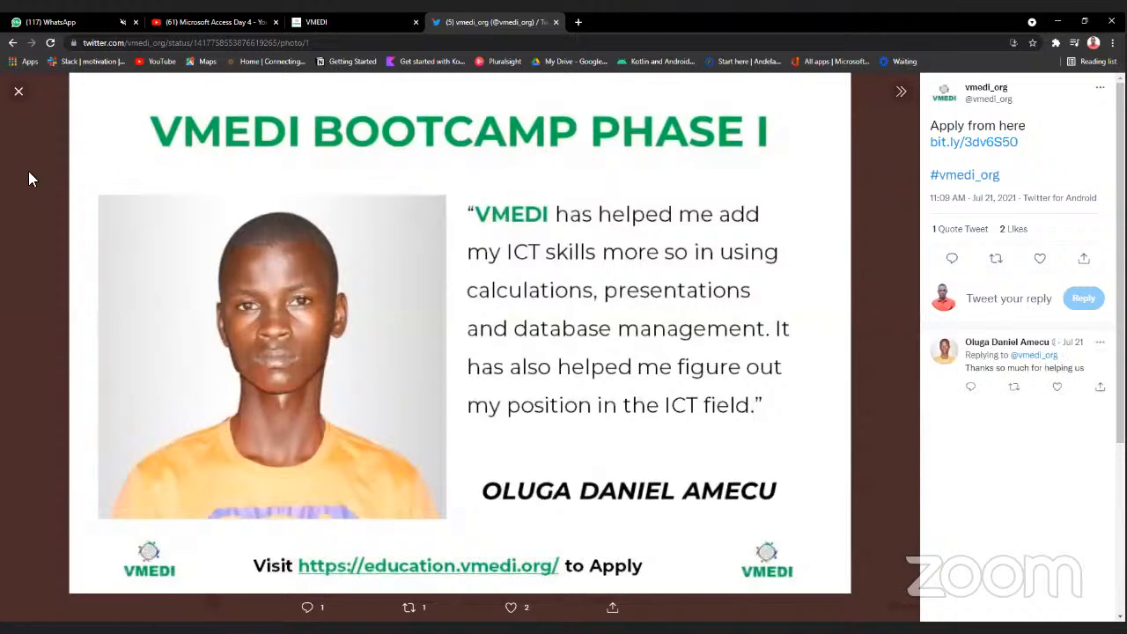
left_click(17, 94)
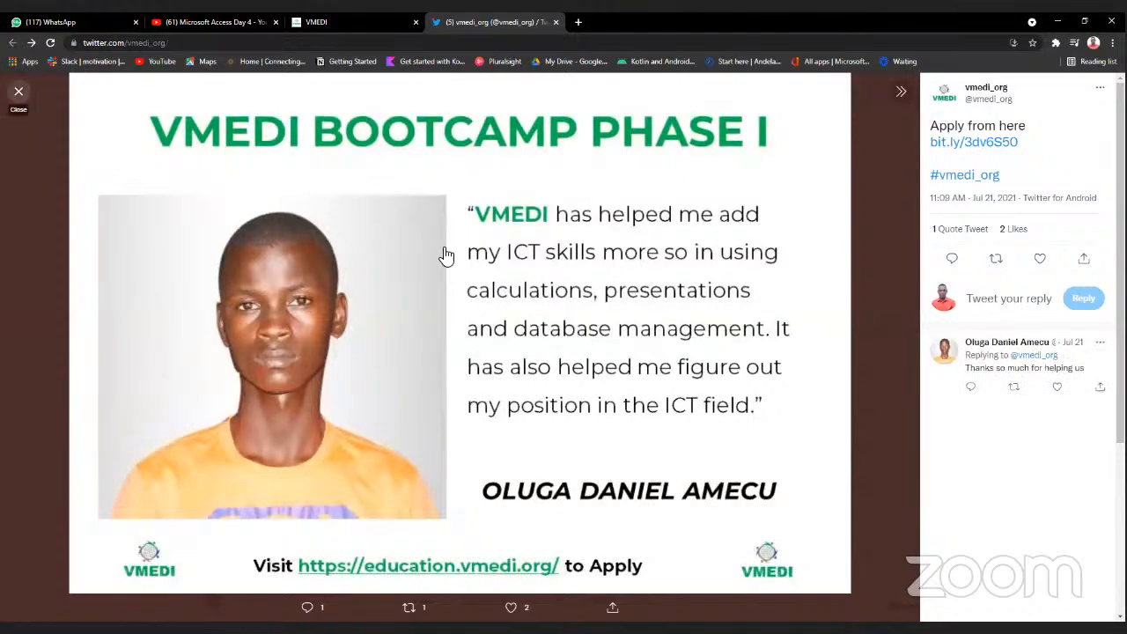
scroll(491, 365, "down", 1)
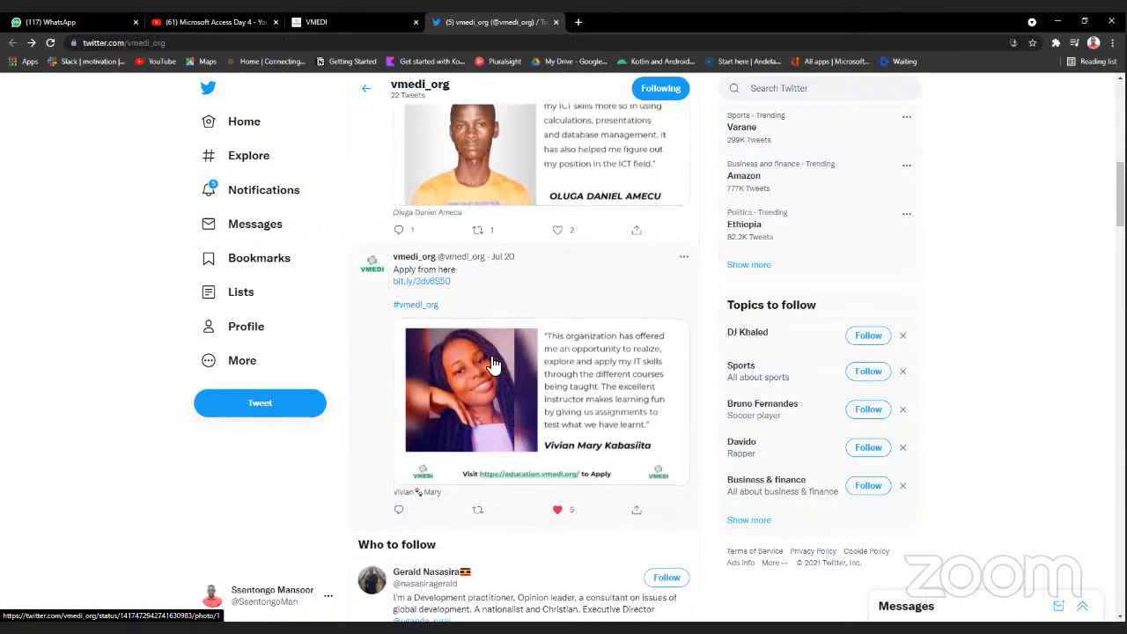
left_click(434, 300)
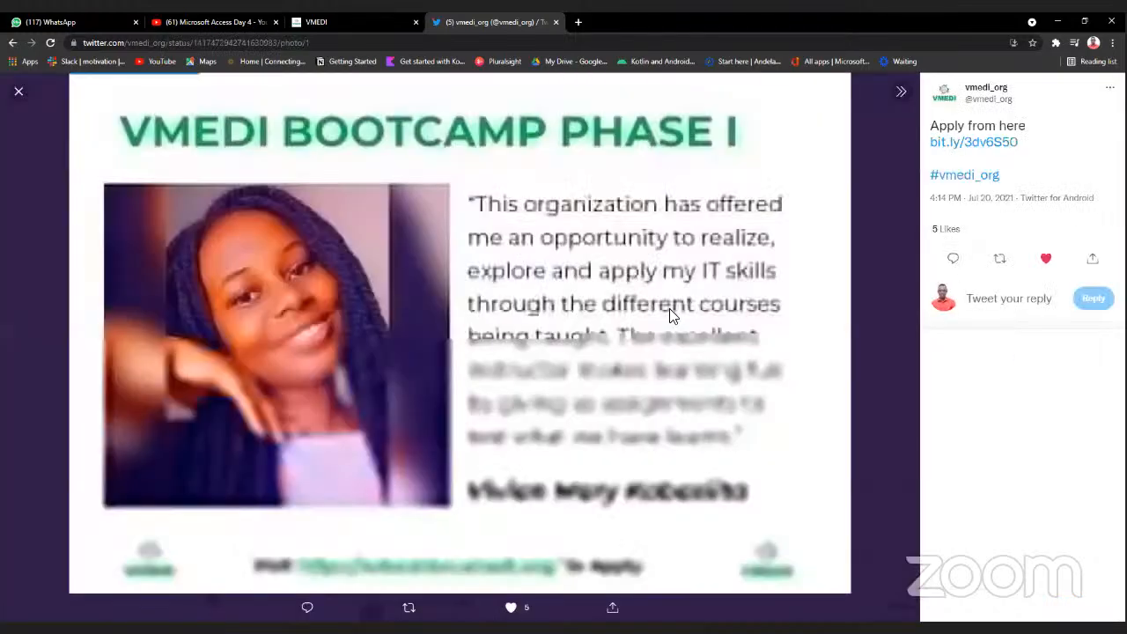
left_click(19, 93)
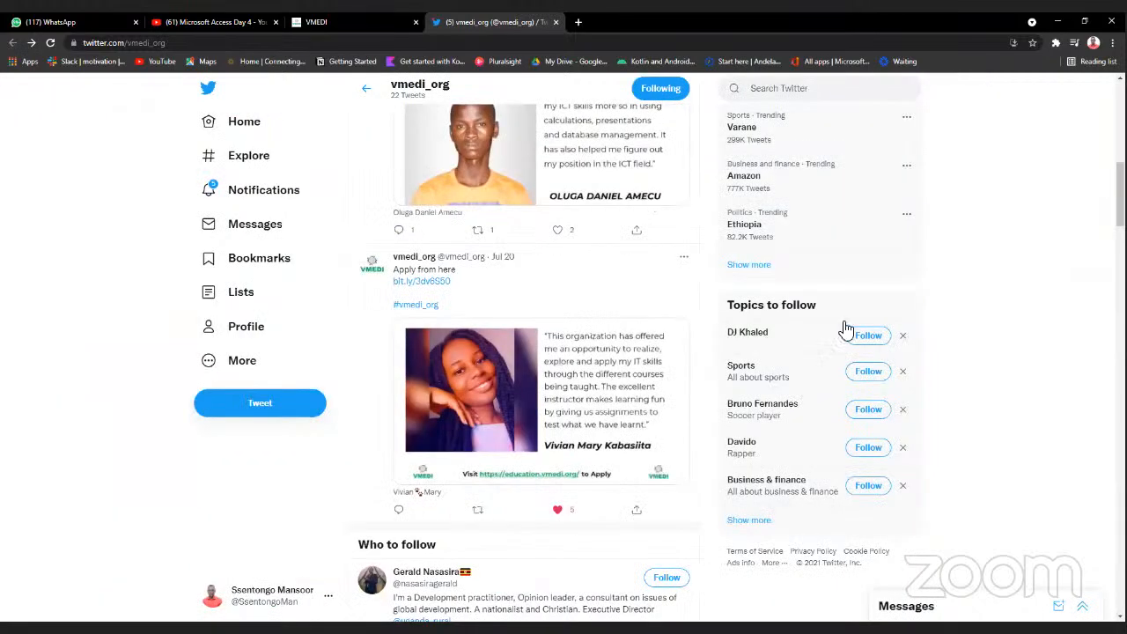